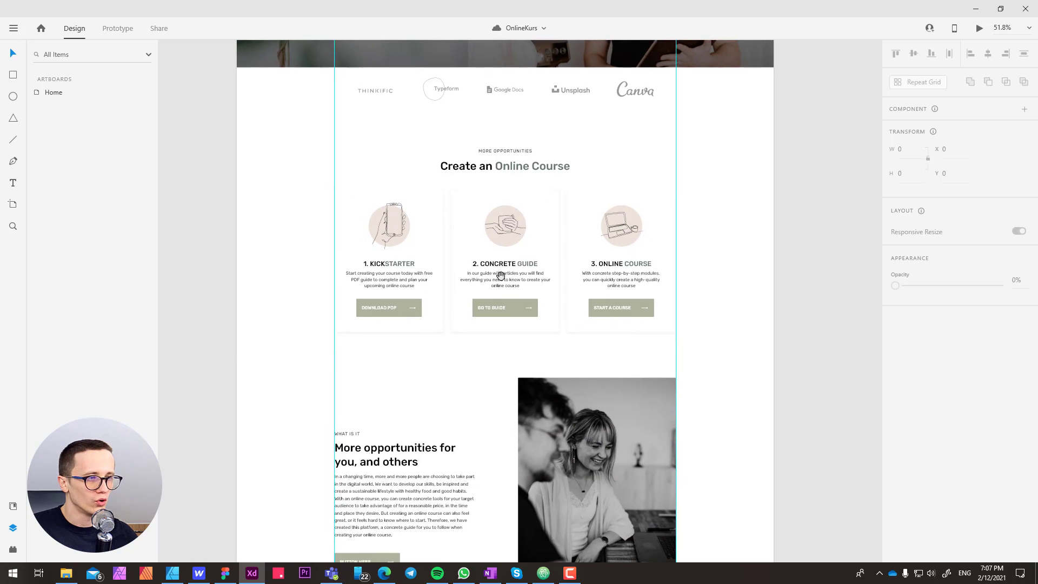
# Switch from the design mockup to Webflow and review the installed custom fonts in the Online Kurs project settings
pyautogui.scroll(-2, 502, 269)
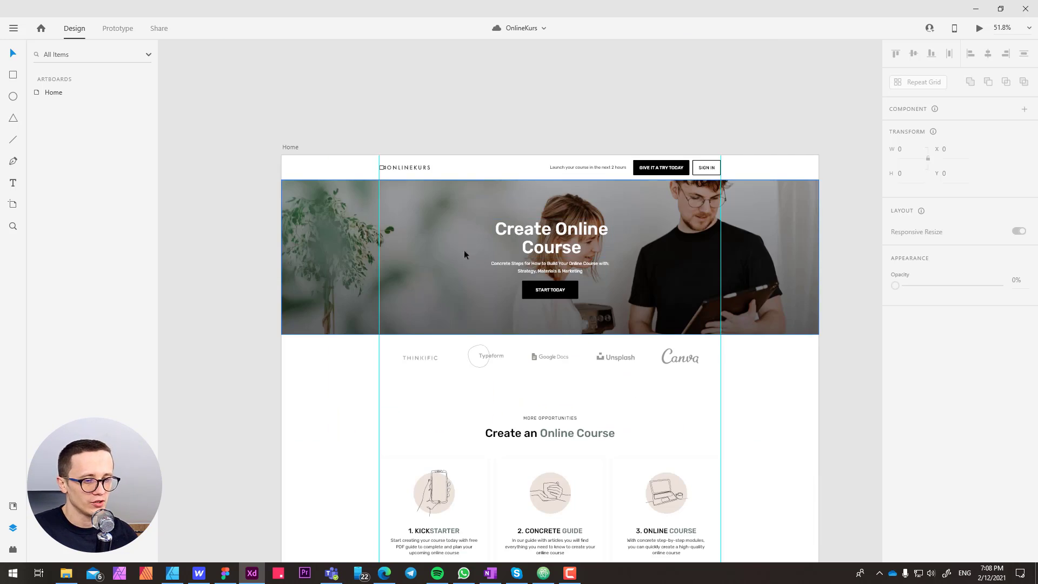
pyautogui.click(199, 574)
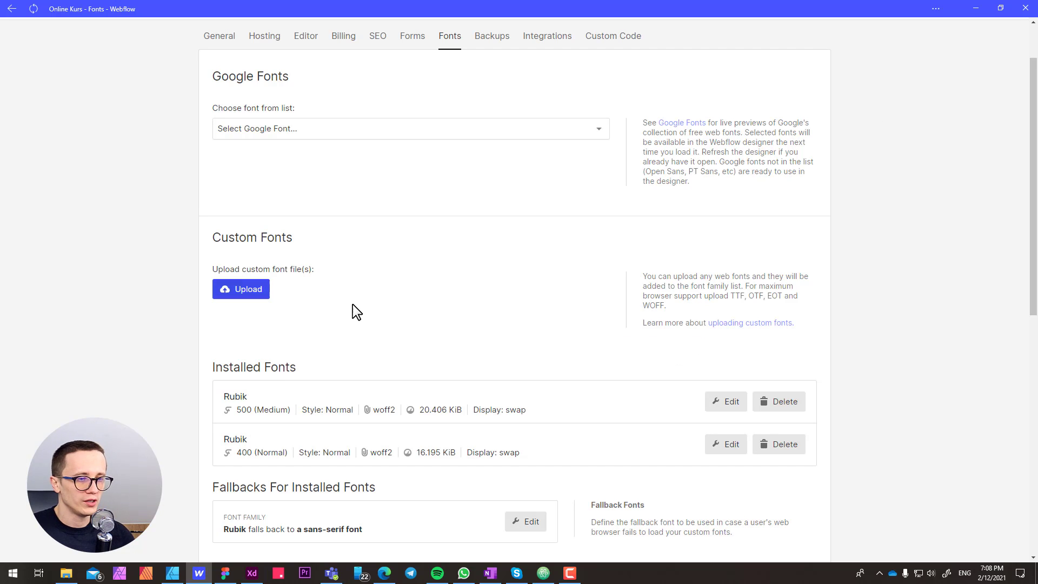
pyautogui.scroll(-4, 357, 315)
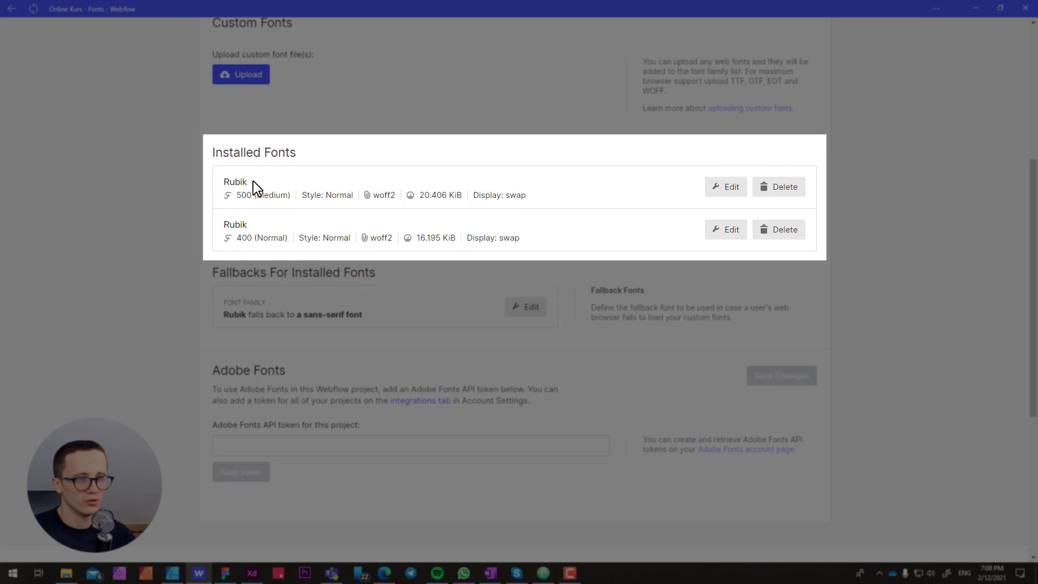
pyautogui.scroll(5, 268, 187)
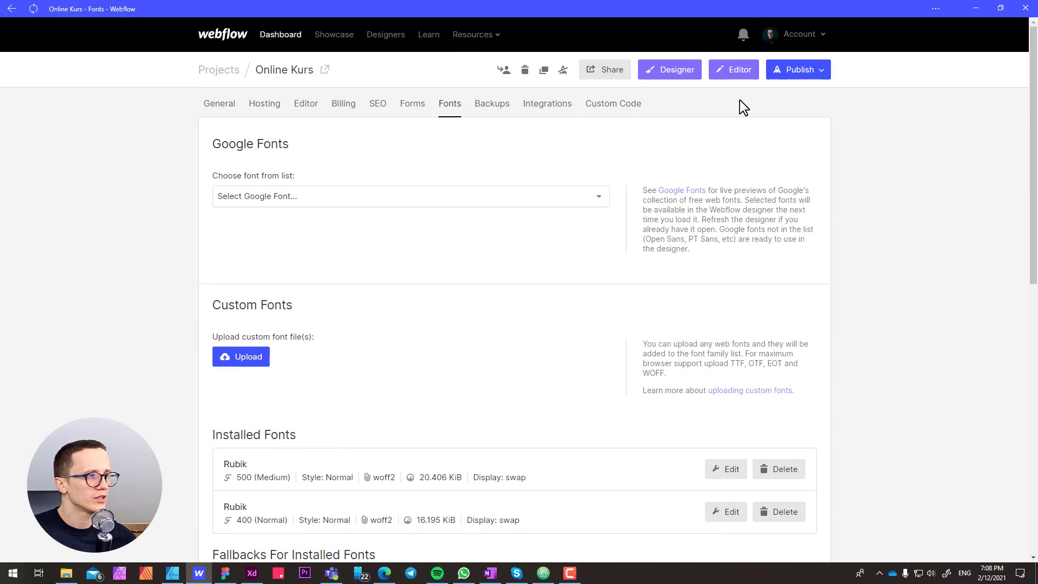
# Open the Online Kurs project in the Webflow Designer and go to the Design System page
pyautogui.click(678, 74)
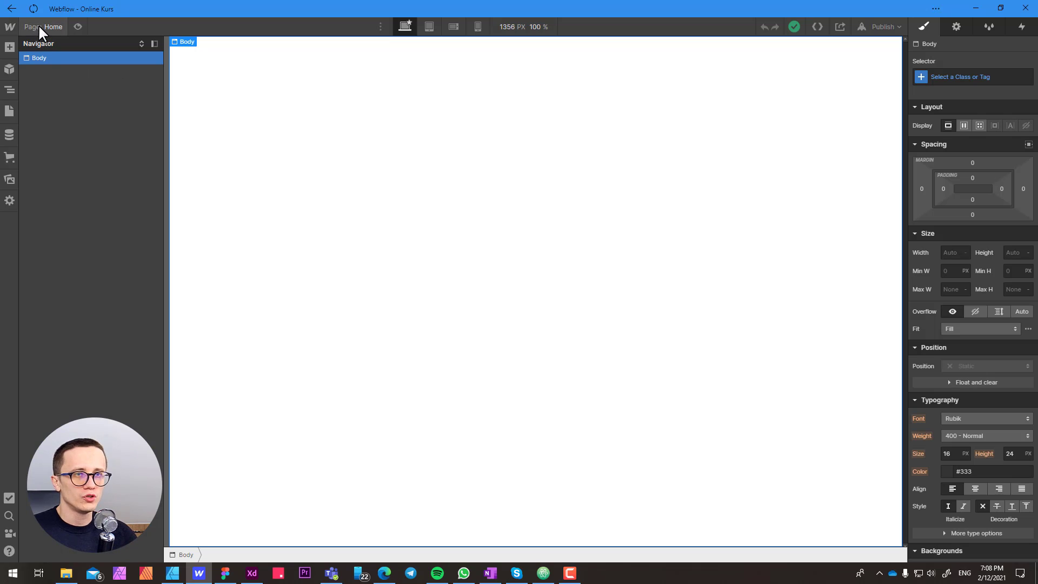
pyautogui.click(43, 27)
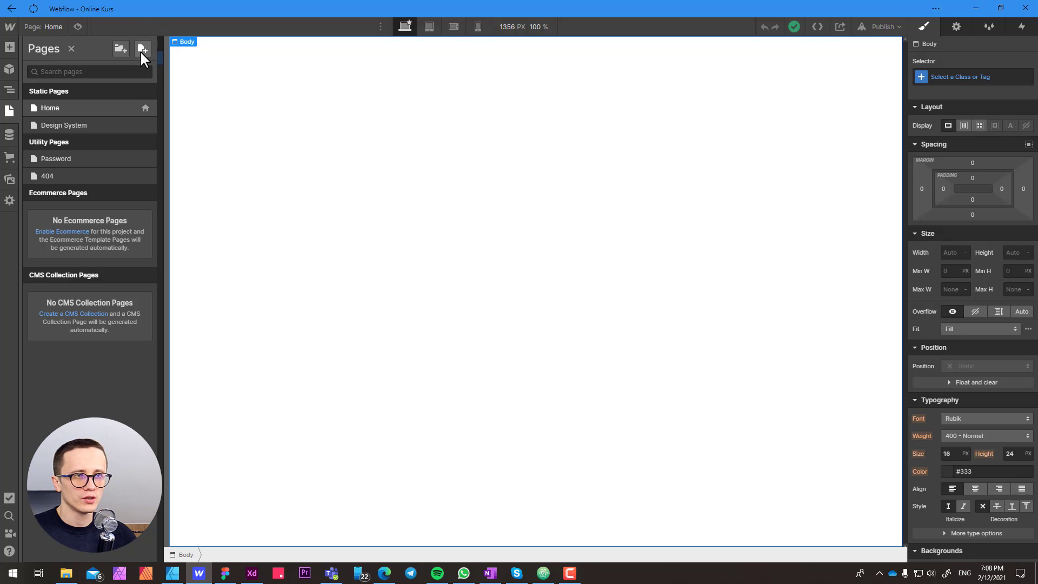
pyautogui.click(52, 126)
# Add a div block to the body of the Design System page using quick find
pyautogui.hotkey('ctrl', 'e')
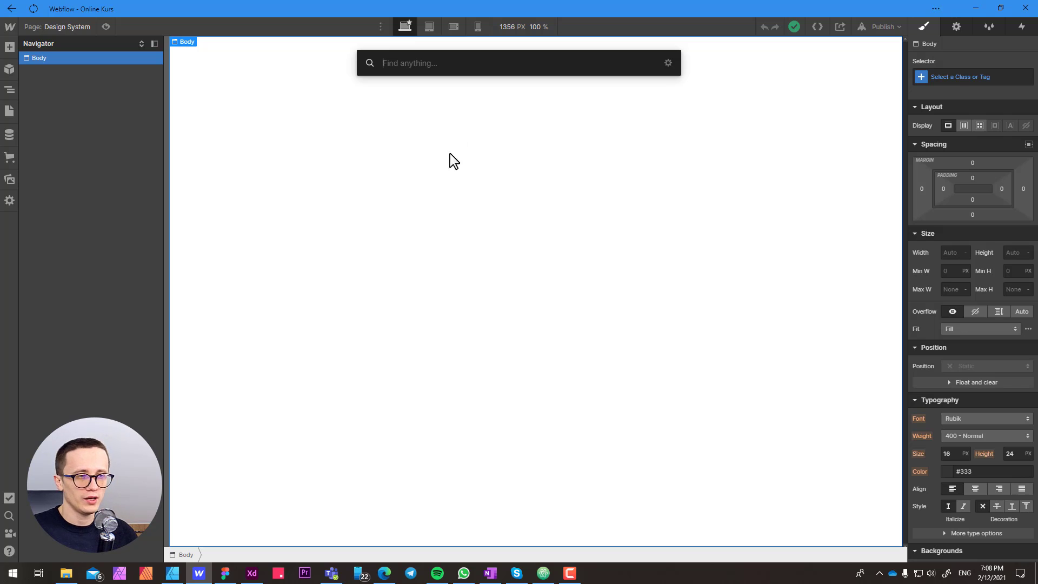
pyautogui.click(409, 233)
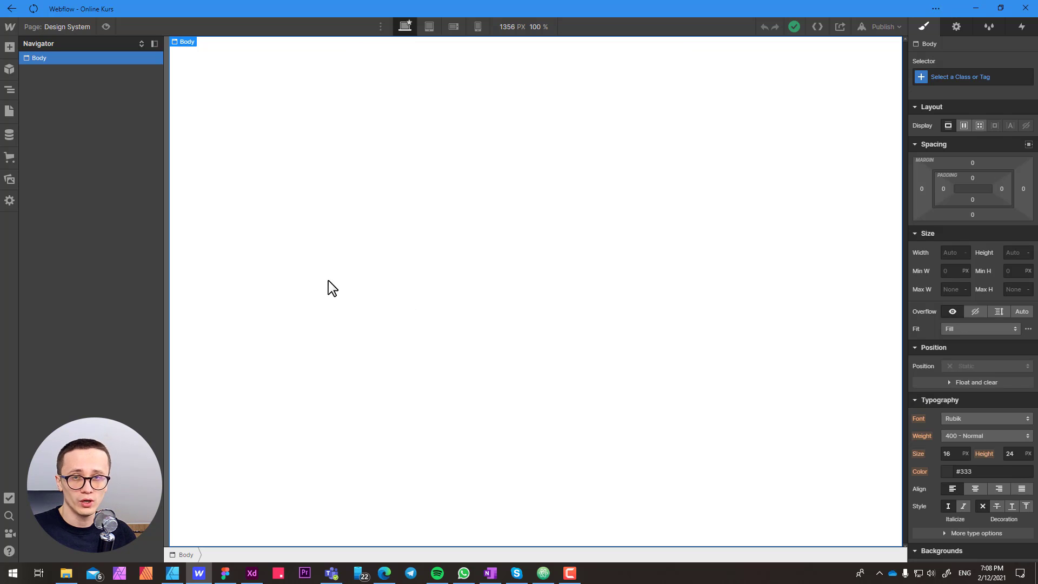
pyautogui.hotkey('ctrl', 'e')
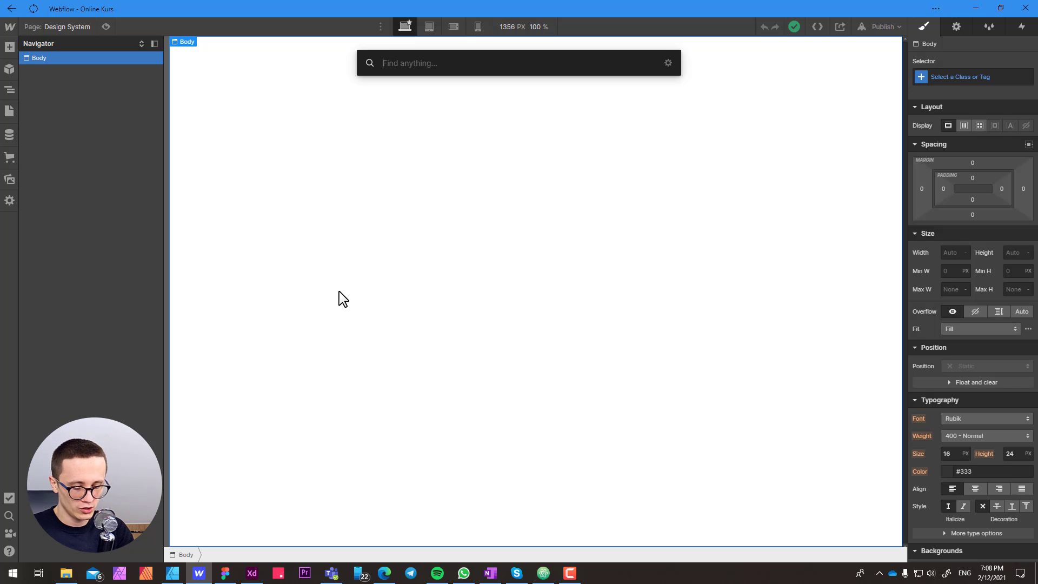
pyautogui.write('div')
pyautogui.press('Return')
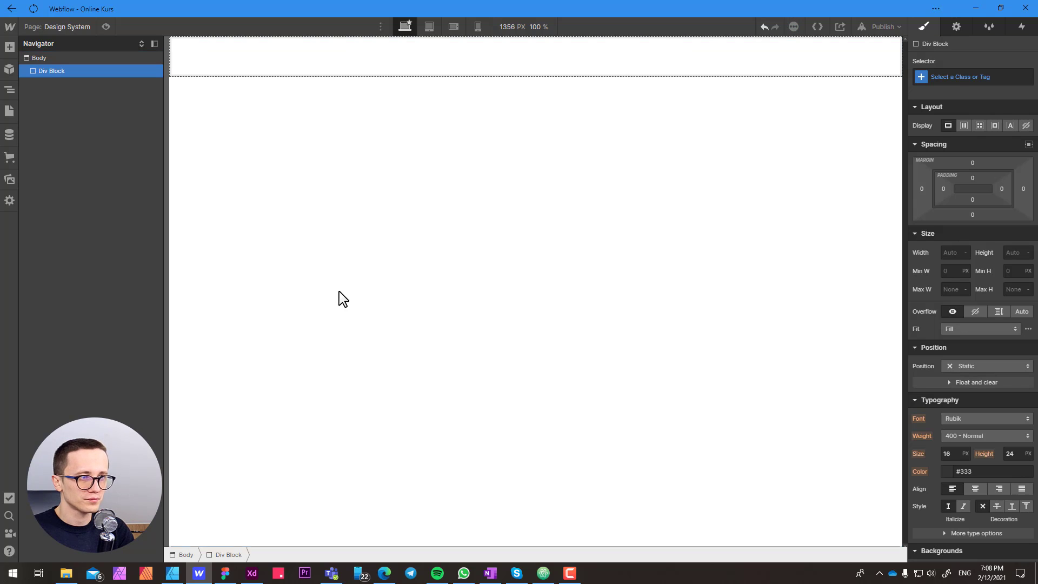
pyautogui.click(947, 81)
pyautogui.click(819, 161)
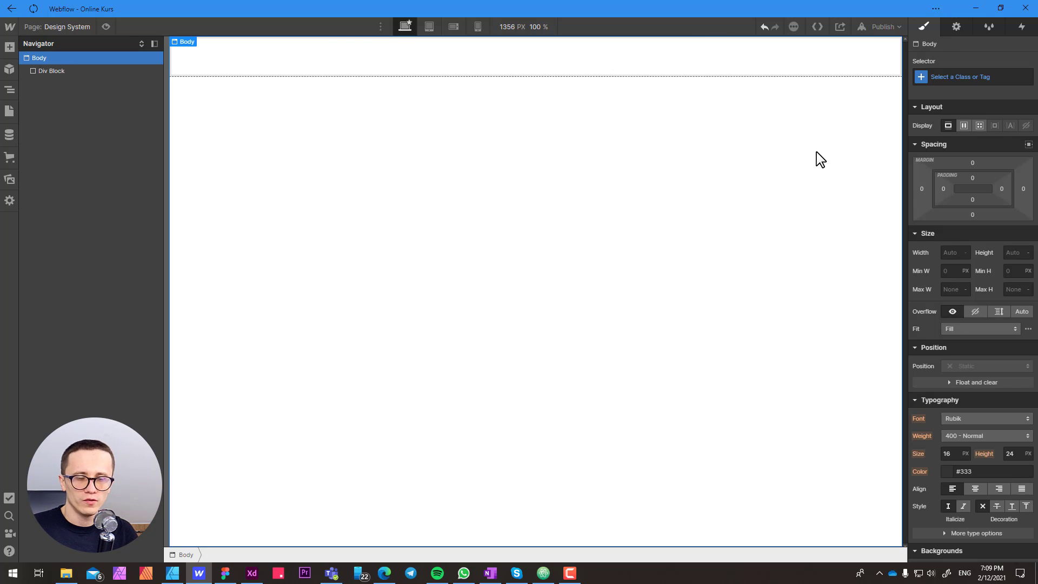
pyautogui.hotkey('ctrl', 'e')
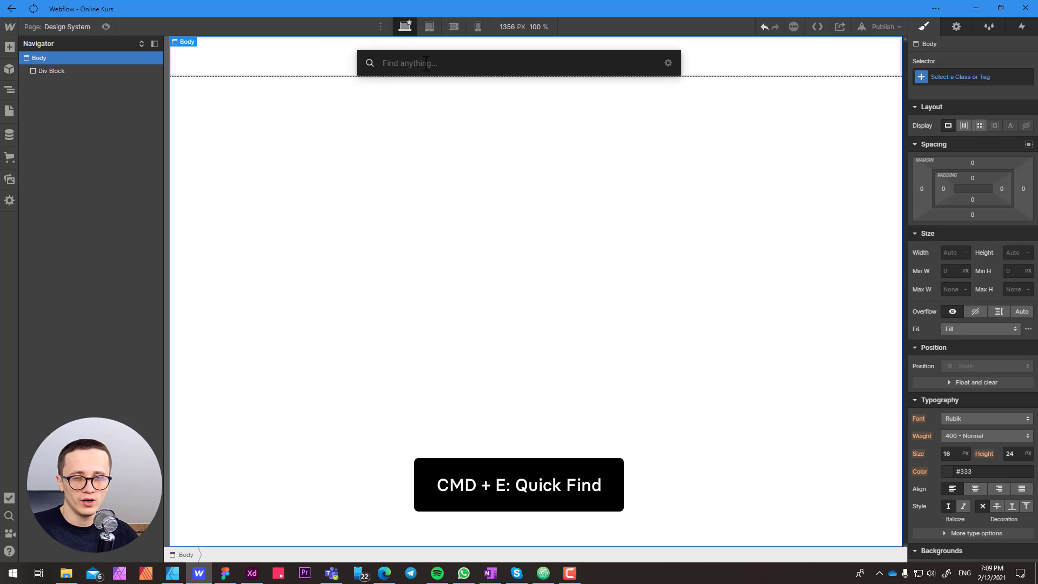
pyautogui.click(400, 106)
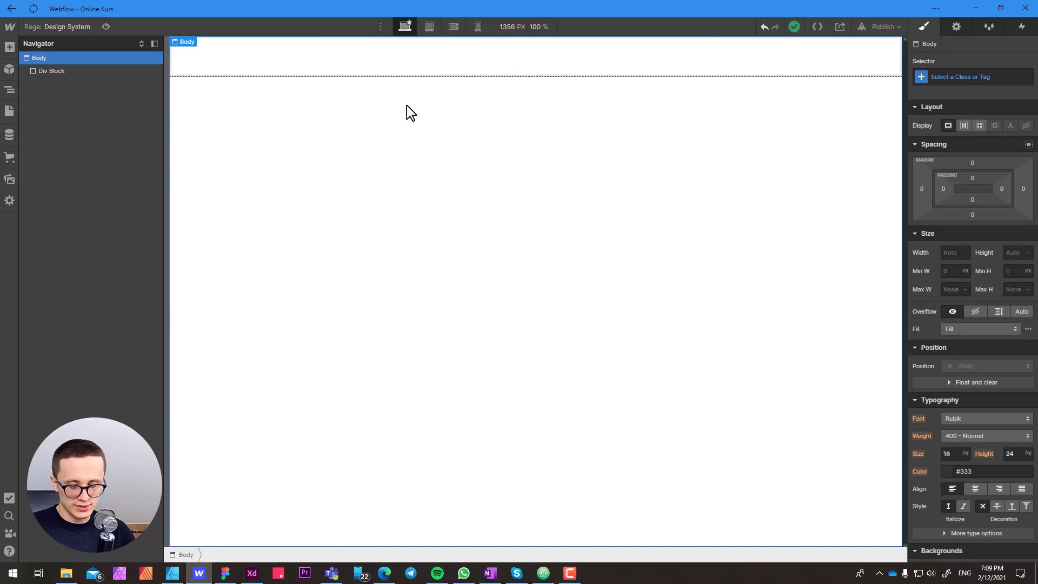
pyautogui.hotkey('ctrl', 'Return')
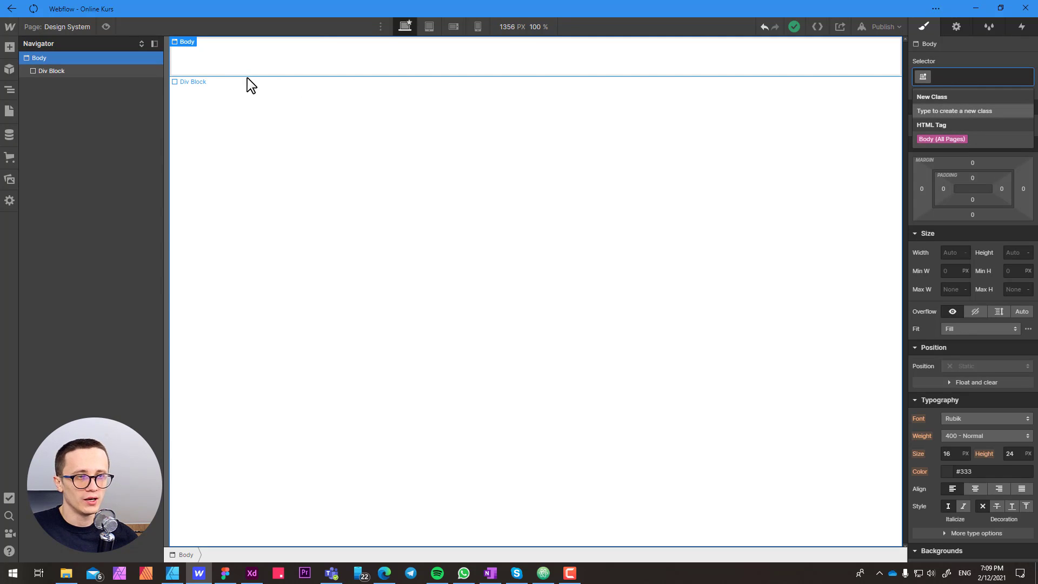
pyautogui.press('Escape')
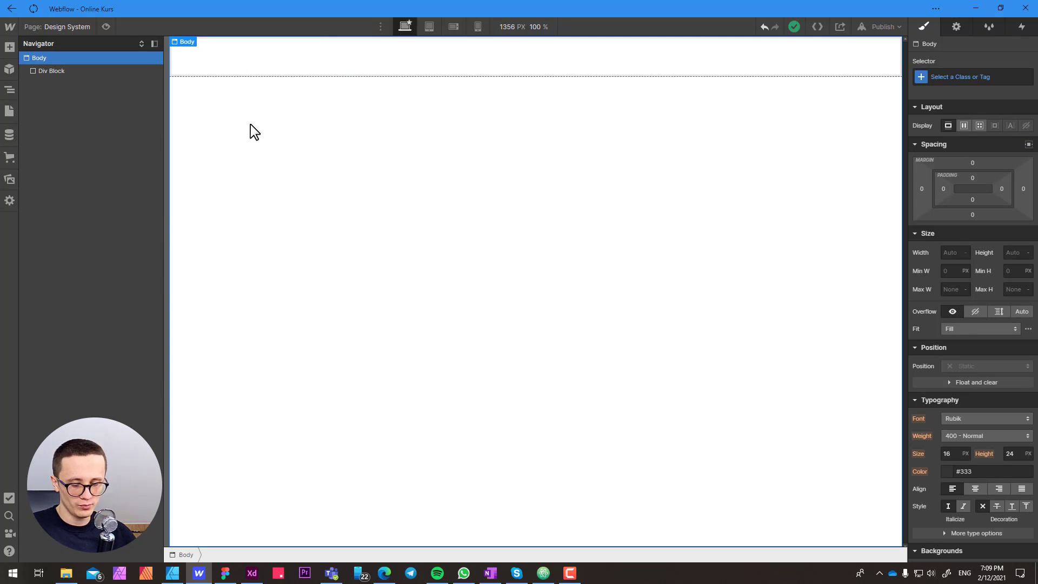
pyautogui.hotkey('ctrl', 'shift', 'a')
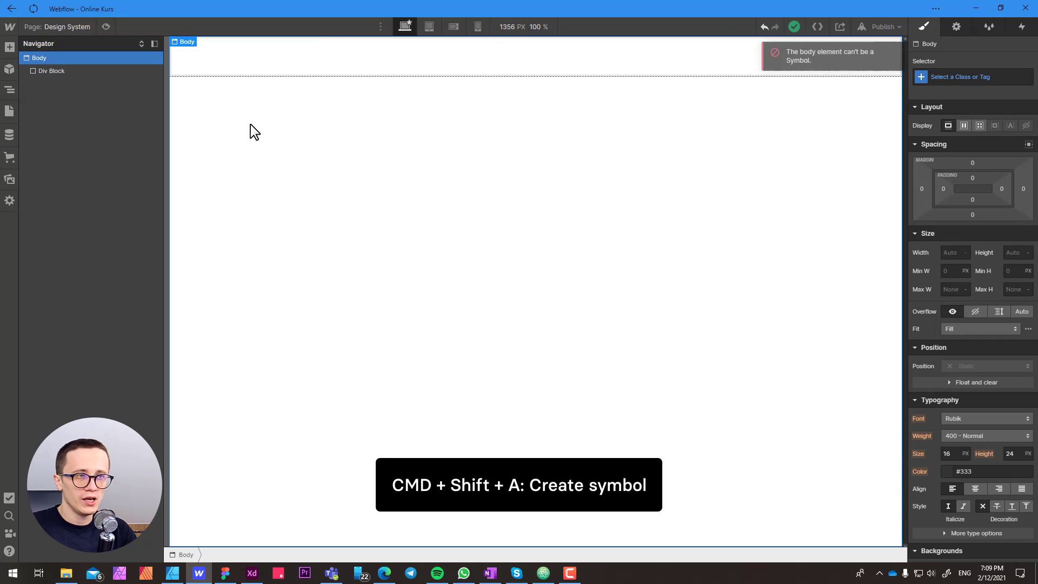
# Give the div block a new class named "container"
pyautogui.click(207, 67)
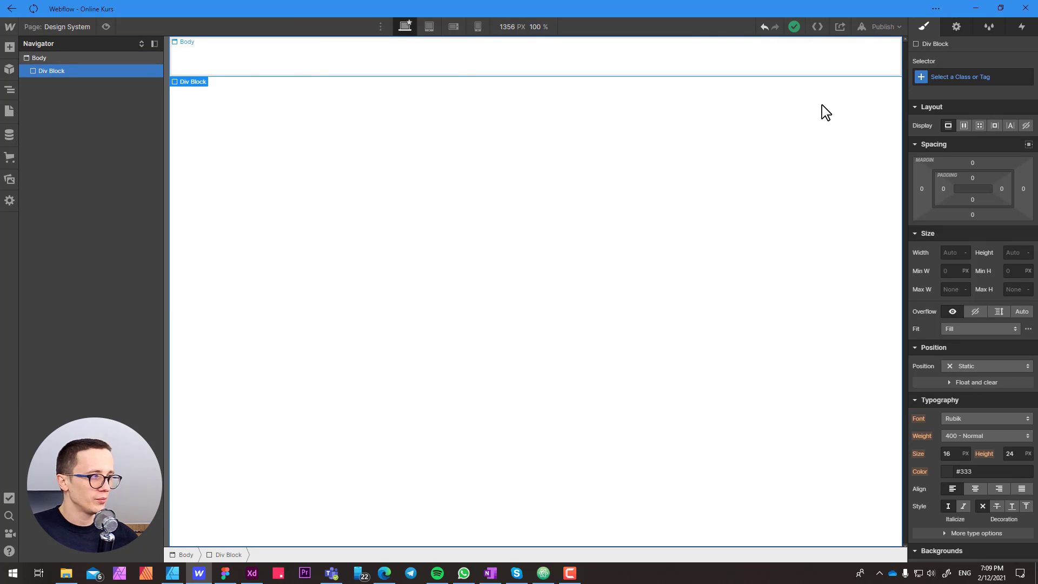
pyautogui.click(943, 77)
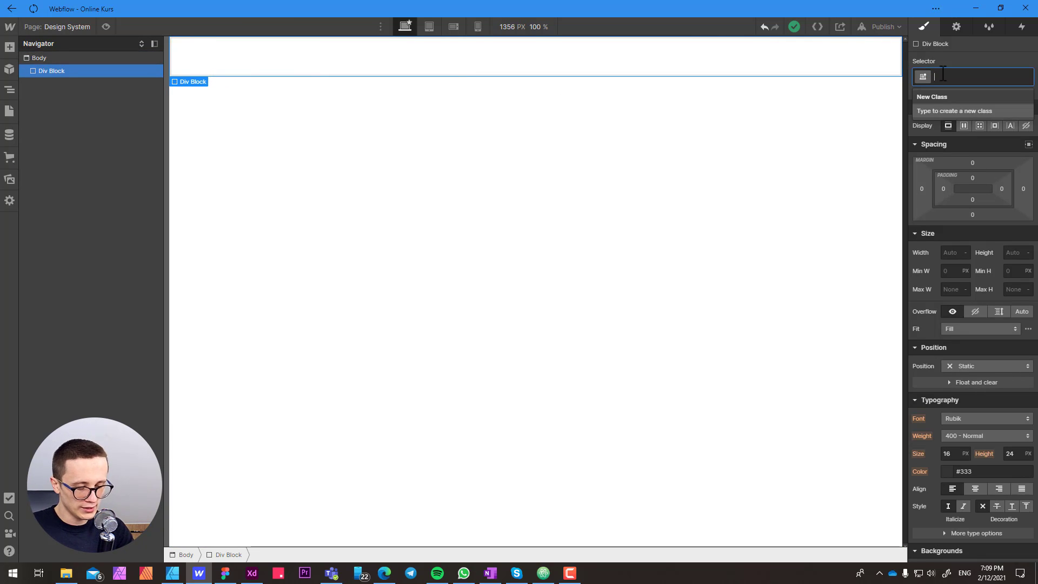
pyautogui.write('container')
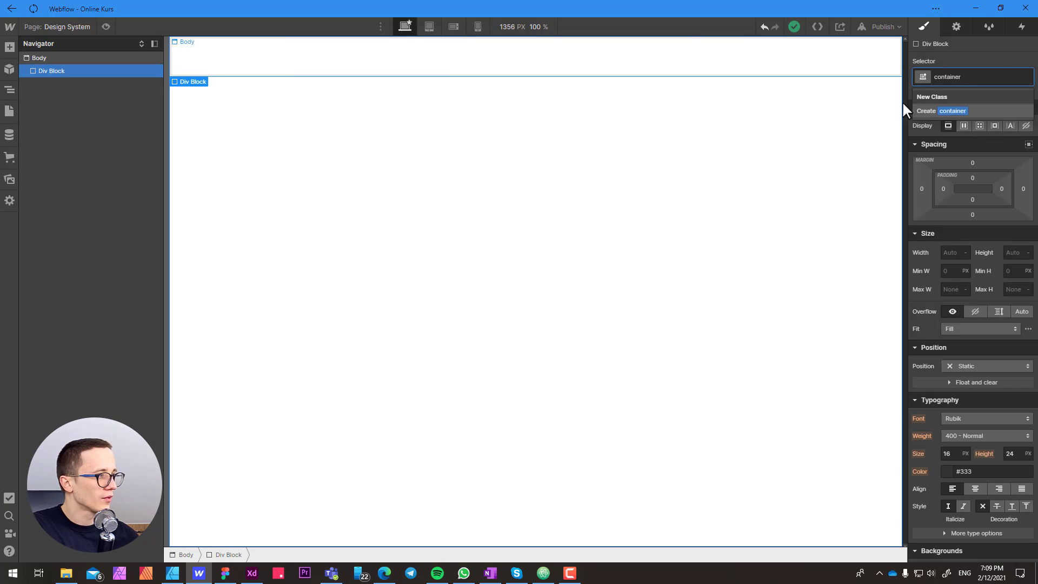
pyautogui.press('Return')
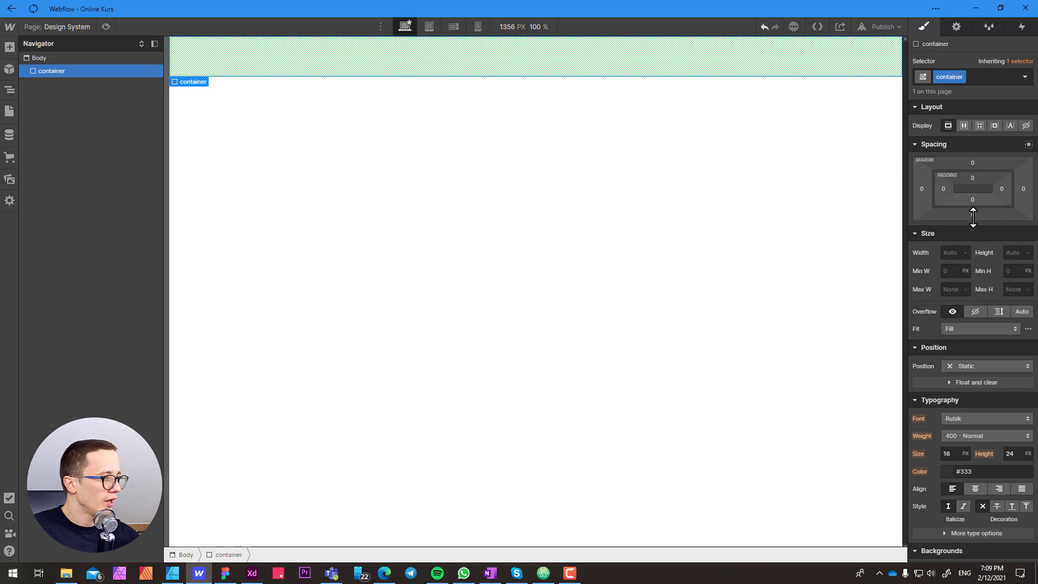
# Limit the container class to a maximum width of 1200 px and centre it horizontally with auto side margins
pyautogui.click(954, 289)
pyautogui.write('120')
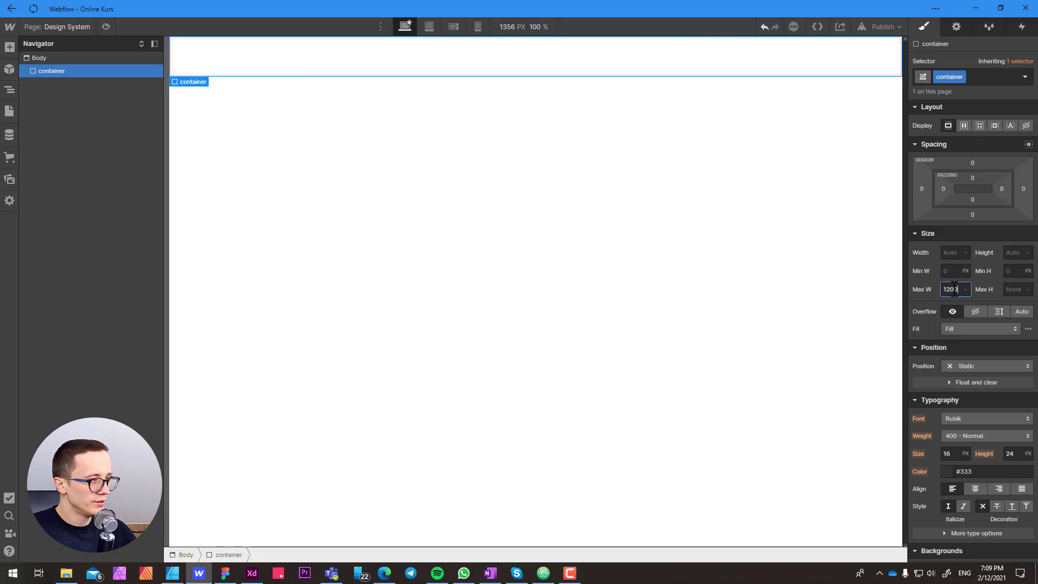
pyautogui.write('0')
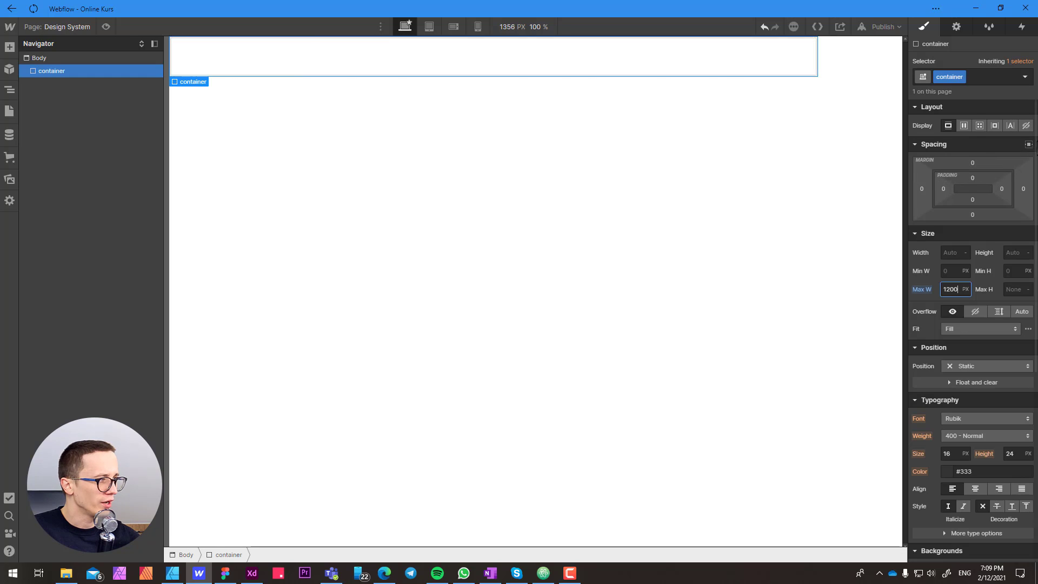
pyautogui.click(1028, 145)
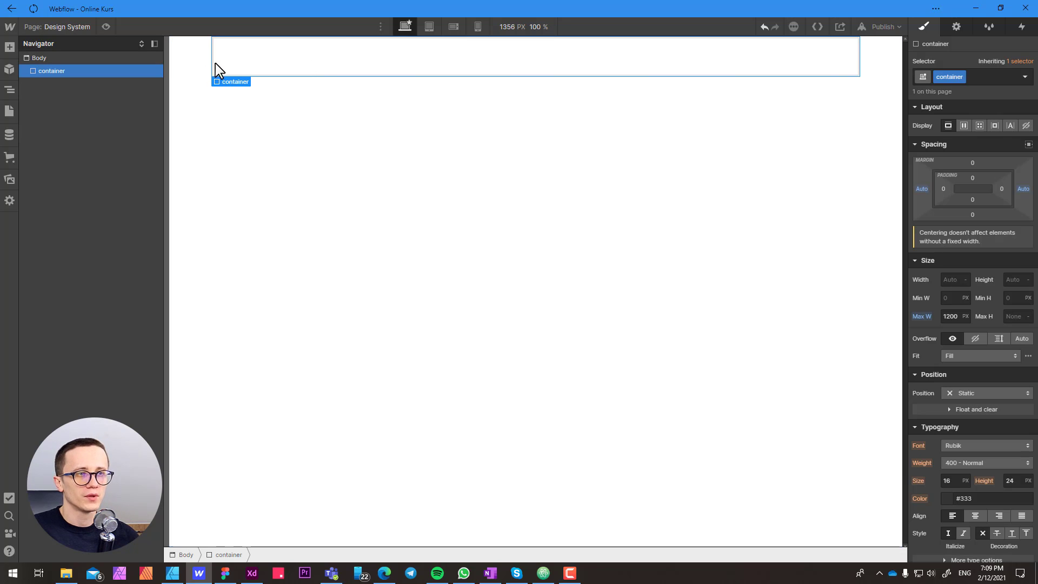
# Add an H1 heading element to the body, below the container
pyautogui.click(191, 85)
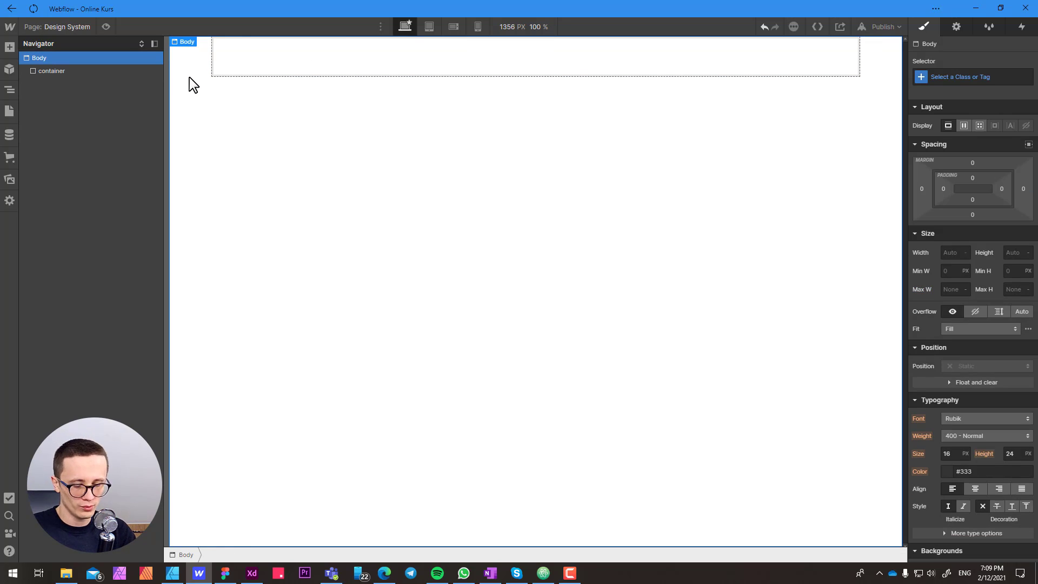
pyautogui.hotkey('ctrl', 'e')
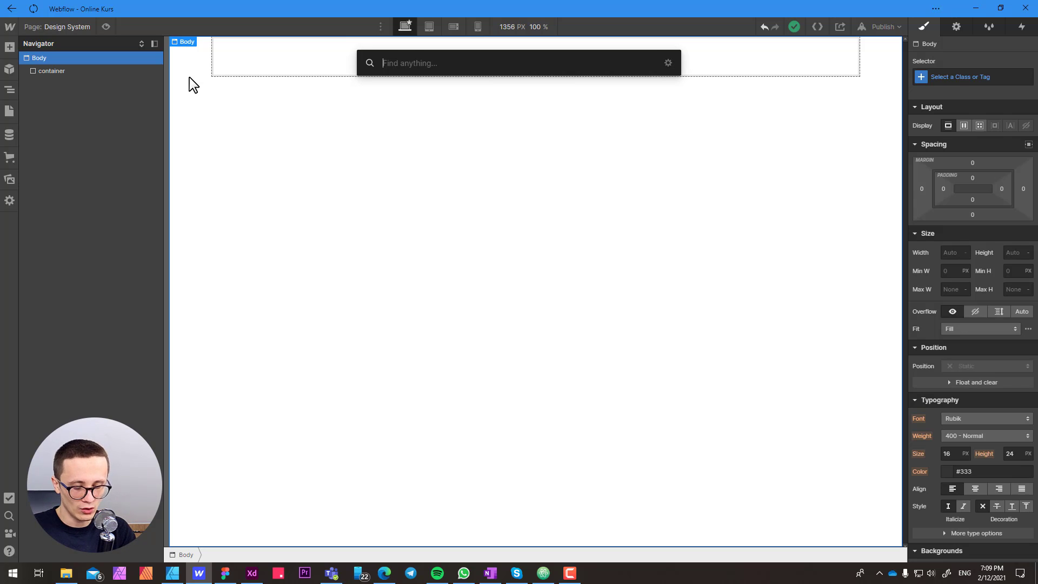
pyautogui.write('hea')
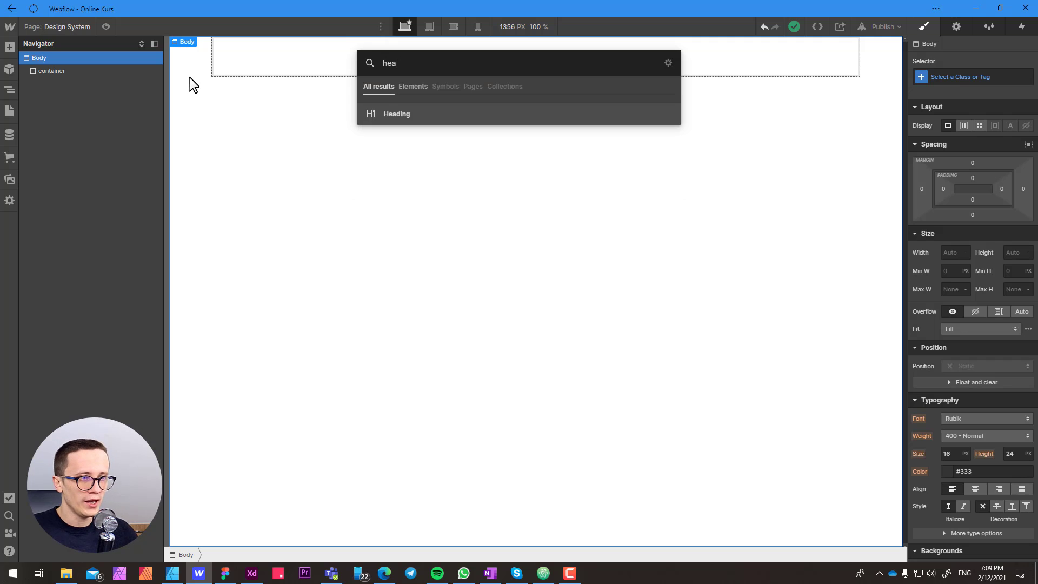
pyautogui.click(398, 115)
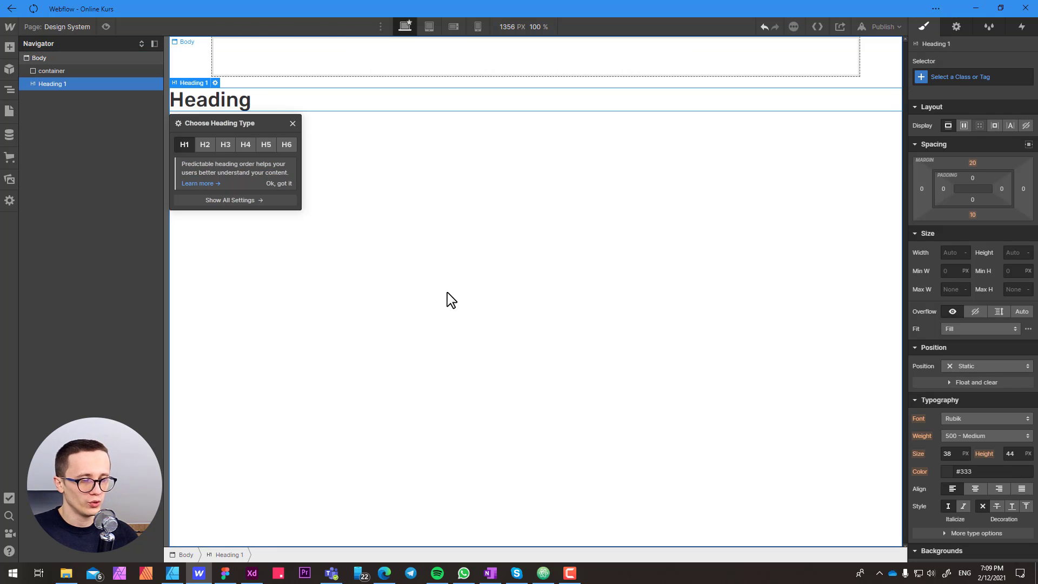
# Switch to Adobe XD and examine the hero and section headings, including their text styles, down the Home artboard
pyautogui.click(252, 574)
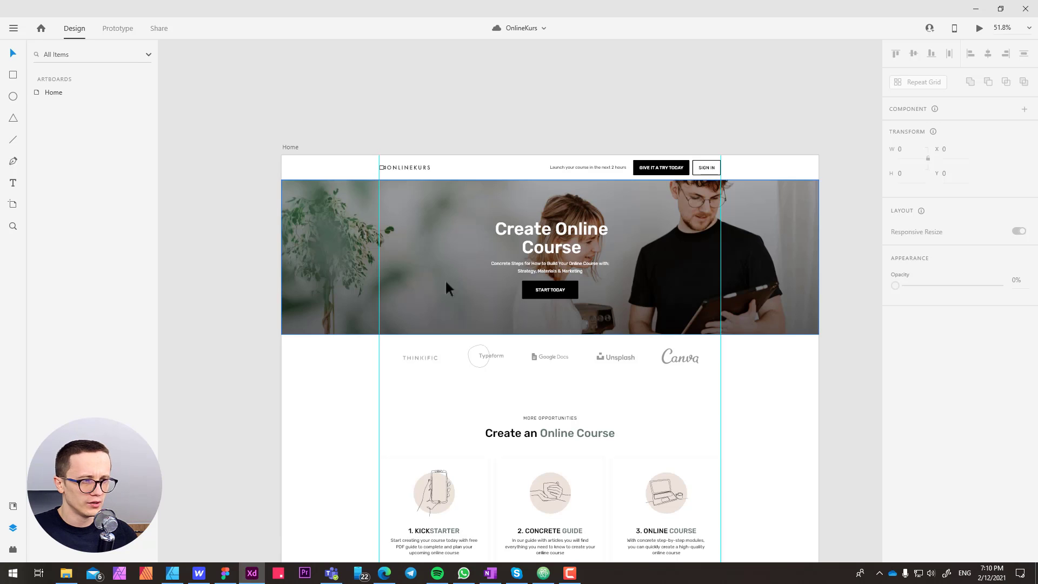
pyautogui.scroll(-5, 461, 137)
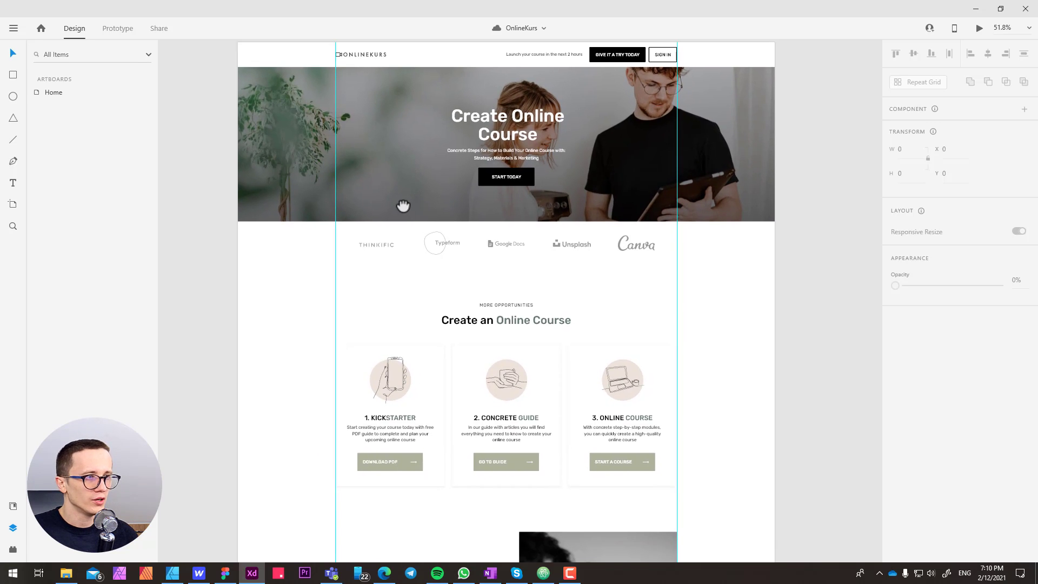
pyautogui.click(485, 108)
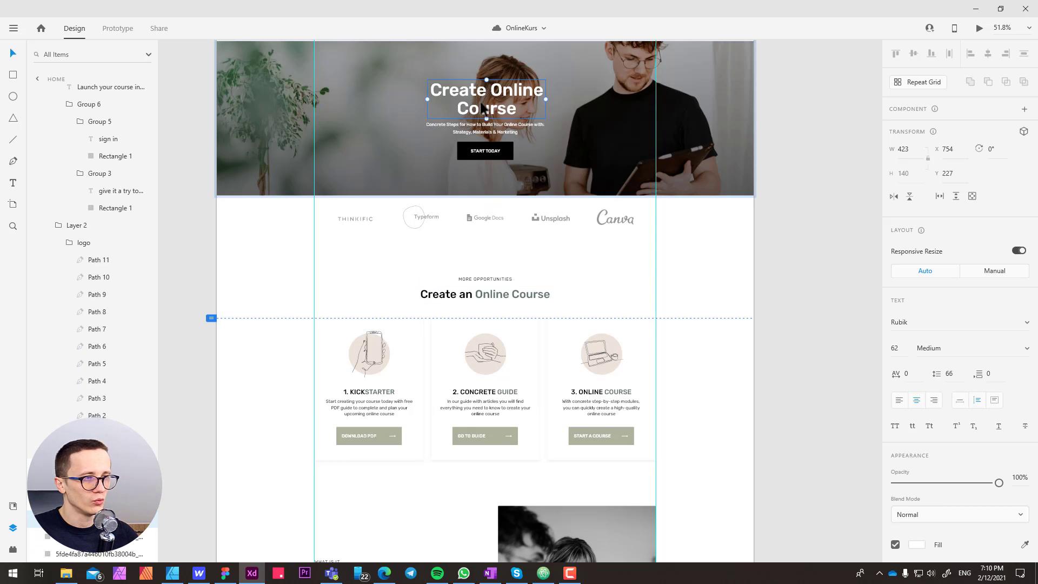
pyautogui.scroll(-3, 390, 192)
pyautogui.click(450, 211)
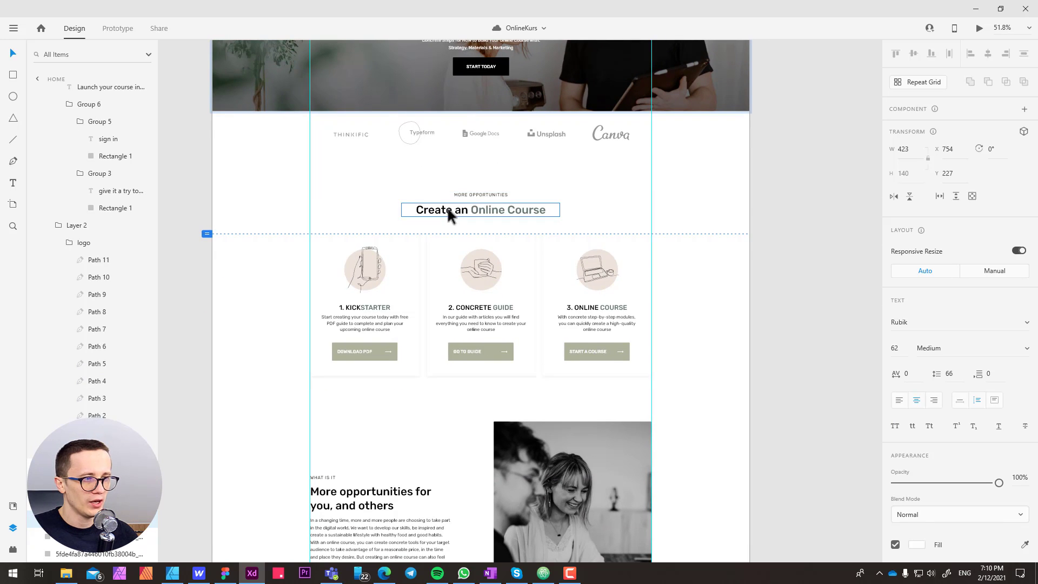
pyautogui.scroll(-10, 413, 292)
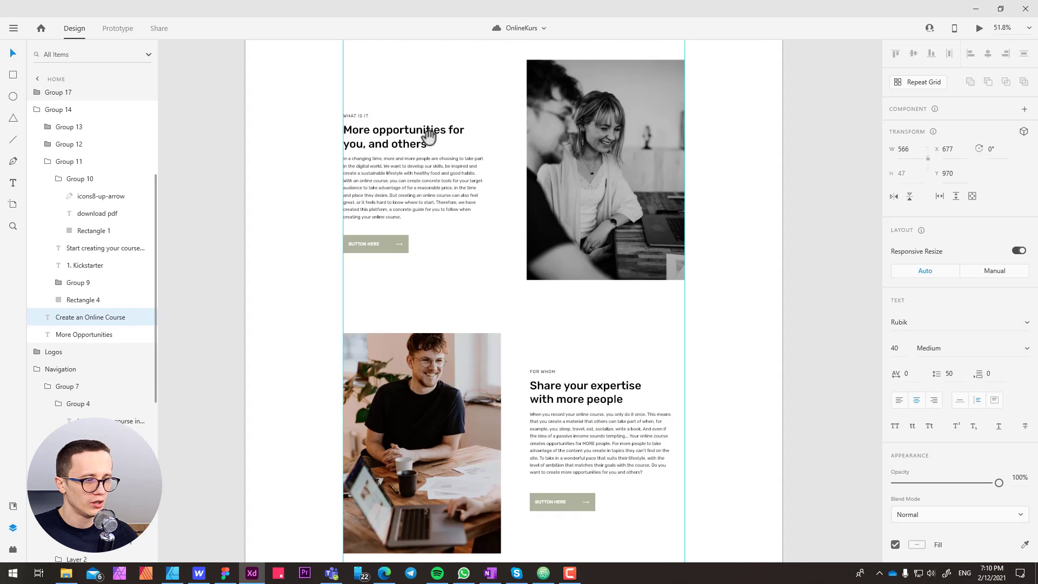
pyautogui.scroll(-7, 433, 273)
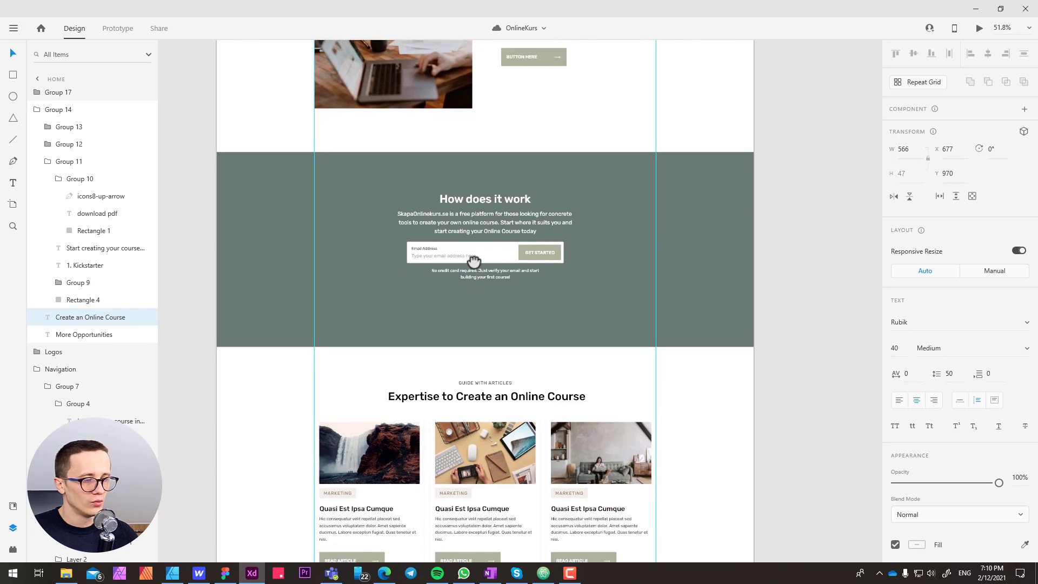
pyautogui.moveTo(477, 177); pyautogui.dragTo(450, 235)
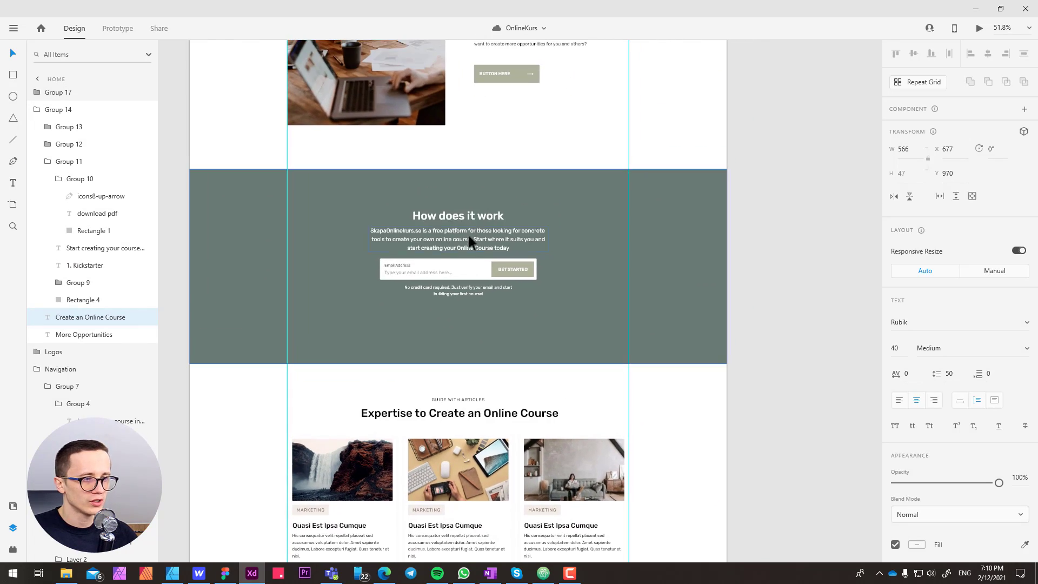
pyautogui.moveTo(481, 266); pyautogui.dragTo(481, 254)
pyautogui.scroll(-5, 481, 254)
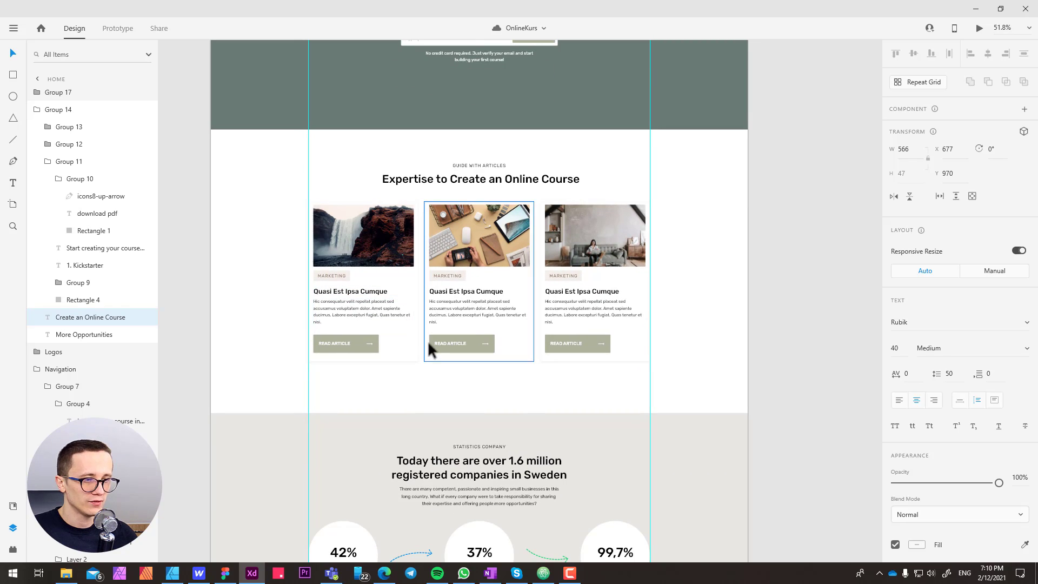
# Check the text style of the "Create Online Course" hero heading on the Home artboard
pyautogui.click(386, 377)
pyautogui.moveTo(291, 188); pyautogui.dragTo(319, 213)
pyautogui.scroll(10, 319, 213)
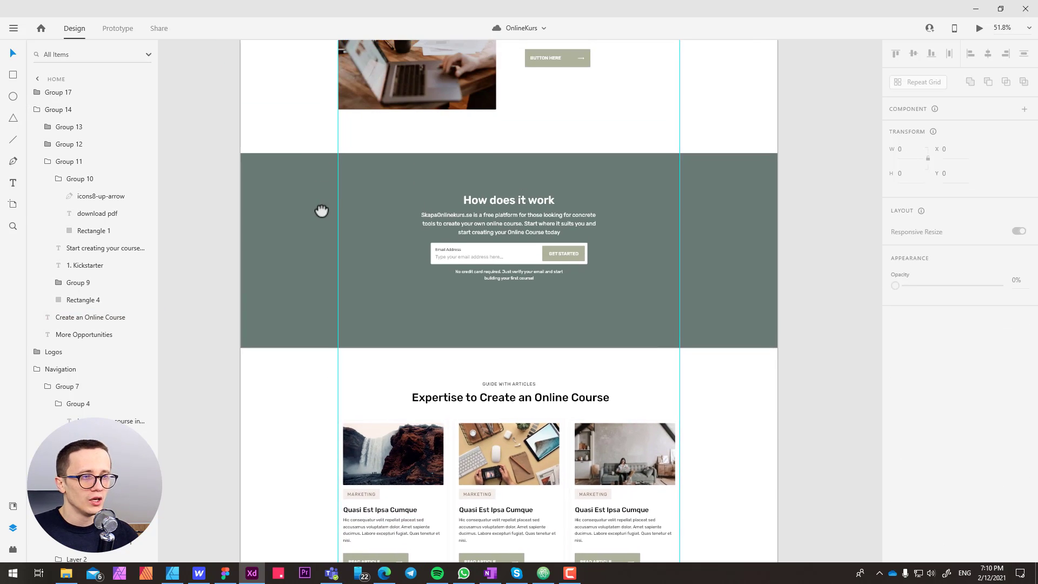
pyautogui.scroll(15, 325, 217)
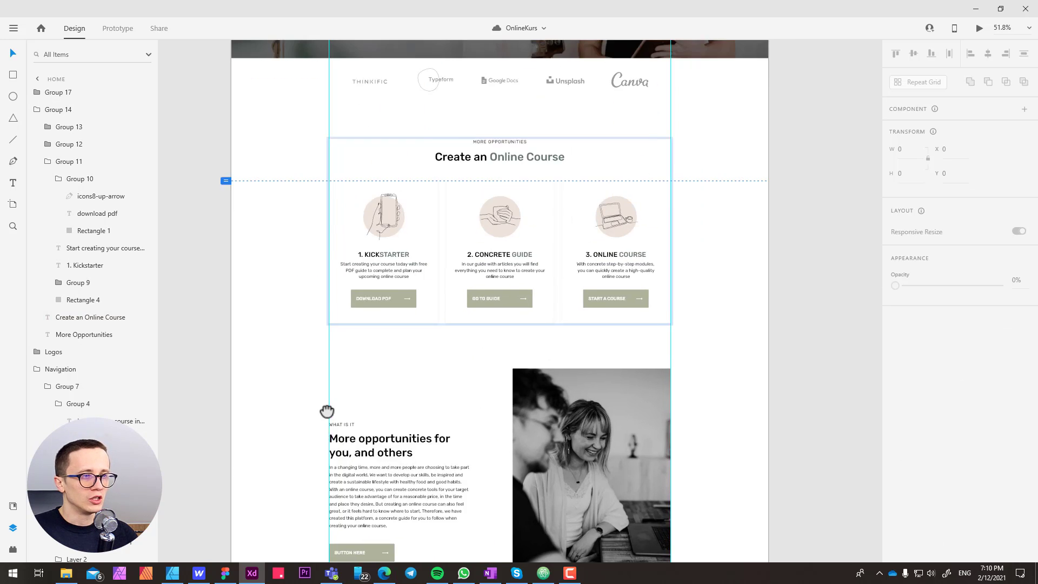
pyautogui.scroll(1, 331, 286)
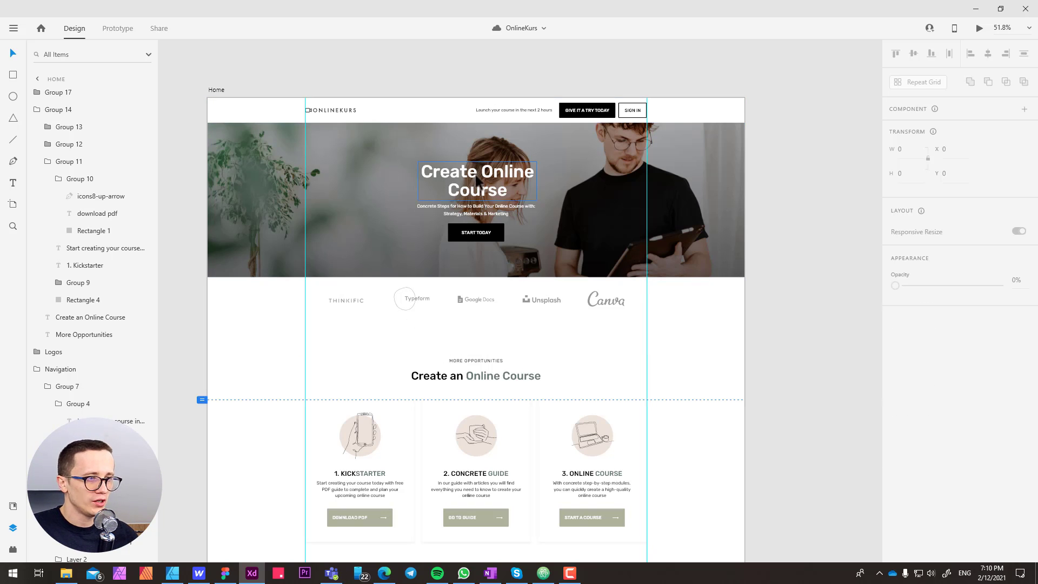
pyautogui.doubleClick(479, 181)
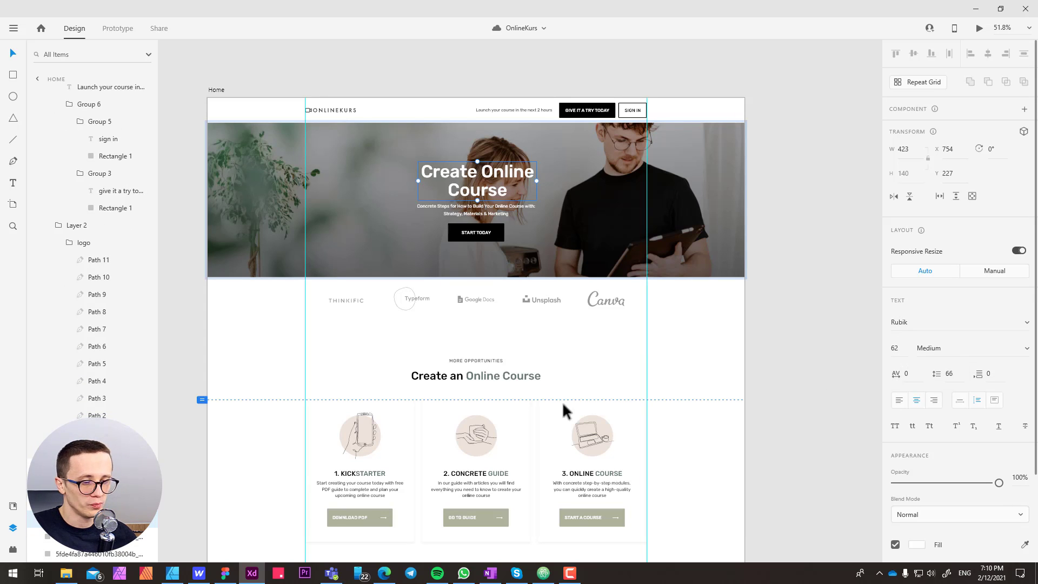
# Switch to Webflow, select the page body and target the Body (All Pages) tag for styling
pyautogui.click(199, 573)
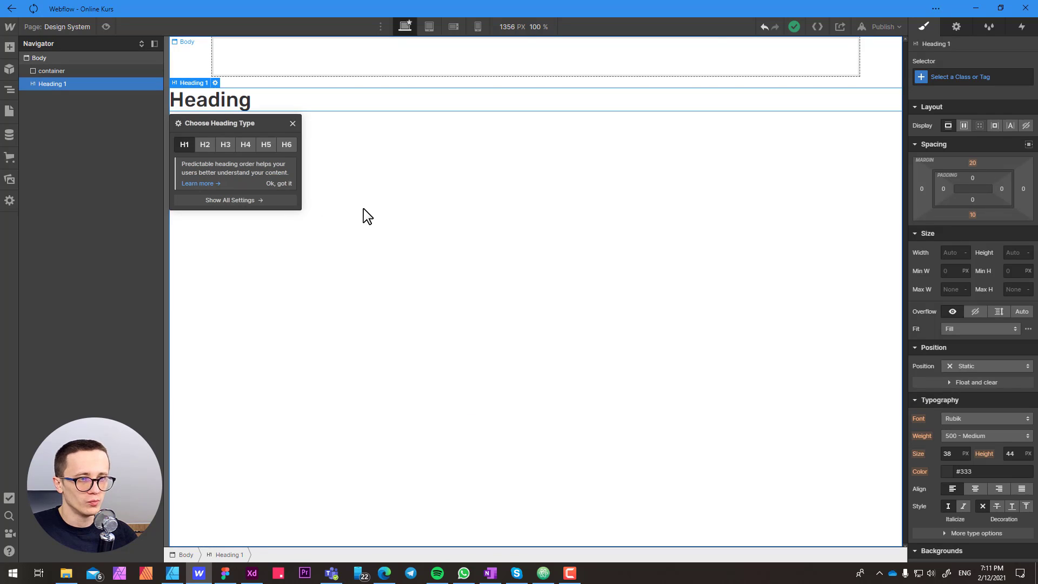
pyautogui.click(362, 235)
pyautogui.click(244, 107)
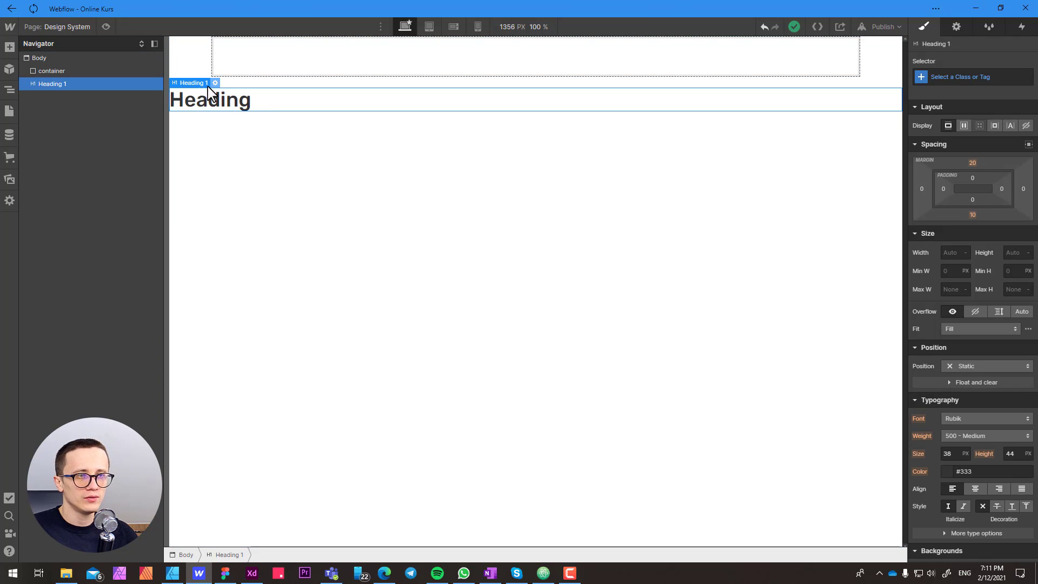
pyautogui.click(203, 144)
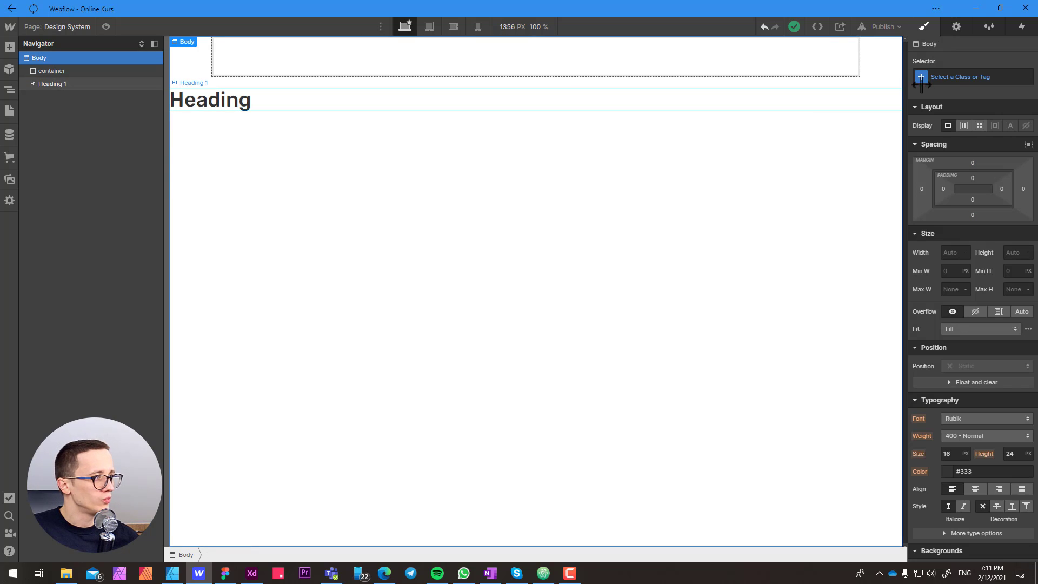
pyautogui.click(942, 76)
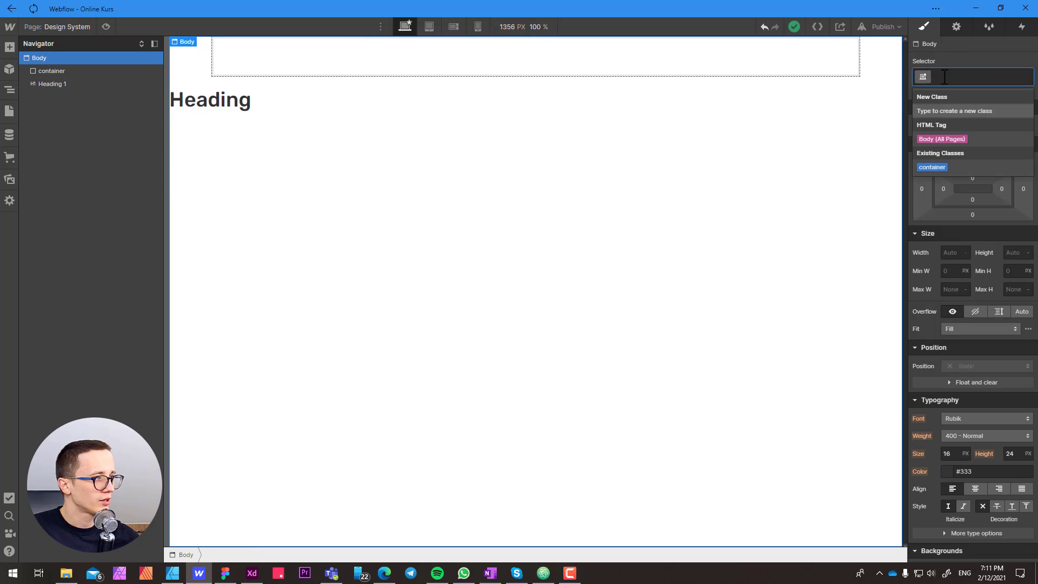
pyautogui.click(929, 139)
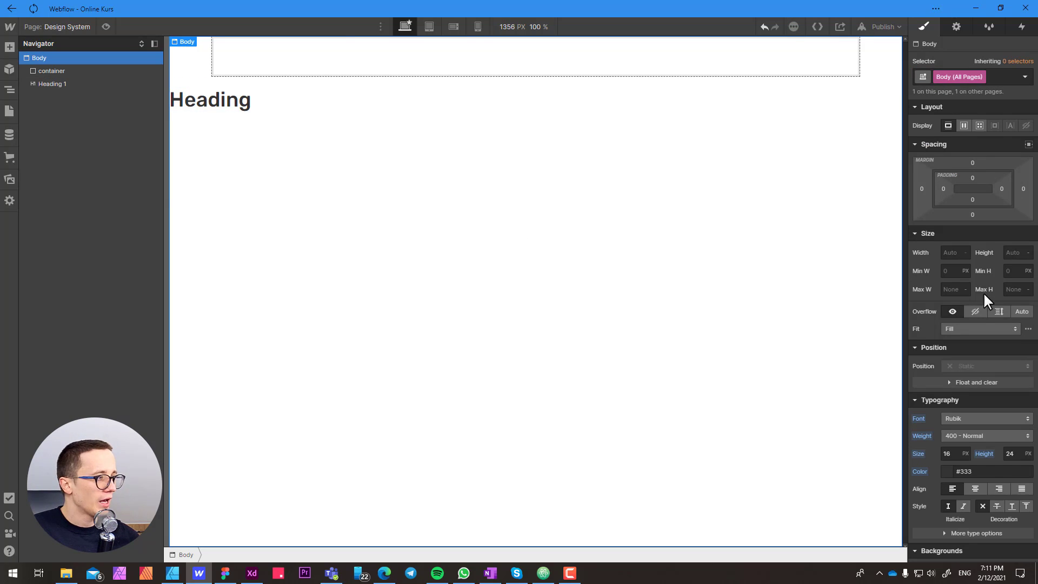
# Keep Rubik as the Body (All Pages) font and open its text size for editing
pyautogui.scroll(-2, 981, 311)
pyautogui.scroll(-2, 981, 308)
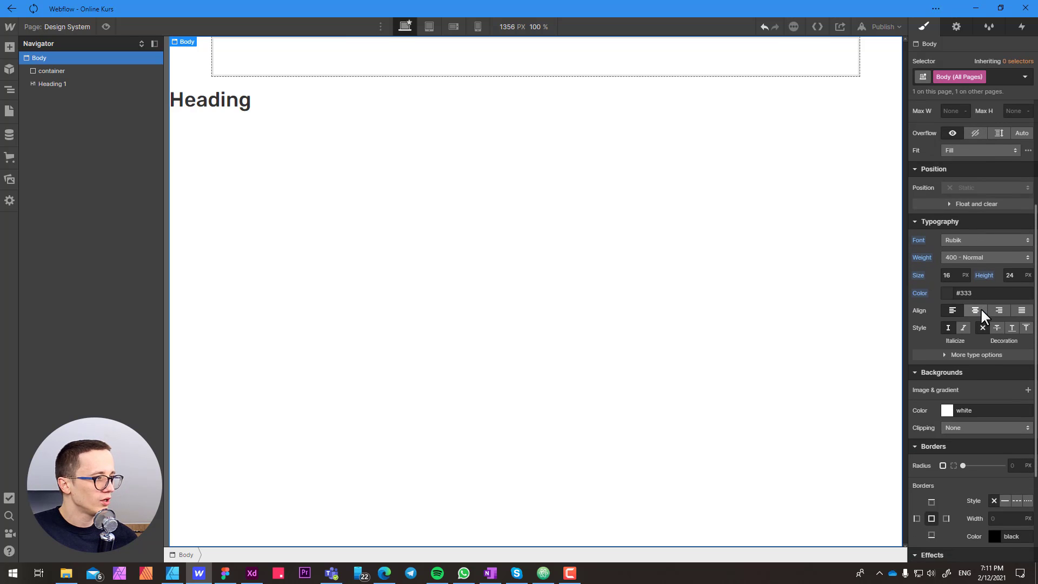
pyautogui.click(961, 238)
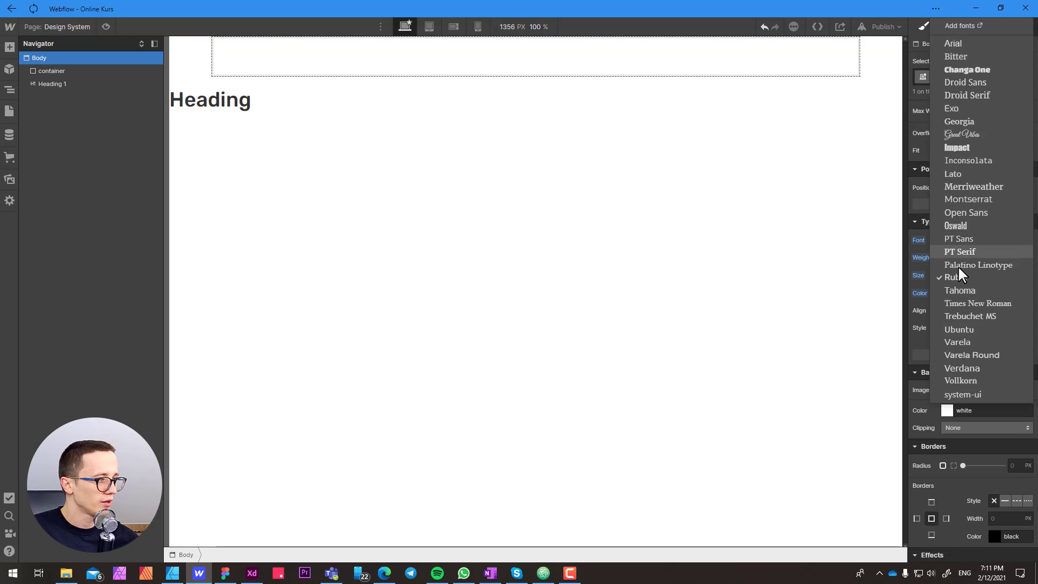
pyautogui.click(962, 267)
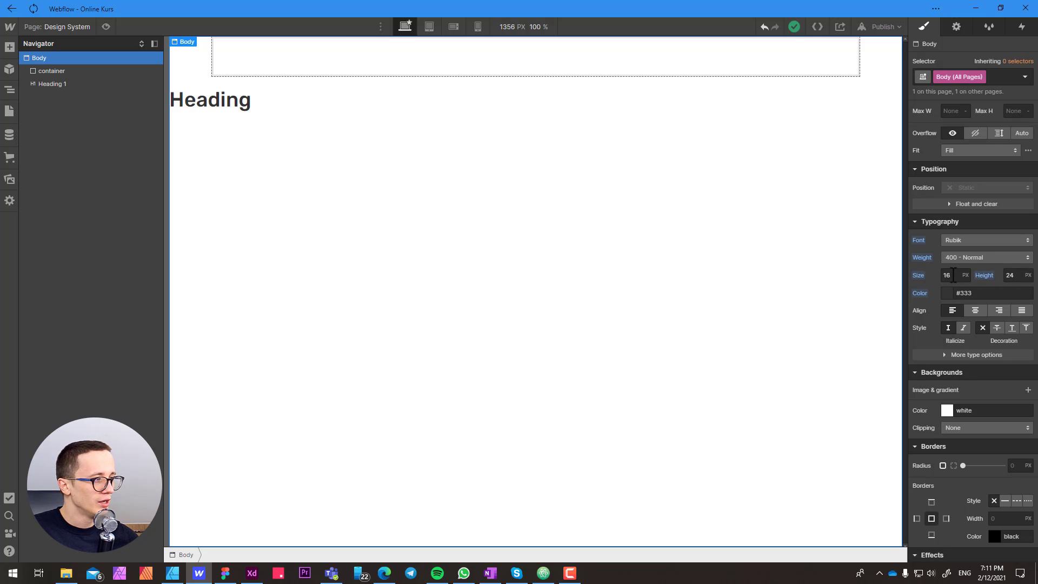
pyautogui.click(953, 275)
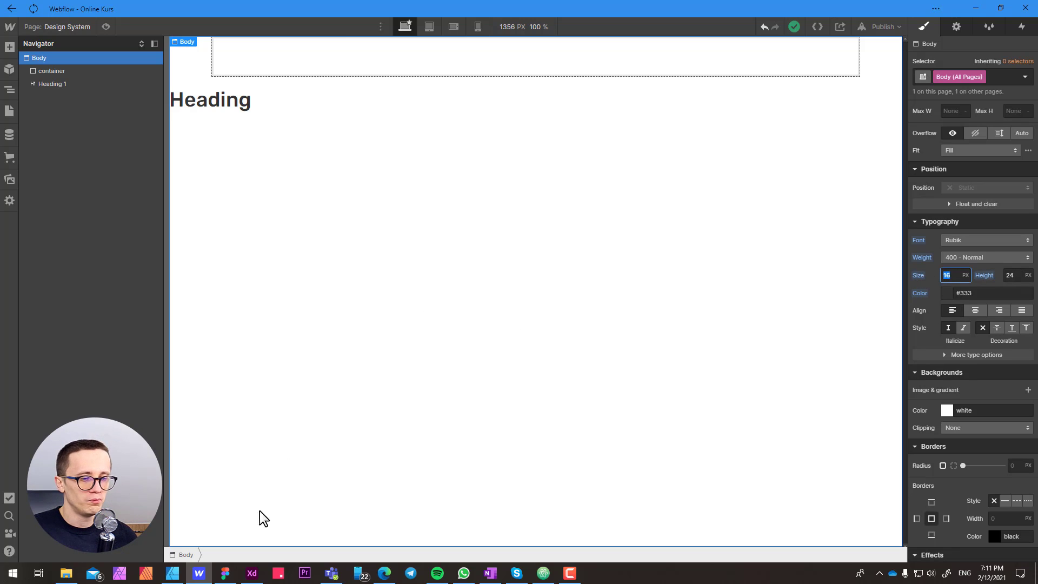
# Switch to Adobe XD and check the text style of the paragraph under "More opportunities for you, and others"
pyautogui.click(252, 576)
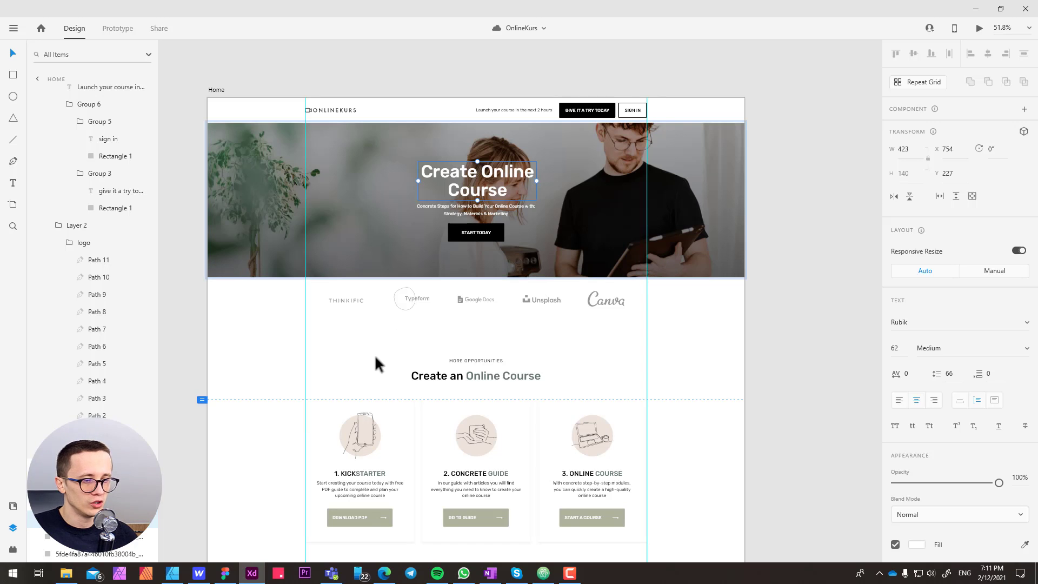
pyautogui.scroll(-4, 400, 444)
pyautogui.scroll(-3, 382, 365)
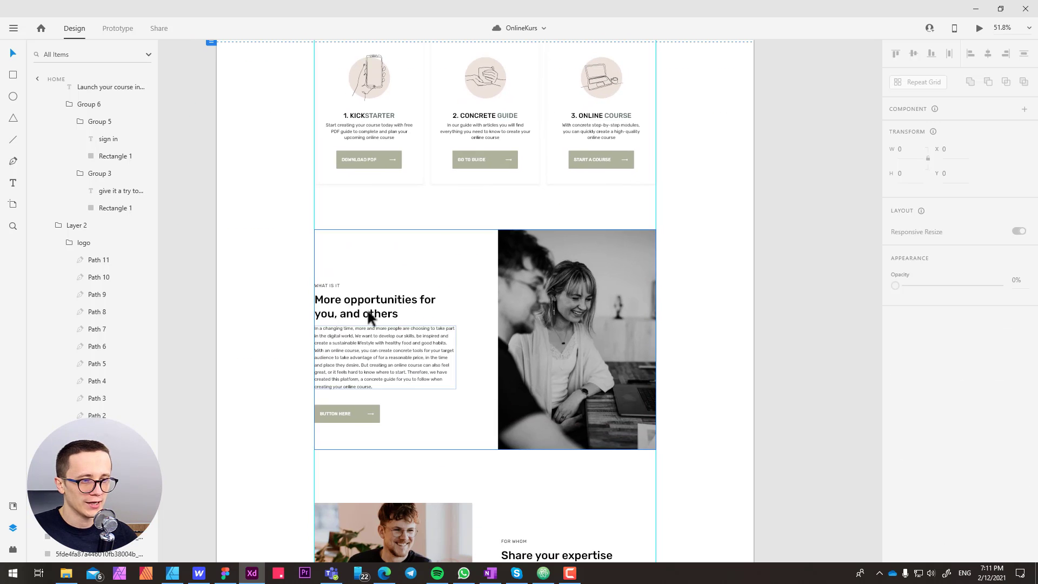
pyautogui.scroll(5, 361, 338)
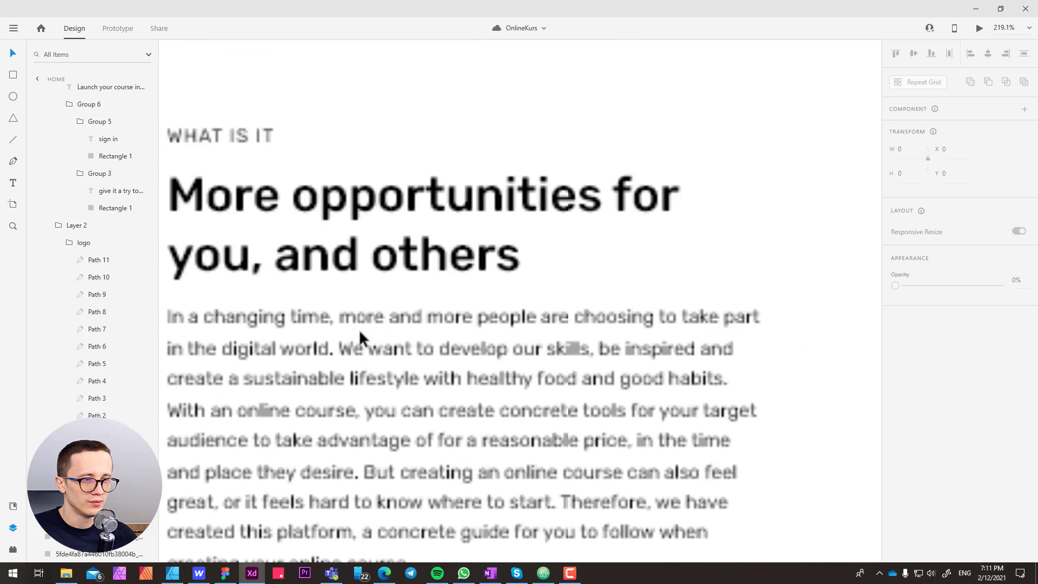
pyautogui.scroll(-2, 380, 374)
pyautogui.click(399, 308)
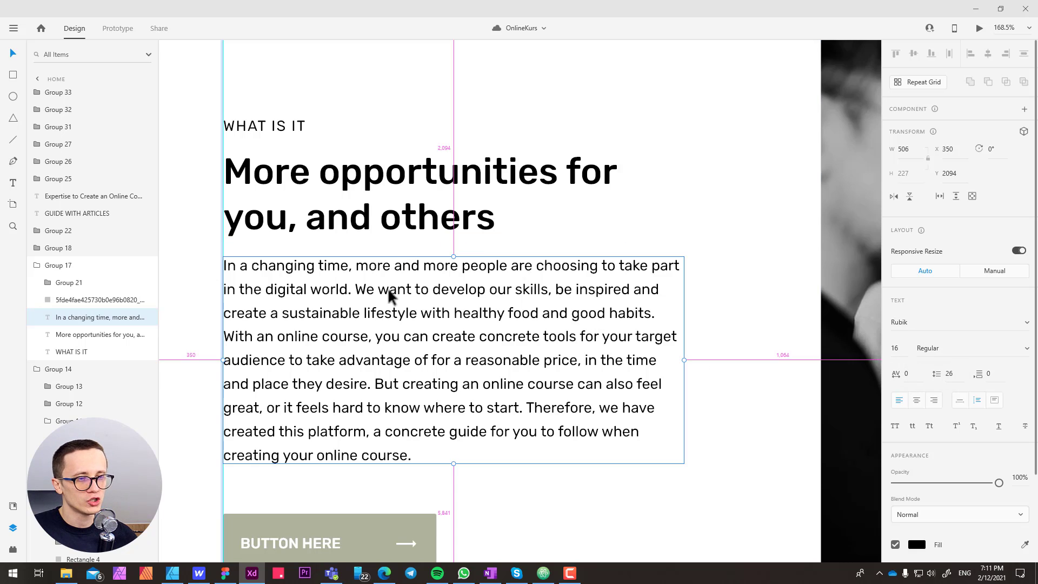
# Switch back to Webflow and set the Body (All Pages) text color to black
pyautogui.hotkey('alt', 'Tab')
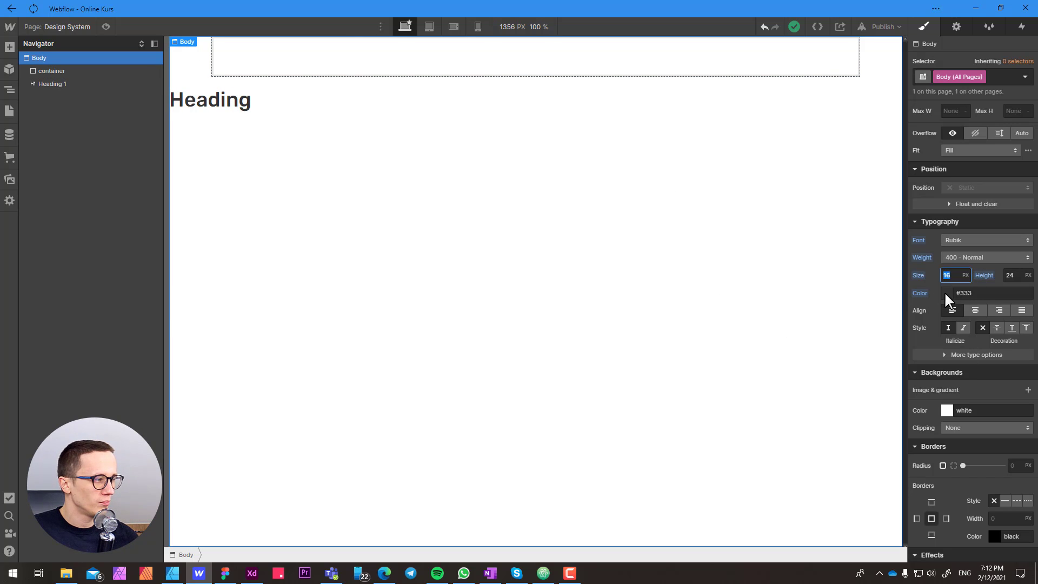
pyautogui.click(985, 295)
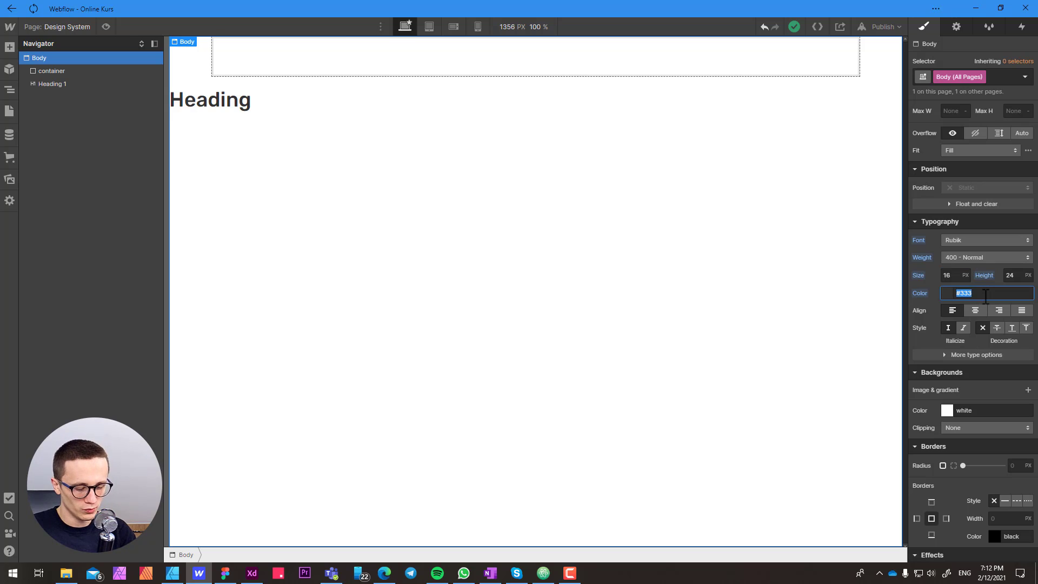
pyautogui.press('Return')
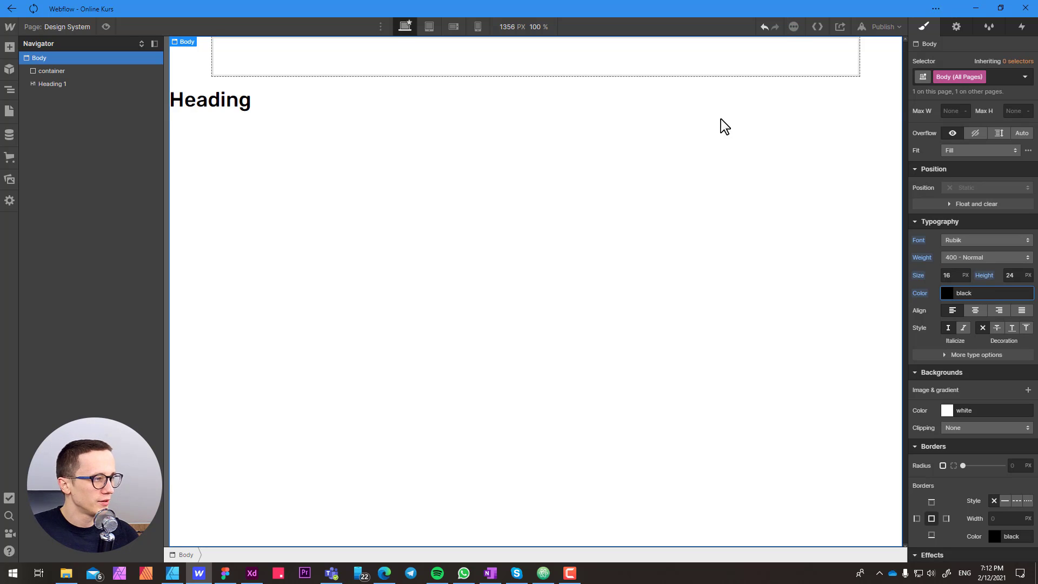
# Select the H1 heading and target the All H1 Headings tag for styling
pyautogui.click(395, 234)
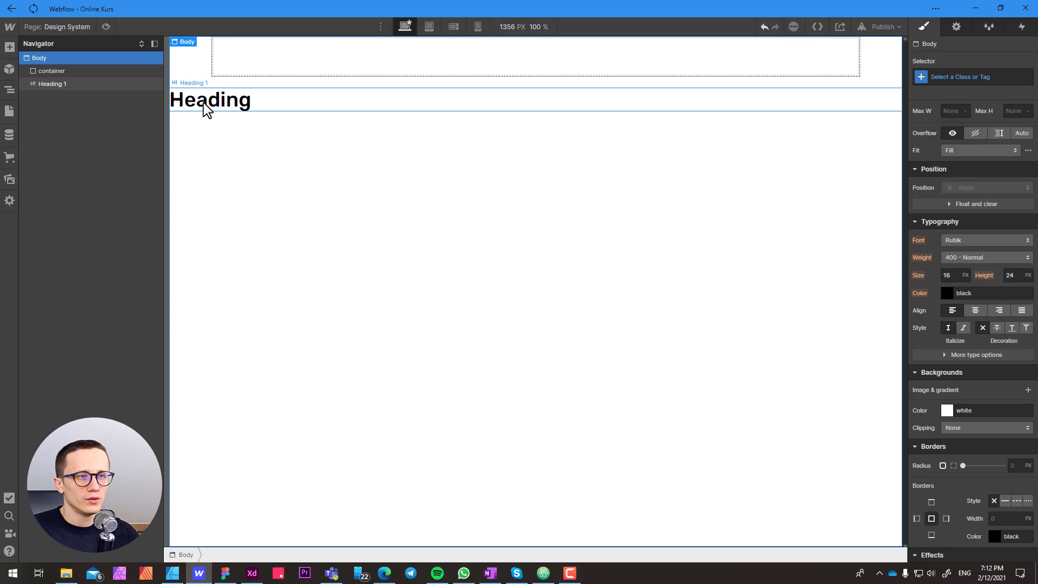
pyautogui.click(207, 108)
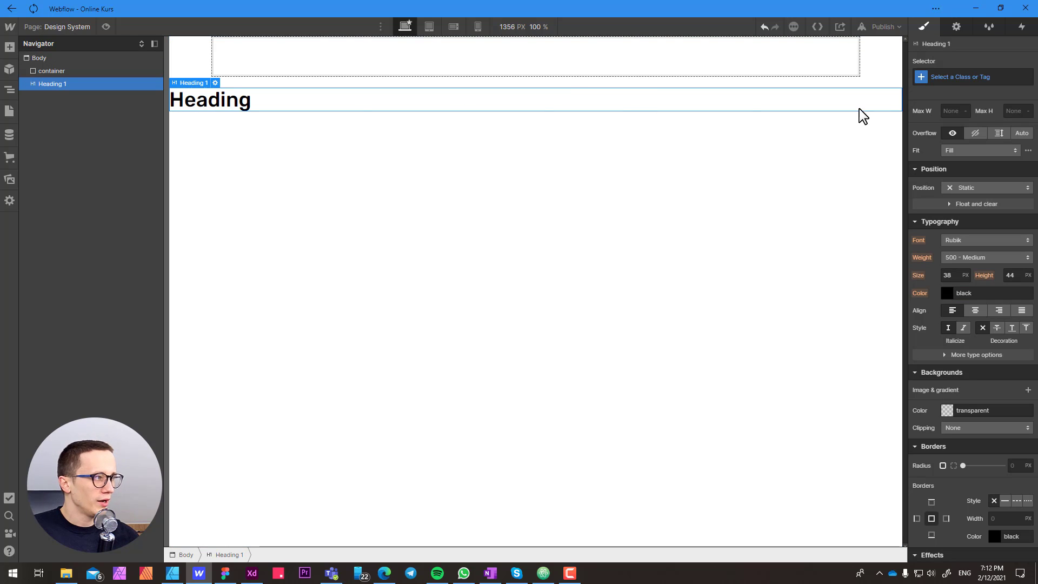
pyautogui.click(951, 77)
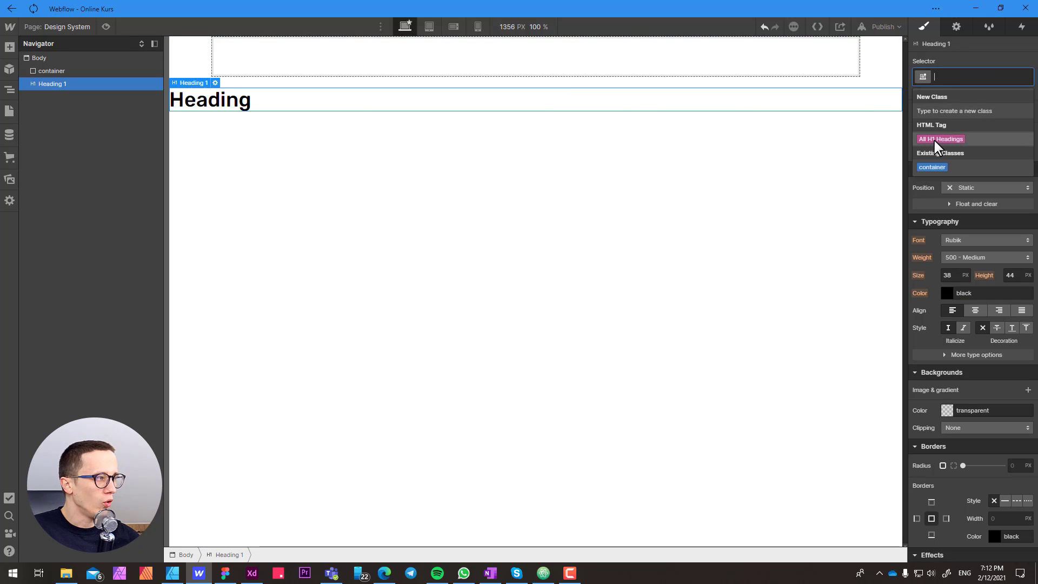
pyautogui.click(949, 139)
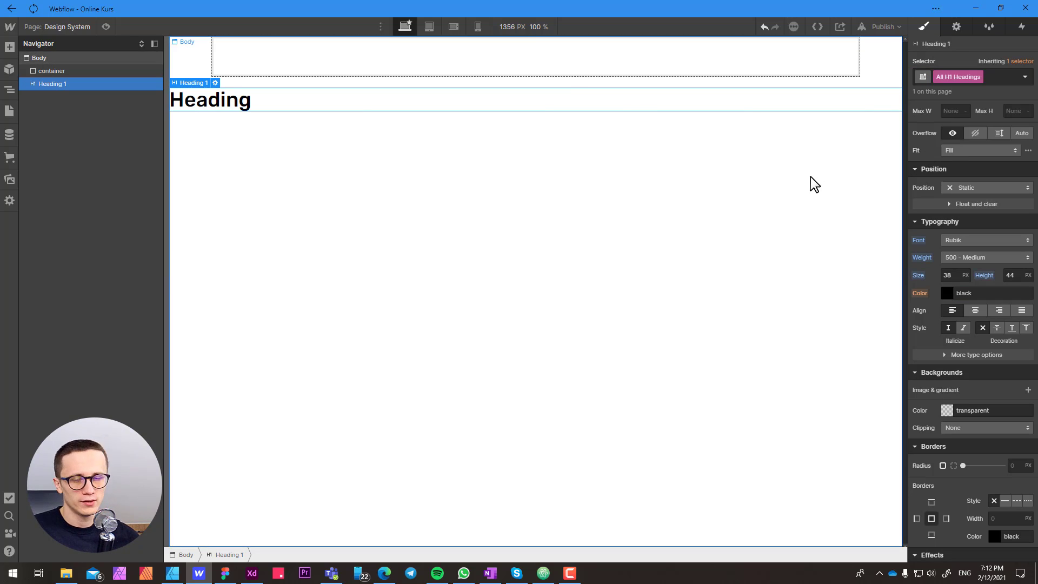
# Reset the font of All H1 Headings so that it inherits from Body (All Pages)
pyautogui.click(919, 241)
pyautogui.click(933, 255)
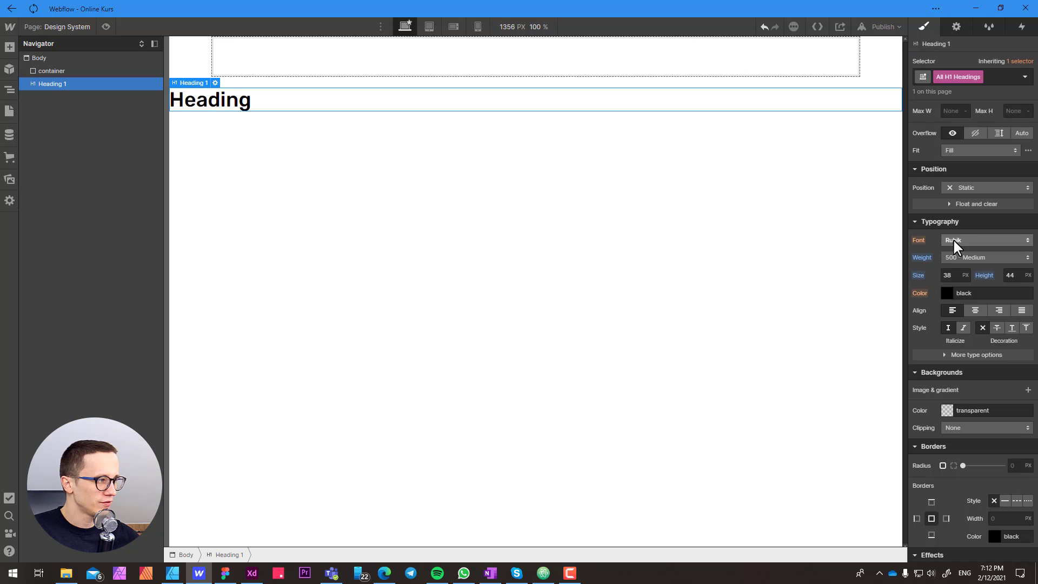
pyautogui.click(922, 257)
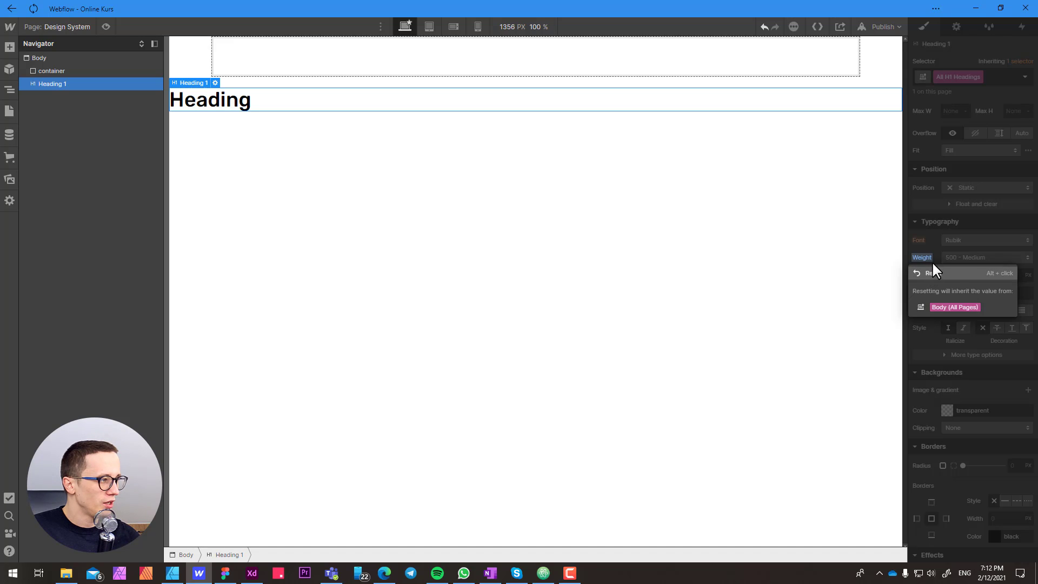
pyautogui.click(934, 248)
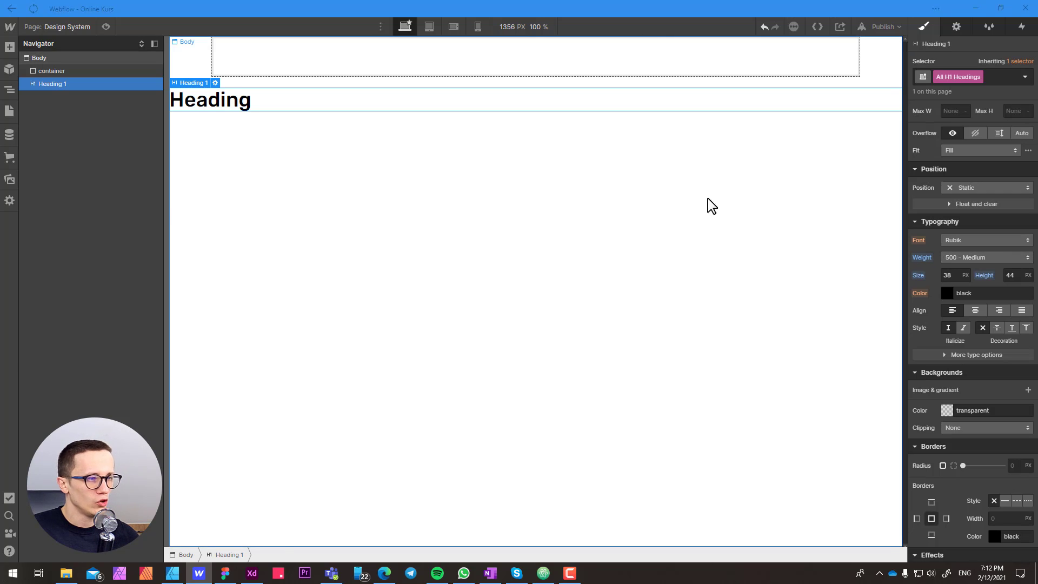
# Switch to Adobe XD and check the font size and weight of the section heading and the "Create Online Course" hero heading
pyautogui.hotkey('alt', 'Tab')
pyautogui.click(446, 175)
pyautogui.scroll(-6, 475, 178)
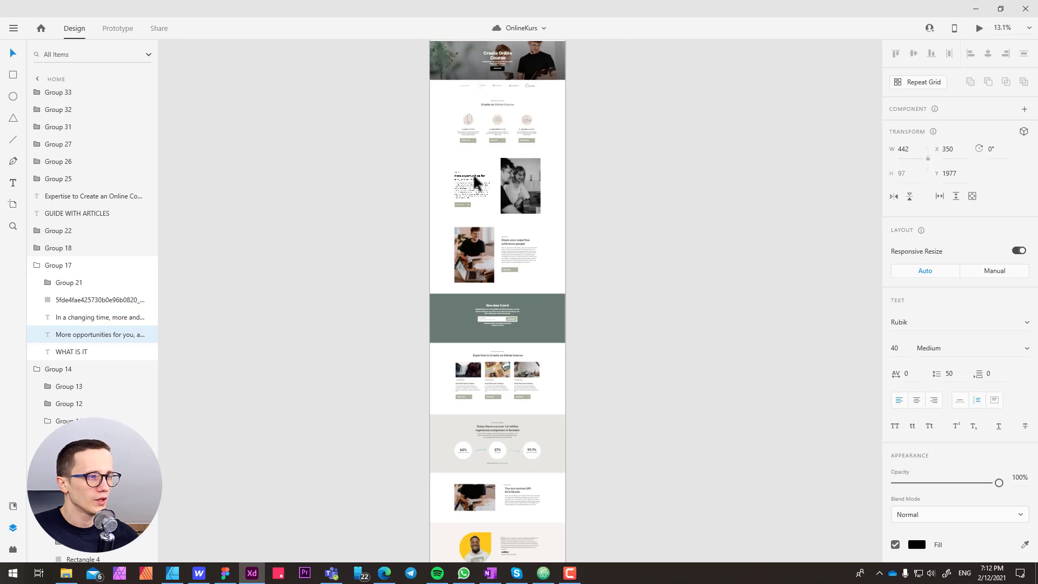
pyautogui.moveTo(610, 84); pyautogui.dragTo(543, 236)
pyautogui.scroll(3, 496, 212)
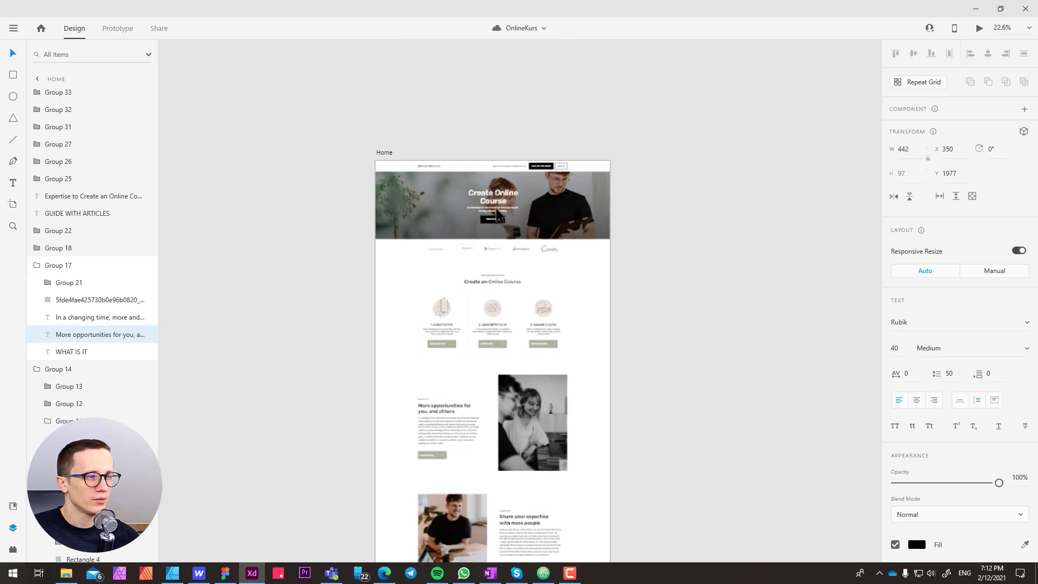
pyautogui.scroll(4, 498, 214)
pyautogui.click(511, 196)
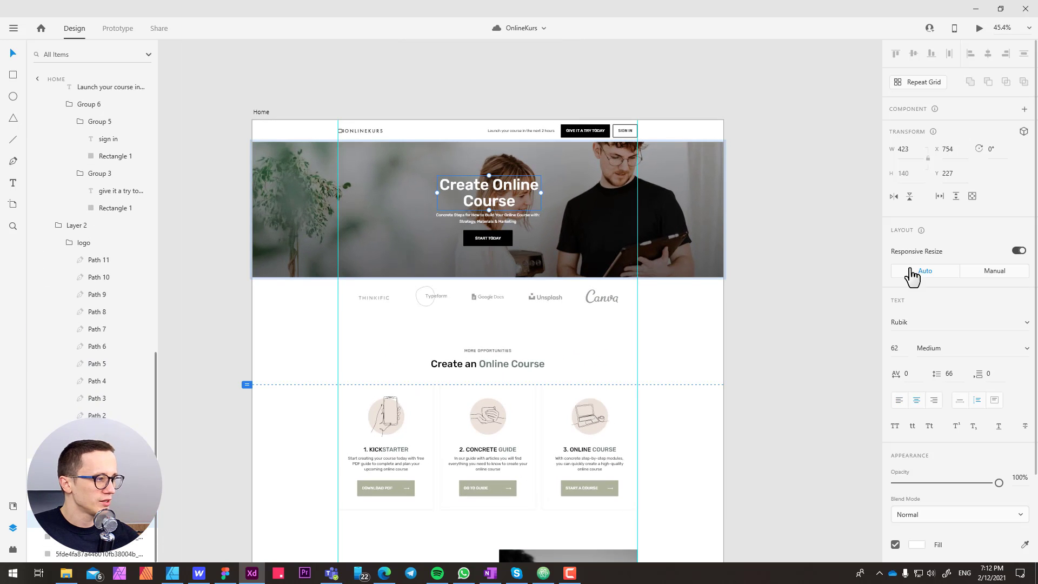
pyautogui.press('alt')
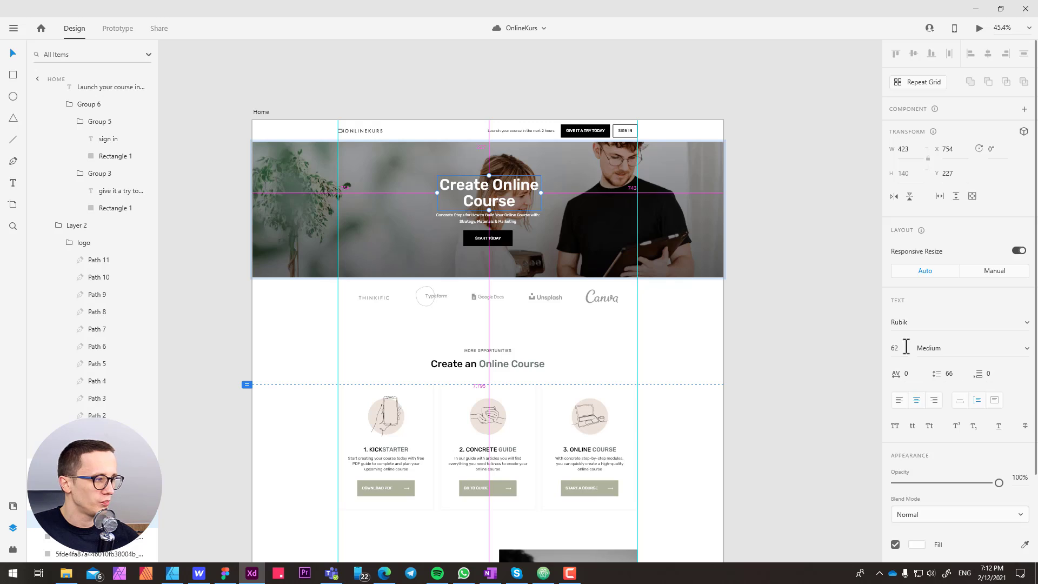
# Switch to Webflow and give All H1 Headings a 62 px text size and a 72 px line height
pyautogui.hotkey('alt', 'Tab')
pyautogui.click(950, 274)
pyautogui.press('Up')
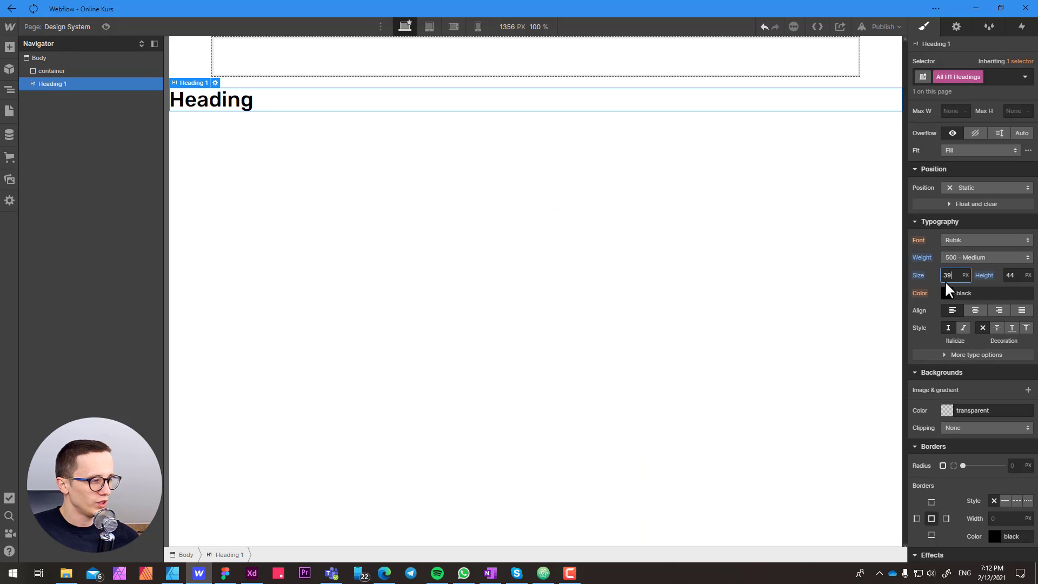
pyautogui.write('62')
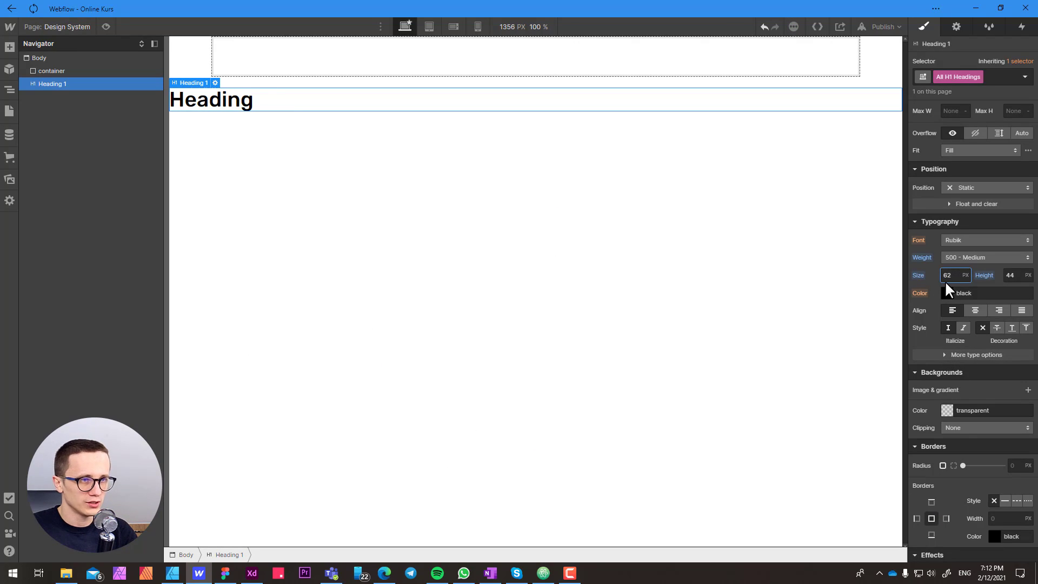
pyautogui.press('Tab')
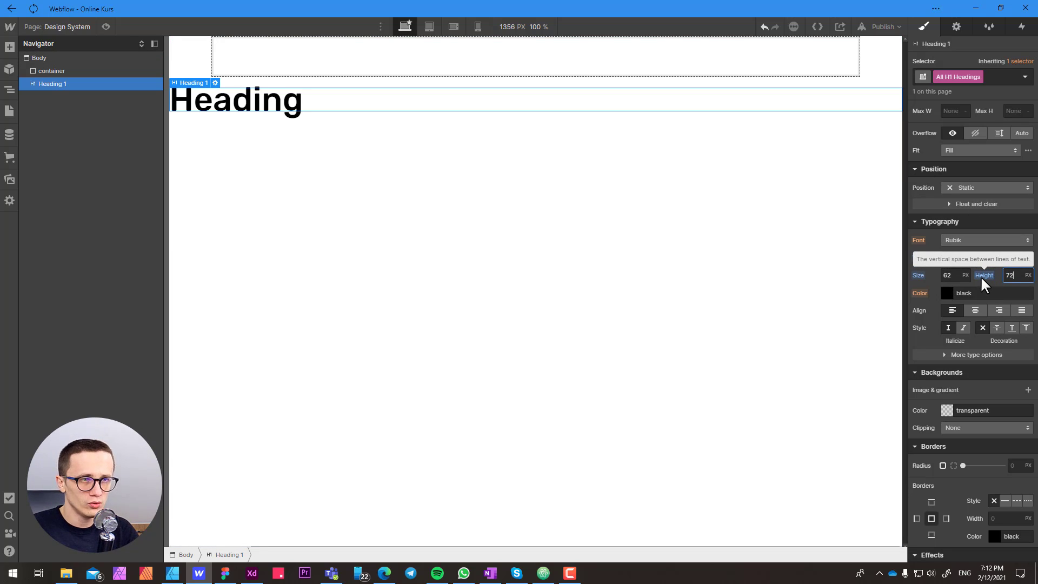
pyautogui.press('Return')
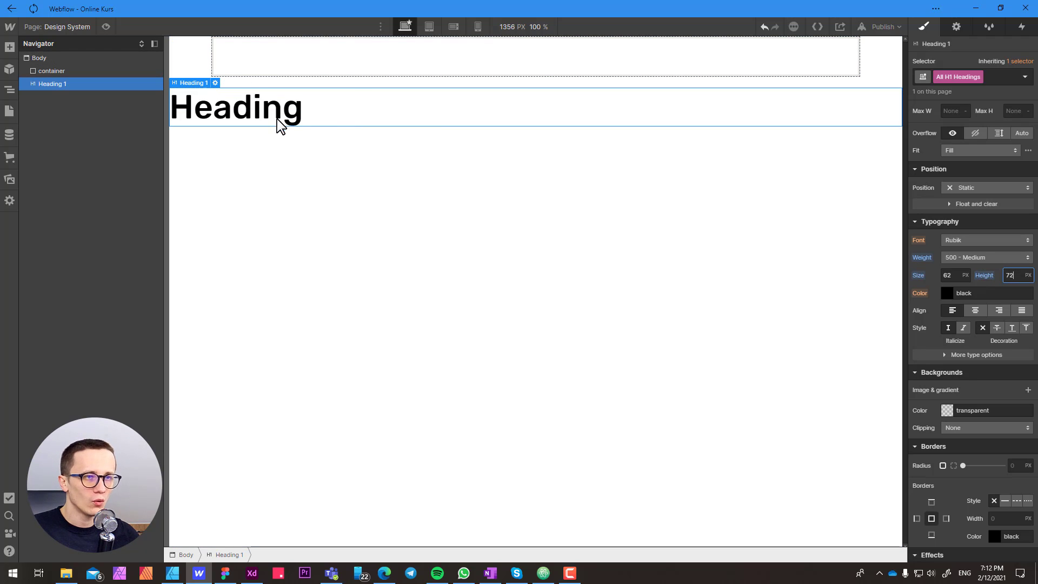
# Switch to Adobe XD to compare the "Create Online Course" hero heading's text settings, and return to Webflow
pyautogui.hotkey('alt', 'Tab')
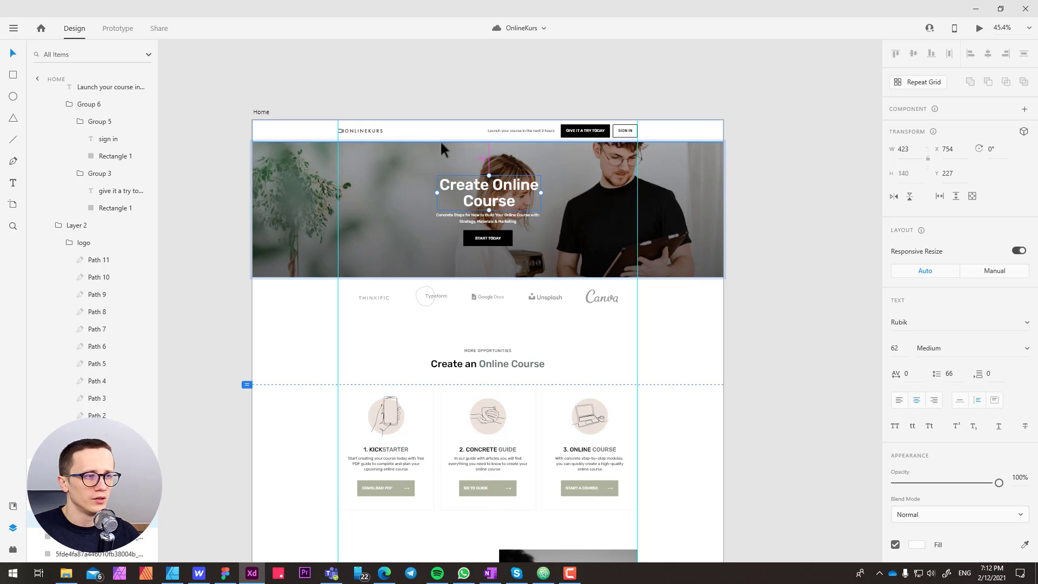
pyautogui.hotkey('alt', 'Tab')
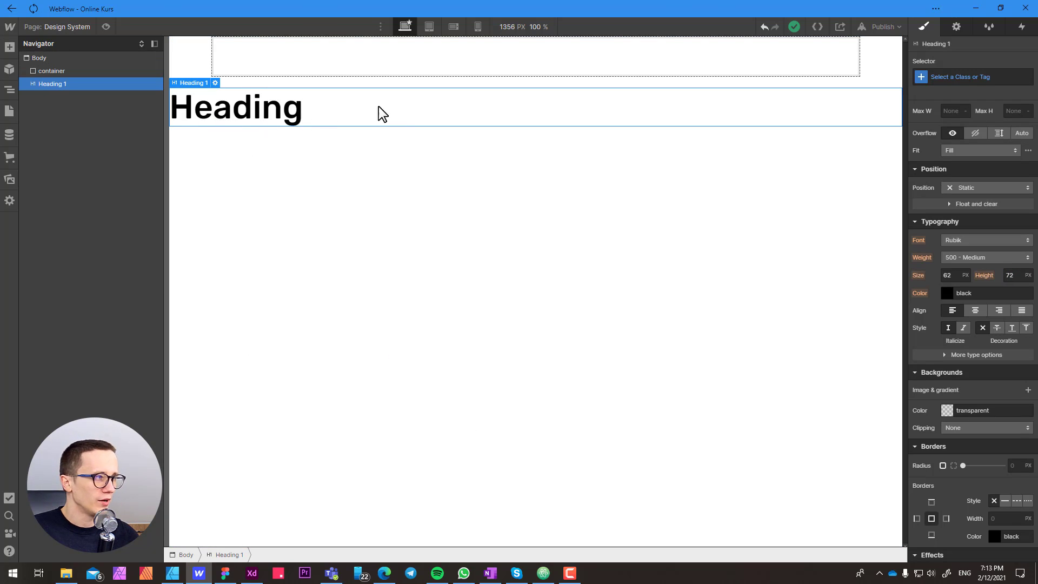
# Target the All H1 Headings tag and set its top and bottom margins to 0
pyautogui.click(952, 77)
pyautogui.click(946, 137)
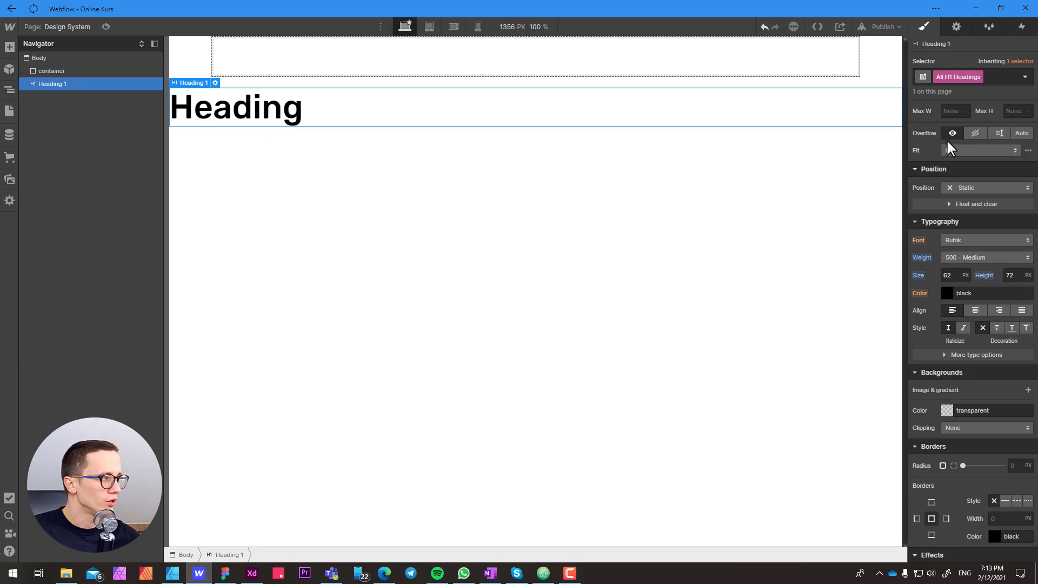
pyautogui.scroll(4, 954, 170)
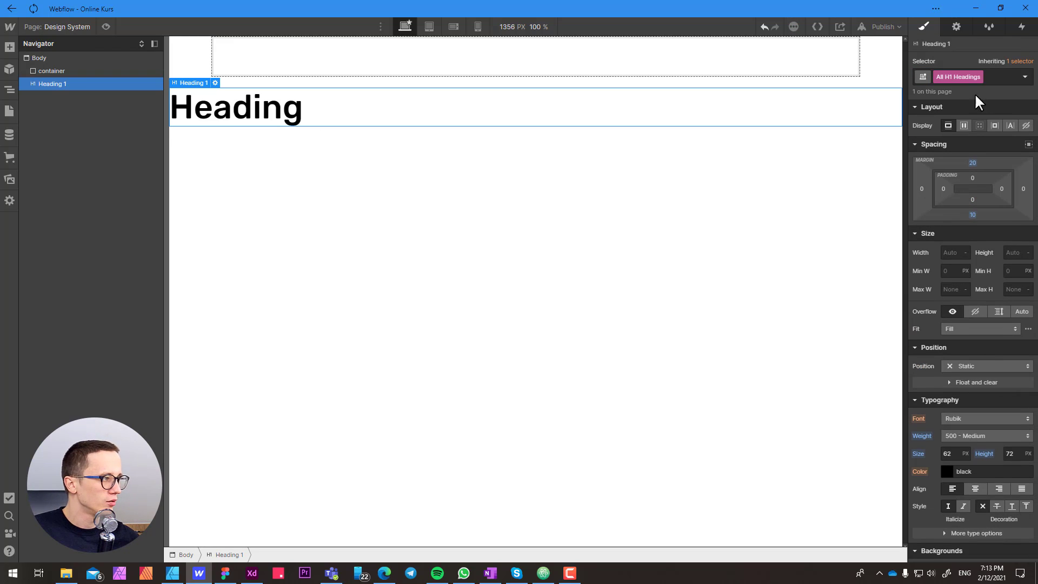
pyautogui.click(972, 161)
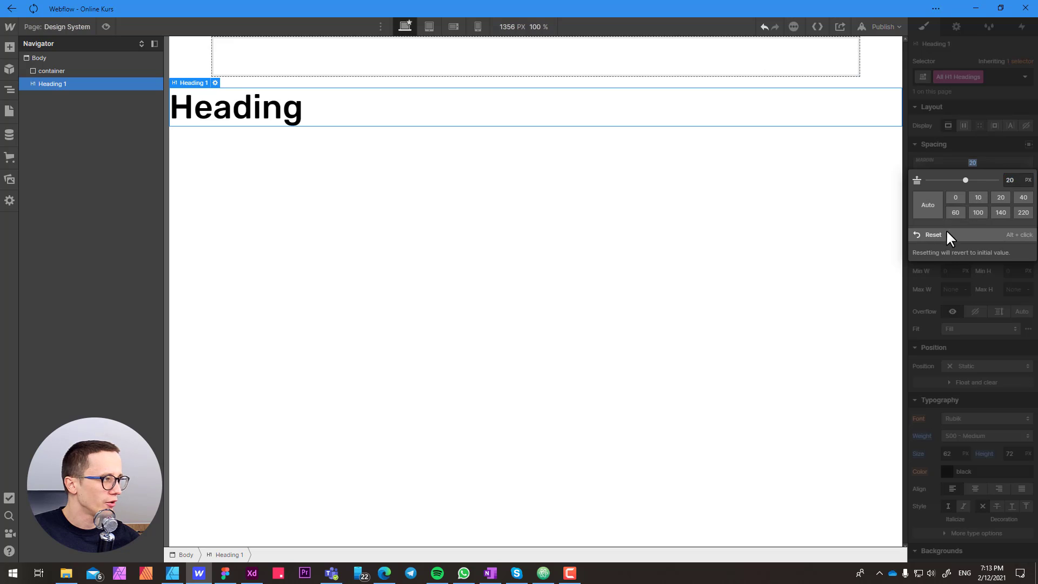
pyautogui.click(946, 232)
pyautogui.click(974, 164)
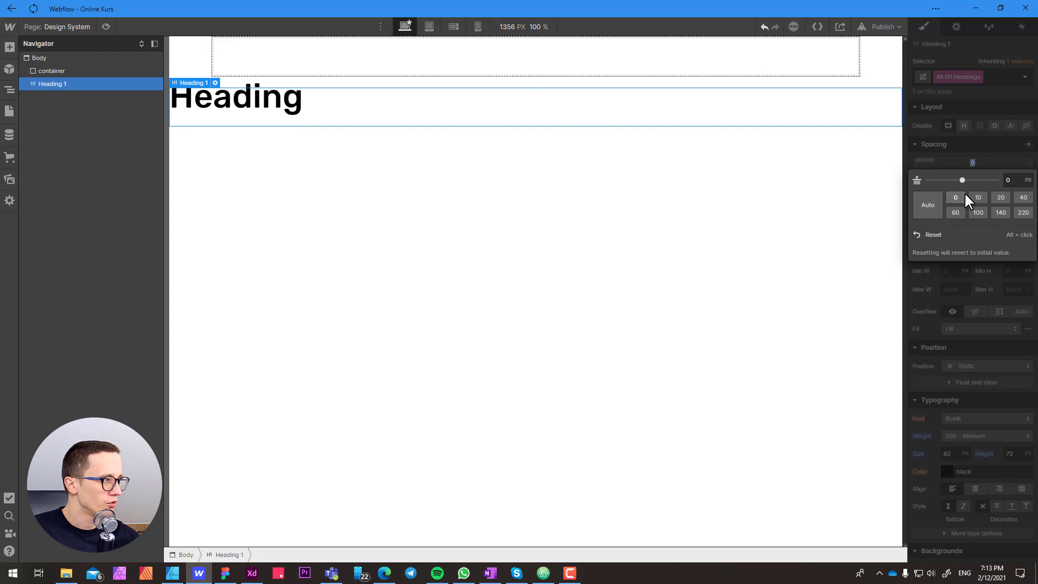
pyautogui.click(964, 192)
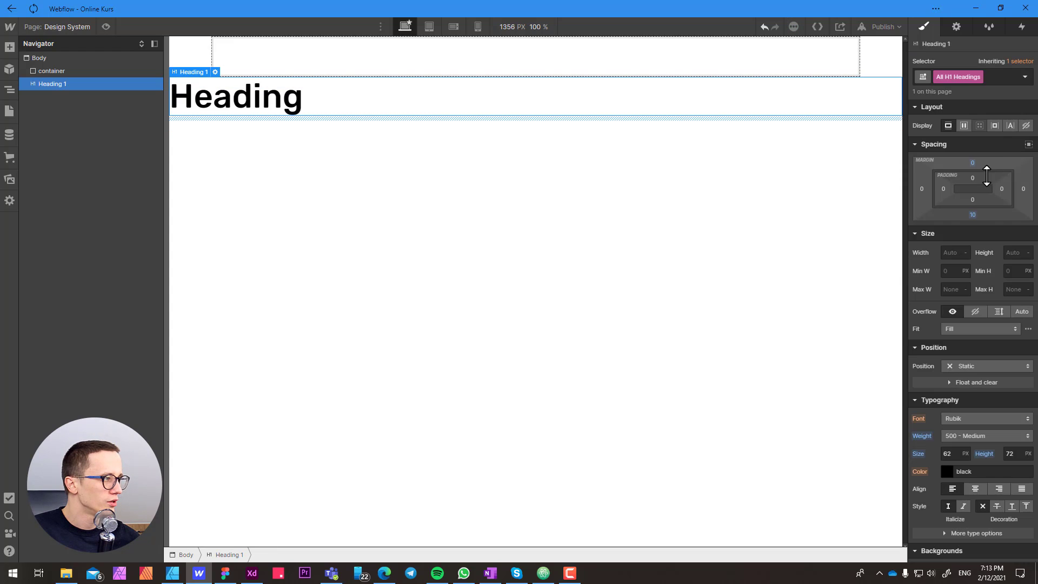
pyautogui.click(973, 215)
pyautogui.click(955, 252)
pyautogui.click(297, 173)
pyautogui.click(212, 110)
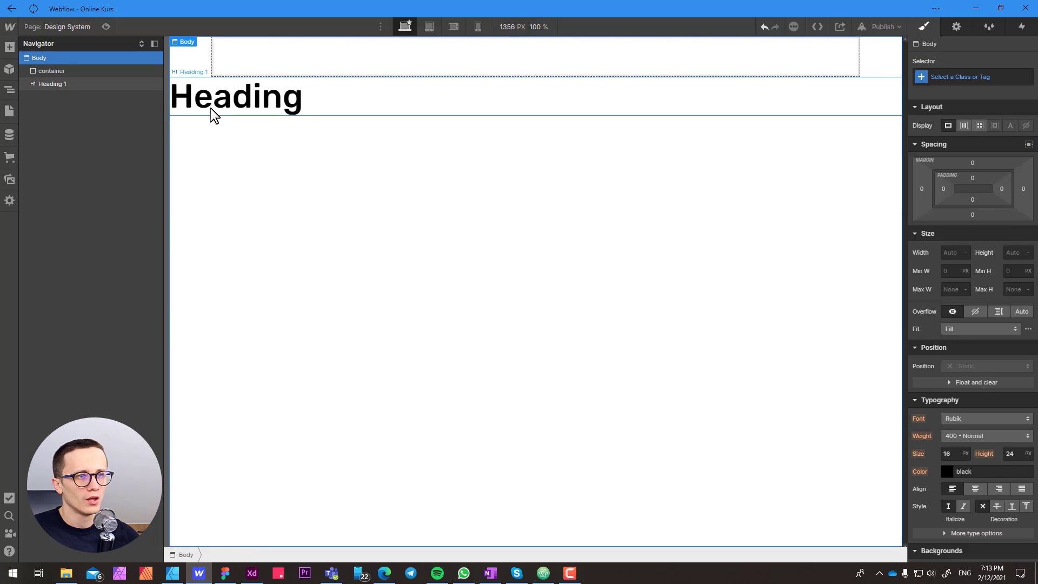
# Add another Heading element to the page body and make it an H2
pyautogui.click(212, 148)
pyautogui.hotkey('ctrl', 'e')
pyautogui.write('hea')
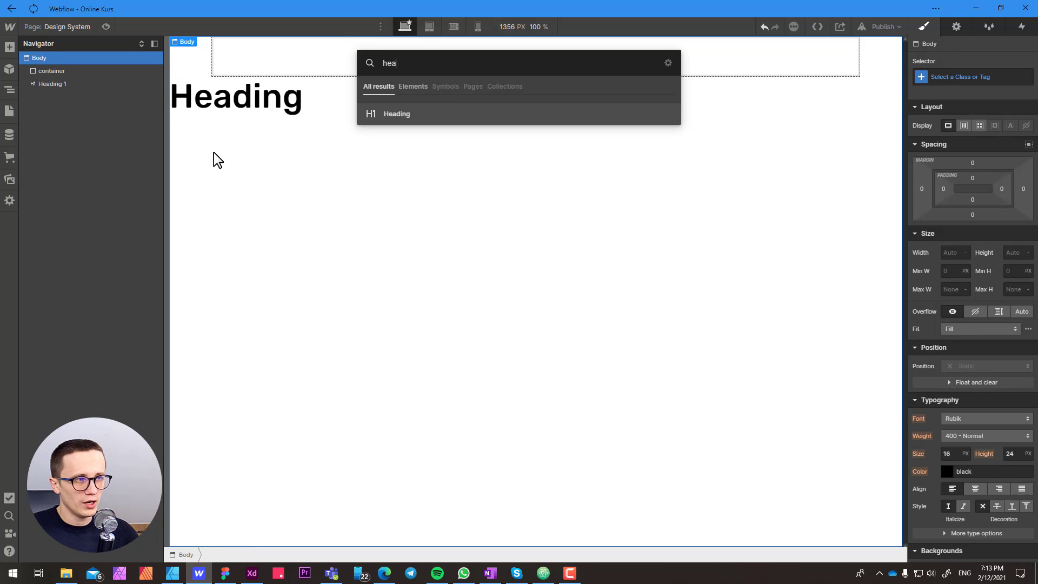
pyautogui.click(396, 115)
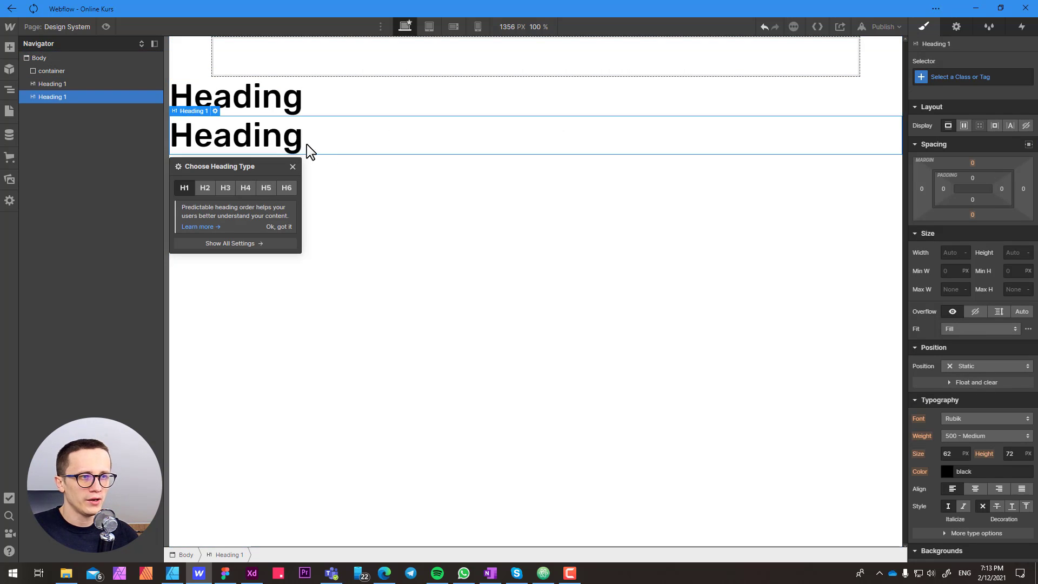
pyautogui.click(208, 187)
# Add a third Heading element below the H2 and make it an H3
pyautogui.click(368, 201)
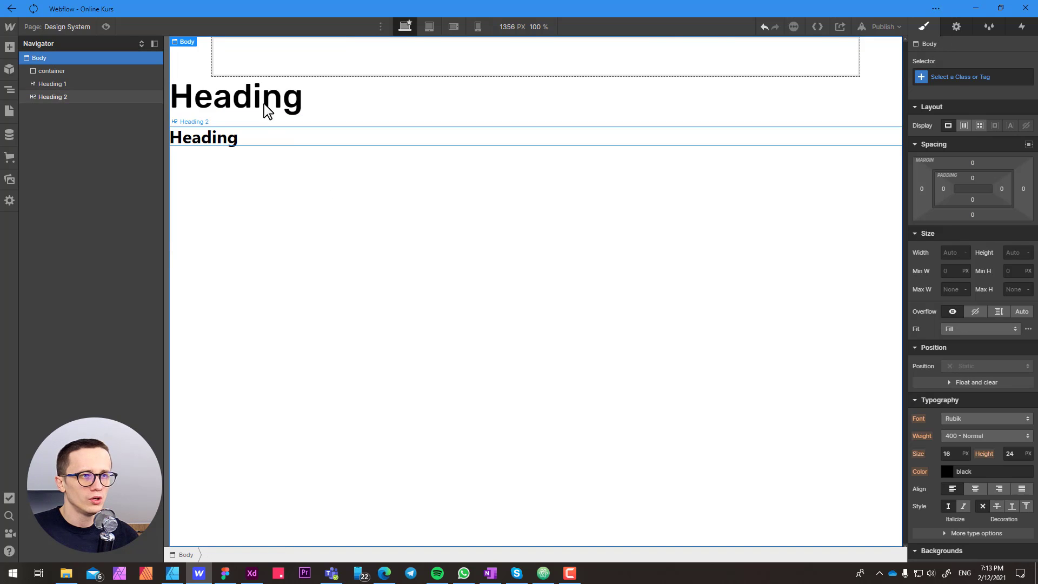
pyautogui.hotkey('ctrl', 'e')
pyautogui.write('head')
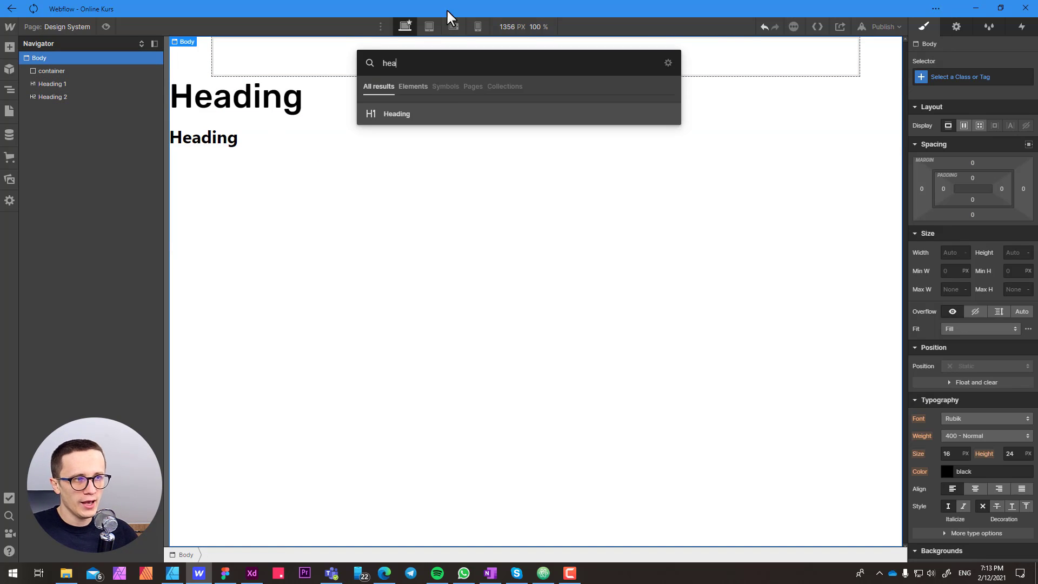
pyautogui.click(394, 111)
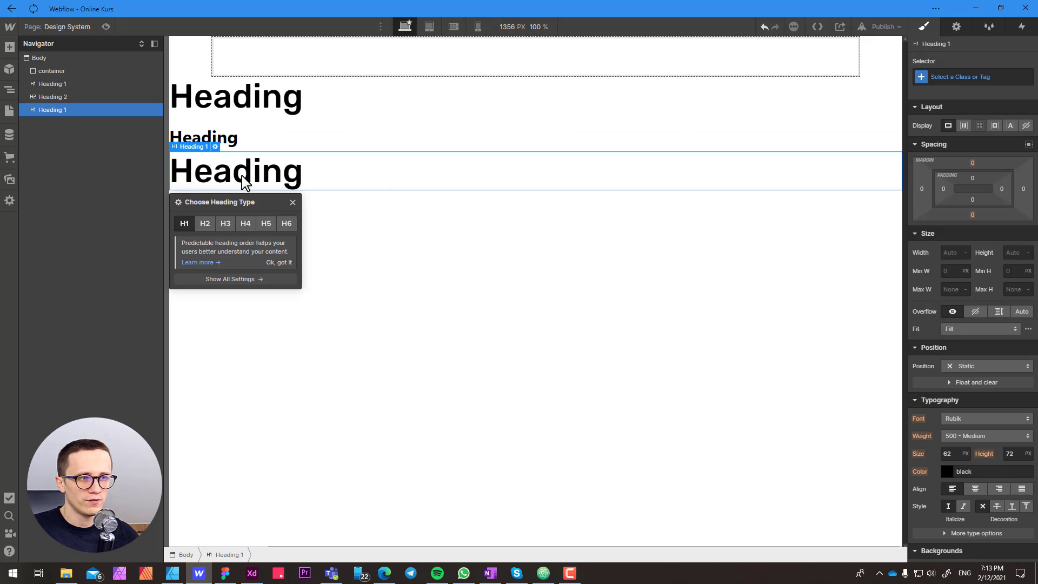
pyautogui.hotkey('ctrl', '-')
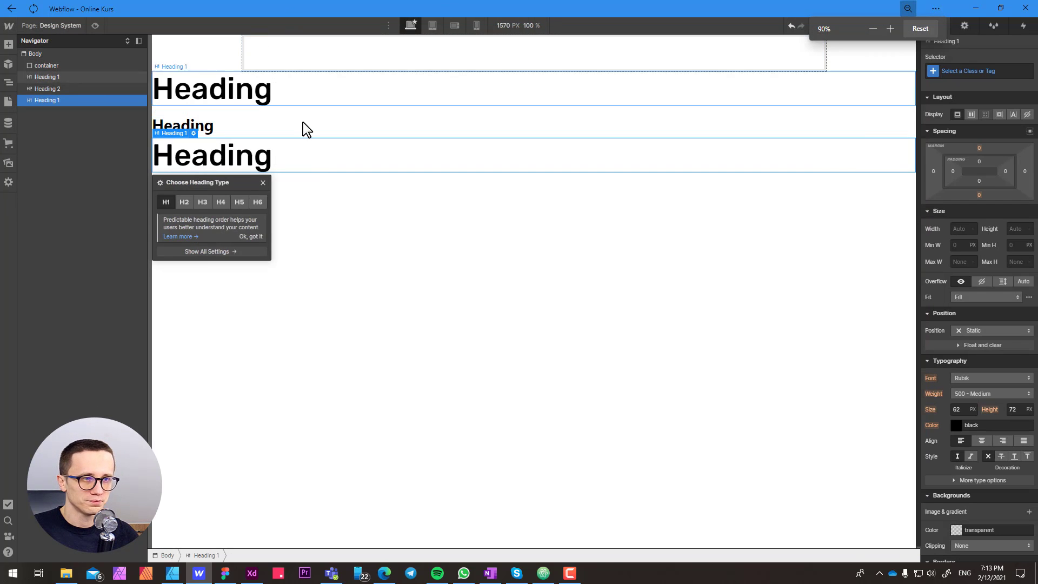
pyautogui.click(204, 200)
# Add a Paragraph element to the page body below the H3 heading
pyautogui.click(344, 212)
pyautogui.hotkey('ctrl', 'e')
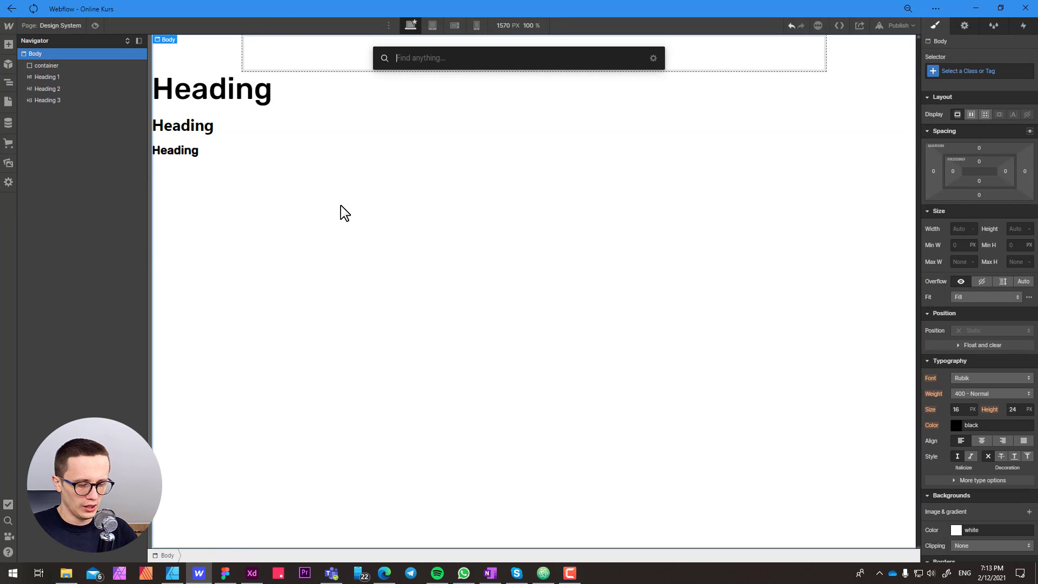
pyautogui.write('para')
pyautogui.click(412, 106)
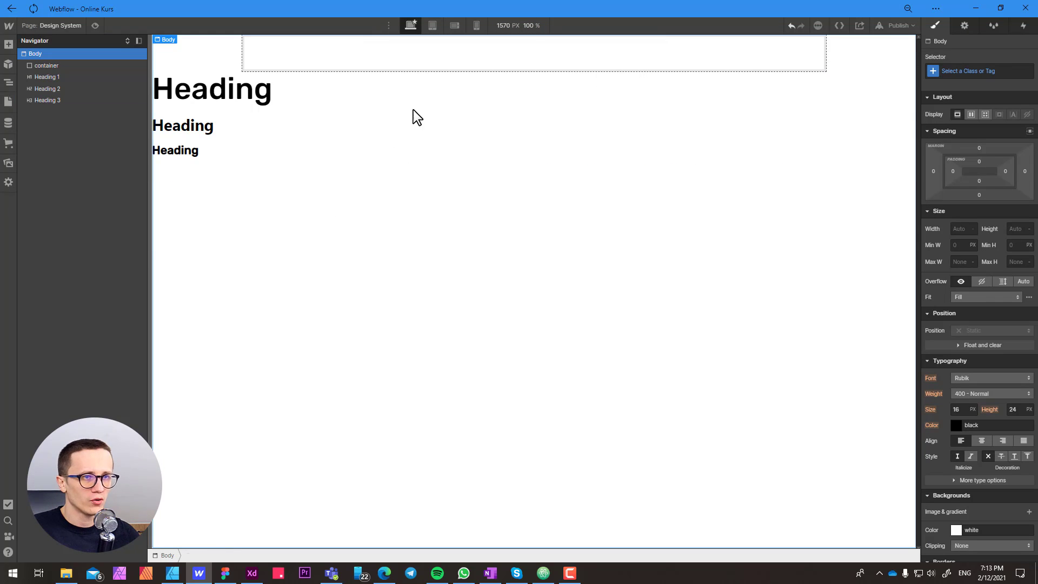
# Restore the browser zoom to 100% and set the top and bottom margins of All H2 Headings to 0
pyautogui.click(196, 130)
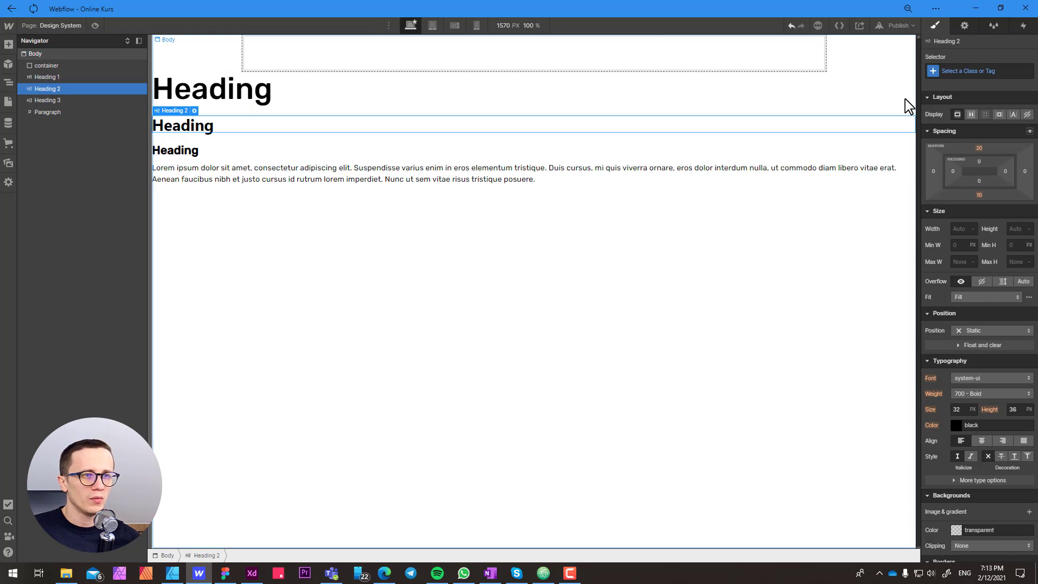
pyautogui.click(908, 7)
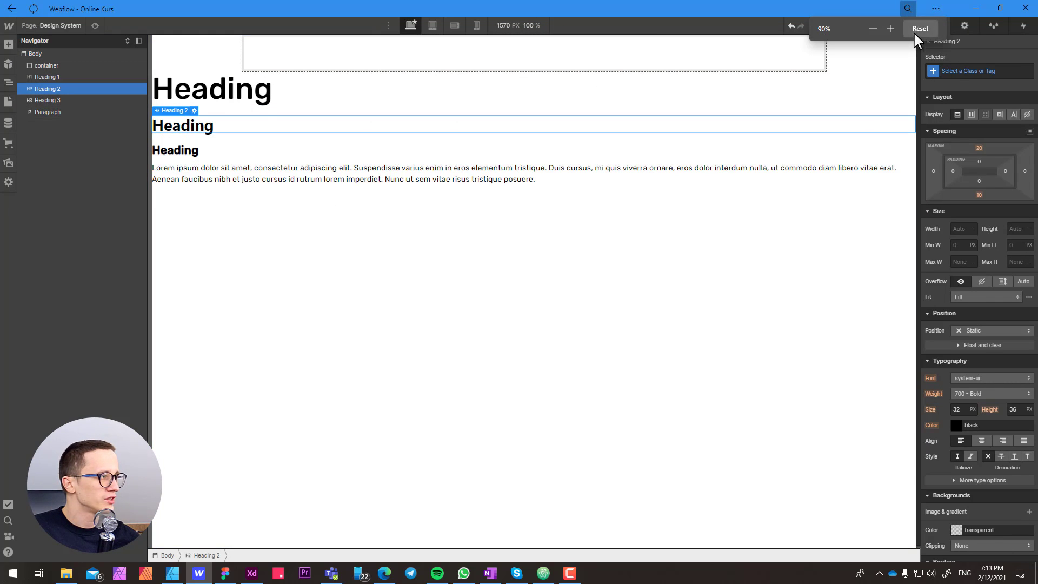
pyautogui.click(920, 28)
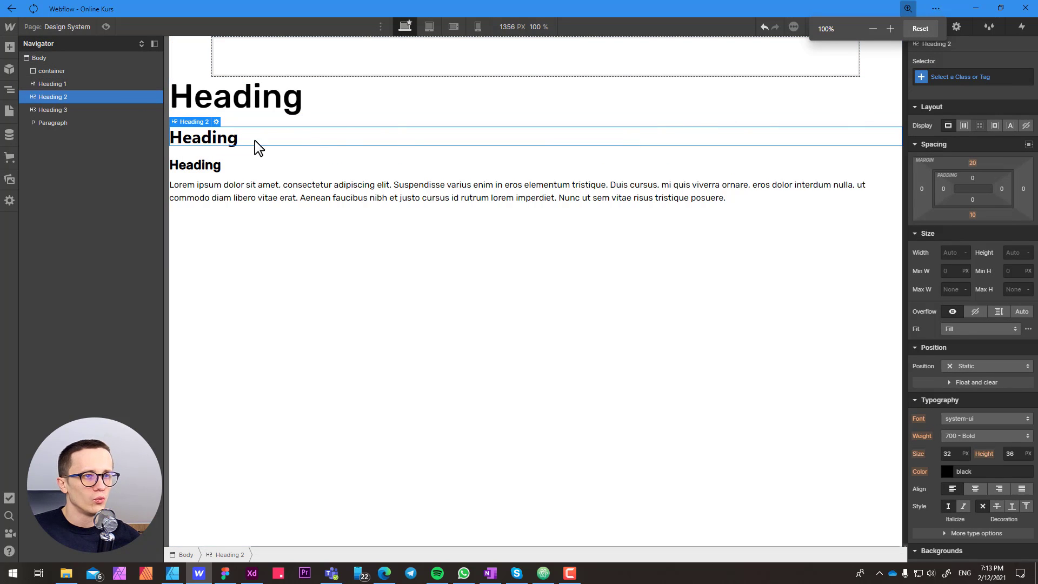
pyautogui.click(953, 77)
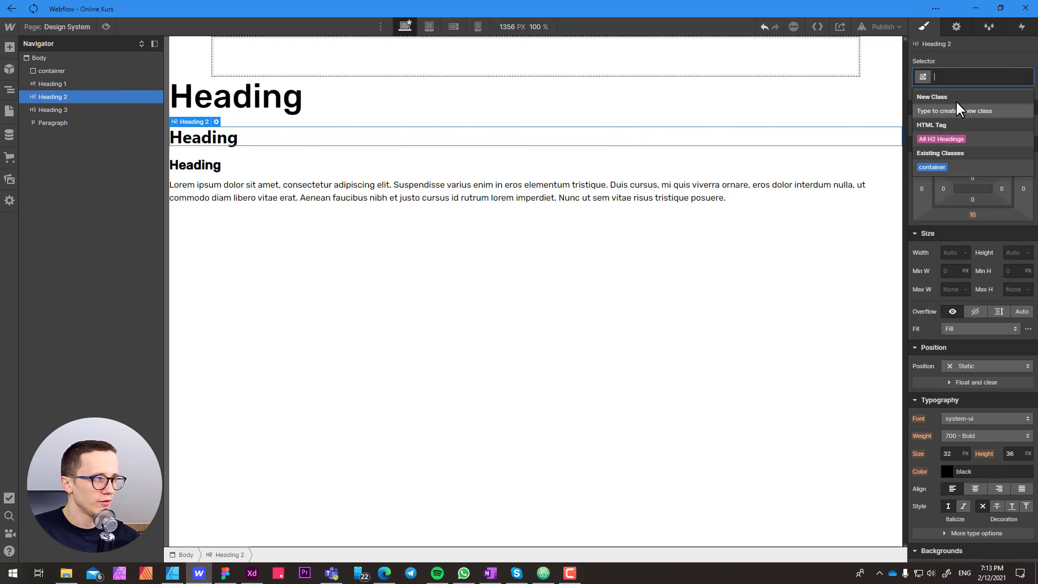
pyautogui.click(949, 138)
pyautogui.click(972, 163)
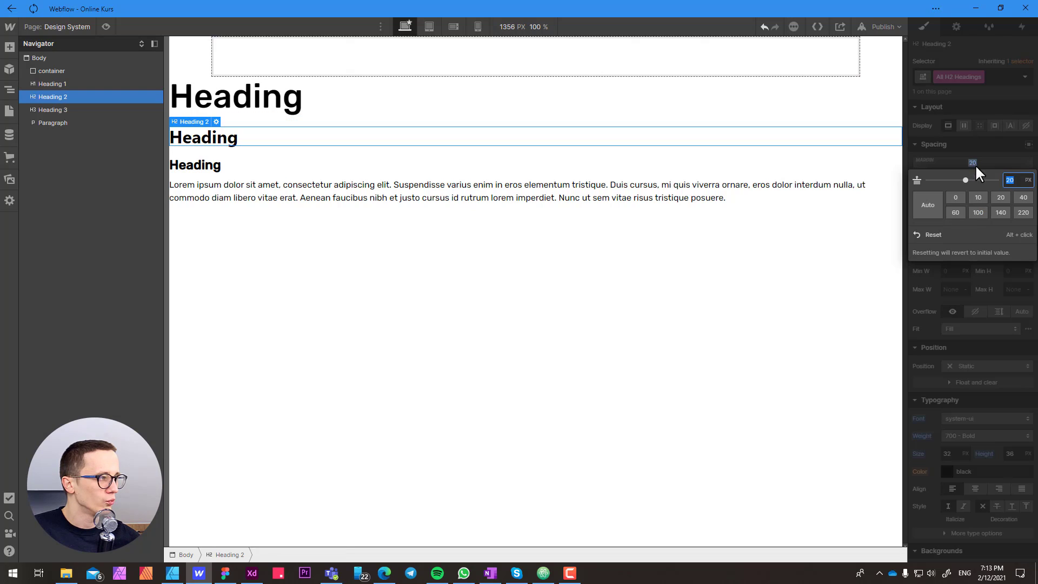
pyautogui.click(956, 198)
pyautogui.click(972, 215)
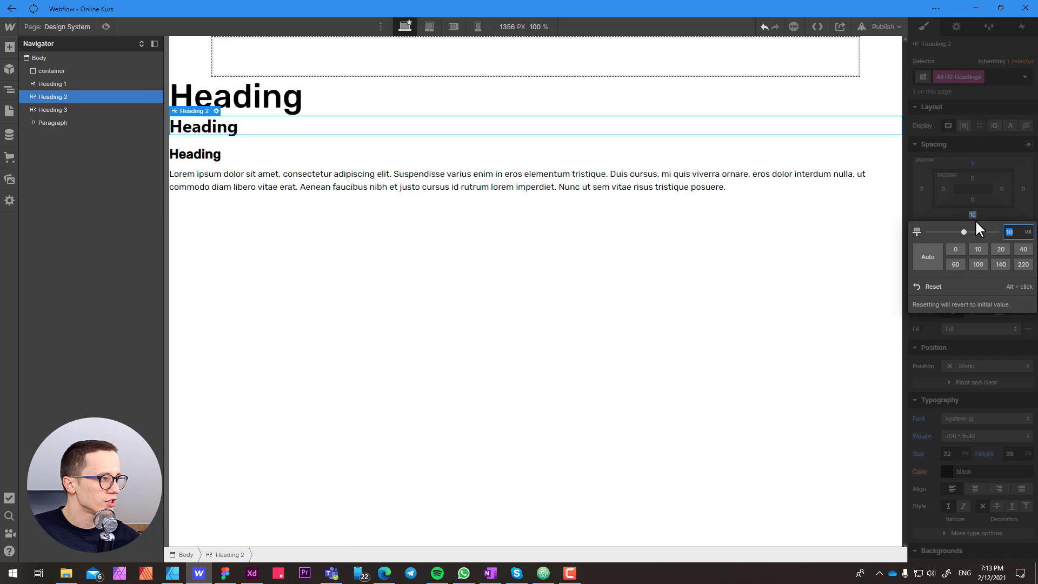
pyautogui.click(952, 249)
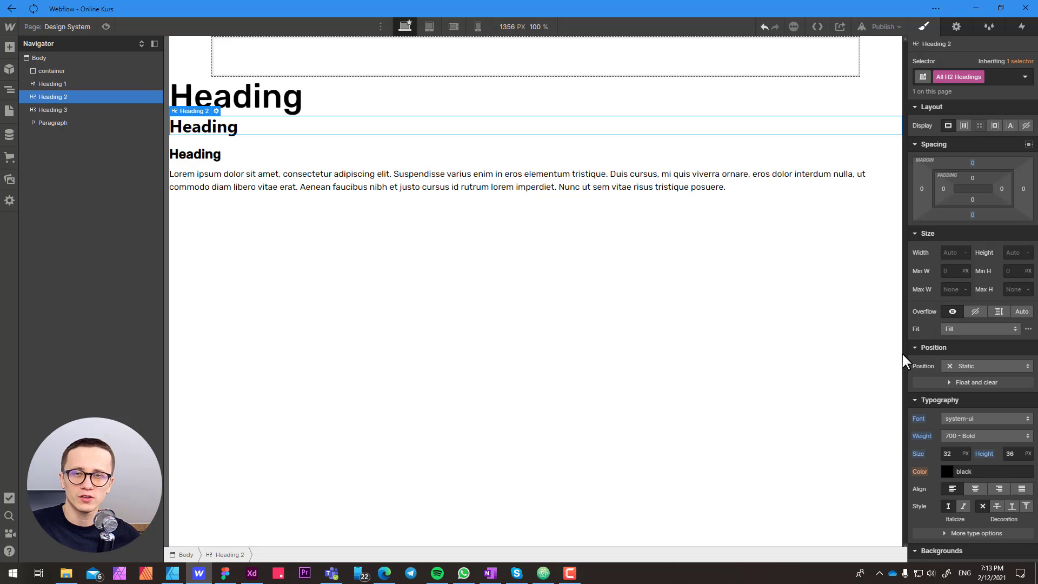
# Reset the font and weight of All H2 Headings so that both inherit from Body (All Pages)
pyautogui.click(918, 419)
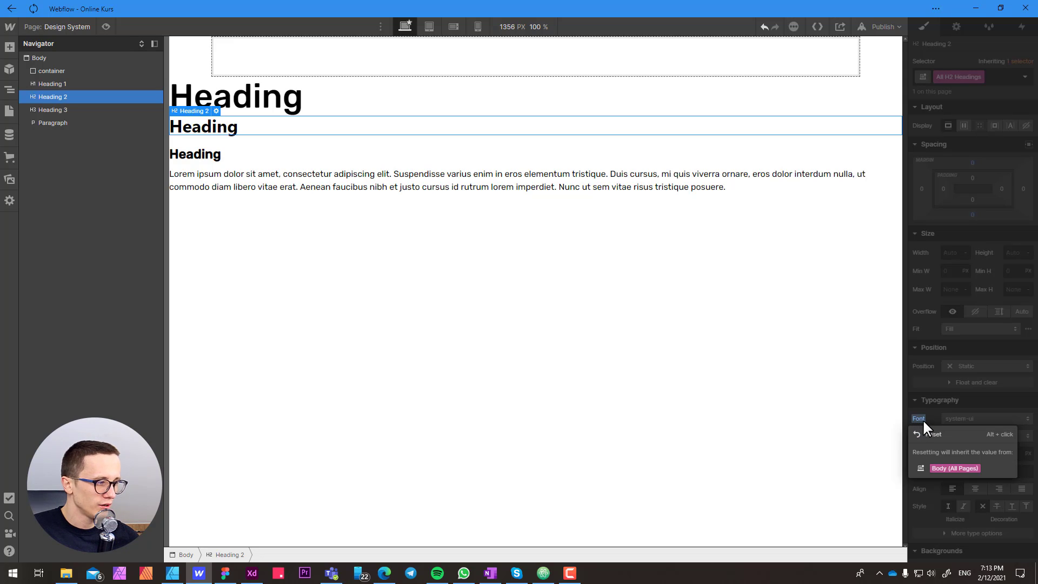
pyautogui.click(929, 435)
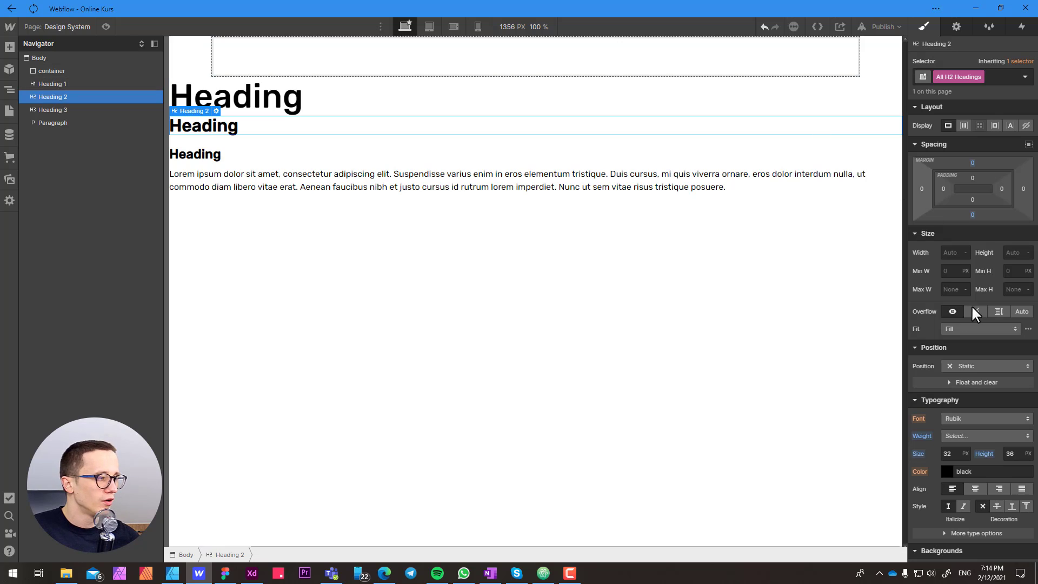
pyautogui.click(926, 435)
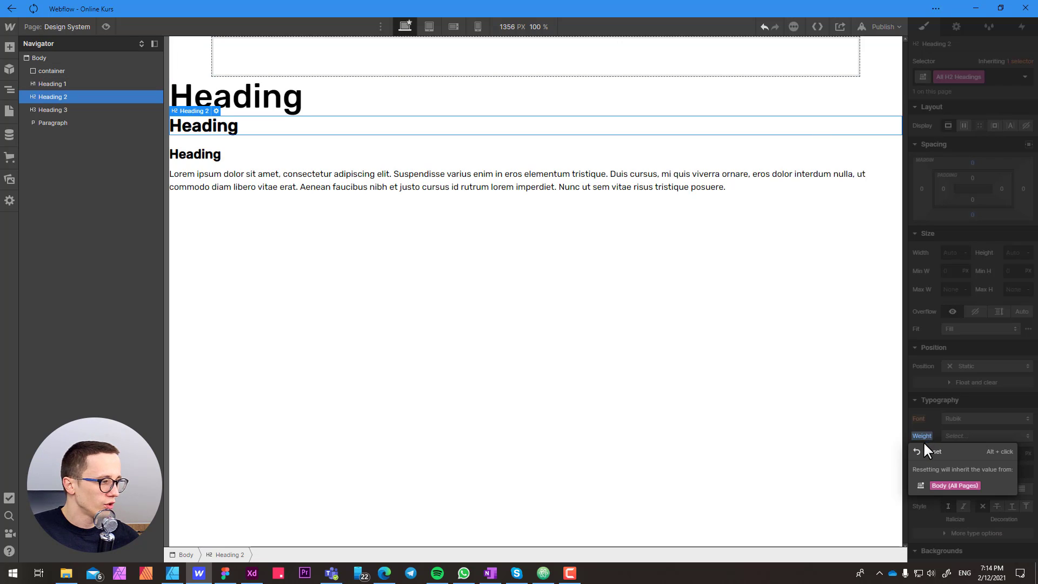
pyautogui.click(936, 452)
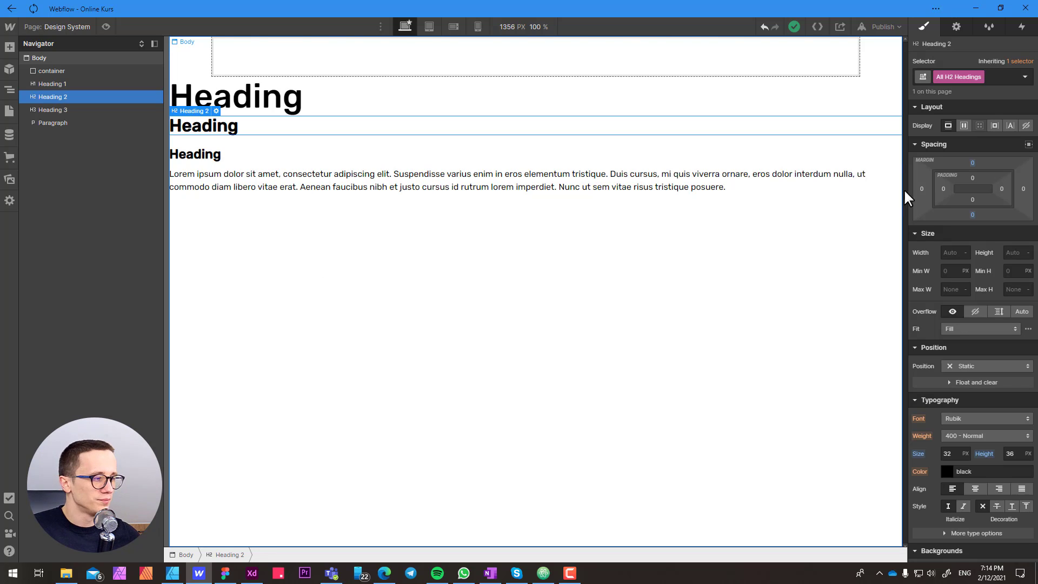
pyautogui.click(413, 308)
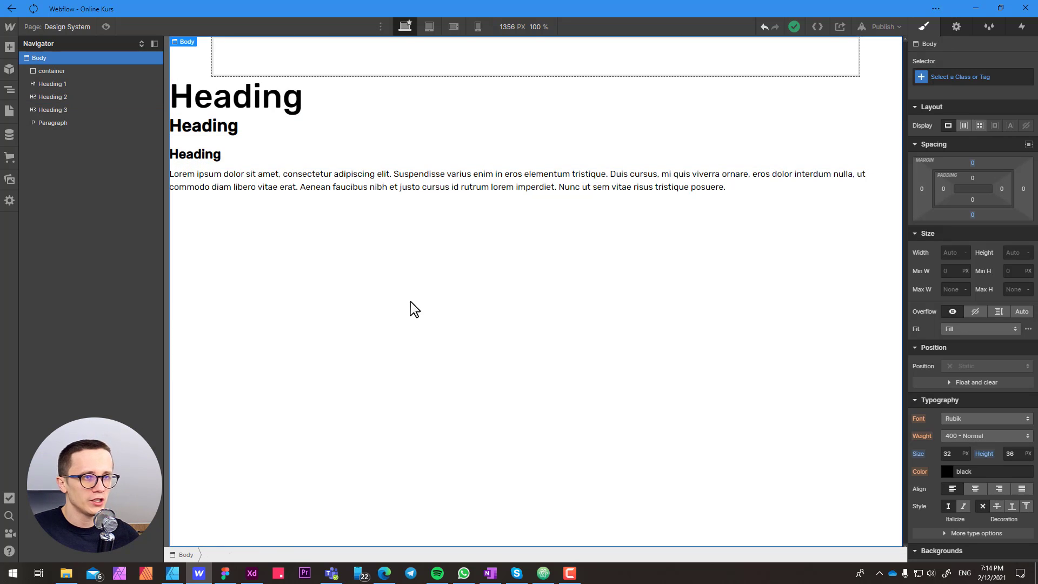
# Switch to Adobe XD and check the text size and line height of the "Create an Online Course" and "More opportunities for you, and others" headings
pyautogui.click(251, 573)
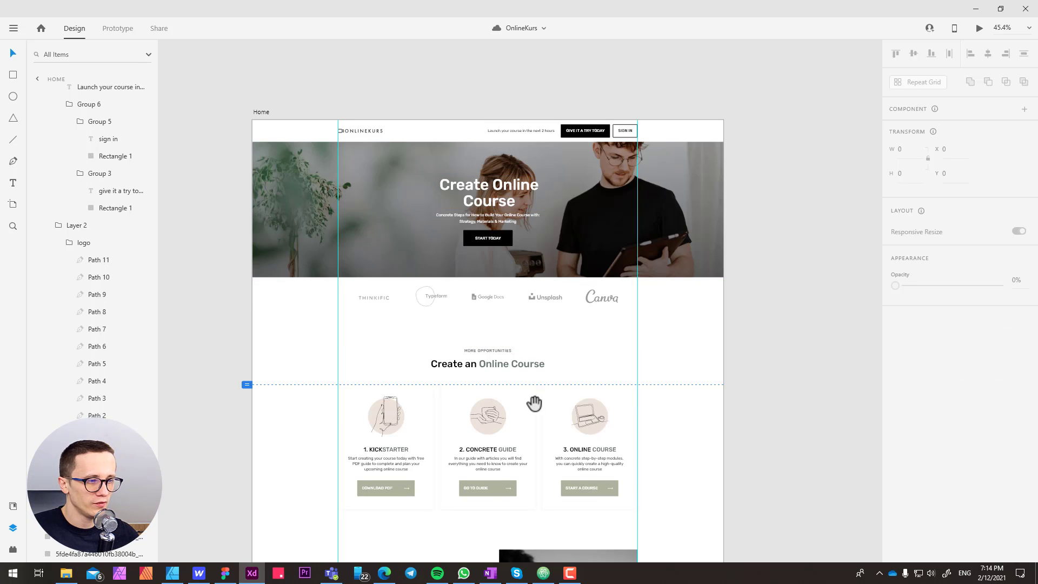
pyautogui.scroll(-3, 534, 403)
pyautogui.doubleClick(473, 266)
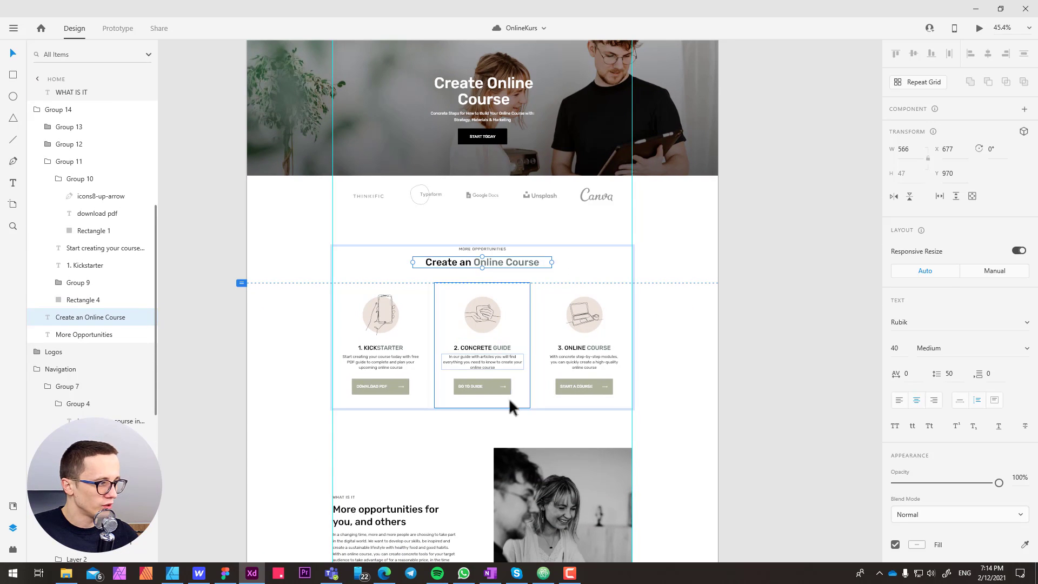
pyautogui.doubleClick(394, 517)
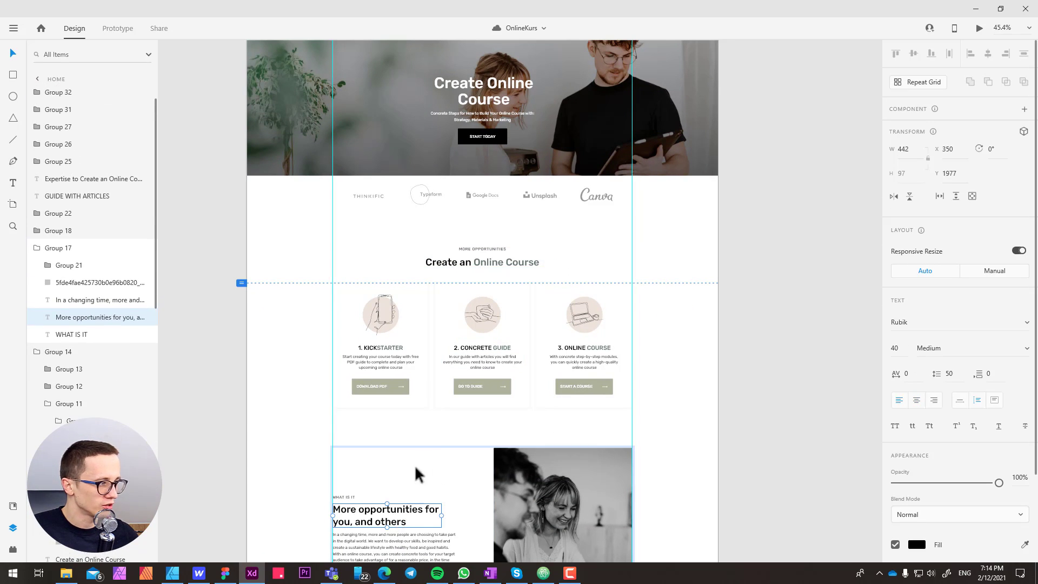
pyautogui.press('alt')
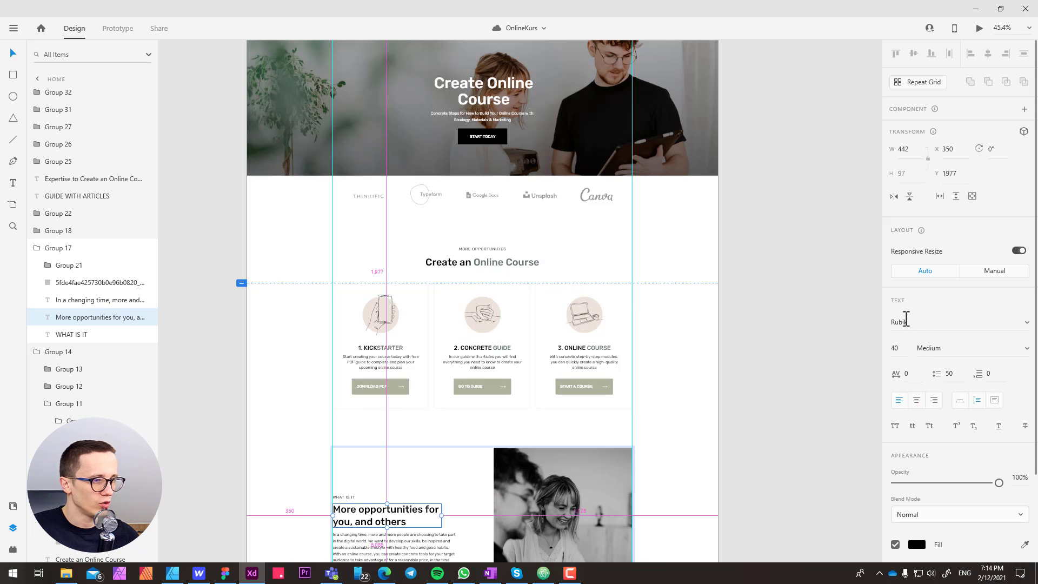
# Switch to Webflow and give All H2 Headings a 40 px text size and a 50 px line height
pyautogui.hotkey('alt', 'Tab')
pyautogui.click(211, 132)
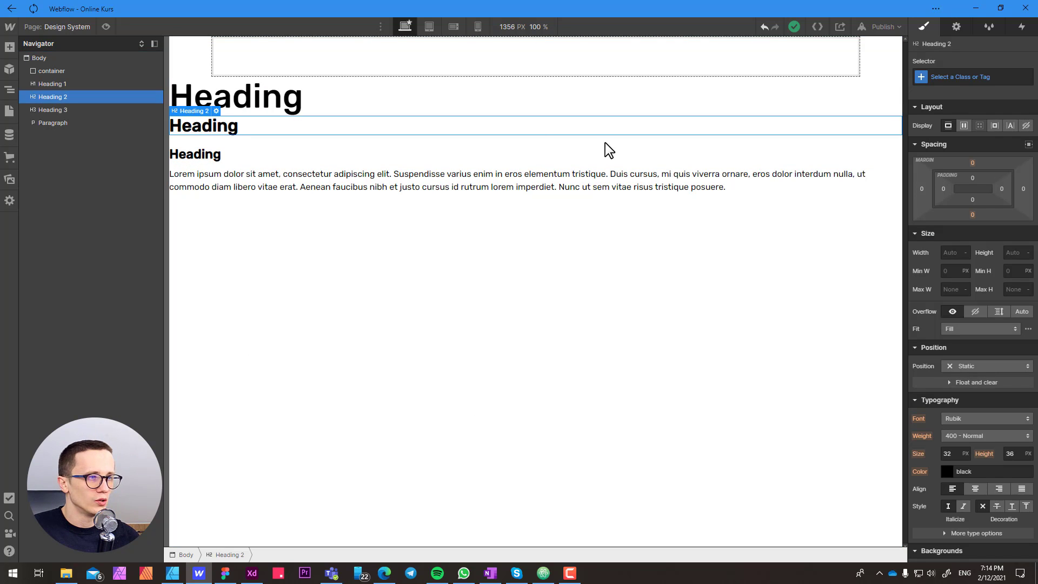
pyautogui.click(982, 81)
pyautogui.click(955, 135)
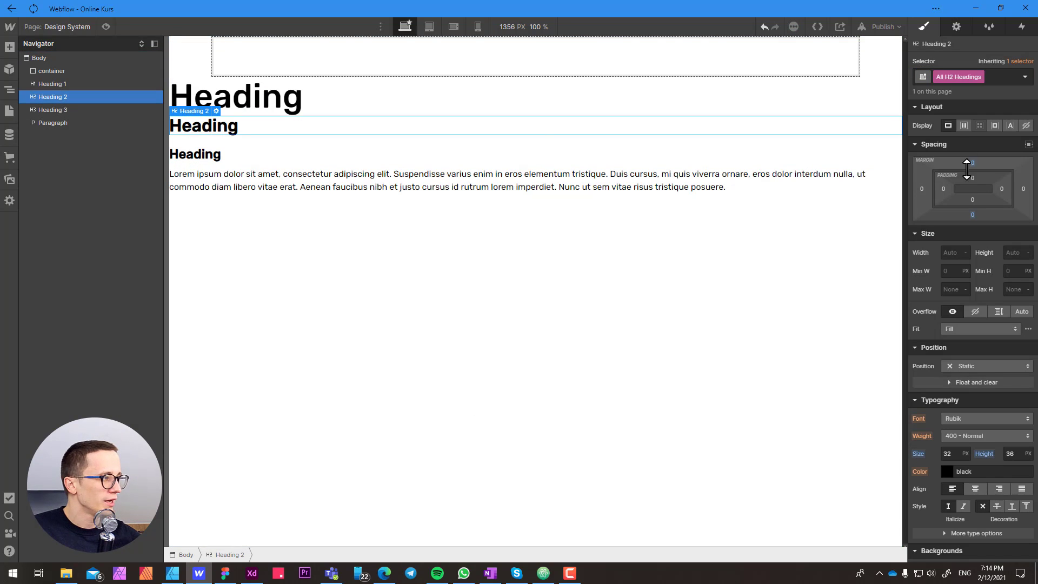
pyautogui.click(952, 453)
pyautogui.press('Tab')
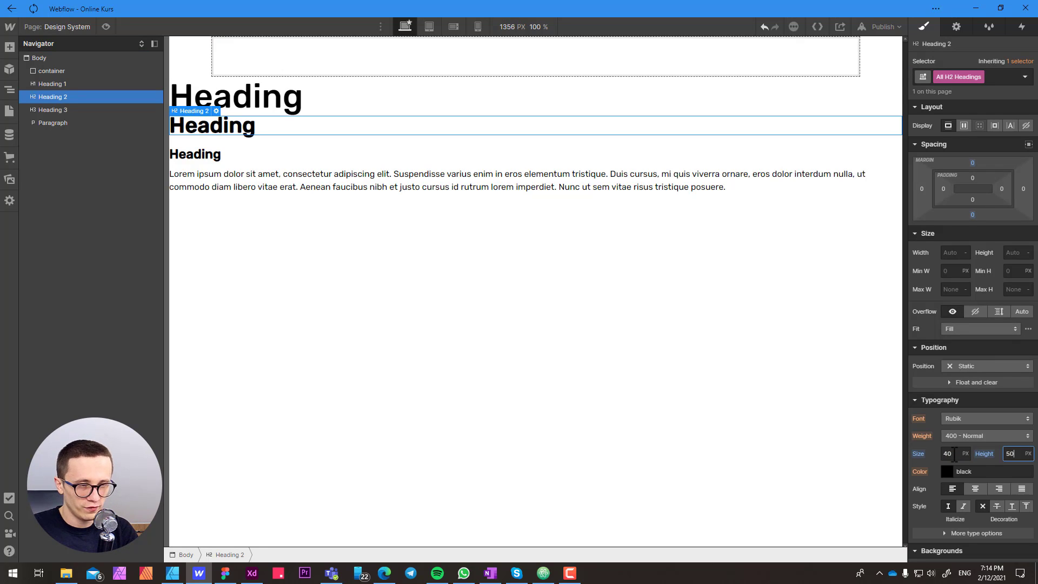
# Set the line height of All H2 Headings to 50 px and the weight to 500 - Medium
pyautogui.write('50')
pyautogui.press('Return')
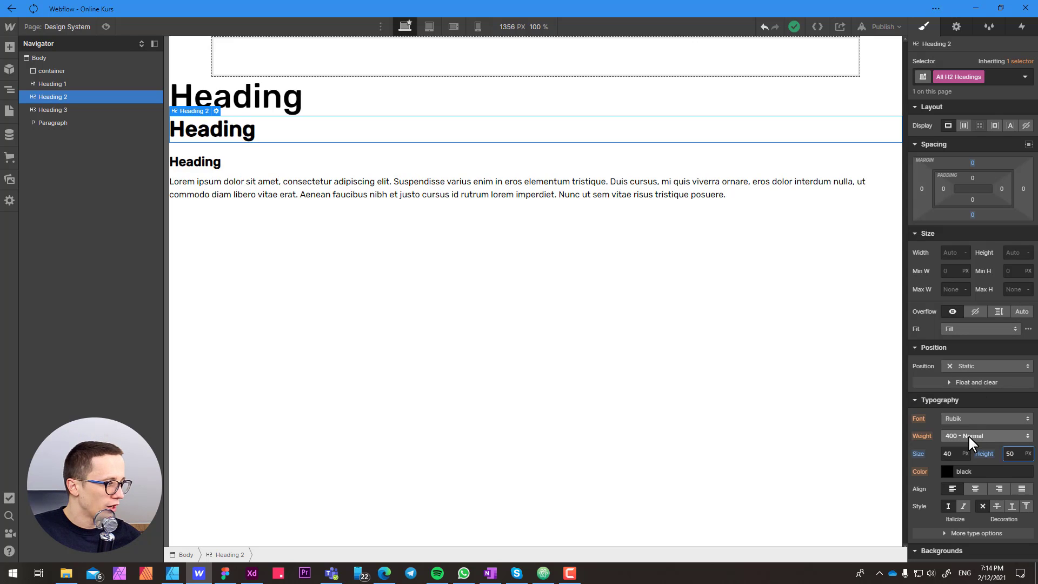
pyautogui.click(968, 436)
pyautogui.click(974, 449)
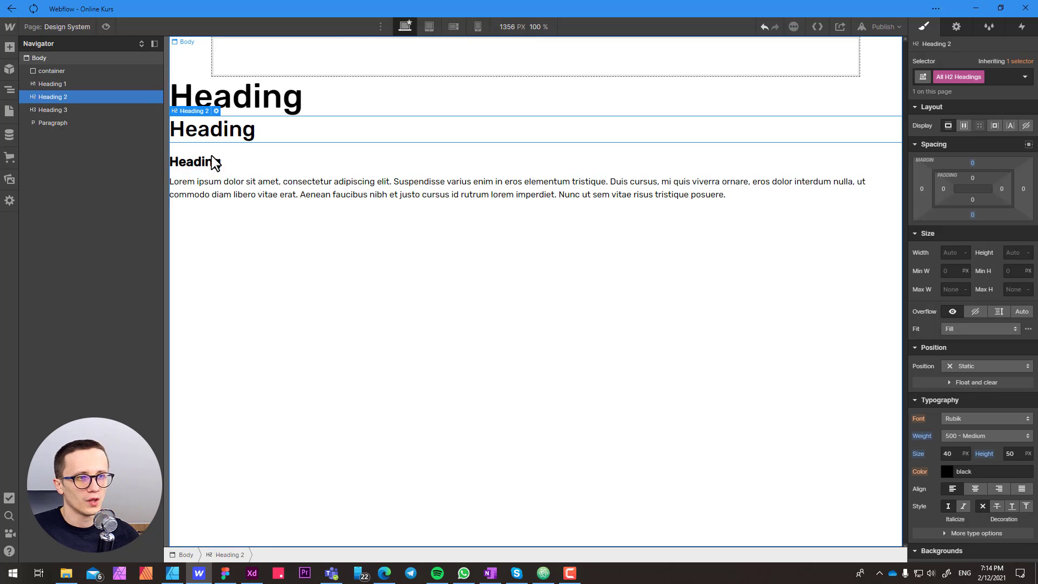
# Target the All H3 Headings tag on the third heading and give it 500 - Medium weight, 30 px size and 40 px line height
pyautogui.click(231, 160)
pyautogui.click(956, 77)
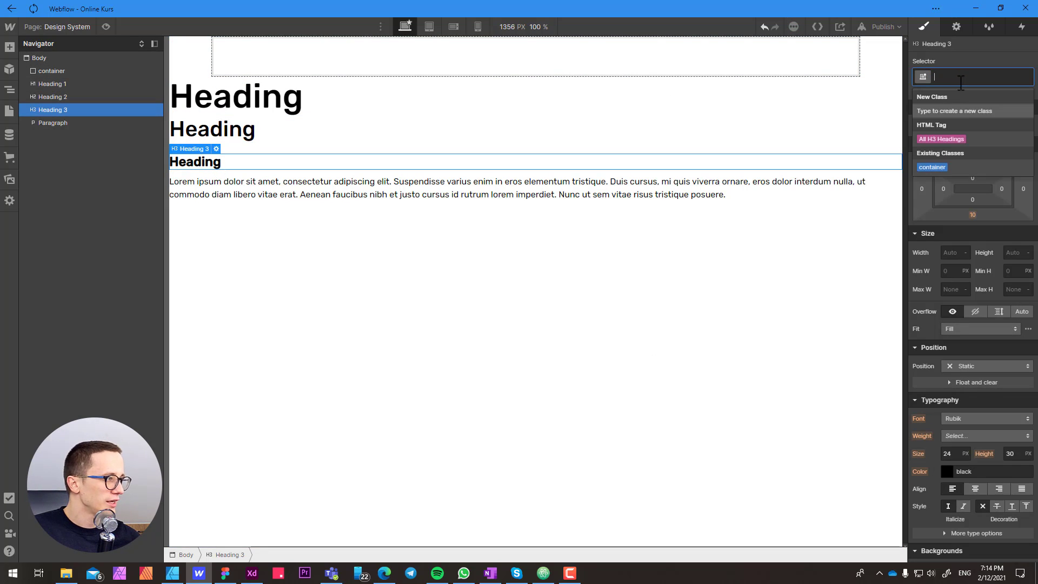
pyautogui.click(939, 138)
# Target the All Paragraphs tag on the lorem ipsum paragraph and set its bottom margin to 0
pyautogui.click(237, 181)
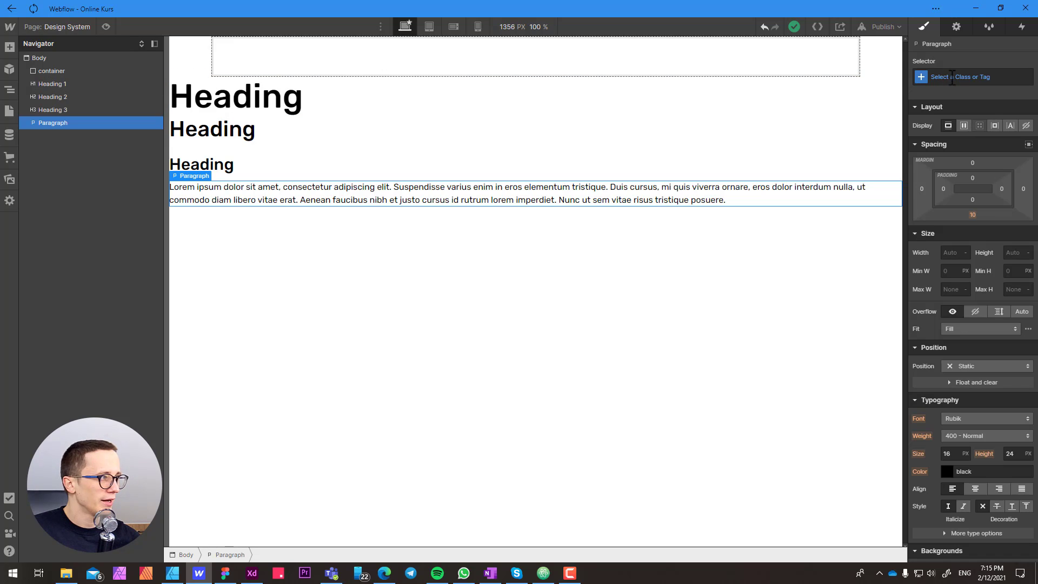
pyautogui.click(952, 77)
pyautogui.click(942, 139)
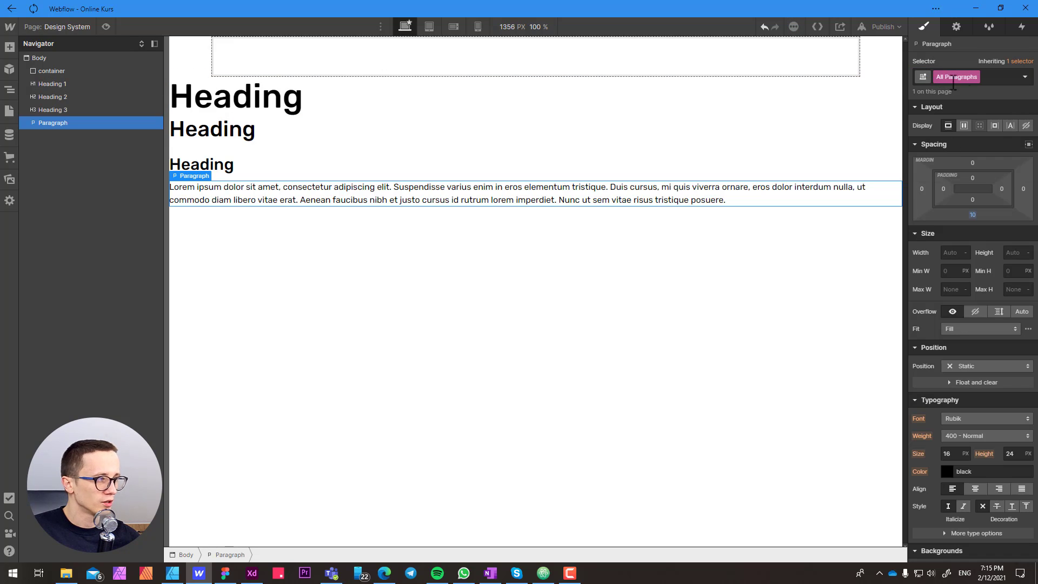
pyautogui.click(973, 213)
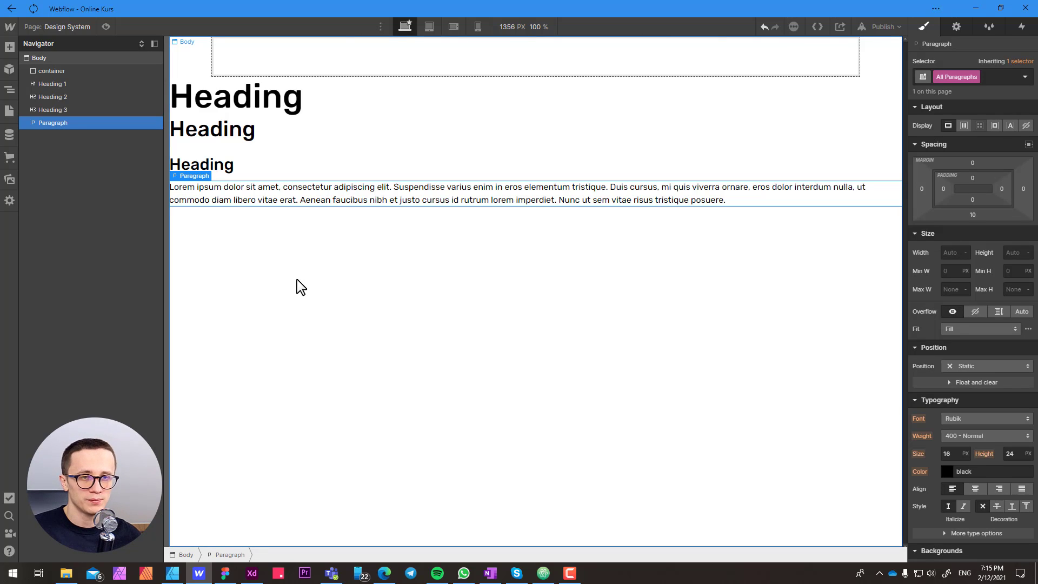
pyautogui.click(969, 214)
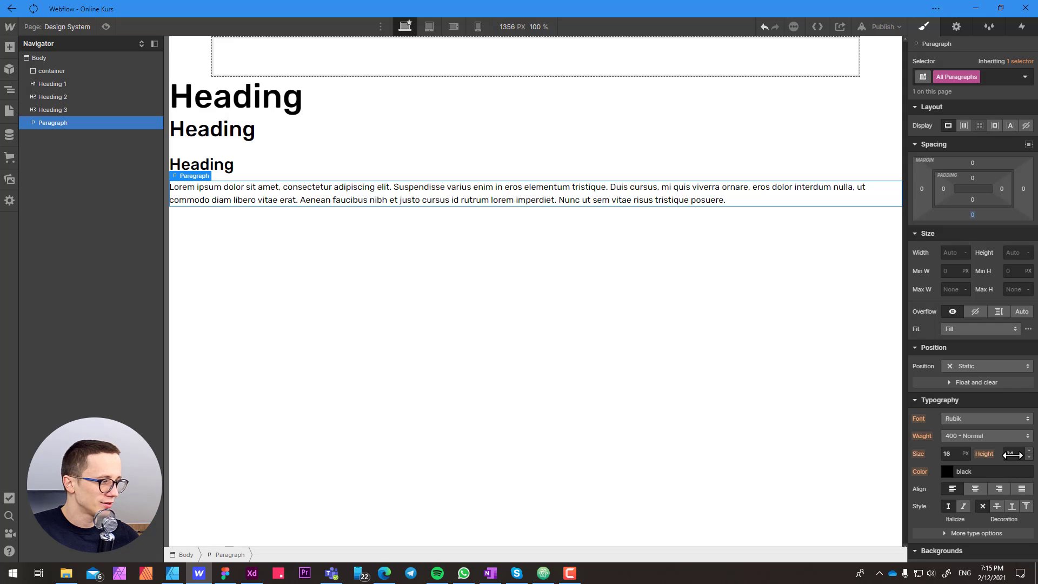
# Set the line height of All Paragraphs to 28 px
pyautogui.moveTo(1012, 456); pyautogui.dragTo(1016, 455)
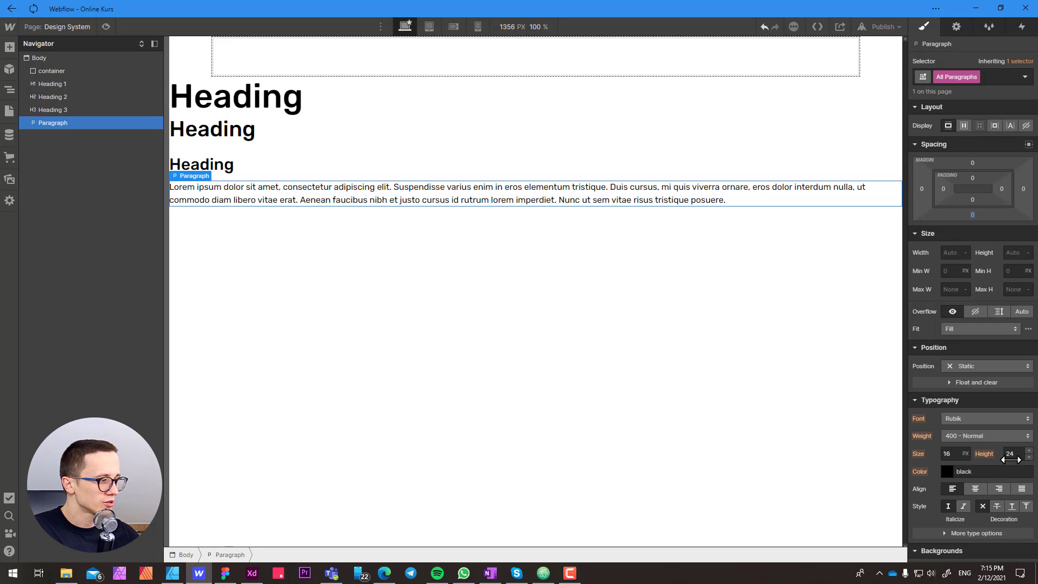
pyautogui.press('Up')
pyautogui.press('Up')
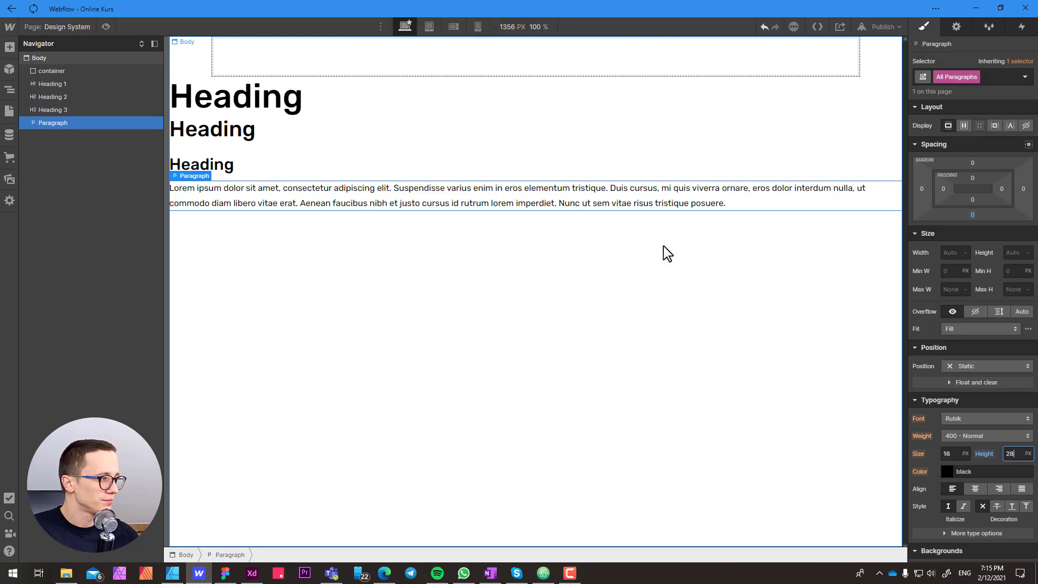
# Set the top and bottom margins of All H3 Headings to 0
pyautogui.click(218, 170)
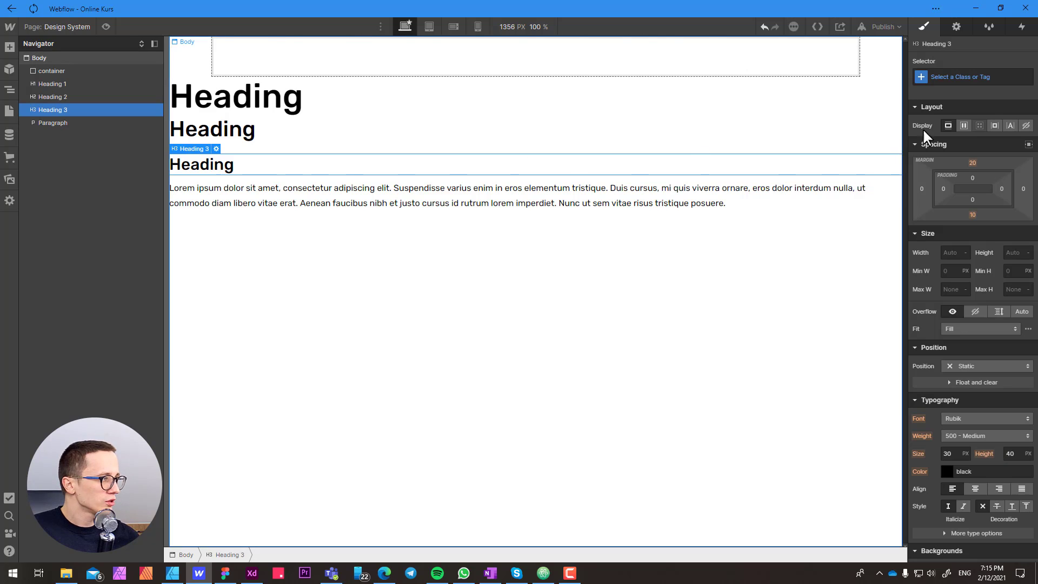
pyautogui.click(944, 78)
pyautogui.click(941, 139)
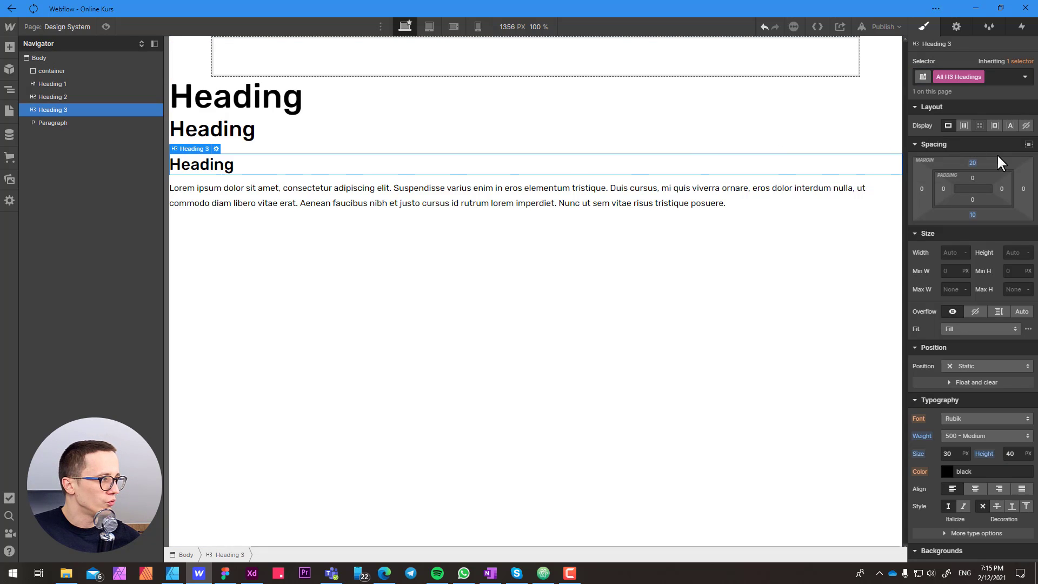
pyautogui.click(973, 162)
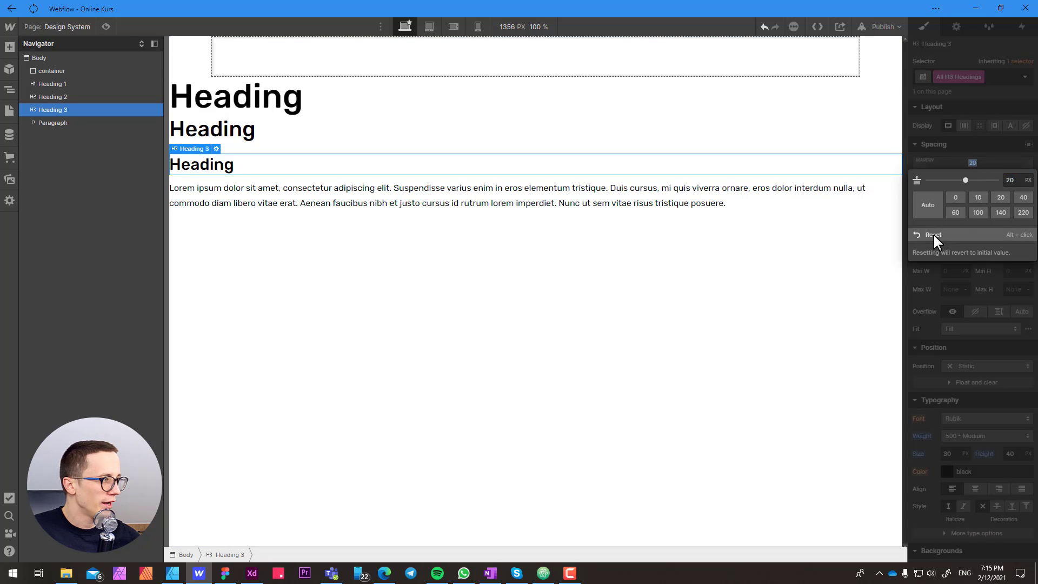
pyautogui.click(931, 234)
pyautogui.moveTo(972, 163); pyautogui.dragTo(972, 161)
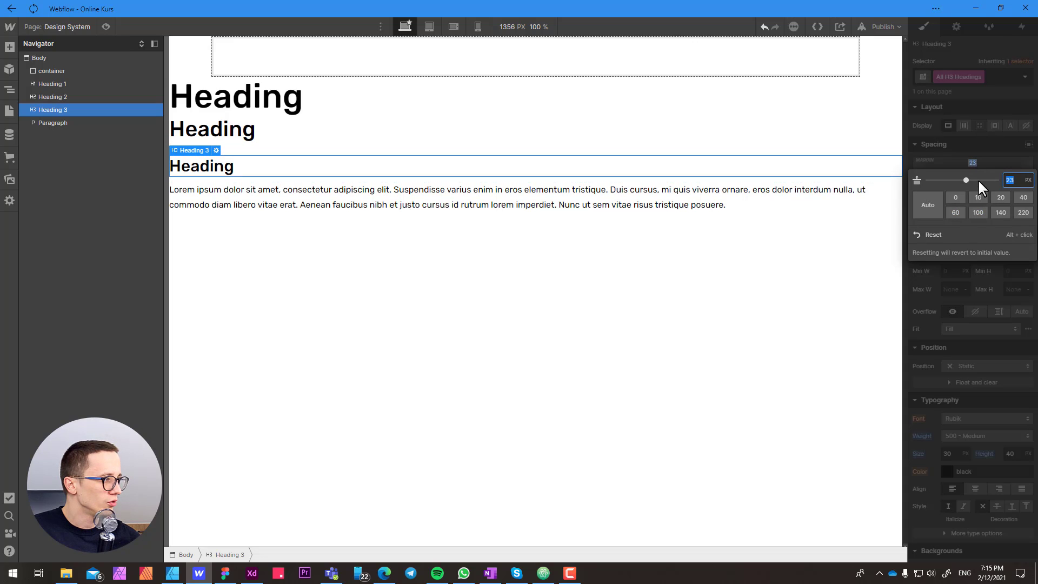
pyautogui.click(955, 198)
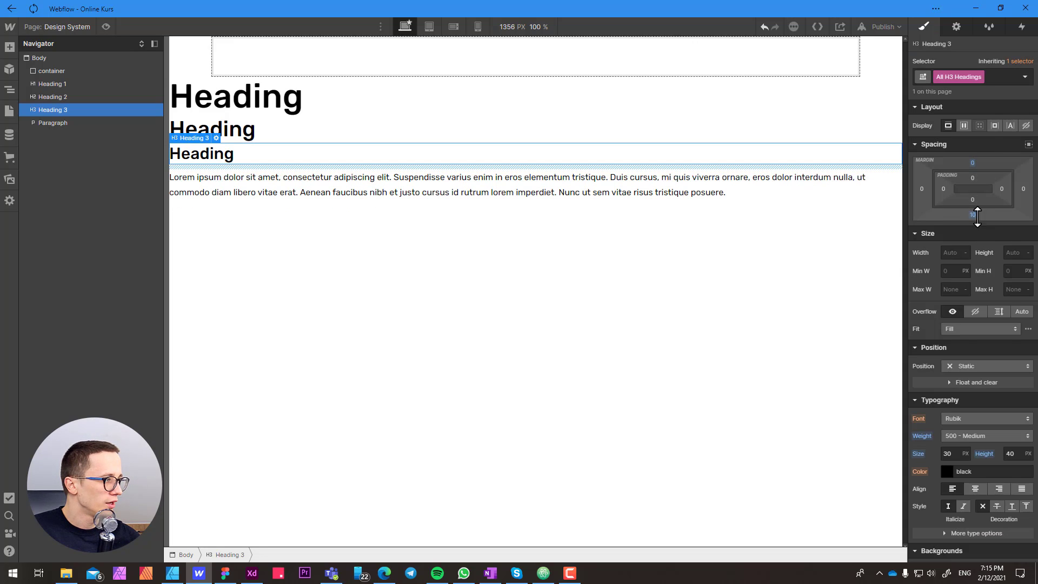
pyautogui.click(972, 214)
pyautogui.click(955, 249)
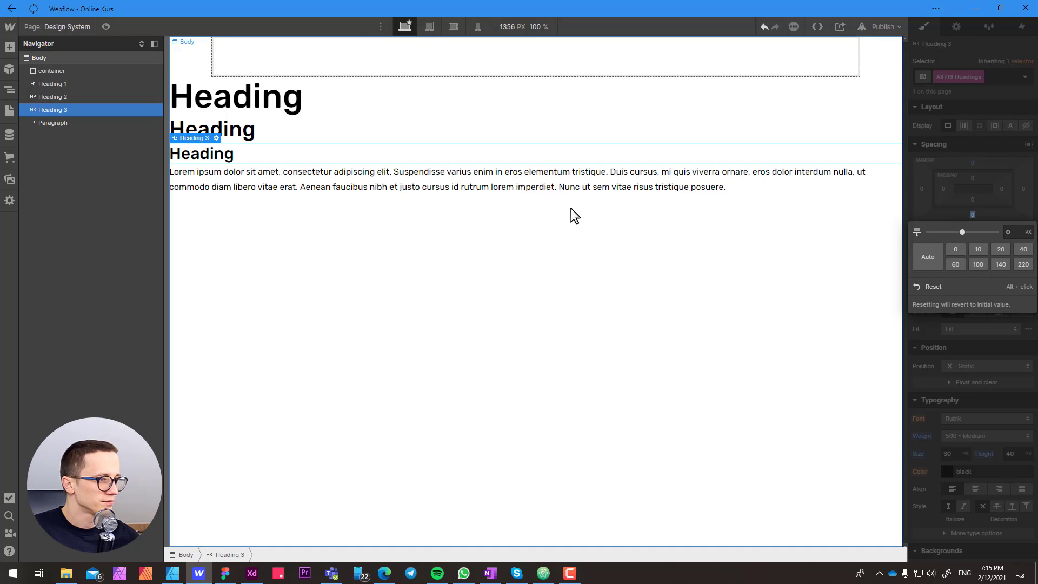
pyautogui.click(507, 251)
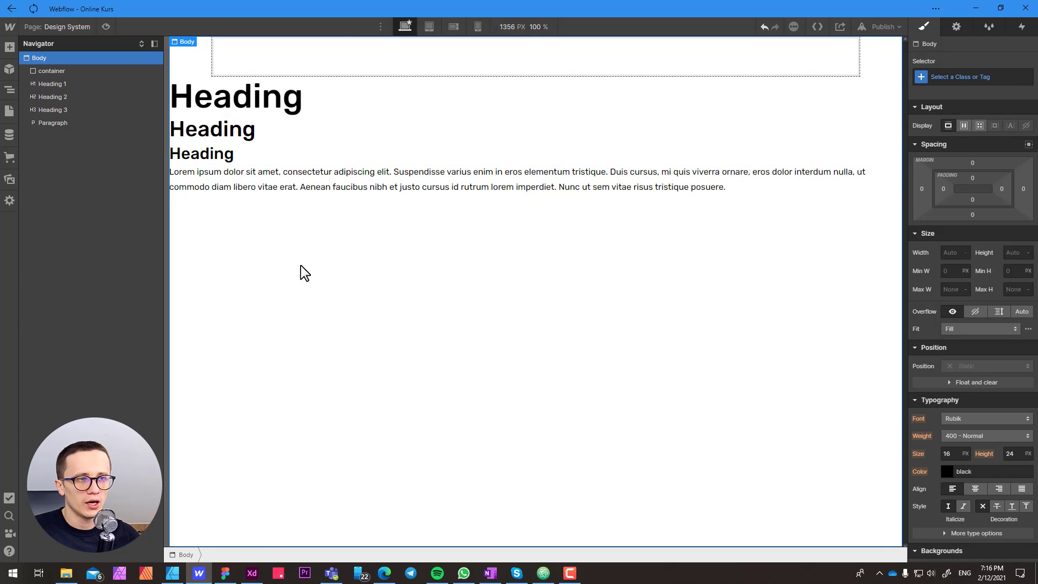
# Switch to Adobe XD and examine the header buttons and the Download PDF button with its arrow in the Kickstarter card
pyautogui.hotkey('alt', 'Tab')
pyautogui.click(287, 178)
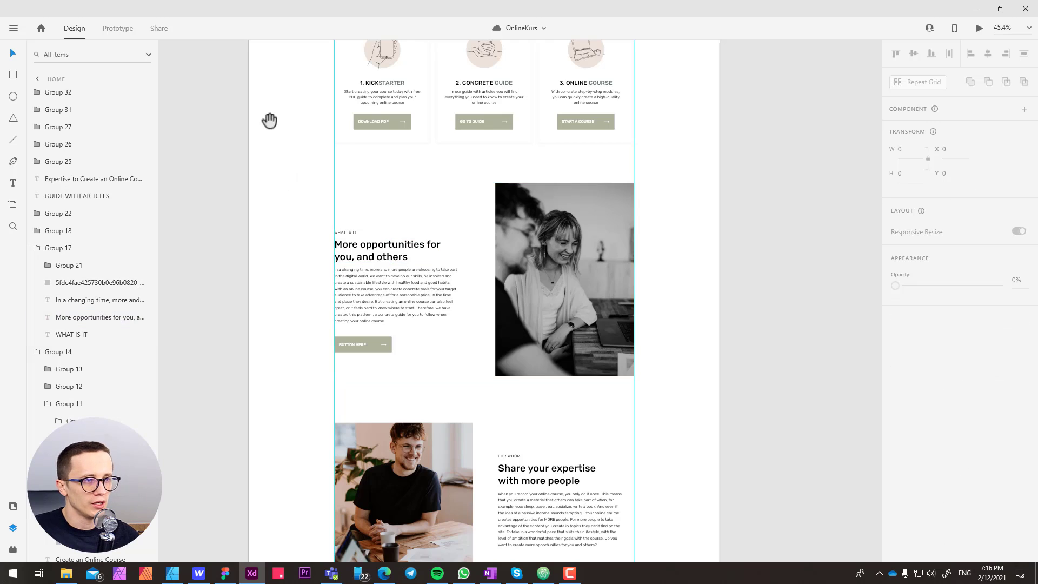
pyautogui.moveTo(290, 67); pyautogui.dragTo(308, 292)
pyautogui.moveTo(348, 68); pyautogui.dragTo(325, 251)
pyautogui.moveTo(502, 241); pyautogui.dragTo(494, 168)
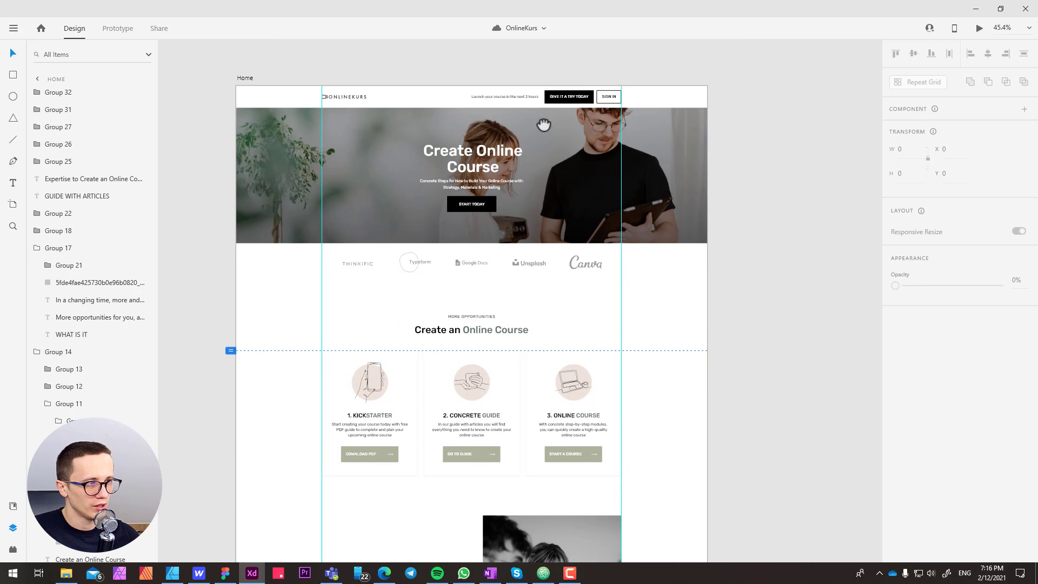
pyautogui.scroll(1, 572, 81)
pyautogui.scroll(5, 571, 81)
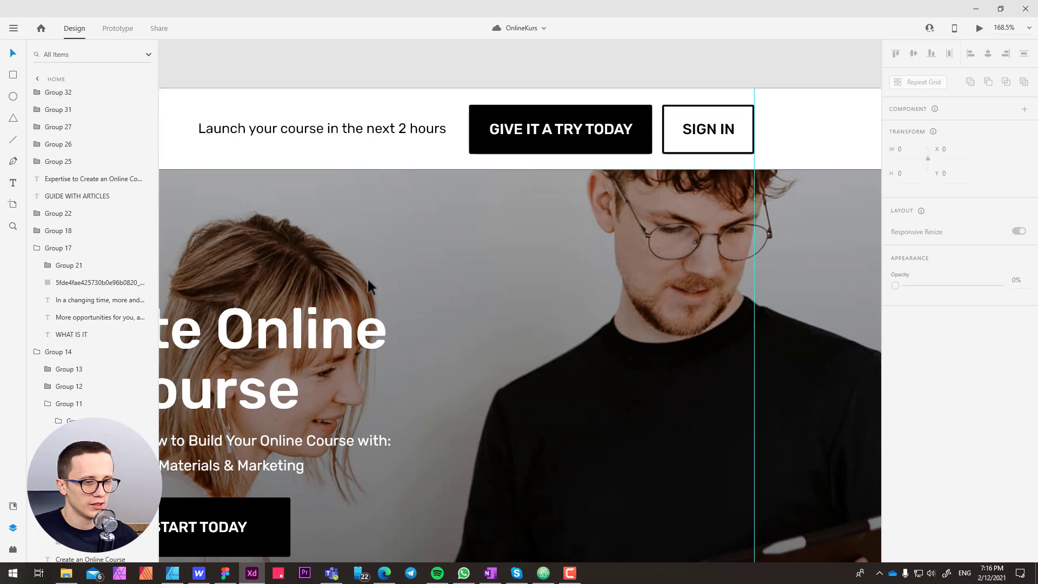
pyautogui.scroll(-6, 367, 277)
pyautogui.scroll(-4, 367, 277)
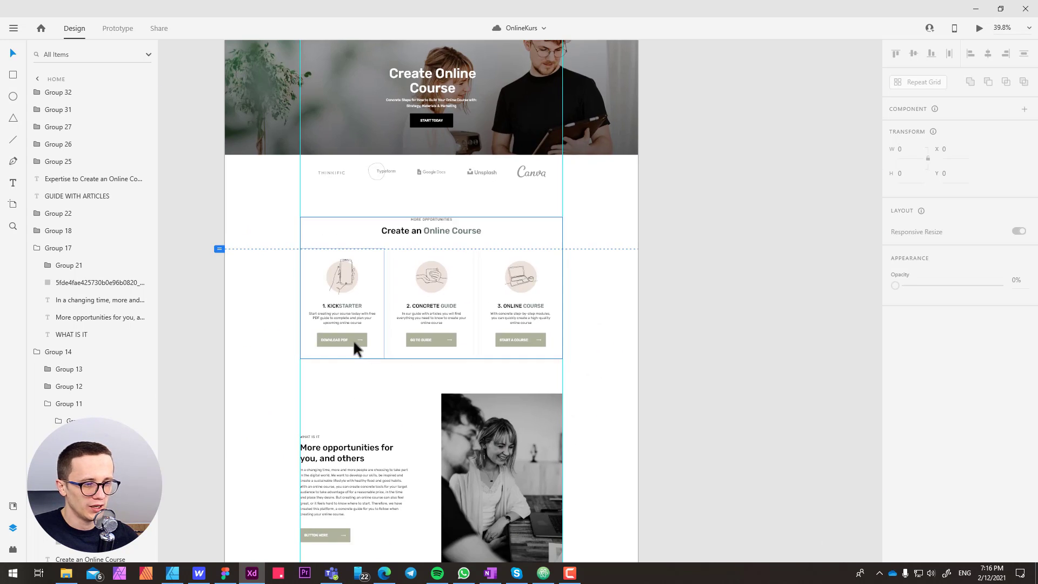
pyautogui.scroll(4, 352, 339)
pyautogui.scroll(3, 353, 340)
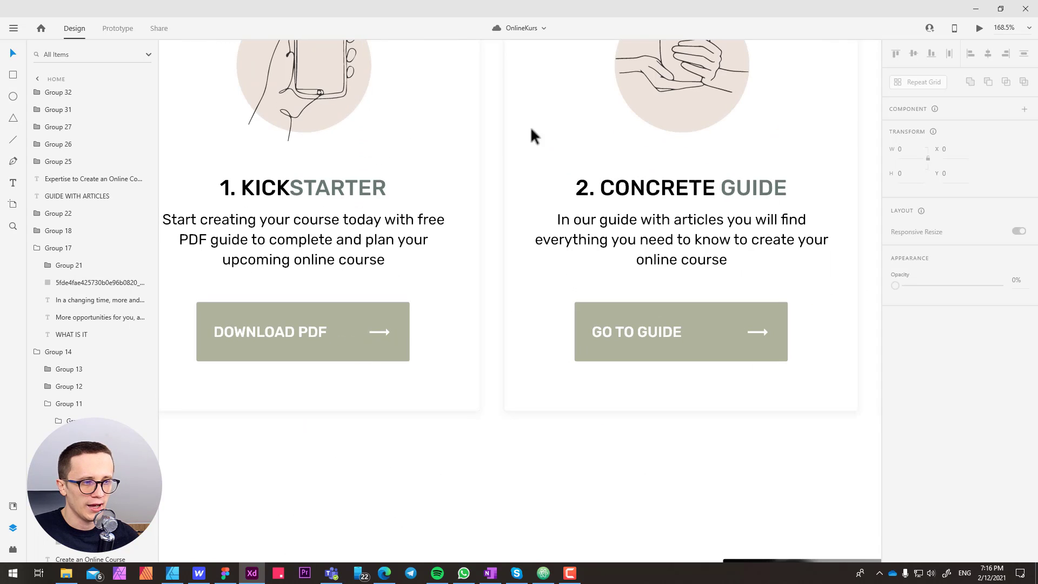
pyautogui.doubleClick(385, 330)
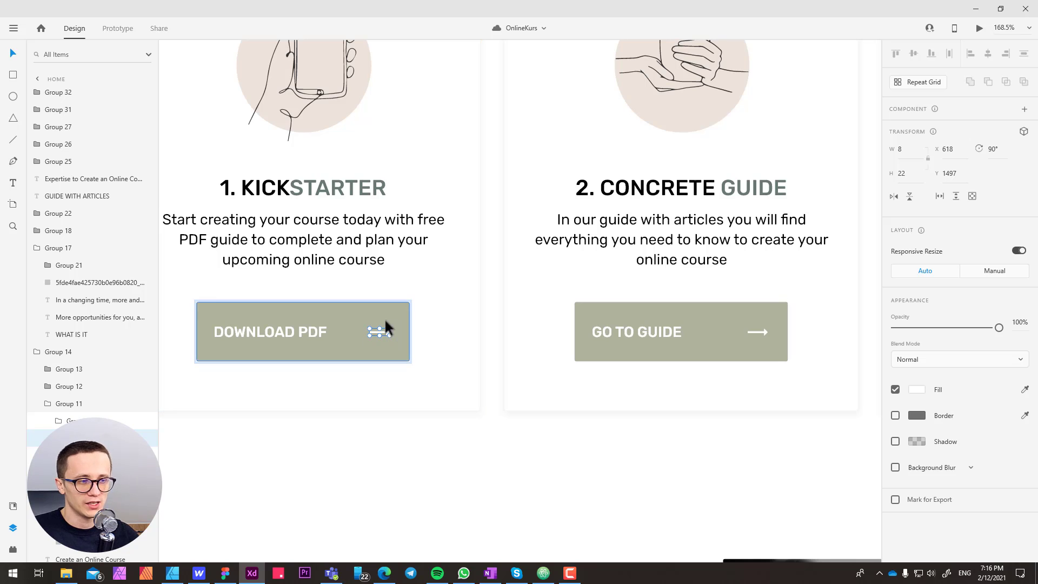
# Switch to Webflow and add a Link Block below the paragraph
pyautogui.hotkey('alt', 'Tab')
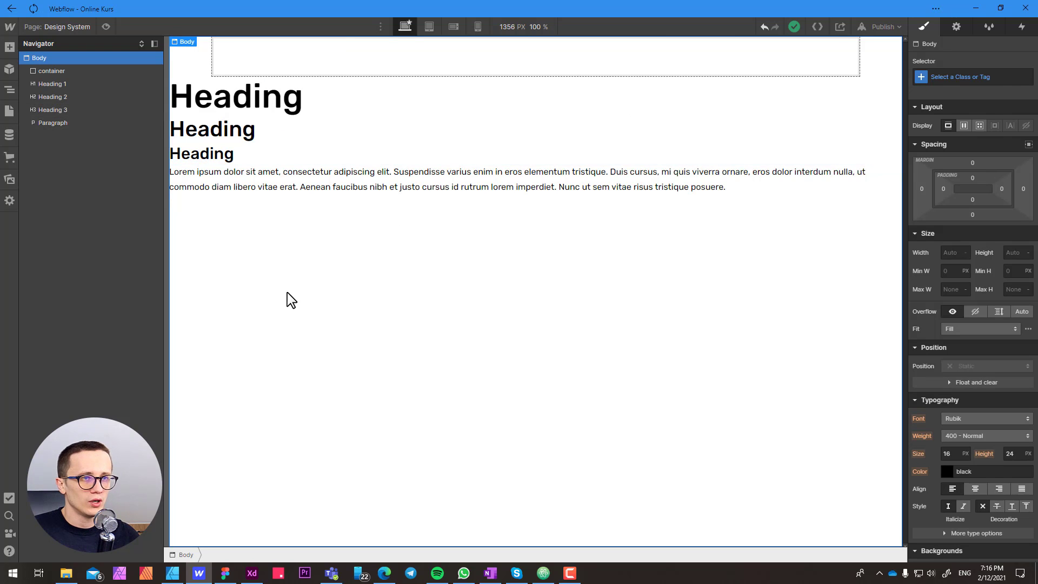
pyautogui.hotkey('ctrl', 'e')
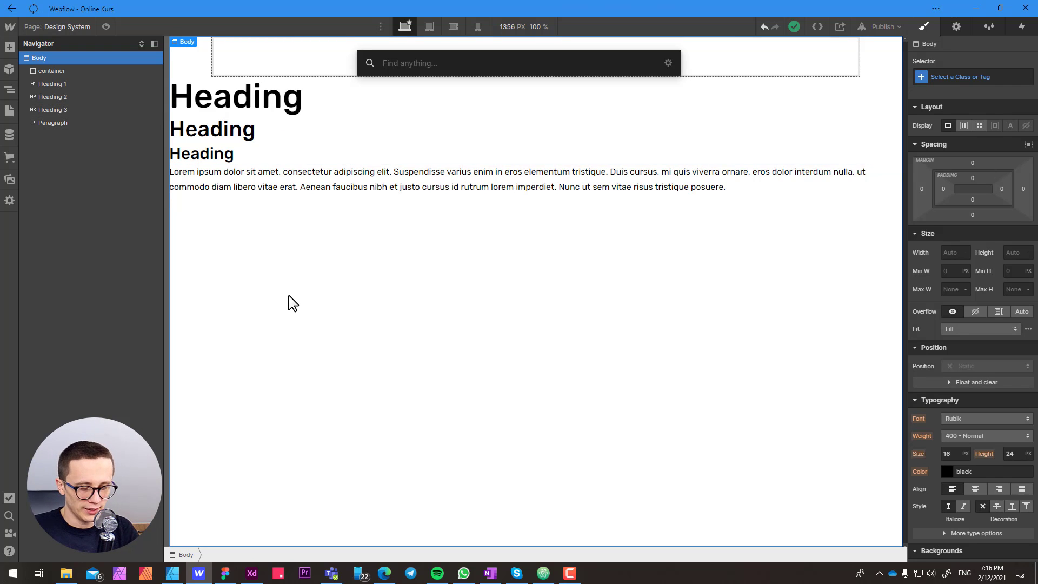
pyautogui.write('link')
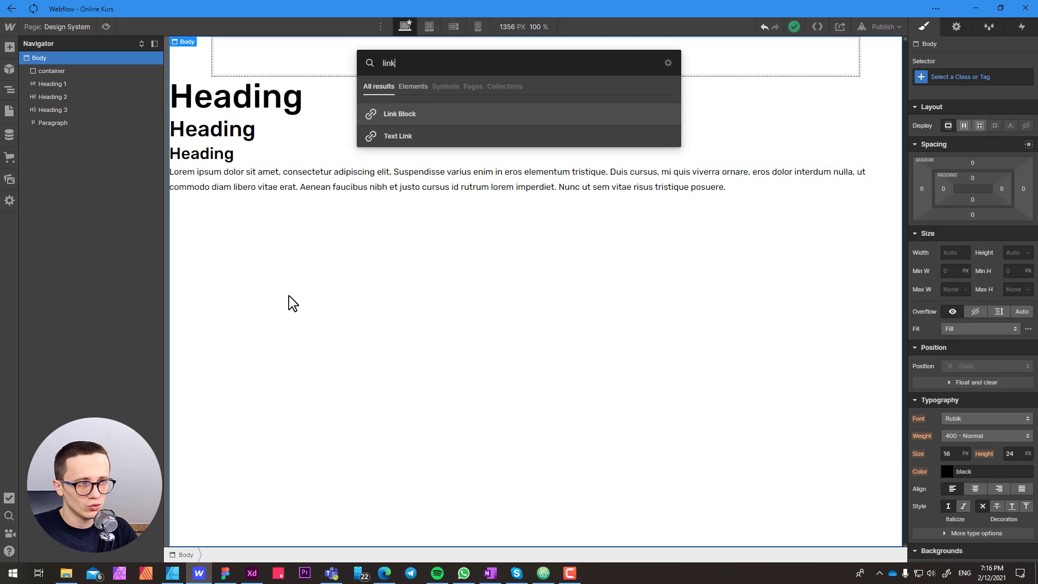
pyautogui.click(412, 110)
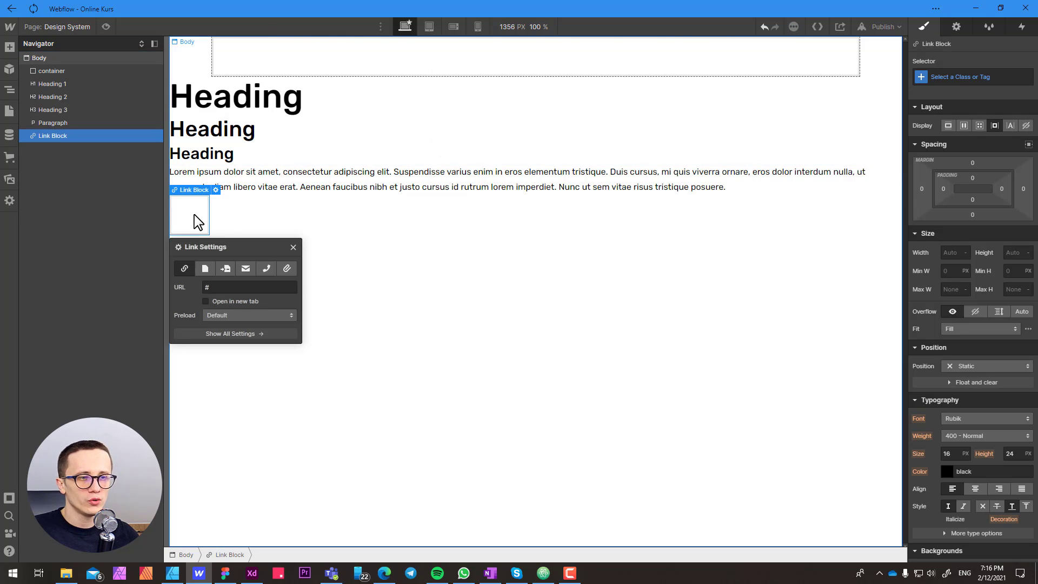
# Switch to Adobe XD and inspect the label text settings and the arrow shape of the Download PDF button
pyautogui.hotkey('alt', 'Tab')
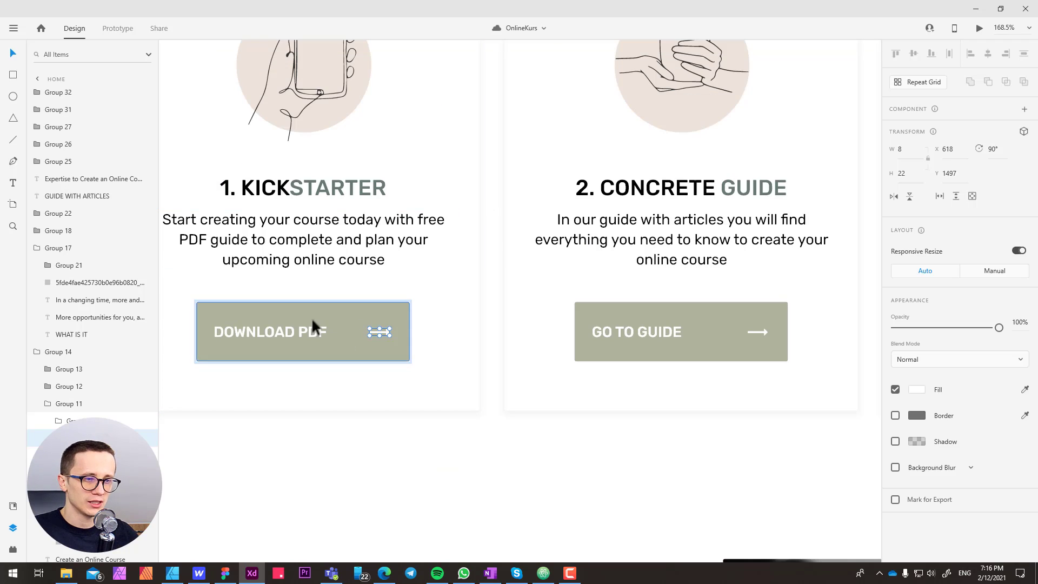
pyautogui.click(327, 289)
pyautogui.doubleClick(294, 329)
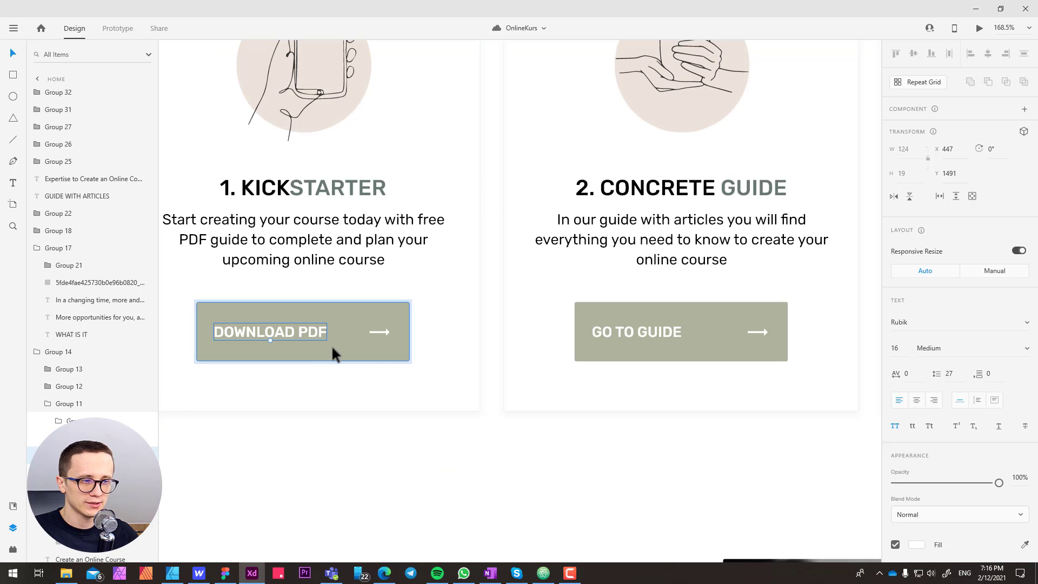
pyautogui.doubleClick(386, 331)
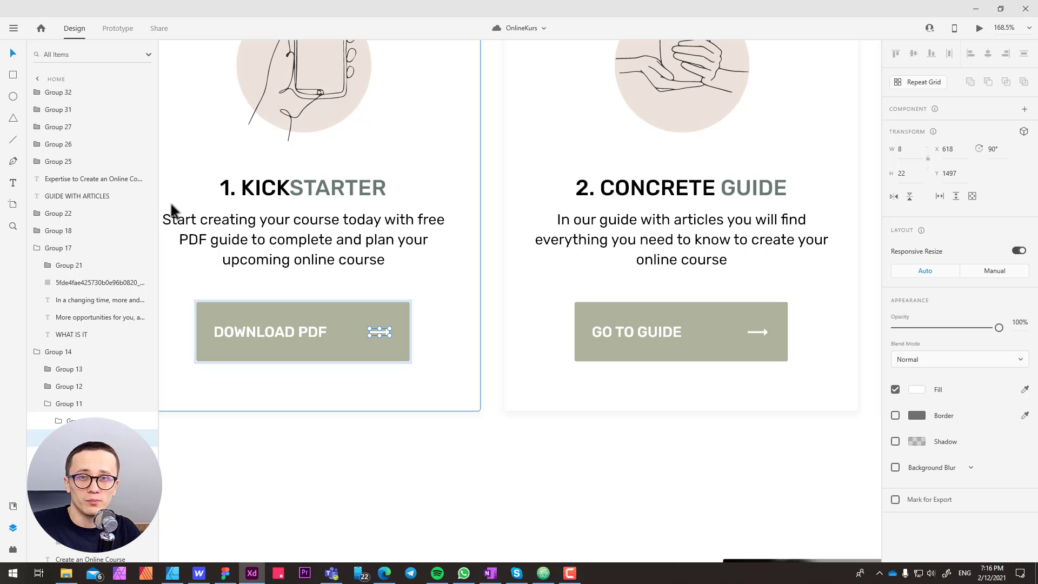
pyautogui.click(360, 387)
pyautogui.moveTo(358, 449); pyautogui.dragTo(359, 422)
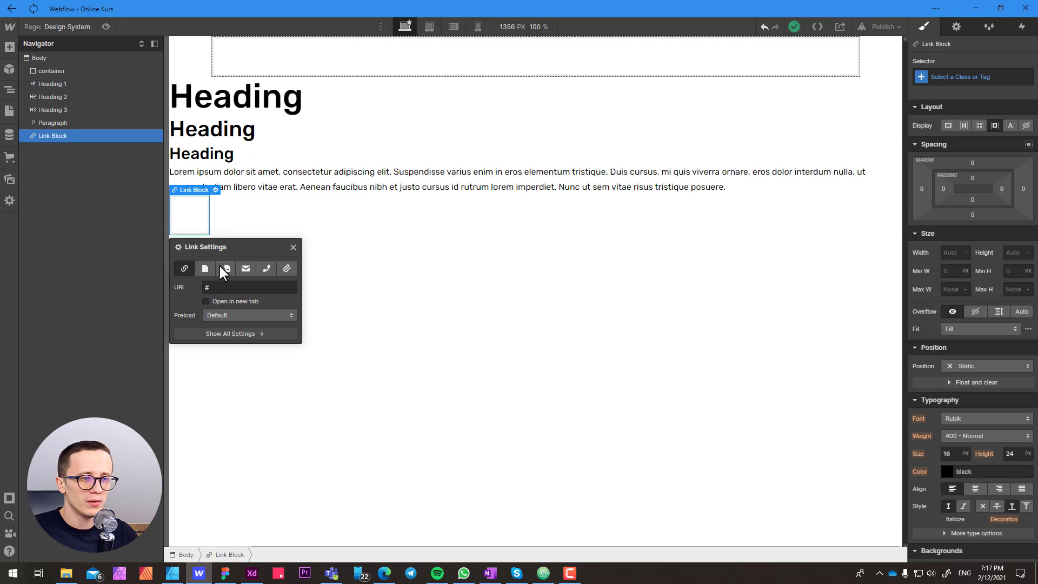
# Switch to Webflow, dismiss the link settings and add a Text Block inside the Link Block
pyautogui.click(292, 247)
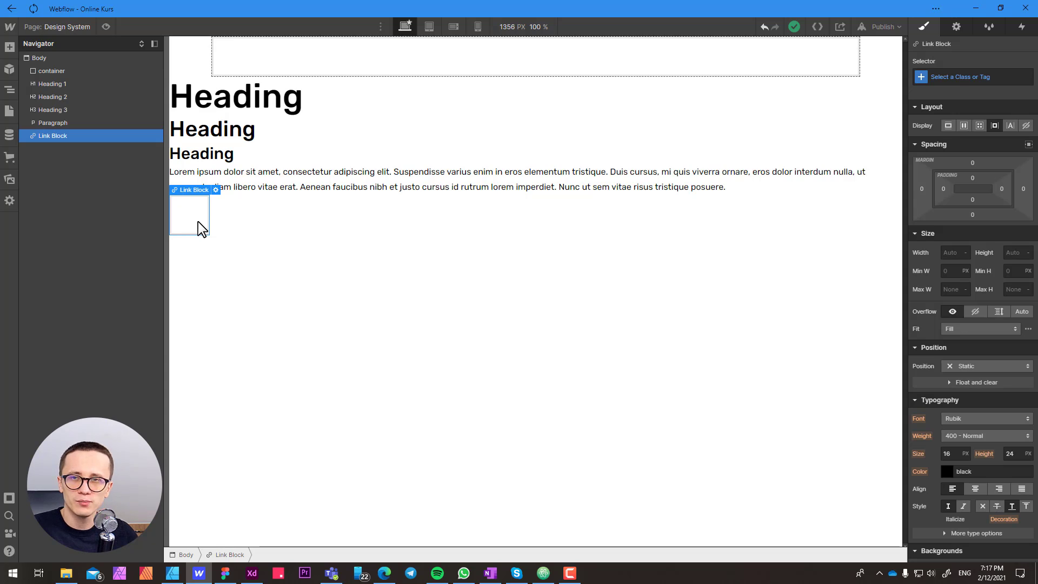
pyautogui.hotkey('ctrl', 'e')
pyautogui.write('te')
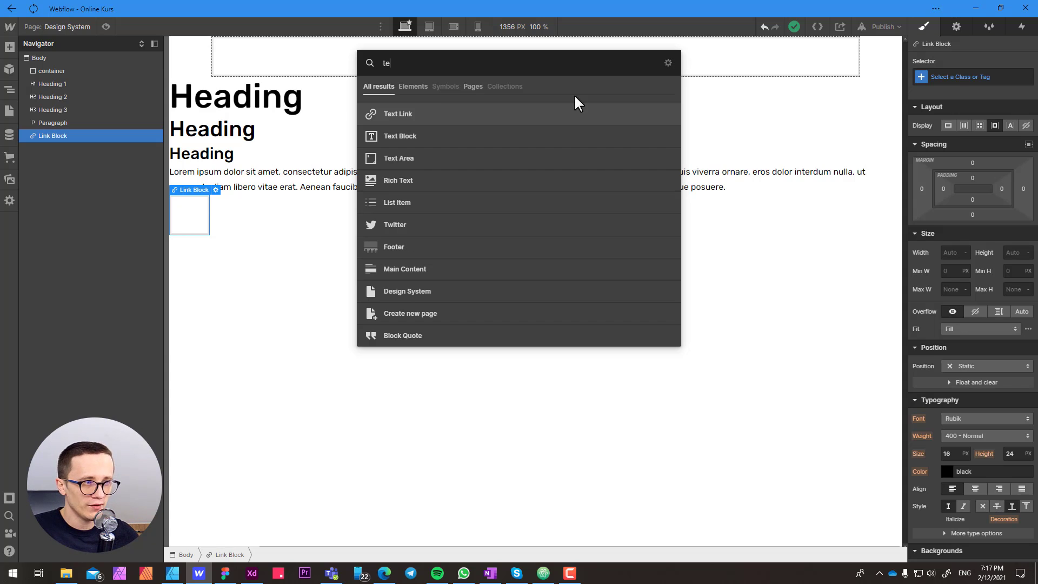
pyautogui.click(406, 135)
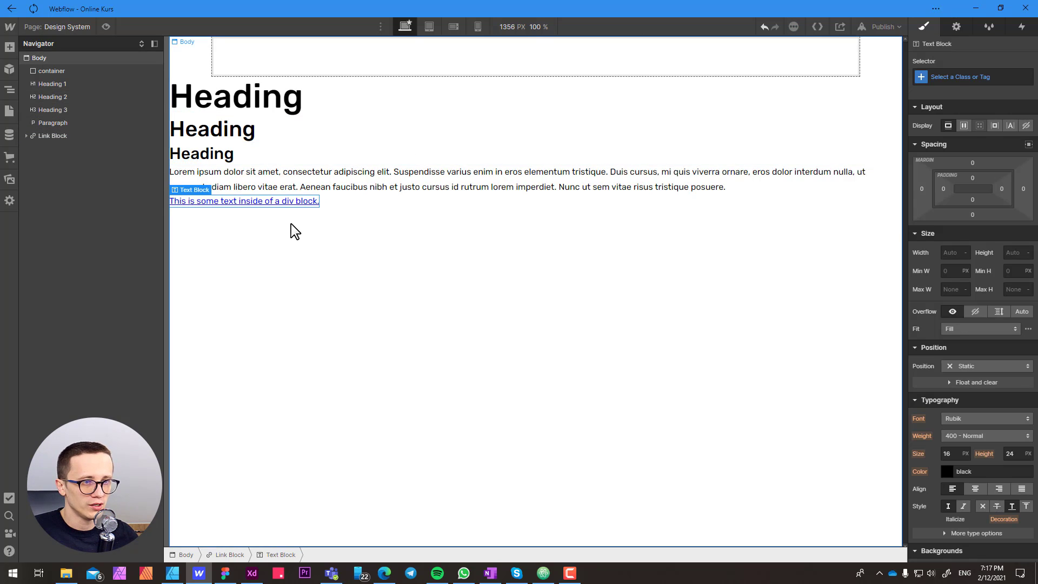
# Switch to Adobe XD and examine the arrow in the Kickstarter card's Download PDF button
pyautogui.hotkey('alt', 'Tab')
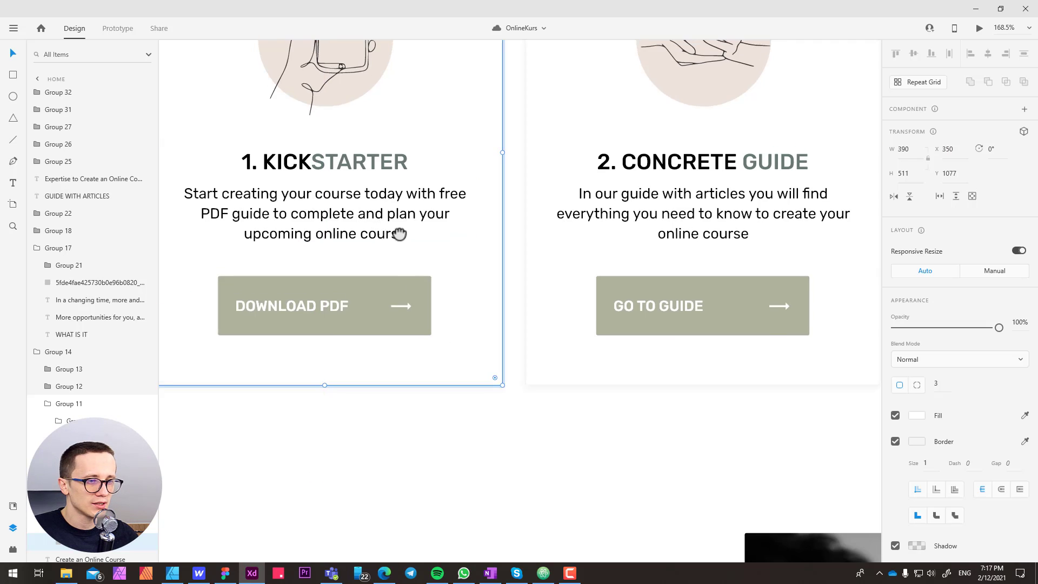
pyautogui.hscroll(-4, 443, 316)
pyautogui.scroll(-1, 444, 316)
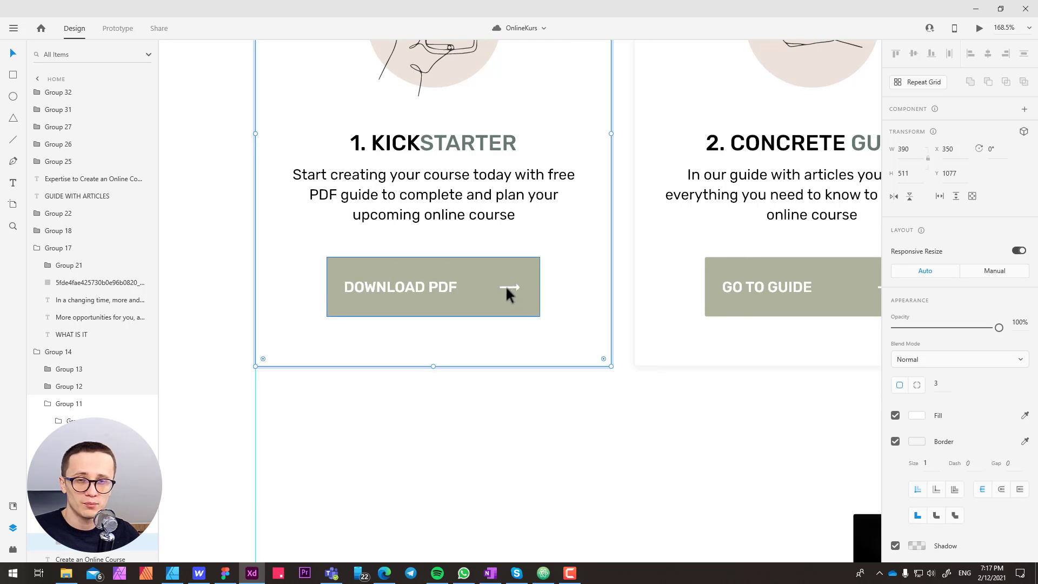
# Switch to Webflow and add an empty HTML Embed inside the Link Block, closing its code editor
pyautogui.hotkey('alt', 'Tab')
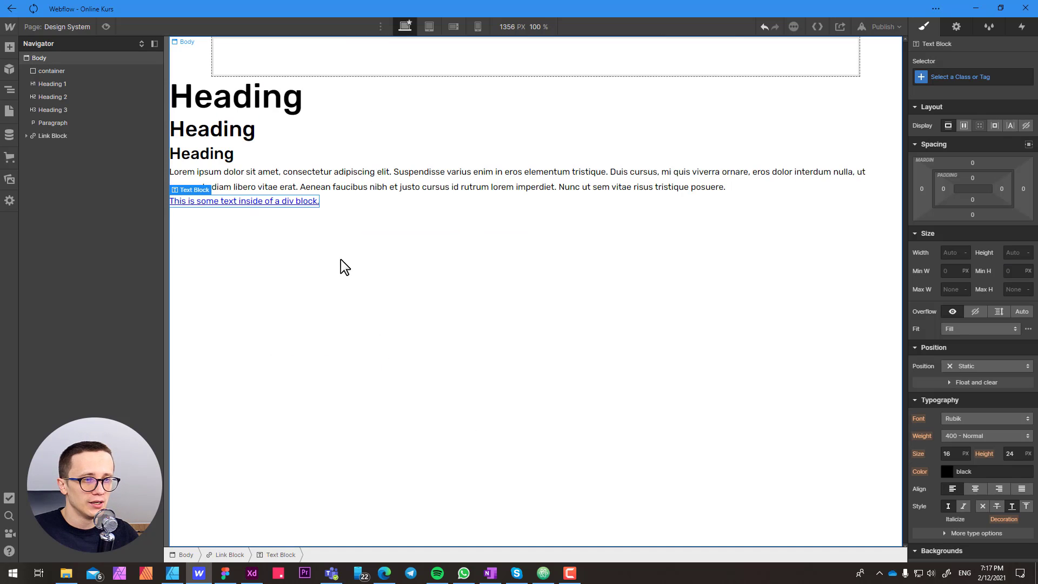
pyautogui.click(235, 556)
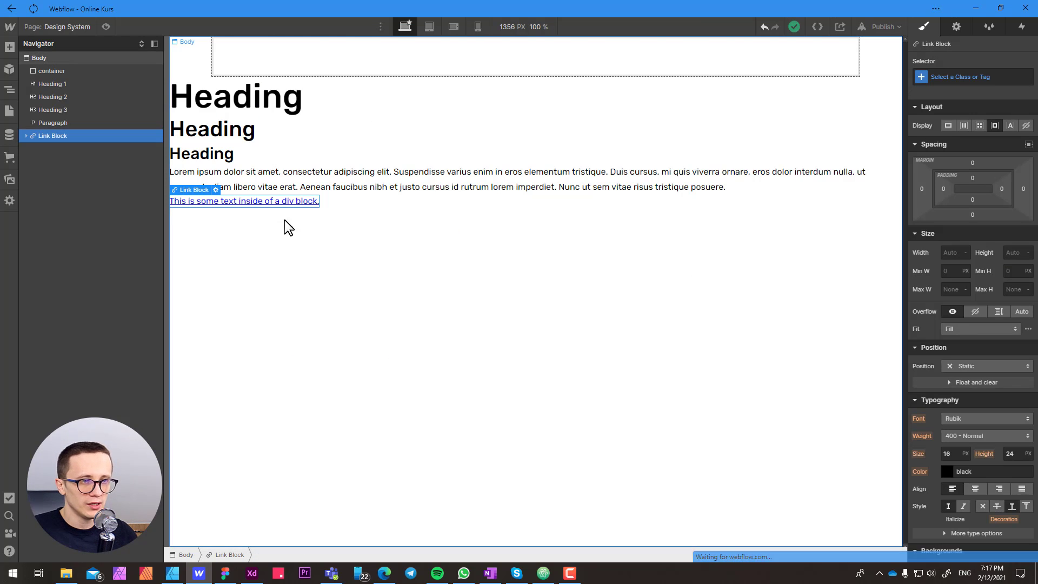
pyautogui.hotkey('ctrl', 'e')
pyautogui.write('sty')
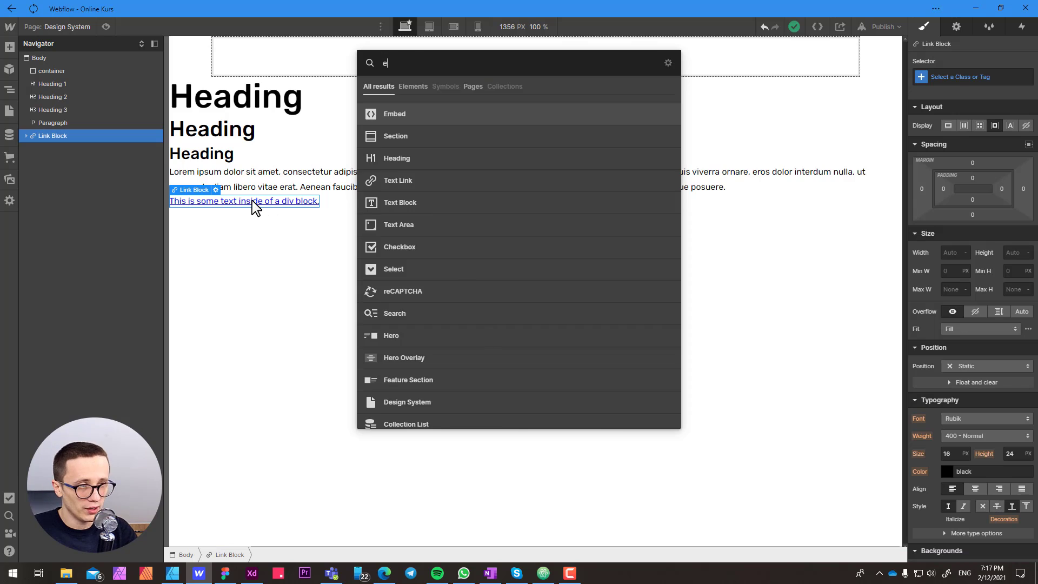
pyautogui.click(477, 110)
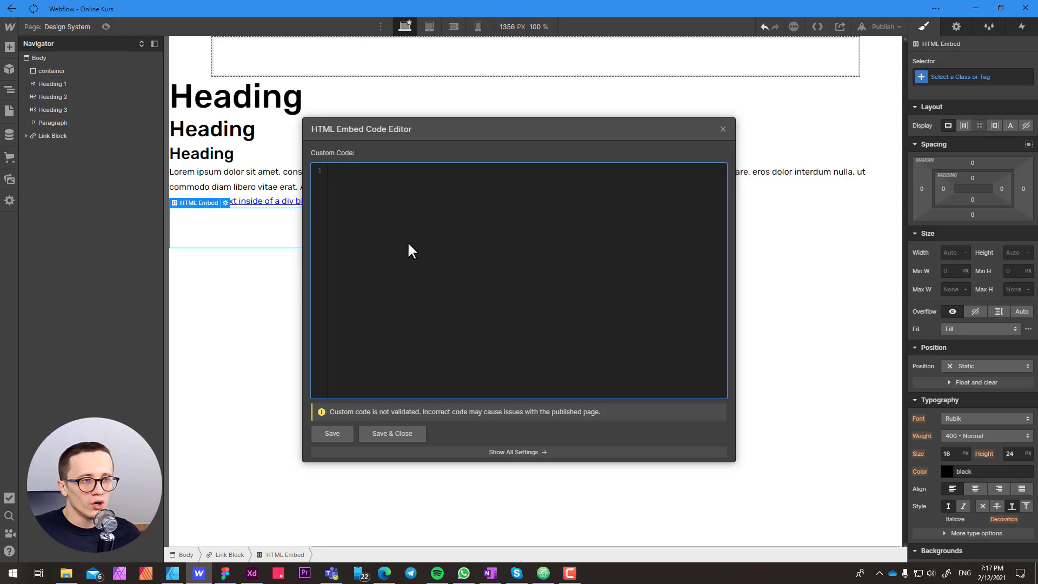
pyautogui.click(723, 130)
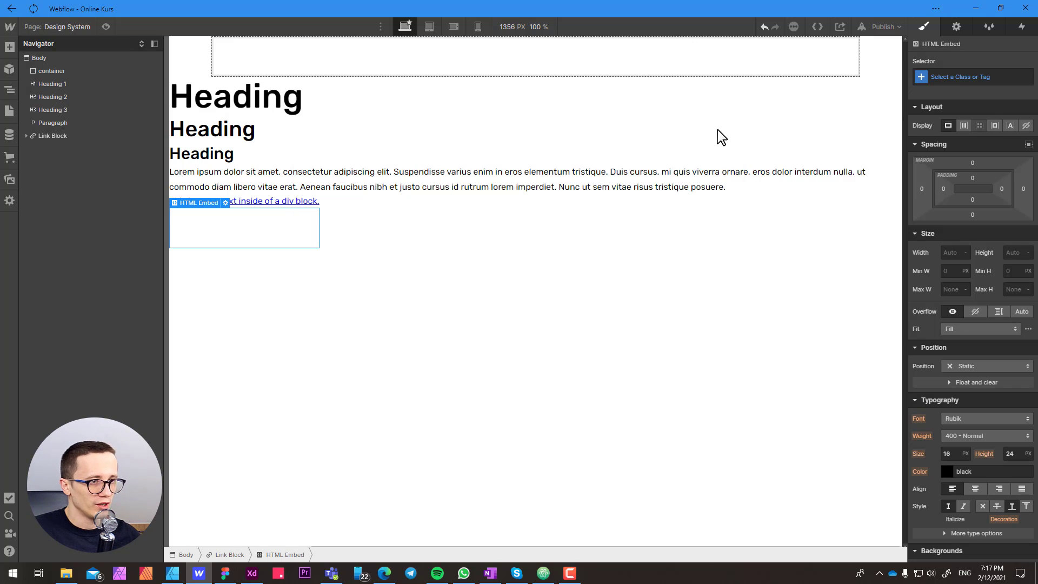
# Create the class btn on the Link Block
pyautogui.click(250, 553)
pyautogui.click(959, 76)
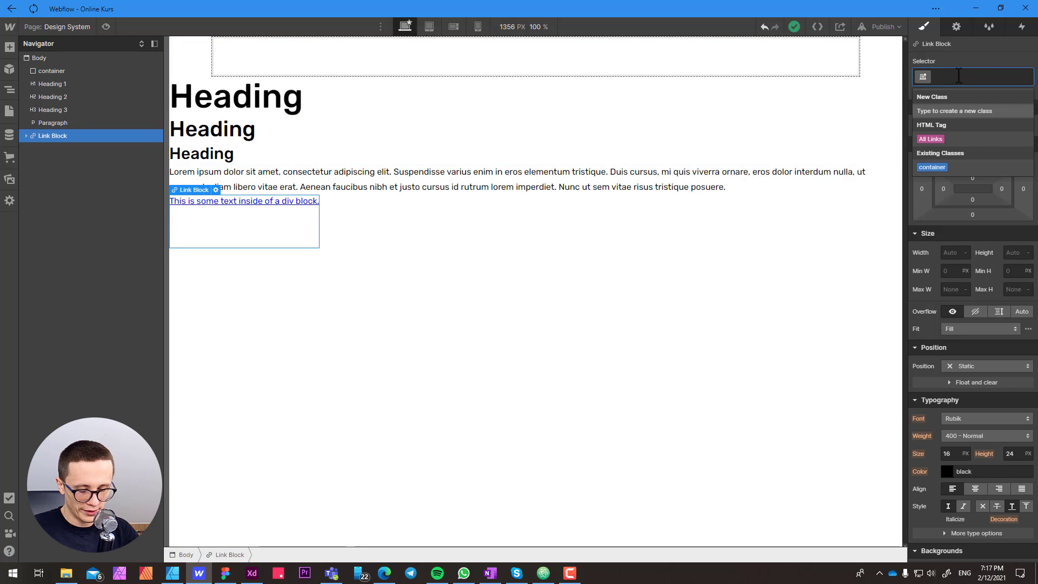
pyautogui.write('btn')
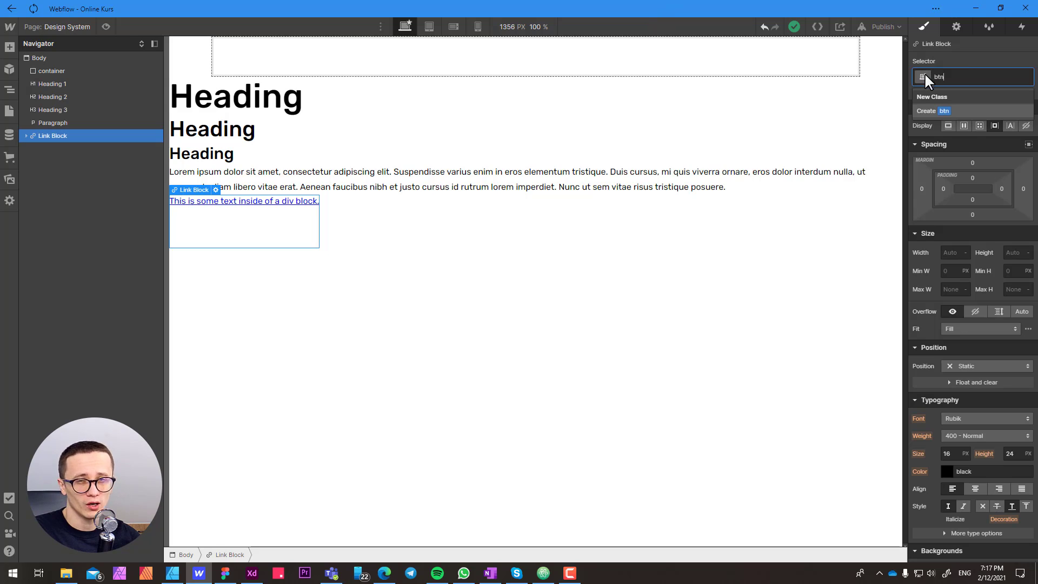
pyautogui.press('Return')
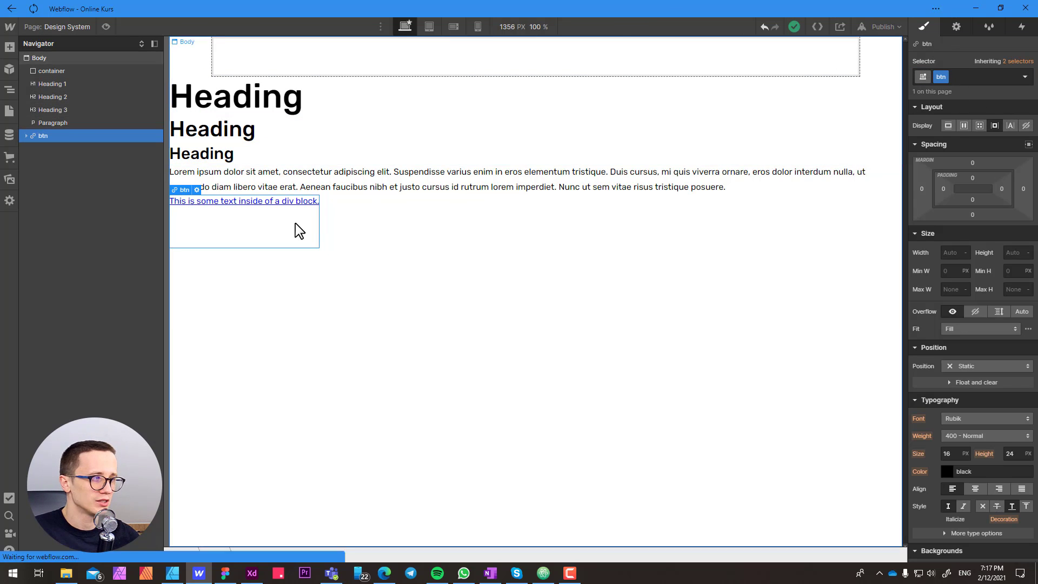
# Check the Download PDF button in Adobe XD, and in Webflow give btn a horizontal flex layout with centre alignment and space-between justification
pyautogui.hotkey('alt', 'Tab')
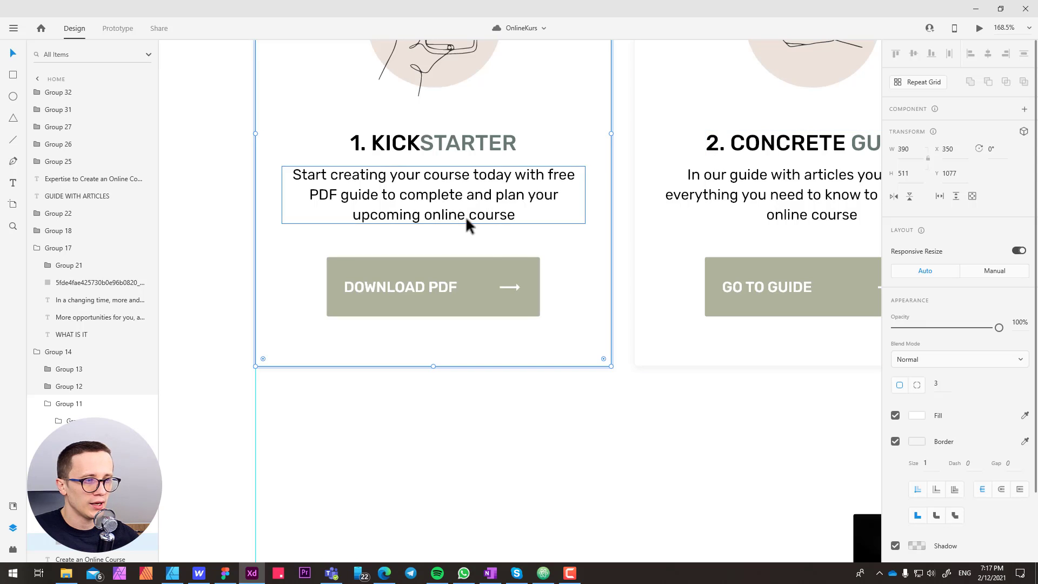
pyautogui.click(411, 290)
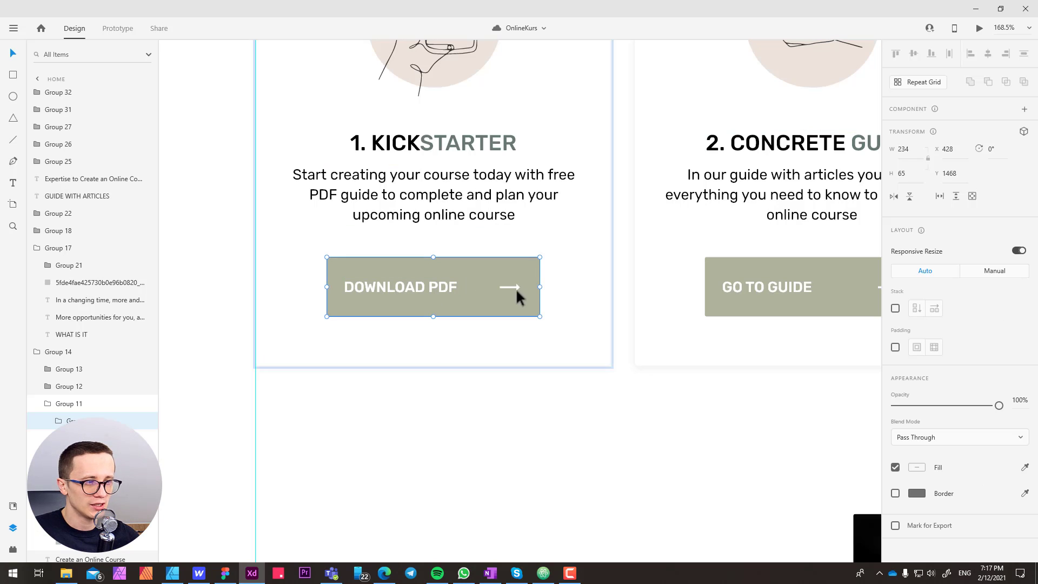
pyautogui.hotkey('alt', 'Tab')
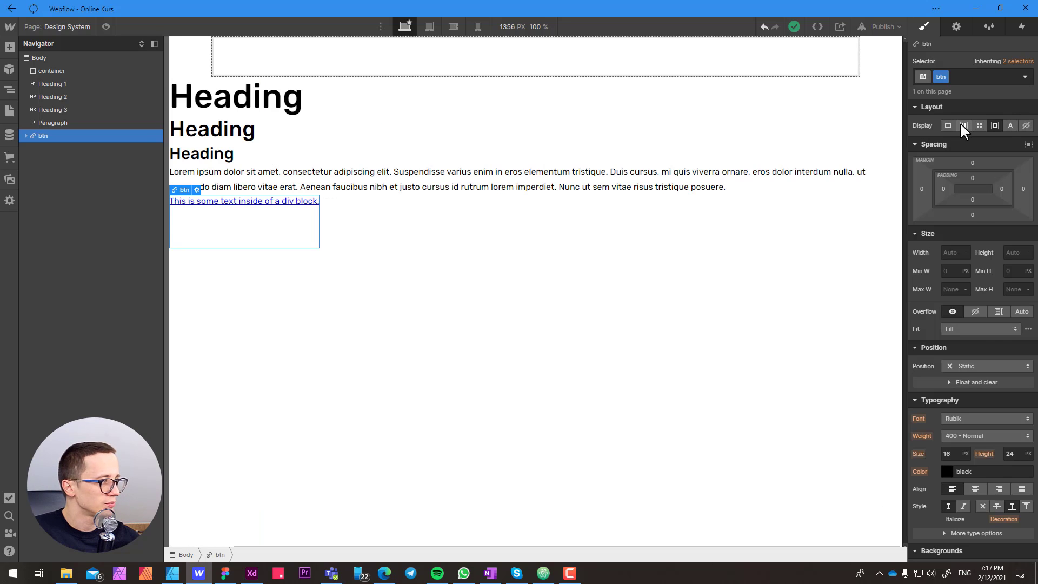
pyautogui.click(963, 125)
pyautogui.click(962, 144)
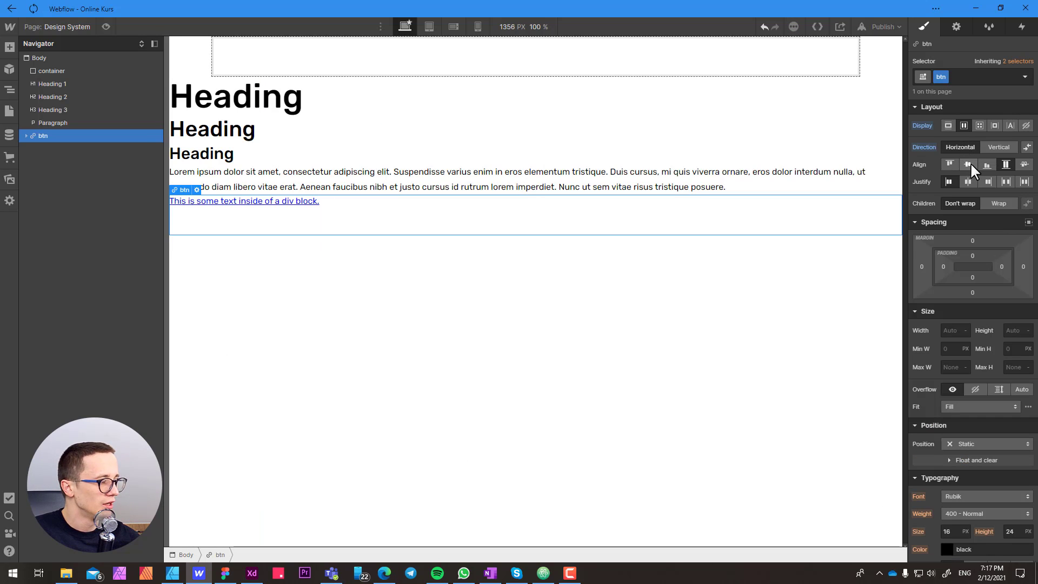
pyautogui.click(969, 163)
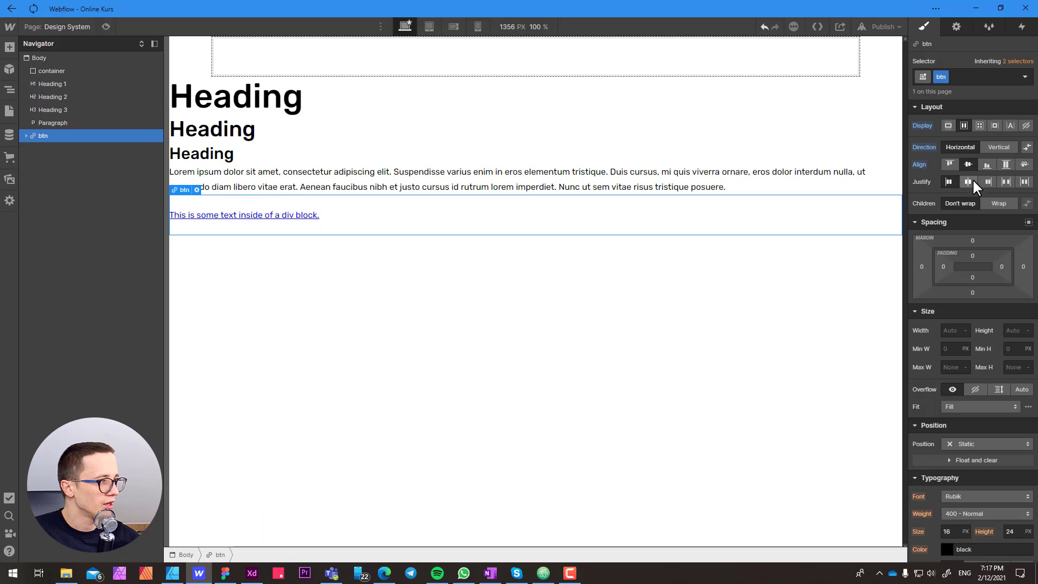
pyautogui.click(1004, 180)
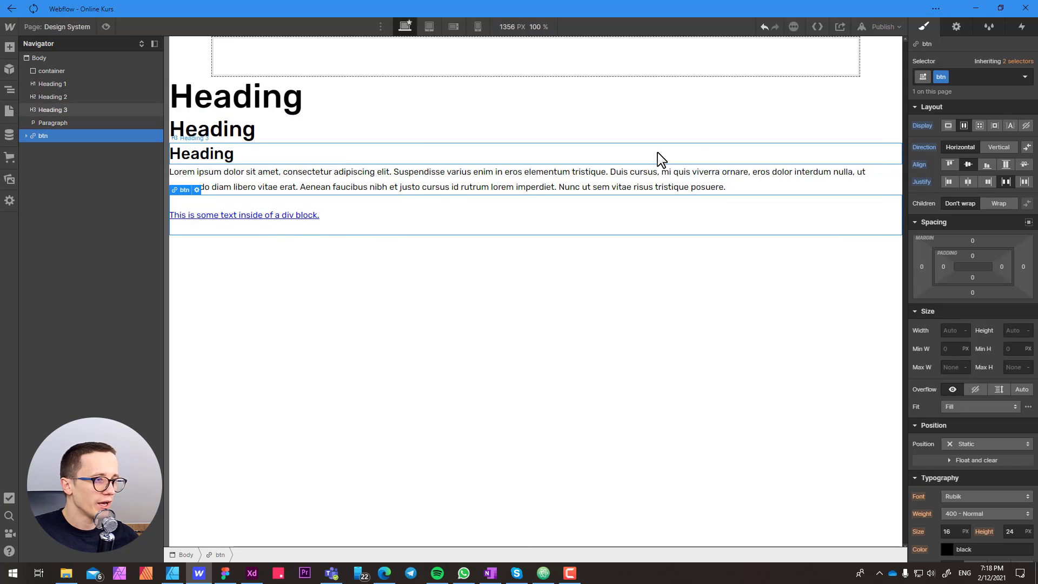
# Switch to Adobe XD and inspect the height of the Download PDF button
pyautogui.hotkey('alt', 'Tab')
pyautogui.click(437, 401)
pyautogui.moveTo(353, 285); pyautogui.dragTo(368, 332)
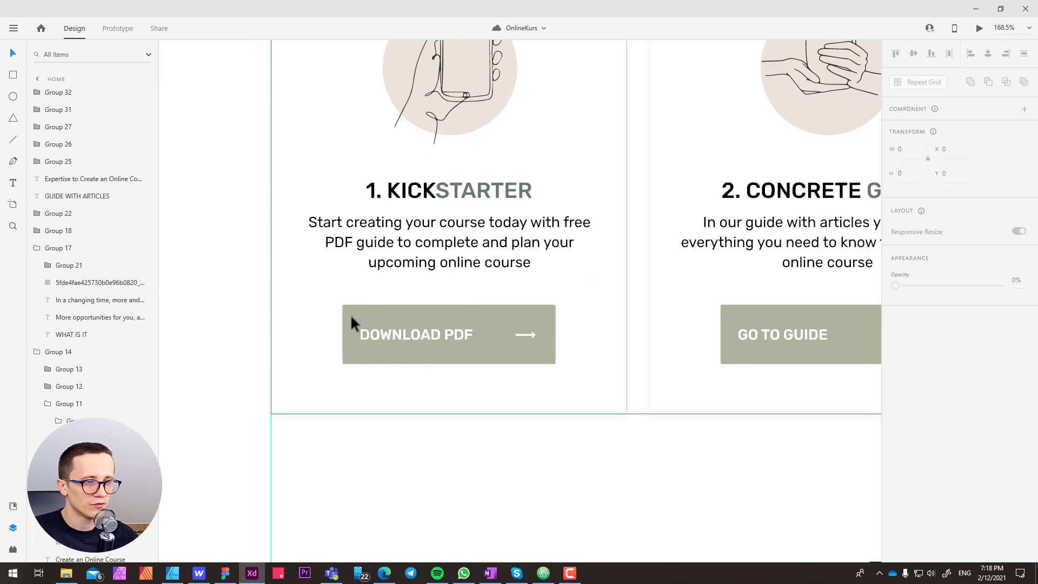
pyautogui.doubleClick(350, 315)
pyautogui.doubleClick(349, 316)
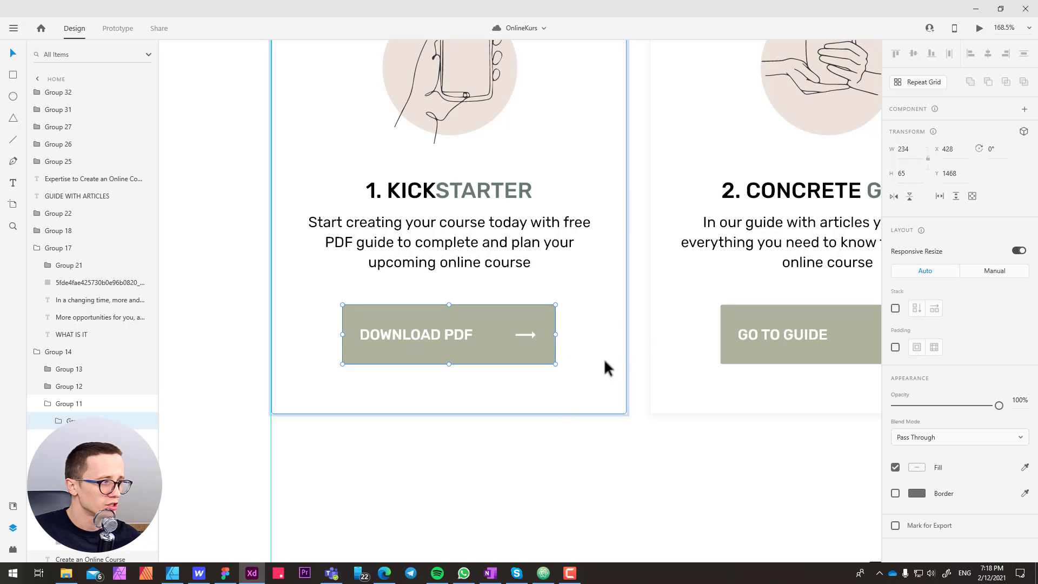
pyautogui.click(913, 175)
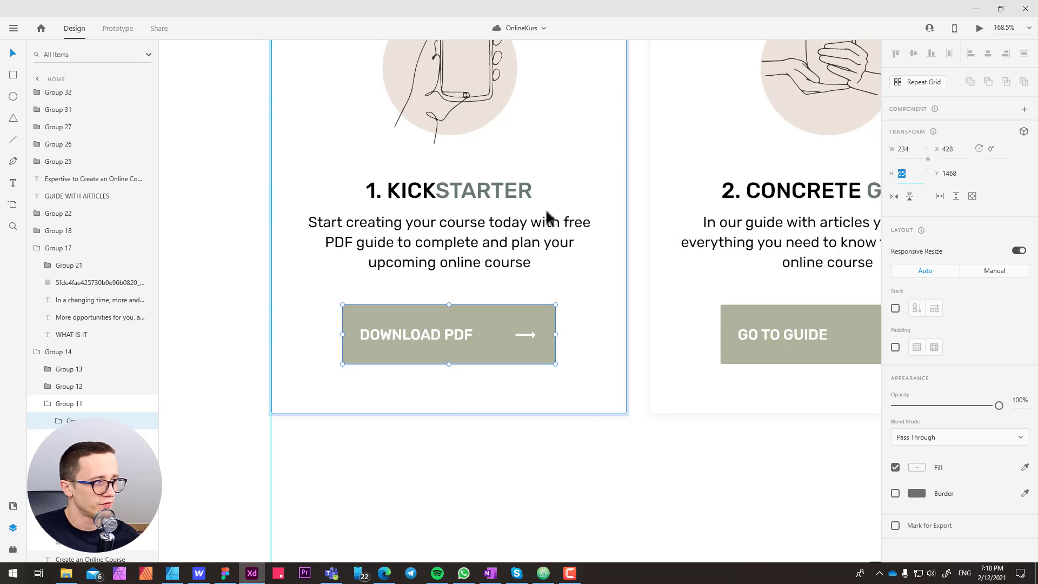
# Switch to Webflow and set the btn class's height to 65 px and its padding to 12 px on all sides
pyautogui.hotkey('alt', 'Tab')
pyautogui.click(1011, 331)
pyautogui.write('1')
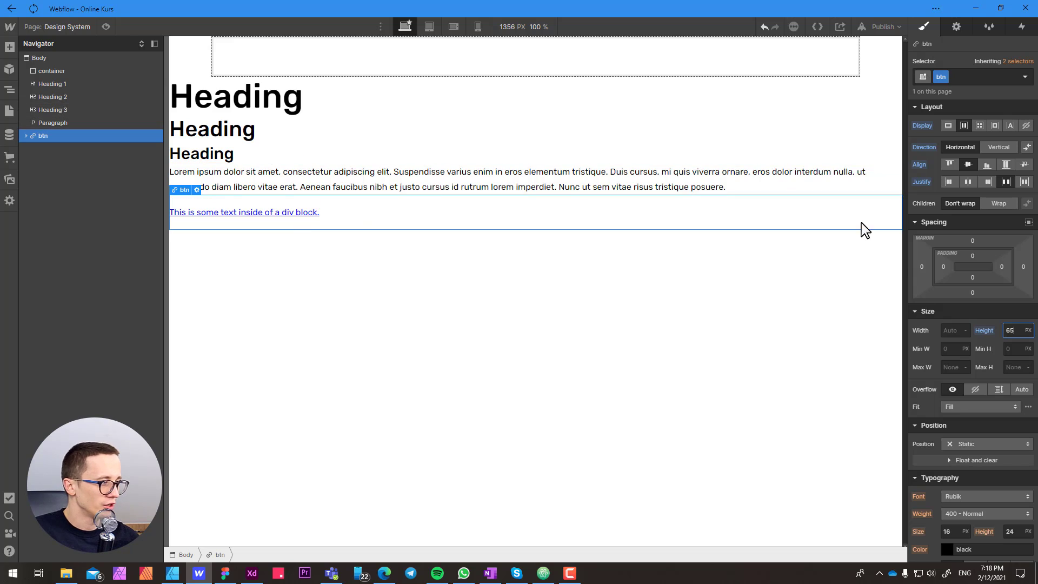
pyautogui.moveTo(941, 264); pyautogui.dragTo(943, 254)
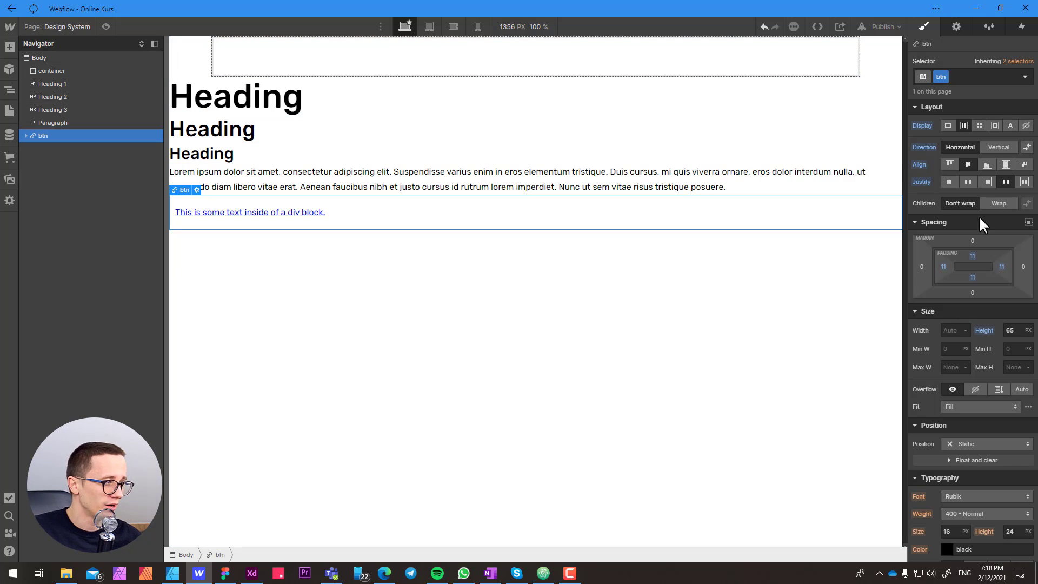
pyautogui.moveTo(940, 258); pyautogui.dragTo(943, 269)
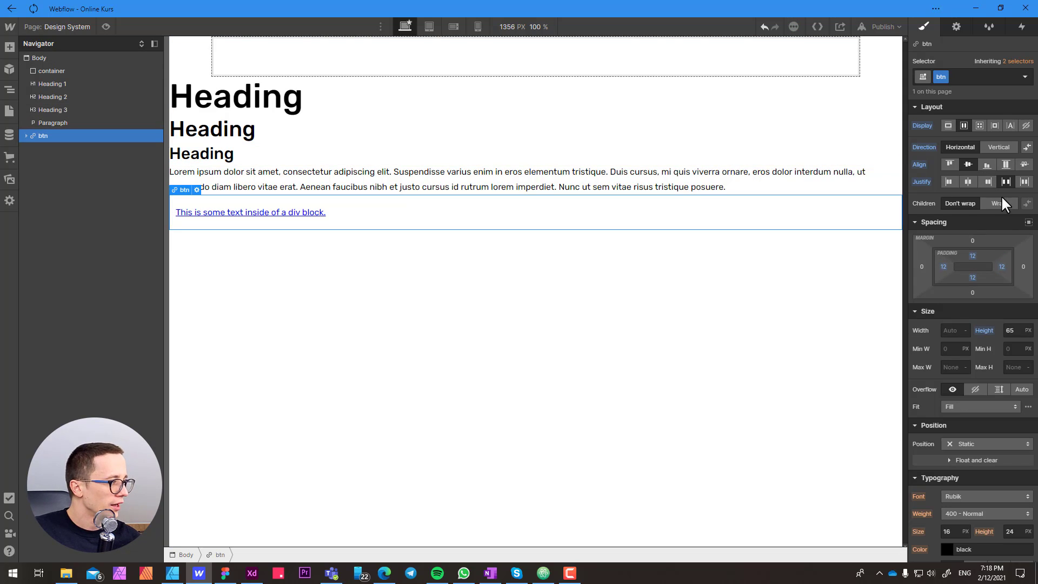
# Look up the Download PDF button's fill colour in Adobe XD and set the btn background to #aeb29f in Webflow
pyautogui.scroll(-7, 974, 375)
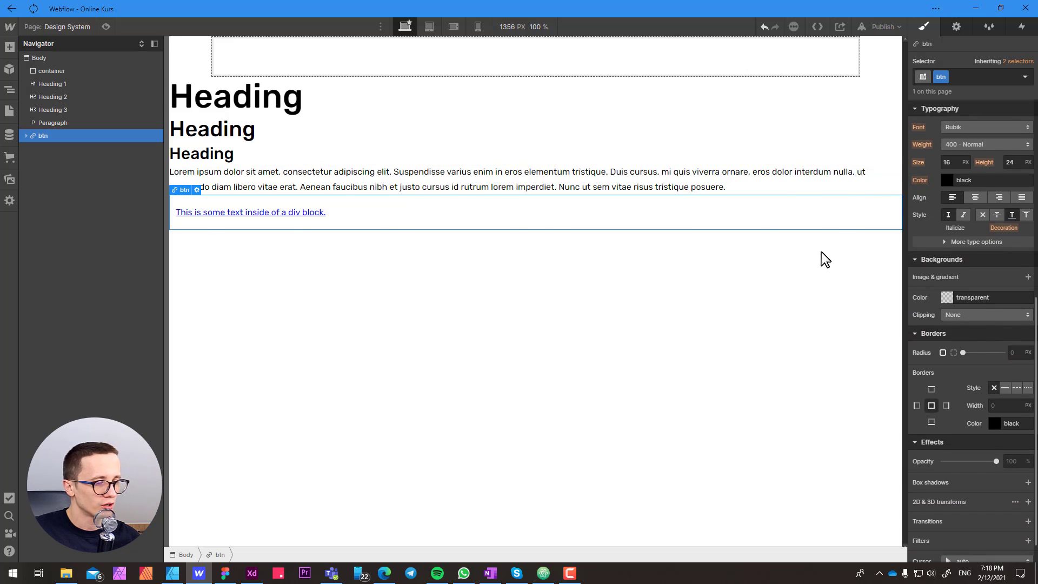
pyautogui.hotkey('alt', 'Tab')
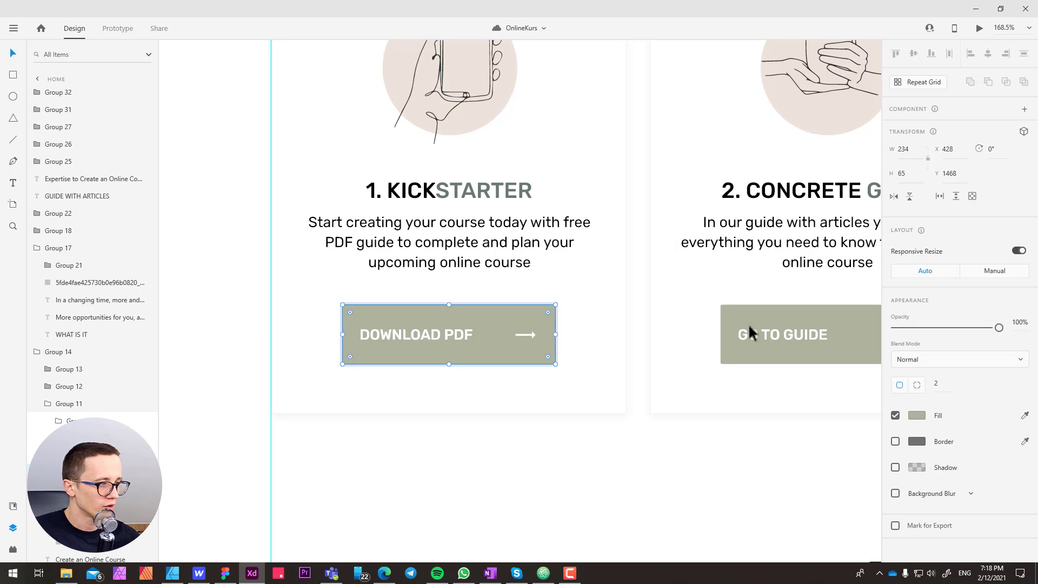
pyautogui.click(917, 416)
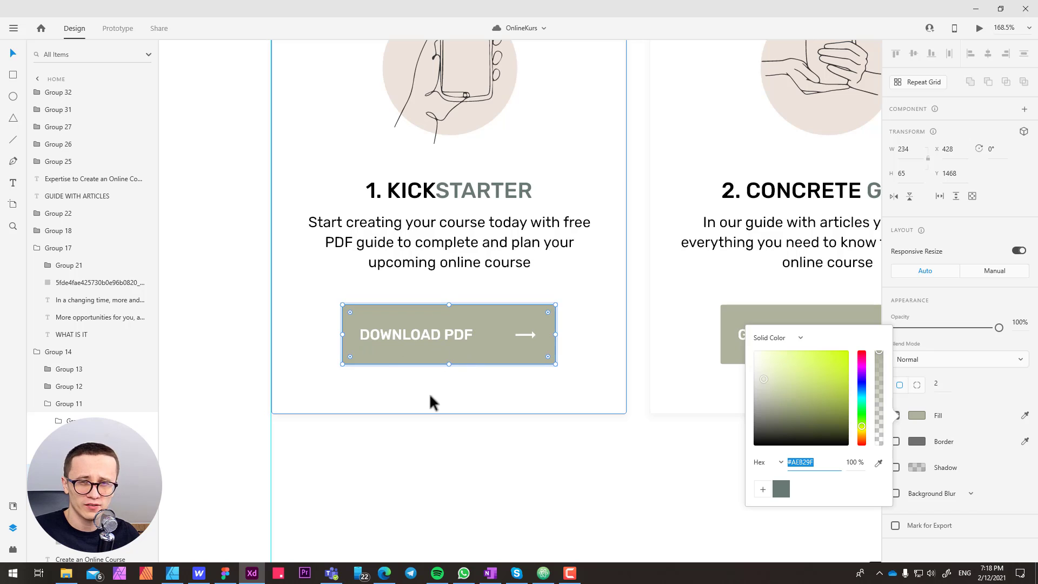
pyautogui.hotkey('alt', 'Tab')
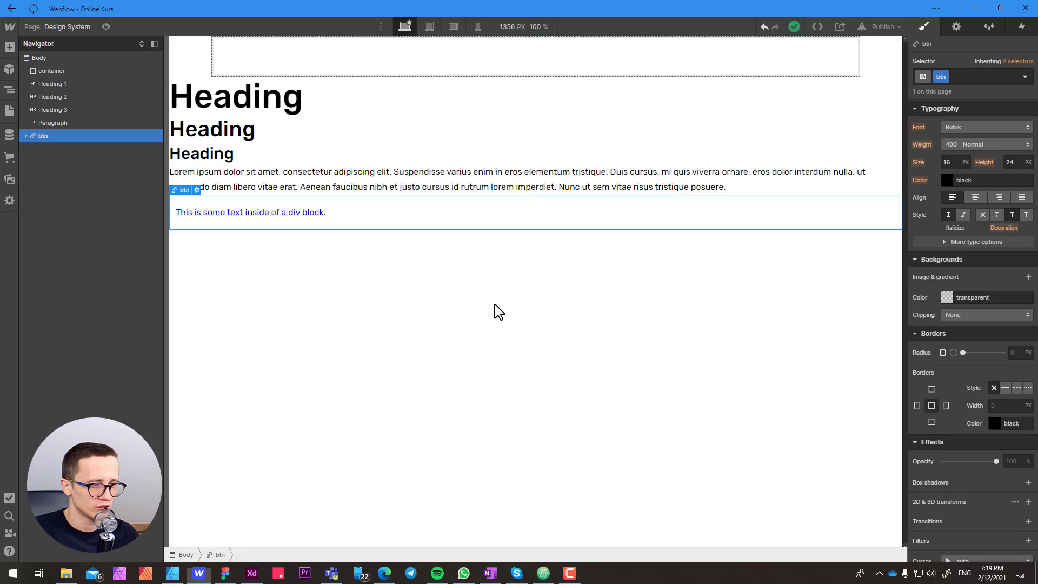
pyautogui.click(1020, 302)
pyautogui.hotkey('ctrl', 'a')
pyautogui.write('#aeb29f')
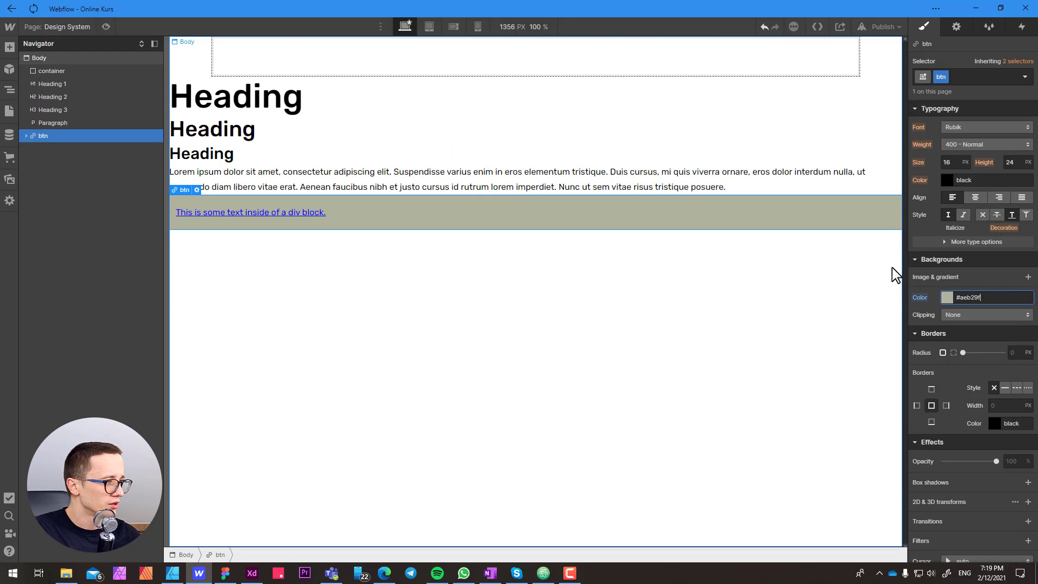
# Check the button's corner radius in Adobe XD and set the btn border radius to 2 px in Webflow
pyautogui.hotkey('alt', 'Tab')
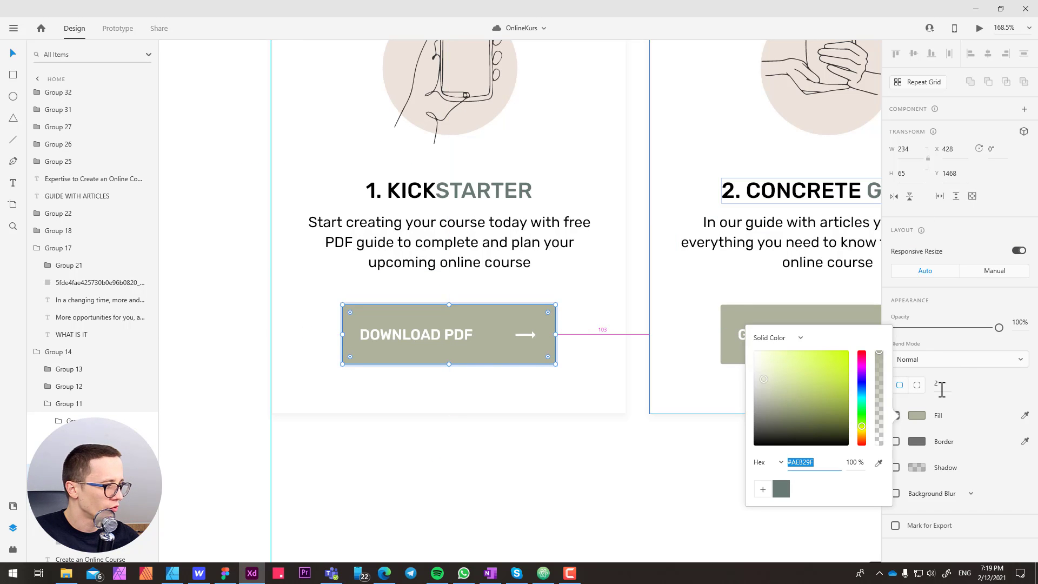
pyautogui.click(939, 385)
pyautogui.hotkey('alt', 'Tab')
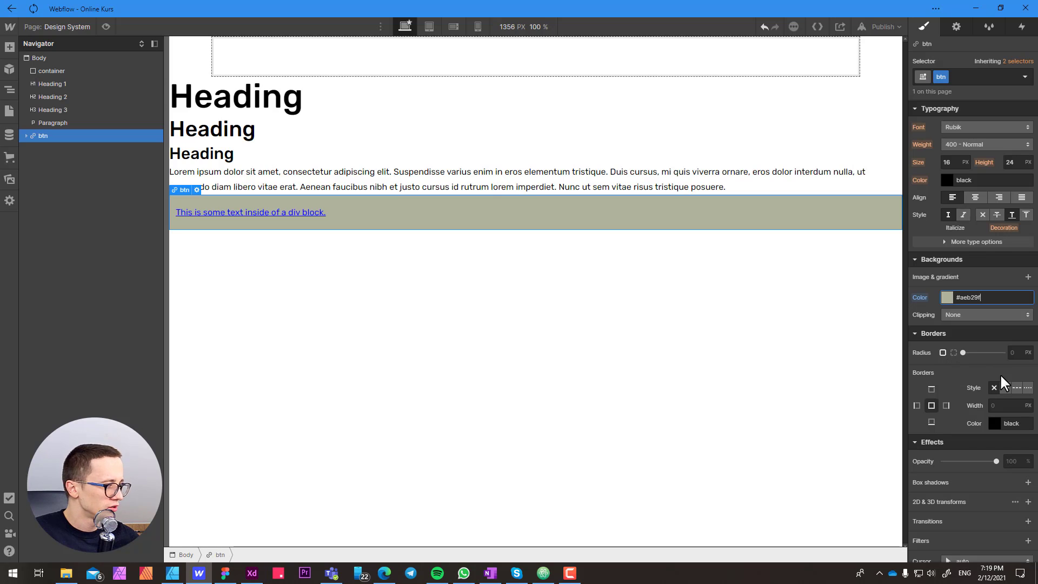
pyautogui.click(1015, 353)
pyautogui.write('1')
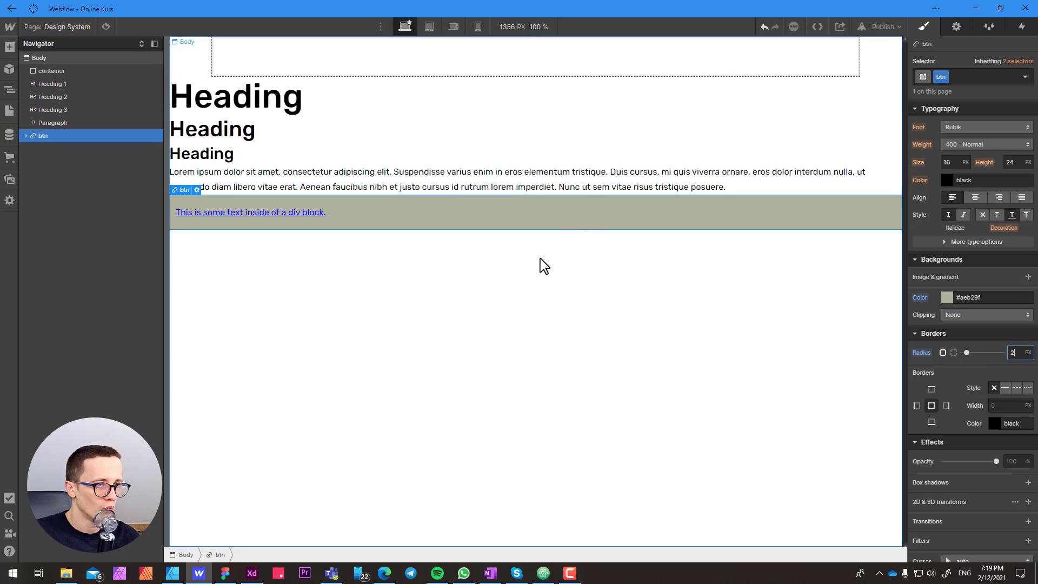
pyautogui.click(519, 262)
pyautogui.click(366, 222)
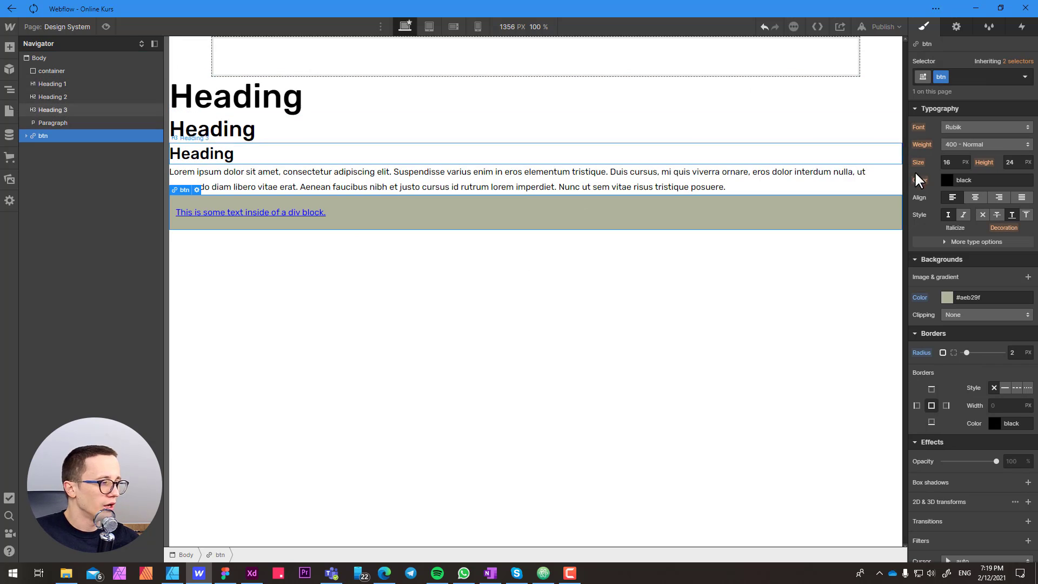
# Set the btn text colour to white and remove the underline decoration
pyautogui.scroll(3, 945, 182)
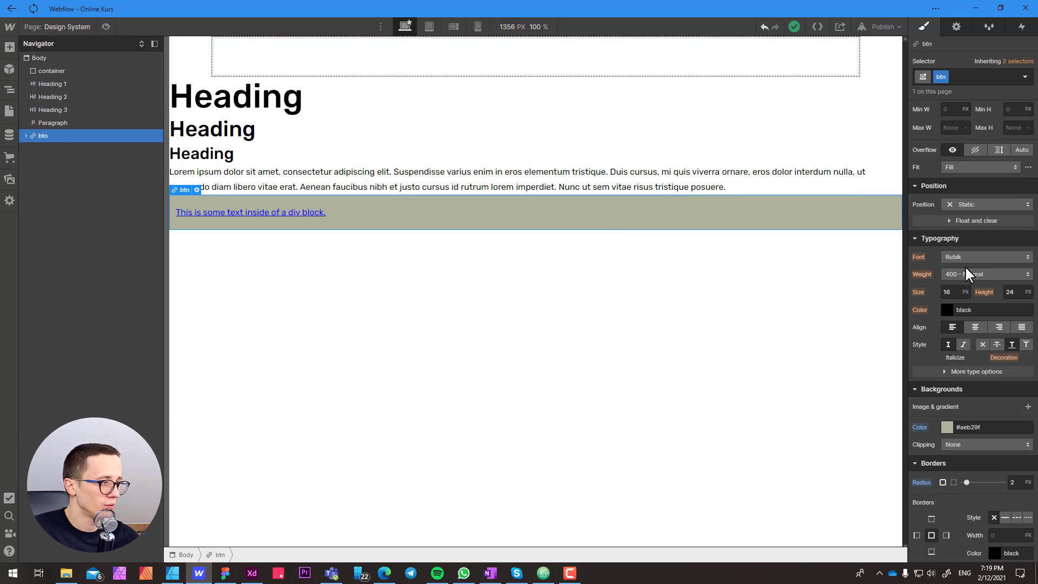
pyautogui.doubleClick(981, 311)
pyautogui.write('wh')
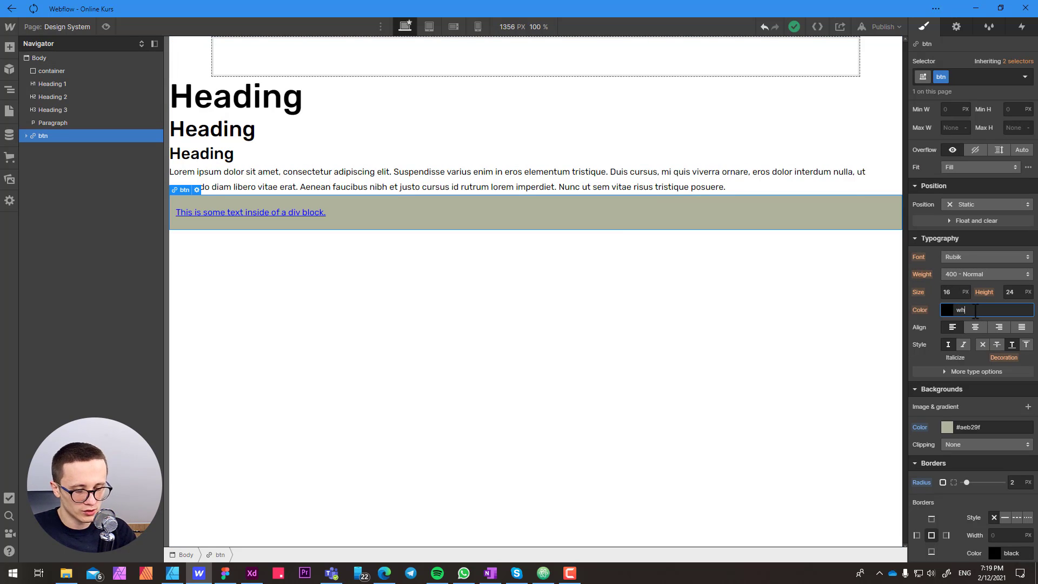
pyautogui.write('ite')
pyautogui.press('Return')
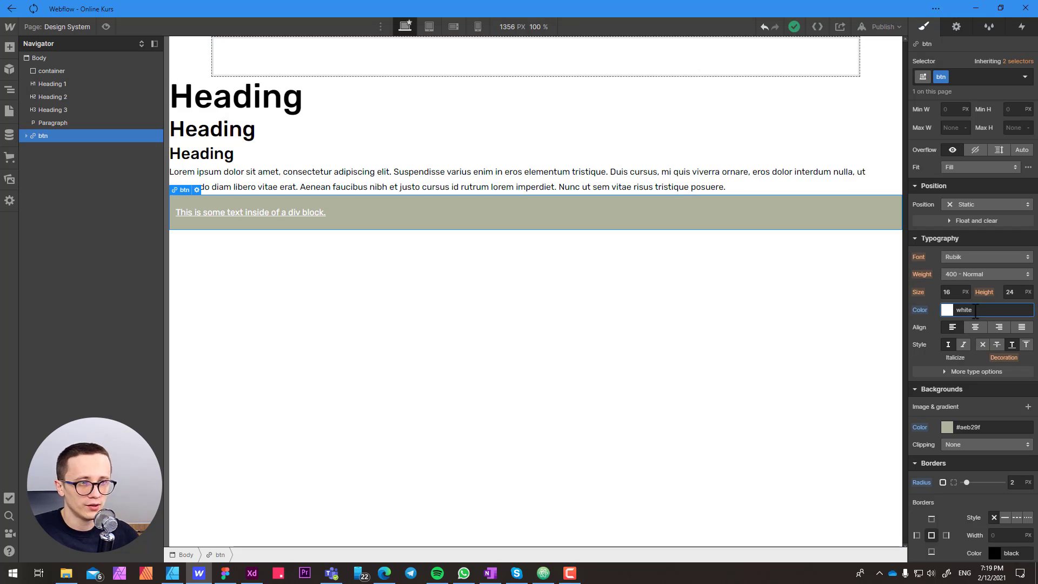
pyautogui.click(982, 344)
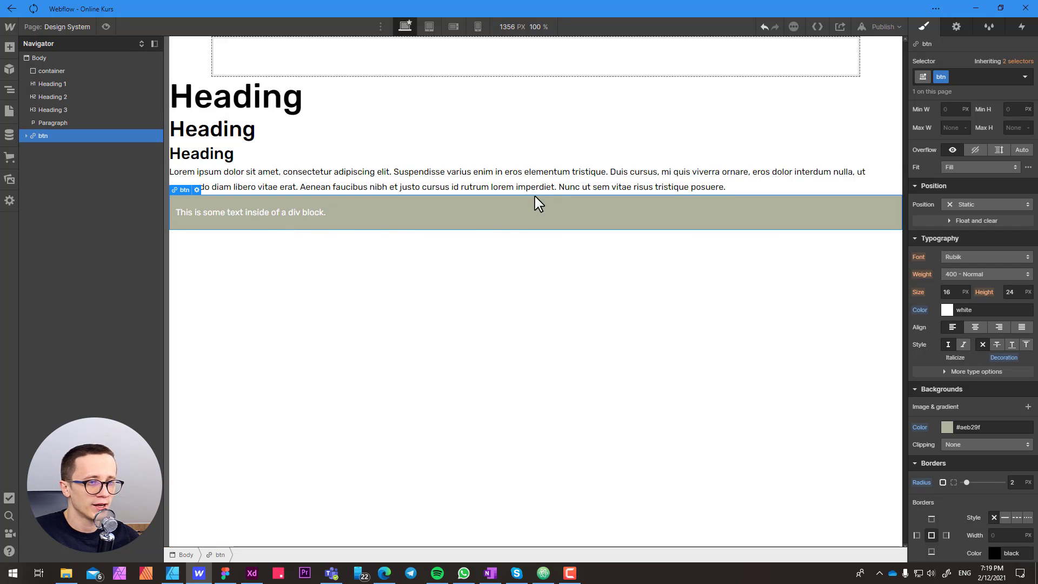
# Switch to Adobe XD and inspect the Download PDF button label's wording and text settings
pyautogui.hotkey('alt', 'Tab')
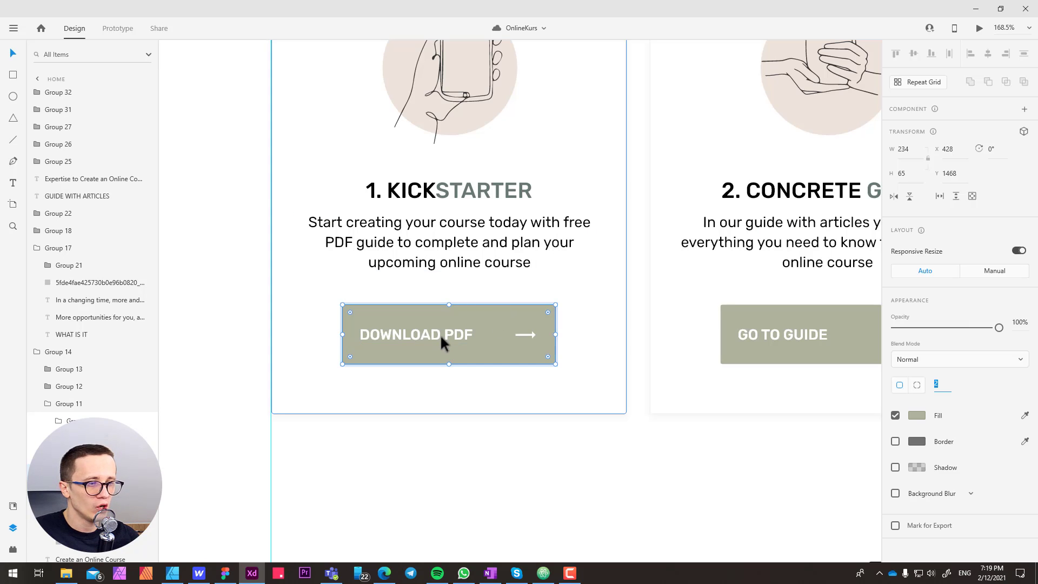
pyautogui.doubleClick(448, 336)
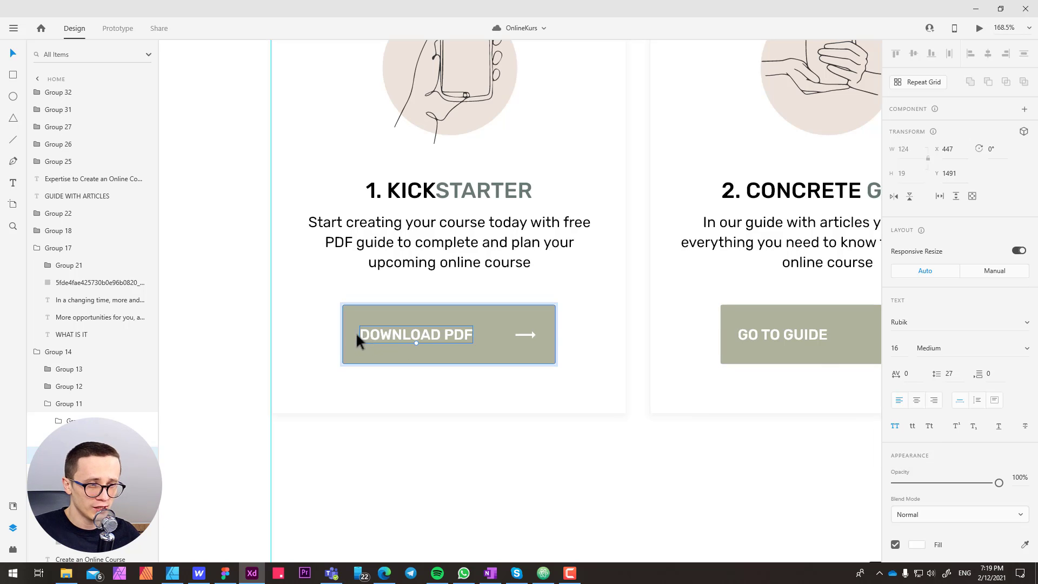
pyautogui.hotkey('alt', 'Tab')
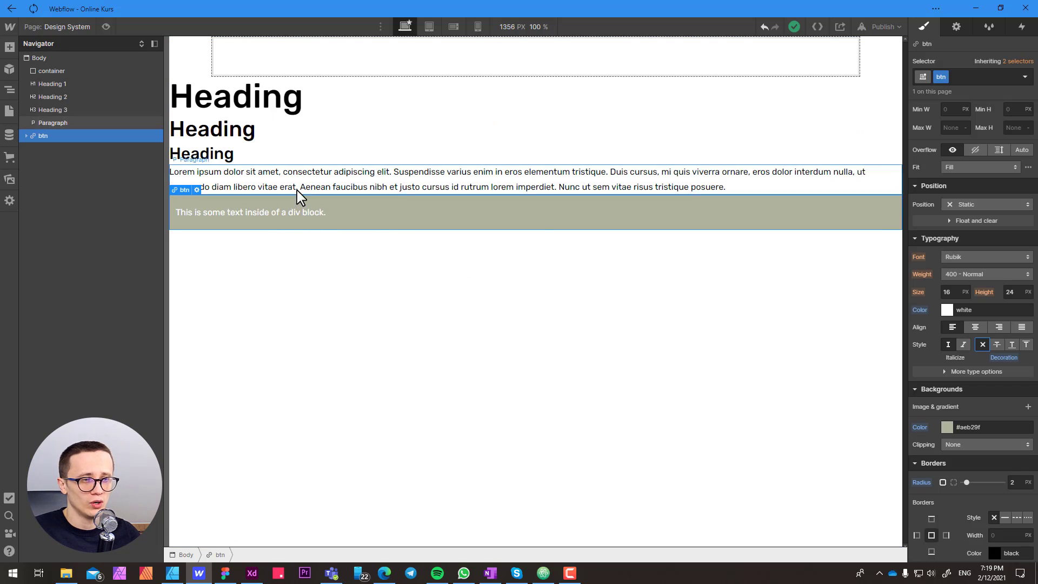
pyautogui.hotkey('alt', 'Tab')
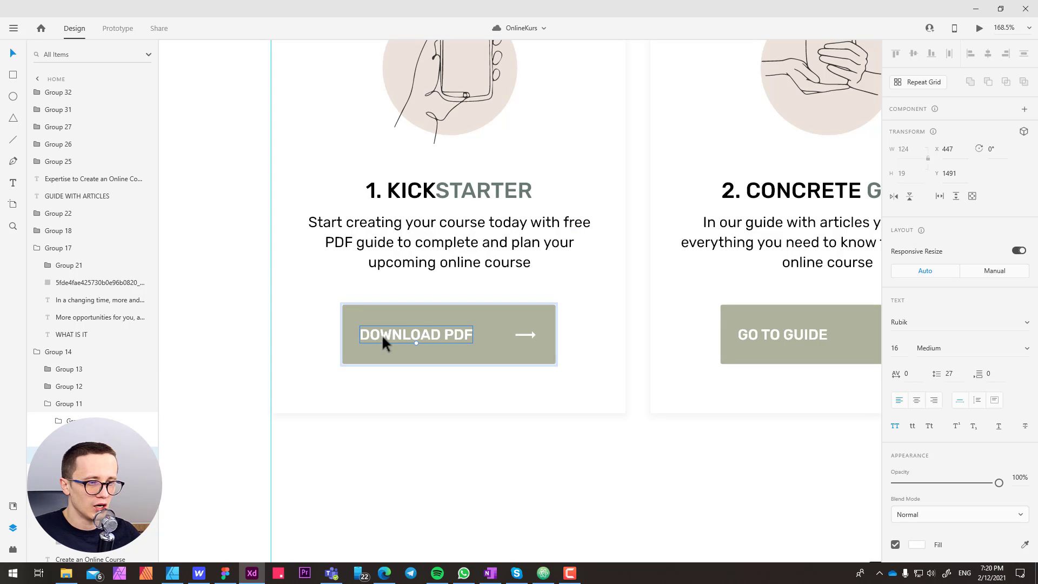
pyautogui.doubleClick(382, 334)
pyautogui.hotkey('ctrl', 'a')
# Return to Webflow and replace the placeholder text inside the btn link block with "download pdf"
pyautogui.hotkey('alt', 'Tab')
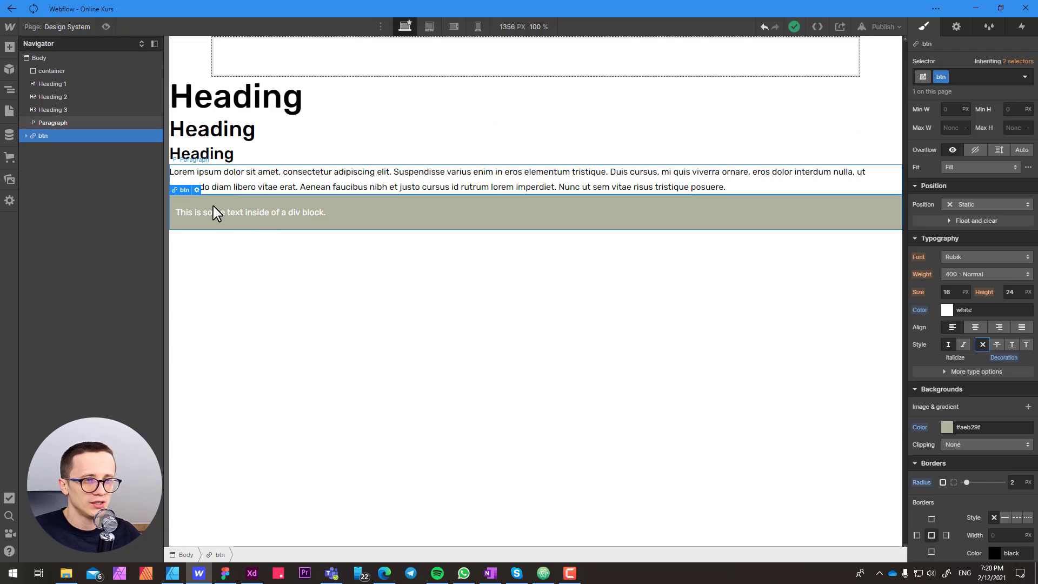
pyautogui.click(213, 212)
pyautogui.doubleClick(214, 213)
pyautogui.hotkey('ctrl', 'a')
pyautogui.write('download pdf')
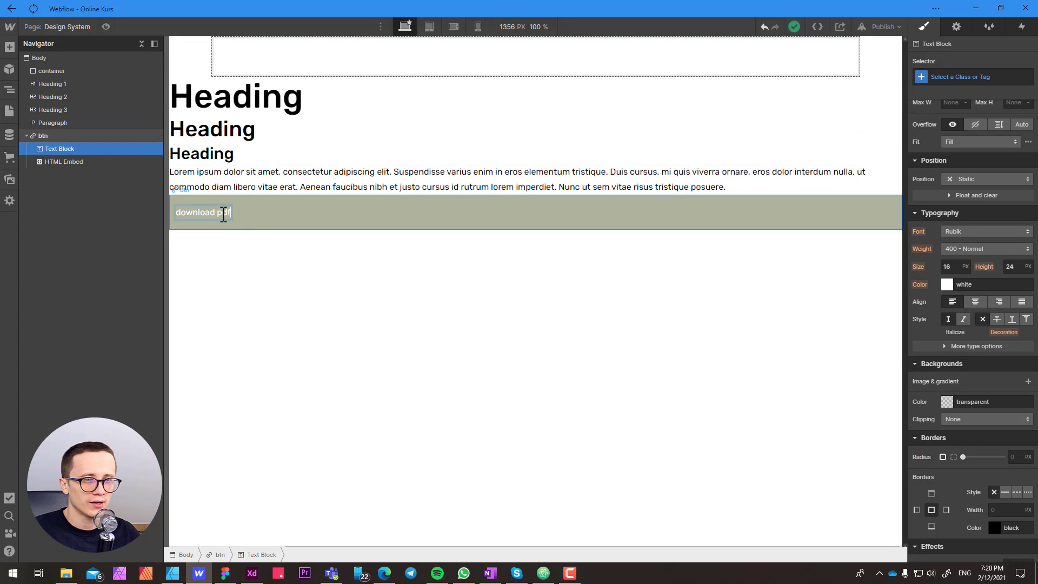
# Set the btn class's text to all uppercase in the extra type options
pyautogui.click(178, 219)
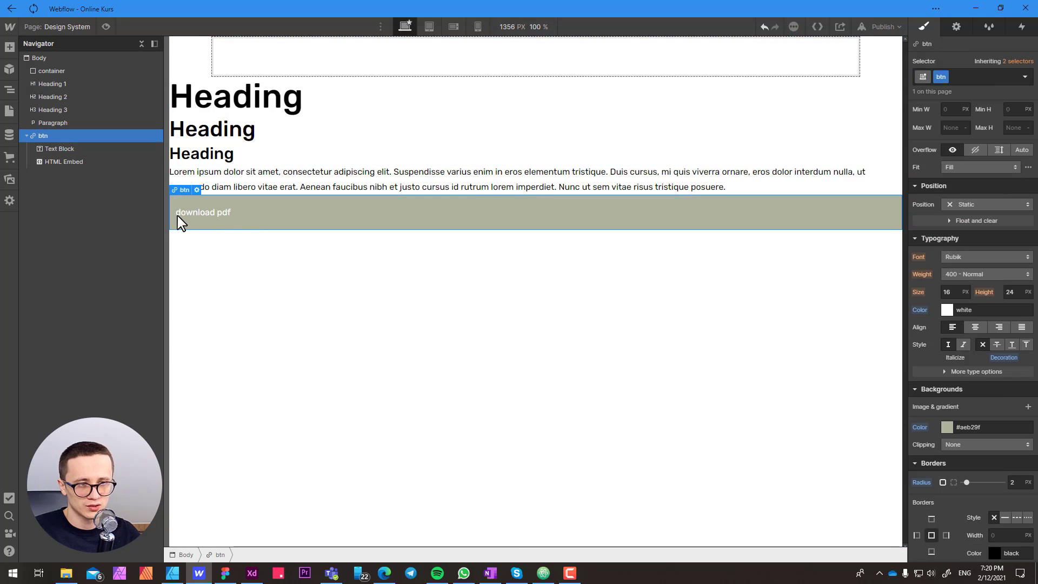
pyautogui.click(225, 216)
pyautogui.click(244, 228)
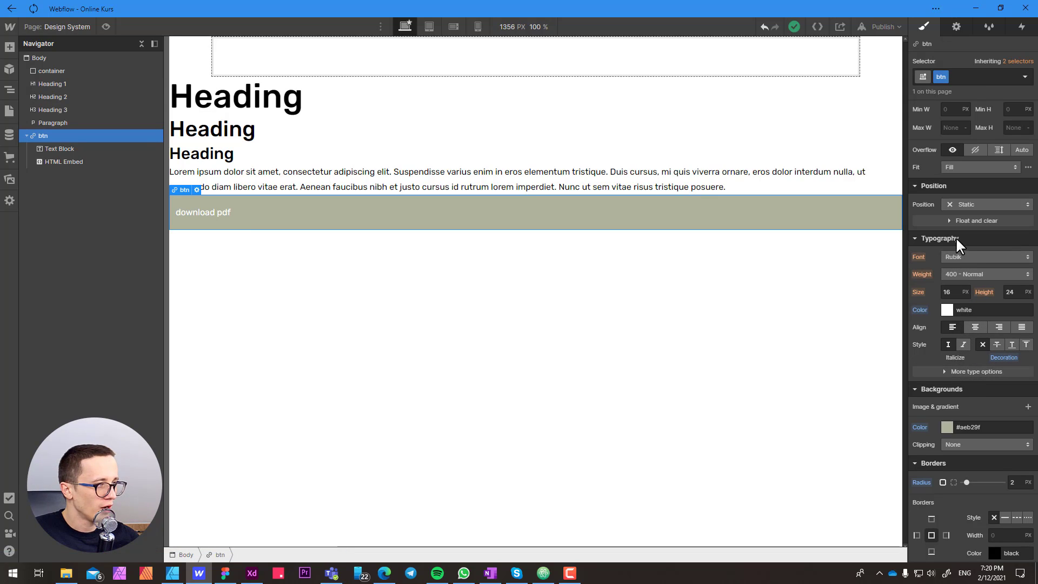
pyautogui.moveTo(942, 76)
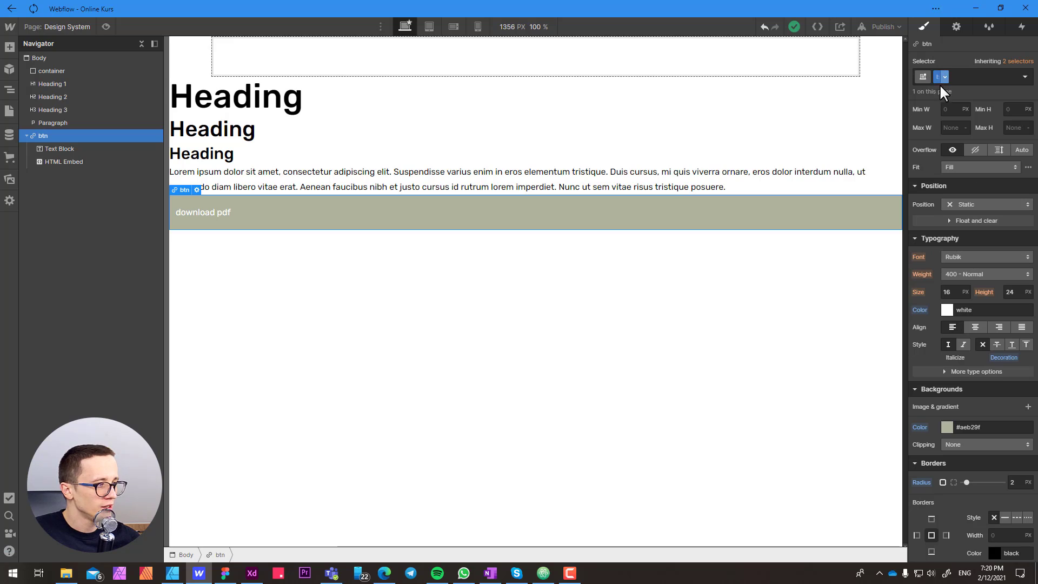
pyautogui.click(953, 372)
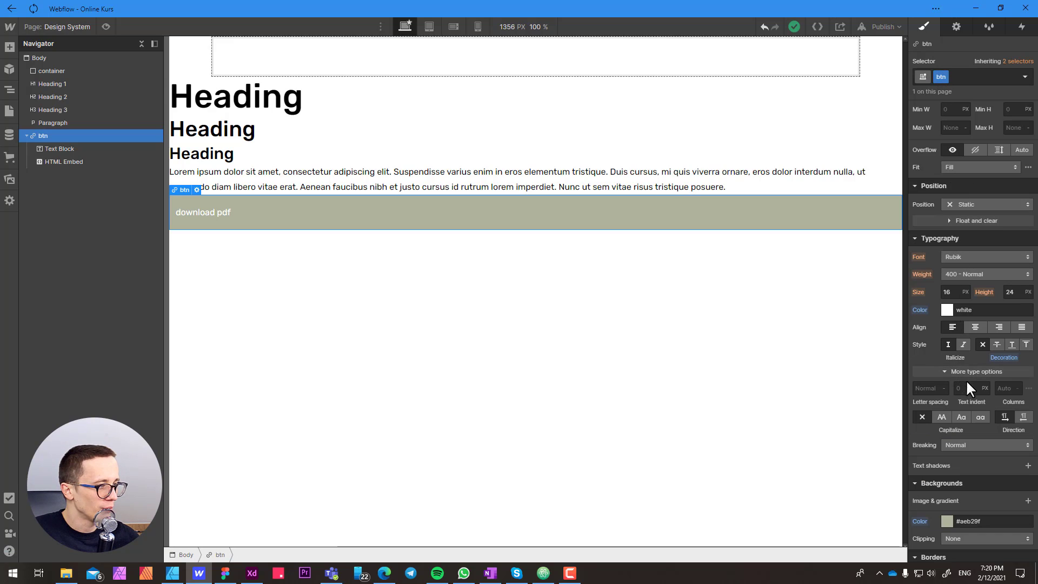
pyautogui.click(941, 417)
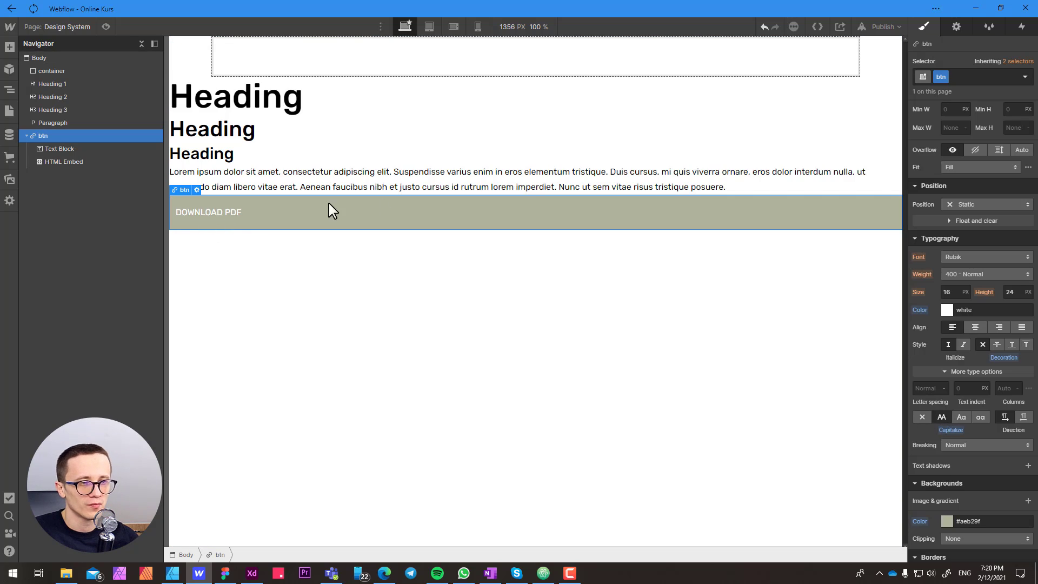
# Check the button label's font weight in Adobe XD and set the btn font weight to 500 - Medium in Webflow
pyautogui.hotkey('alt', 'Tab')
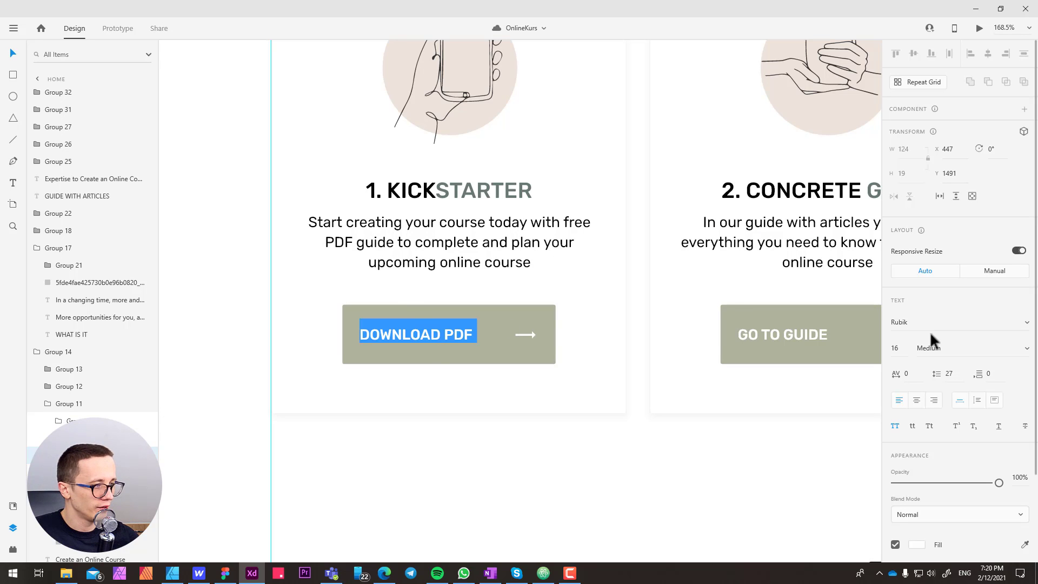
pyautogui.moveTo(925, 348); pyautogui.dragTo(936, 347)
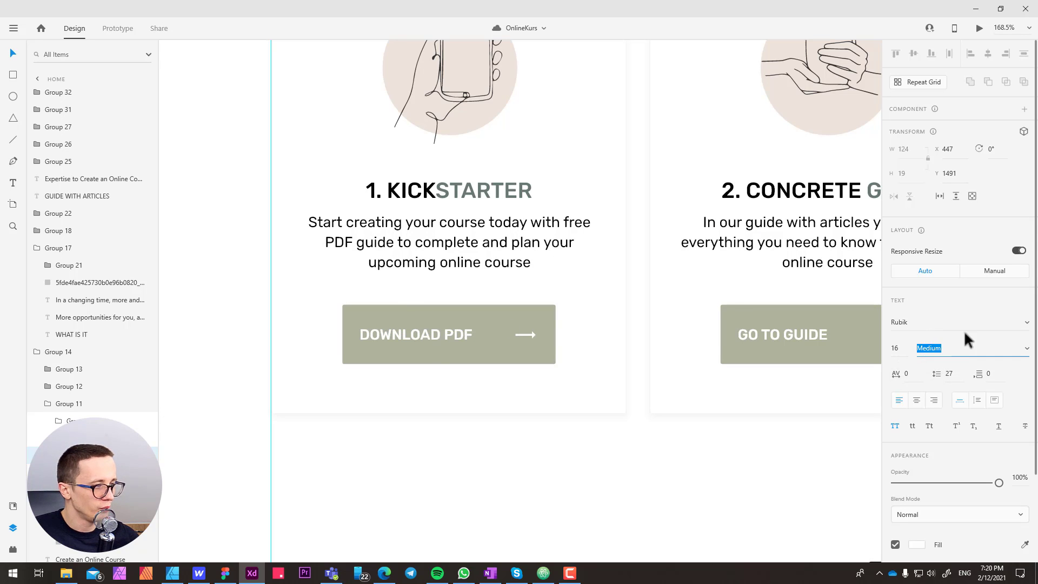
pyautogui.hotkey('alt', 'Tab')
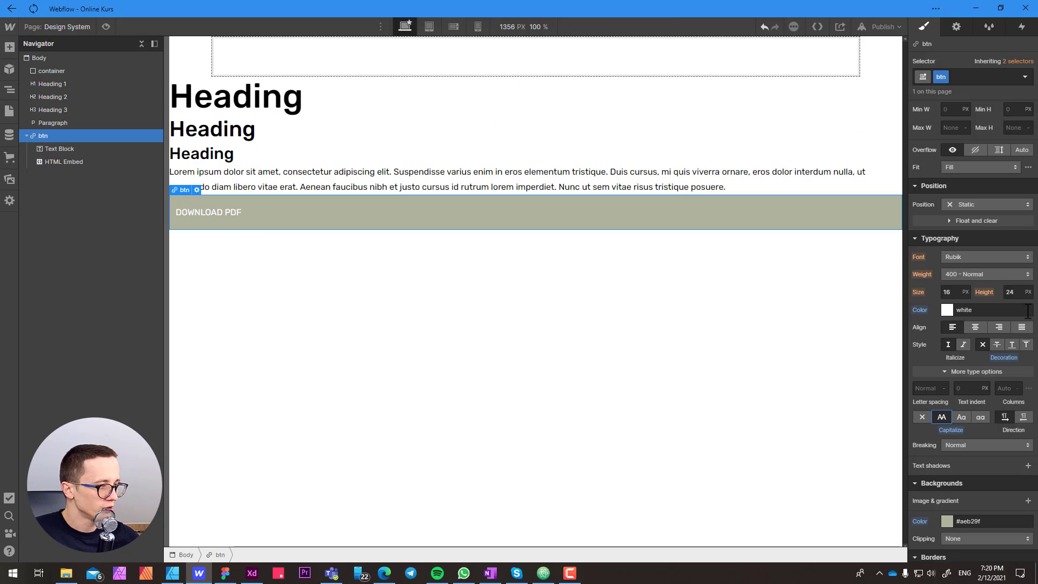
pyautogui.click(958, 271)
pyautogui.click(963, 287)
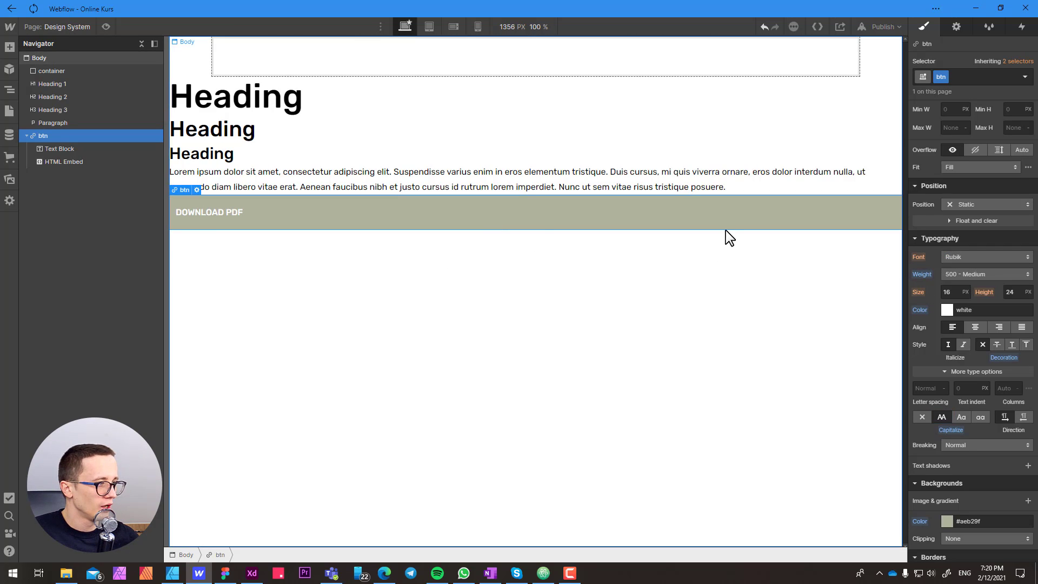
# Check the label's font size in Adobe XD and look up where the btn font size is inherited from in Webflow
pyautogui.hotkey('alt', 'Tab')
pyautogui.click(897, 351)
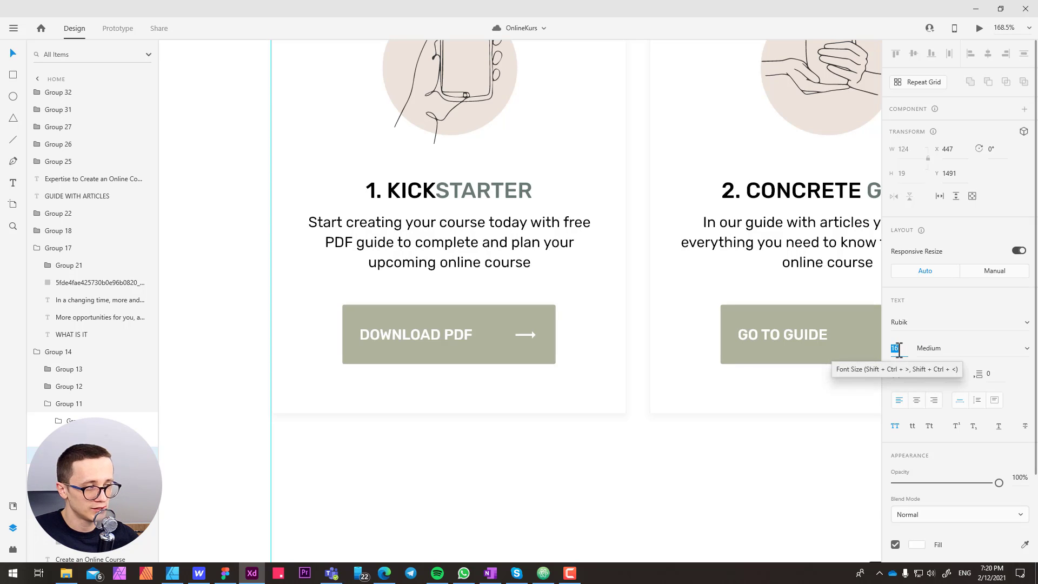
pyautogui.hotkey('alt', 'Tab')
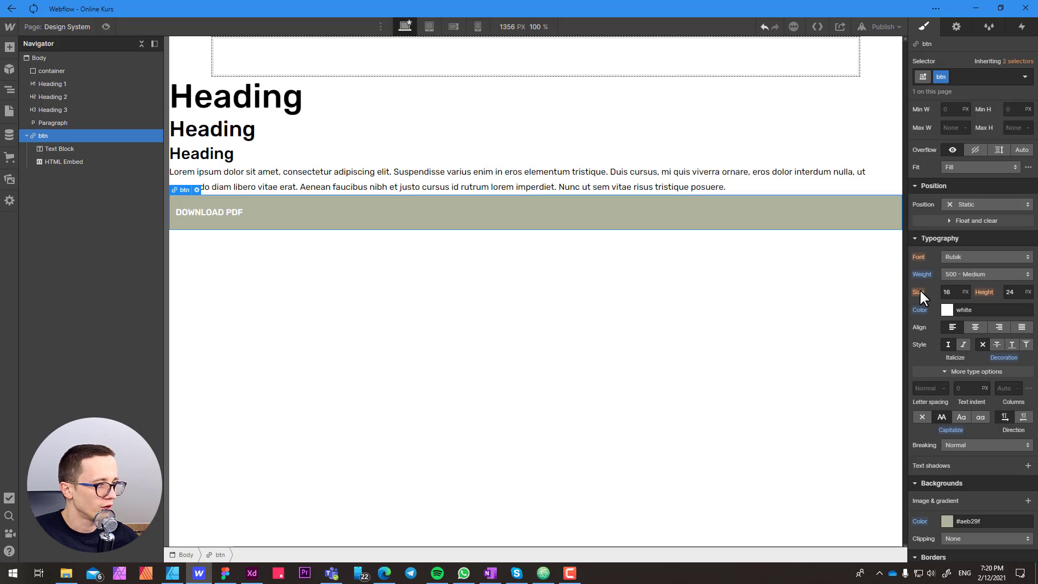
pyautogui.click(918, 292)
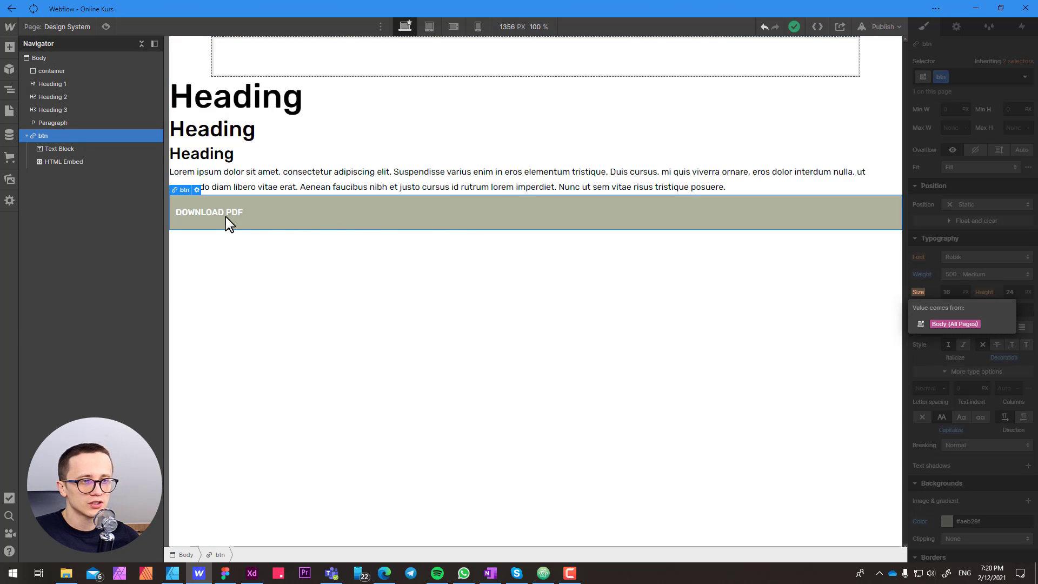
pyautogui.click(253, 271)
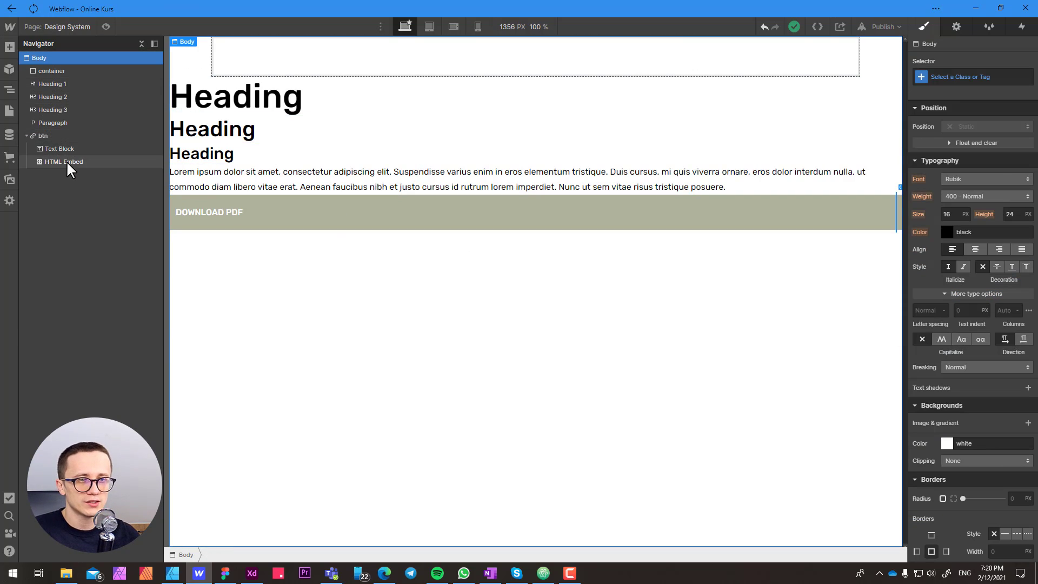
# Open the code editor of the HTML Embed inside the btn link block
pyautogui.click(67, 161)
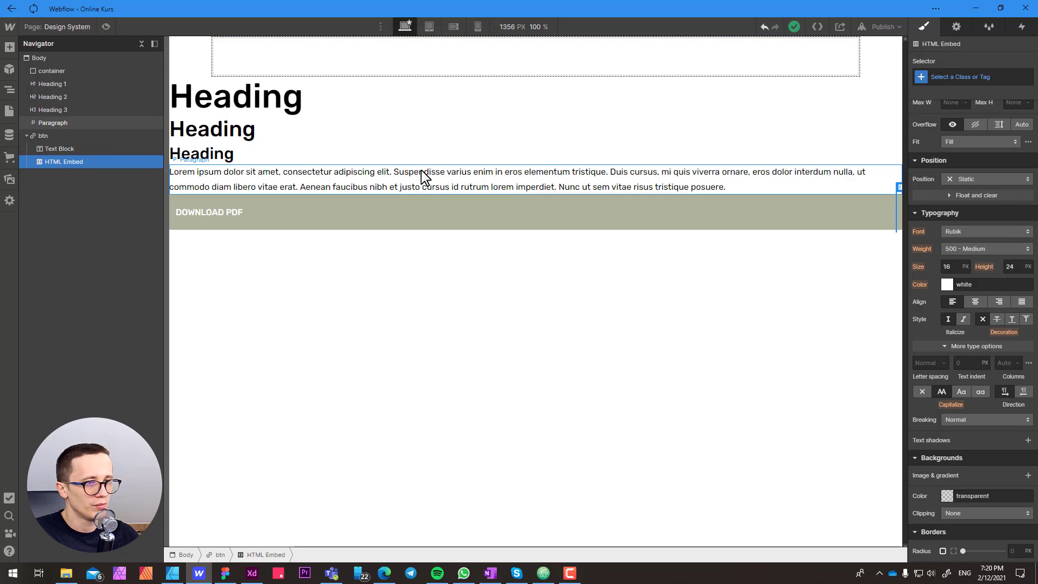
pyautogui.press('Return')
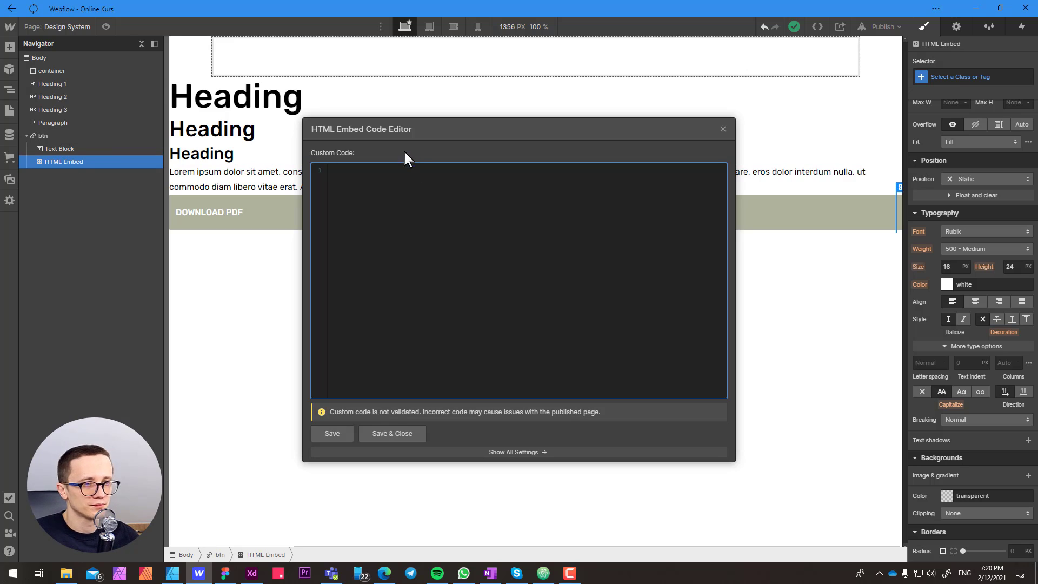
# In Adobe XD, export the Download PDF button's arrow as an optimized SVG to the Homepage folder, replacing the existing icons8-up-arrow.svg
pyautogui.hotkey('alt', 'Tab')
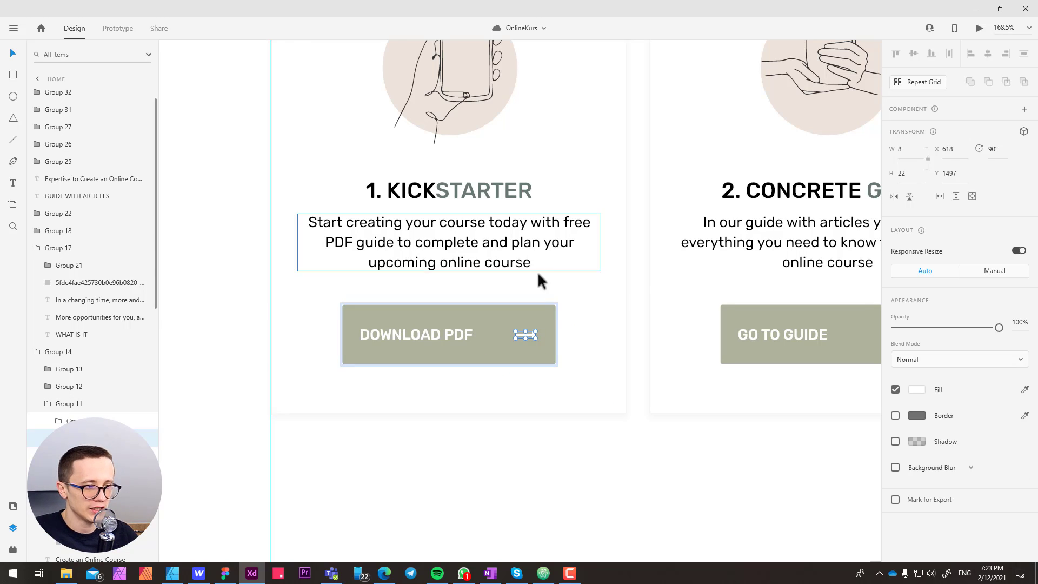
pyautogui.click(577, 339)
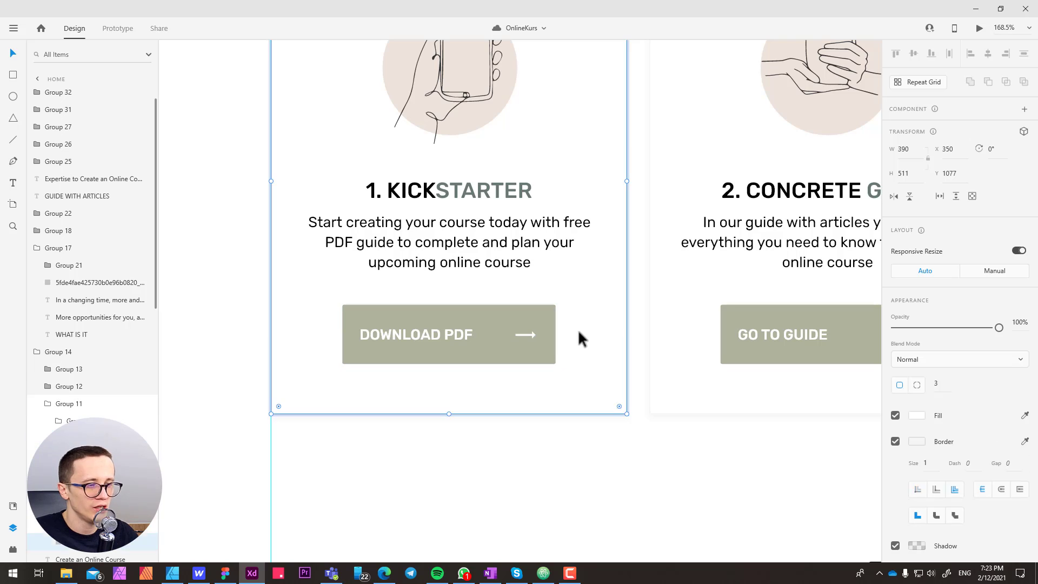
pyautogui.doubleClick(530, 334)
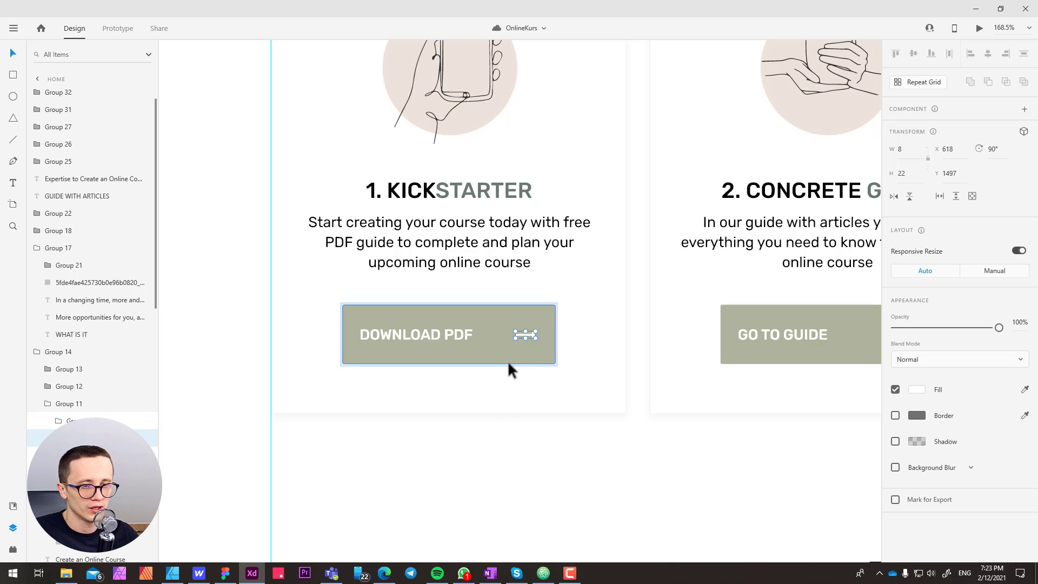
pyautogui.hotkey('ctrl', 'e')
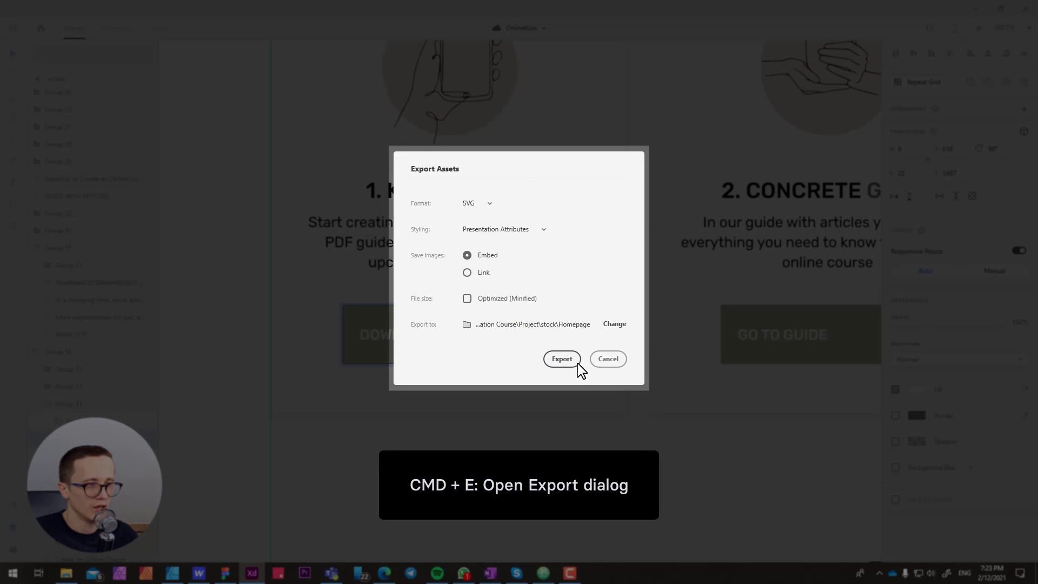
pyautogui.click(477, 209)
pyautogui.click(477, 213)
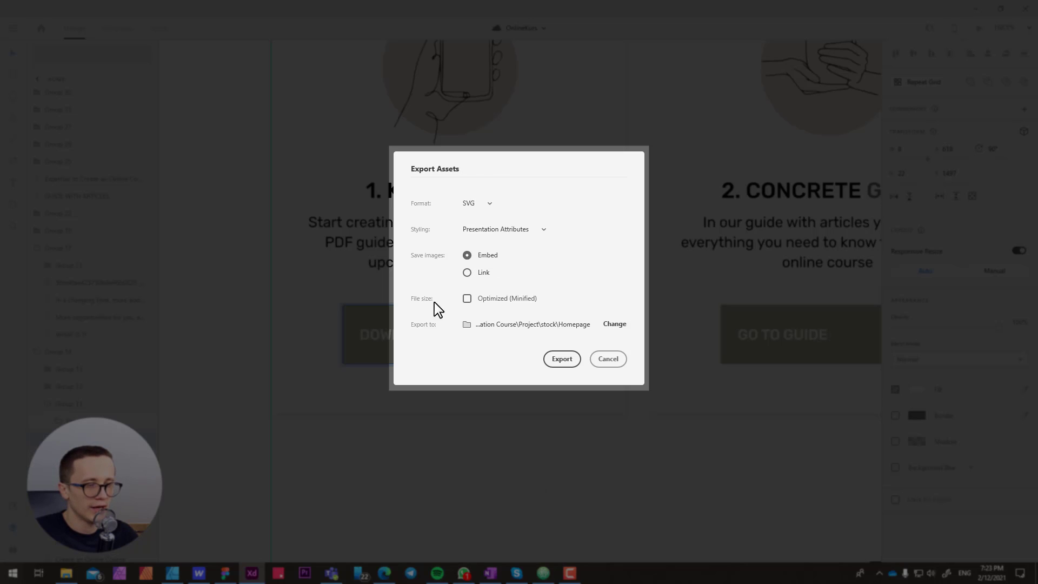
pyautogui.click(466, 299)
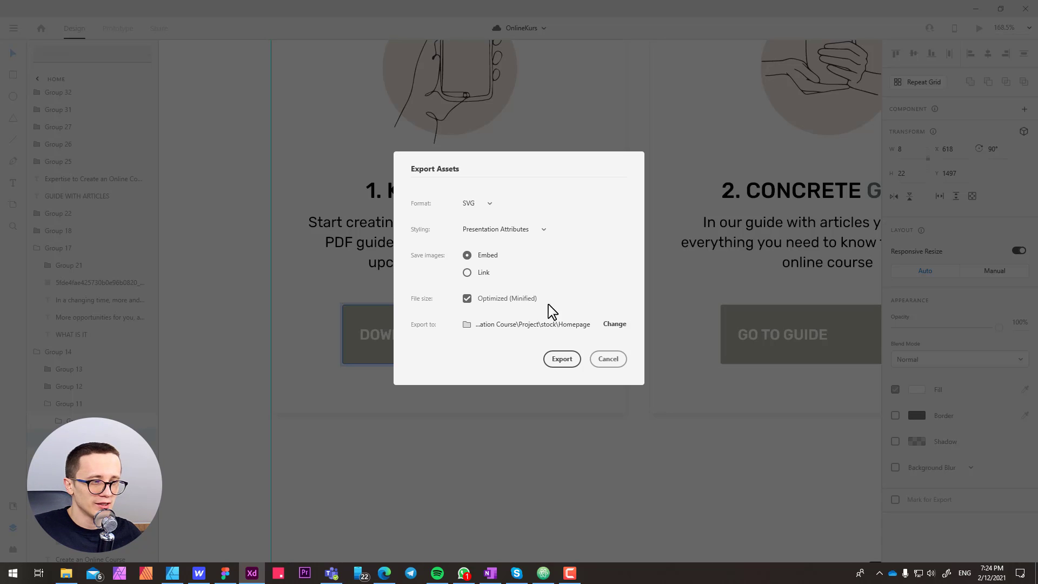
pyautogui.click(568, 361)
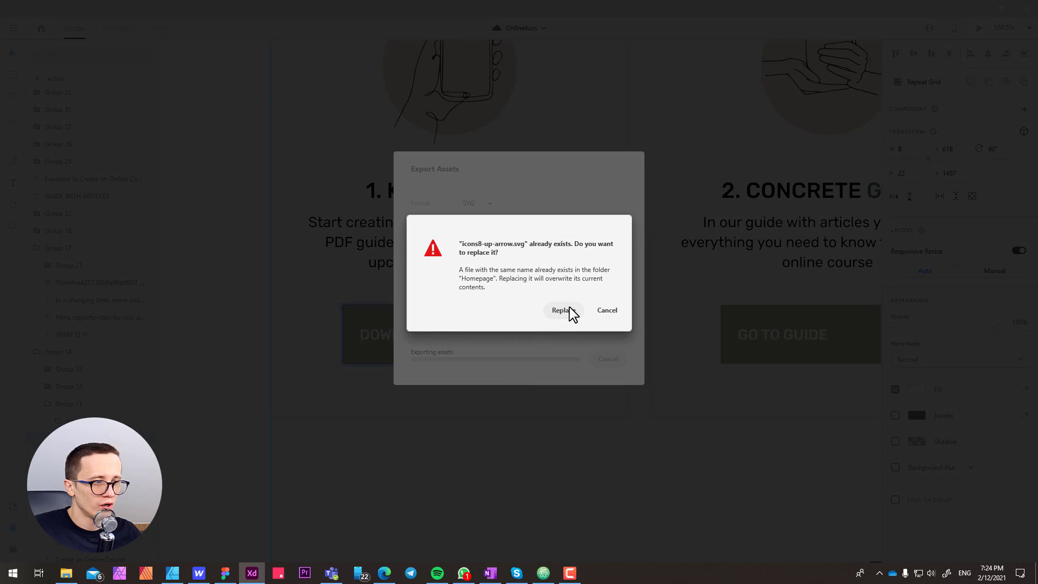
pyautogui.click(566, 311)
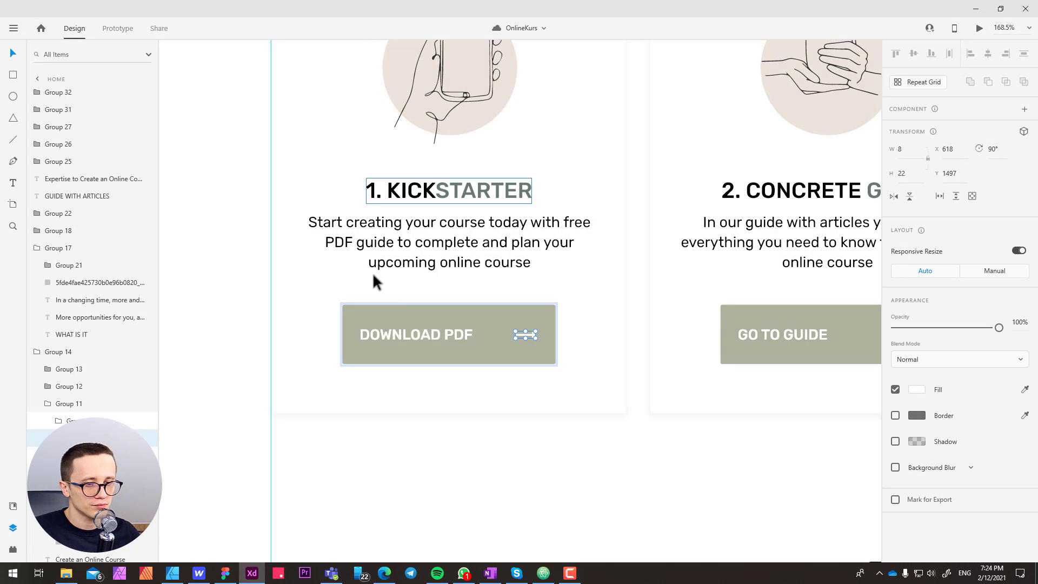
# Switch to File Explorer and open the exported icons8-up-arrow SVG file from the Homepage folder in Atom
pyautogui.click(66, 573)
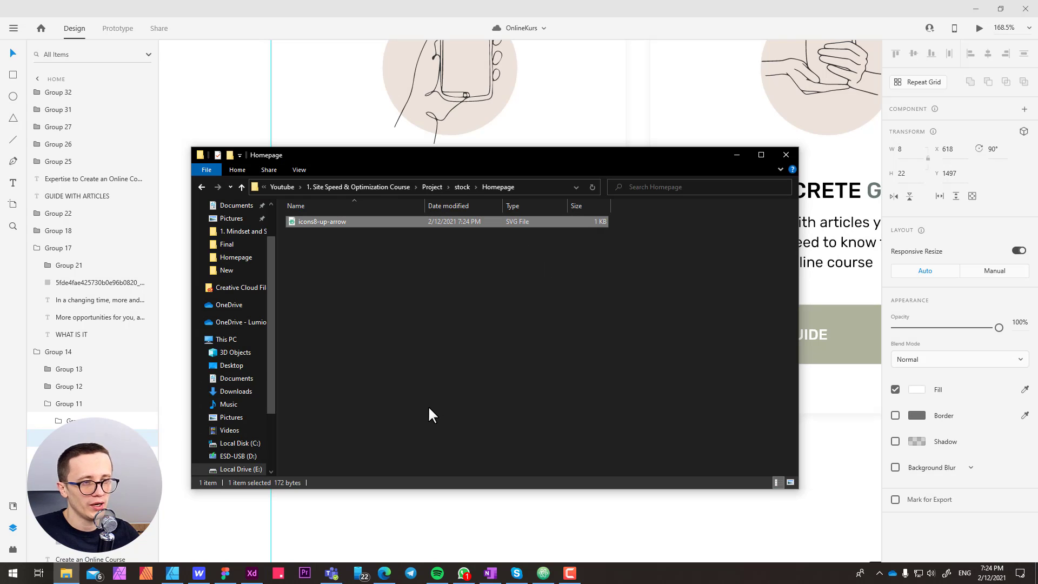
pyautogui.rightClick(329, 220)
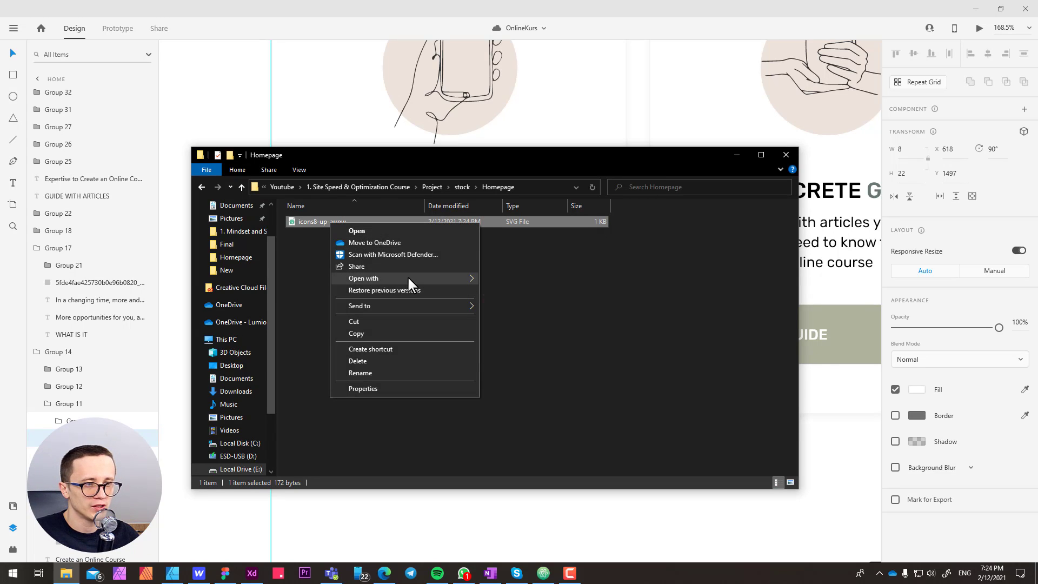
pyautogui.moveTo(409, 279)
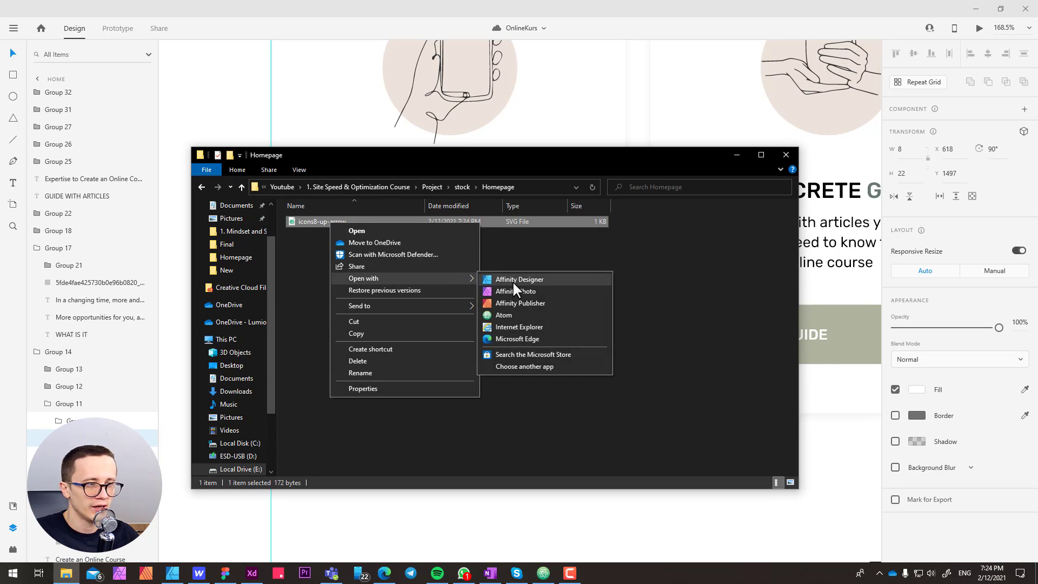
pyautogui.click(503, 315)
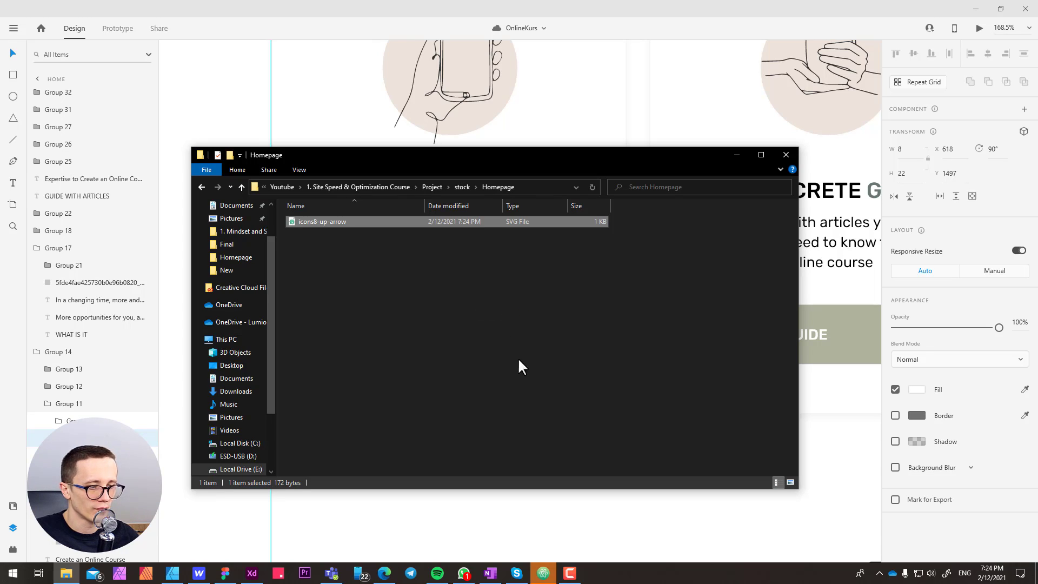
# Switch to Atom and delete the fill="#fff" attribute from the path in icons8-up-arrow.svg
pyautogui.click(543, 574)
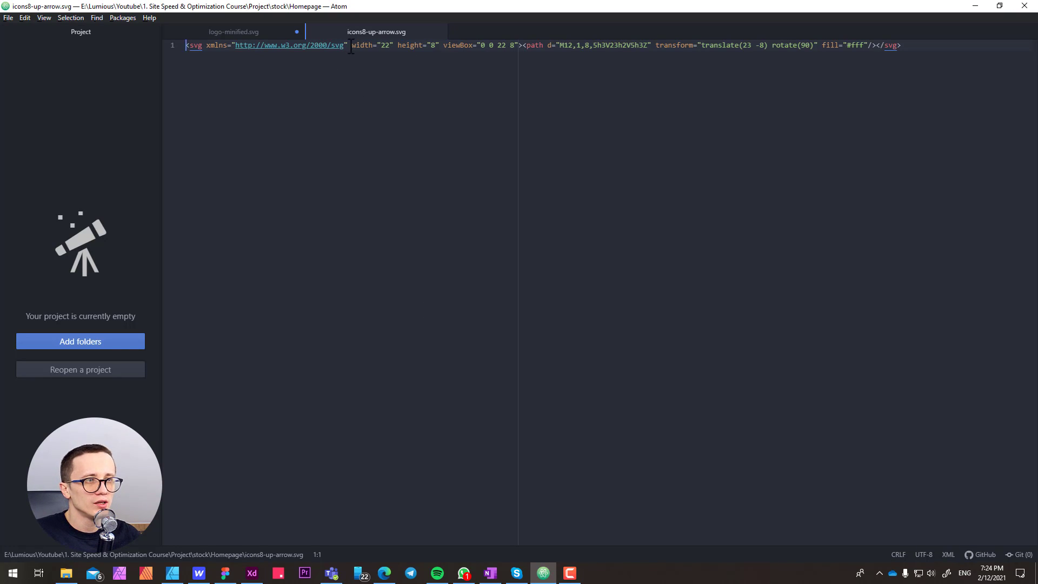
pyautogui.moveTo(352, 45); pyautogui.dragTo(440, 47)
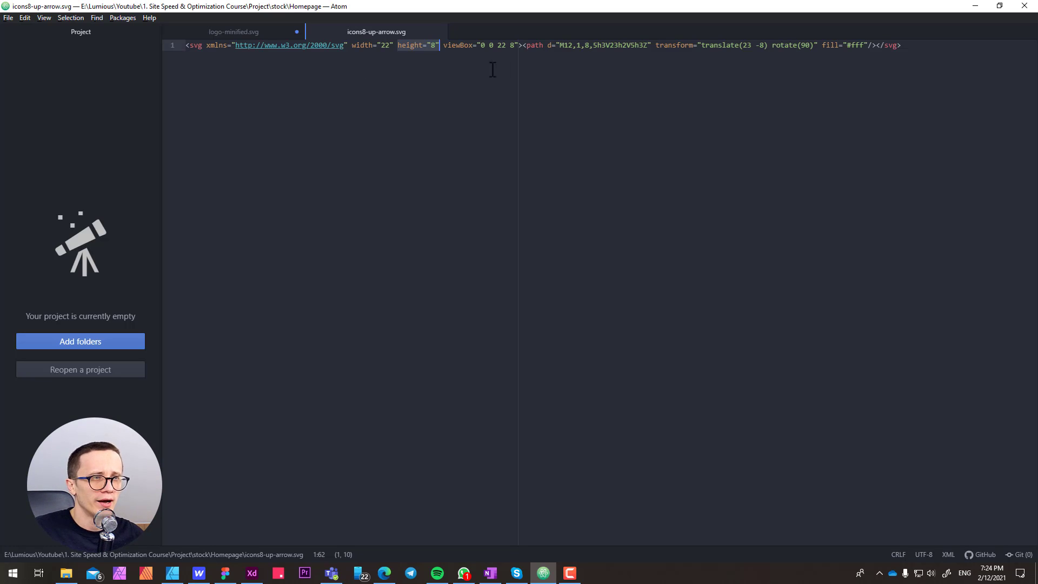
pyautogui.click(354, 46)
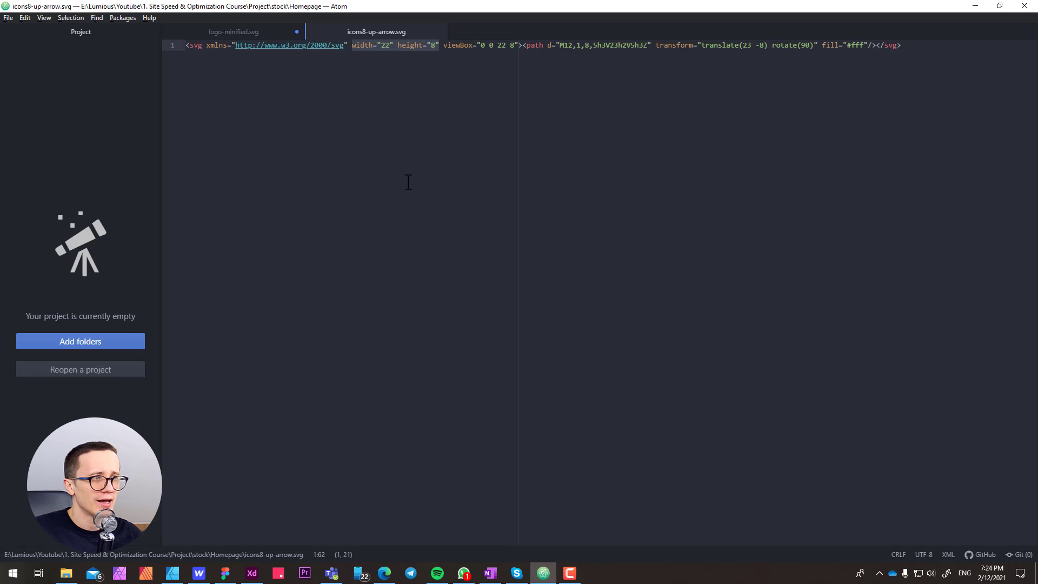
pyautogui.hotkey('shift', 'Right')
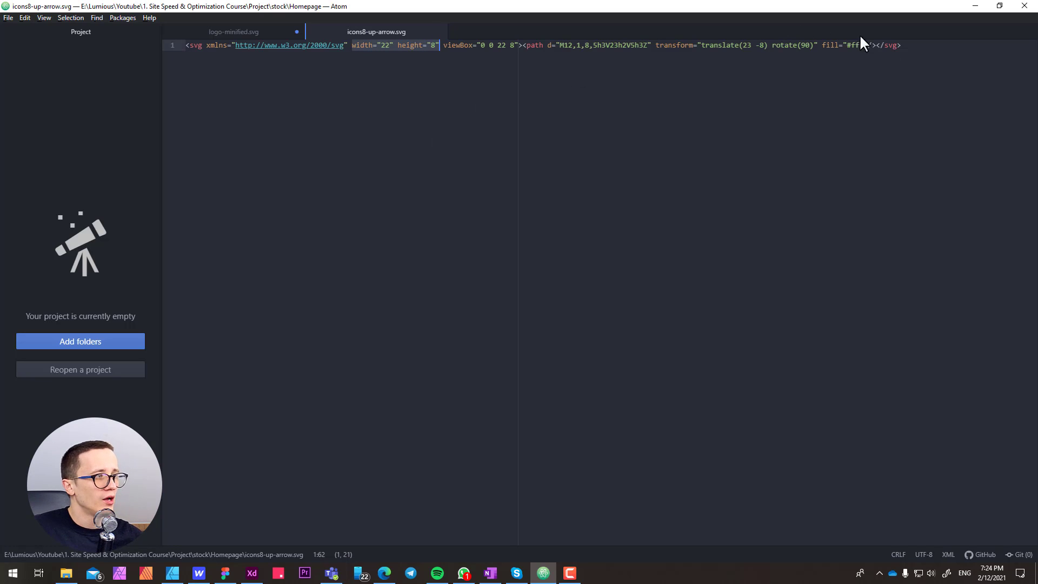
pyautogui.moveTo(822, 46); pyautogui.dragTo(865, 52)
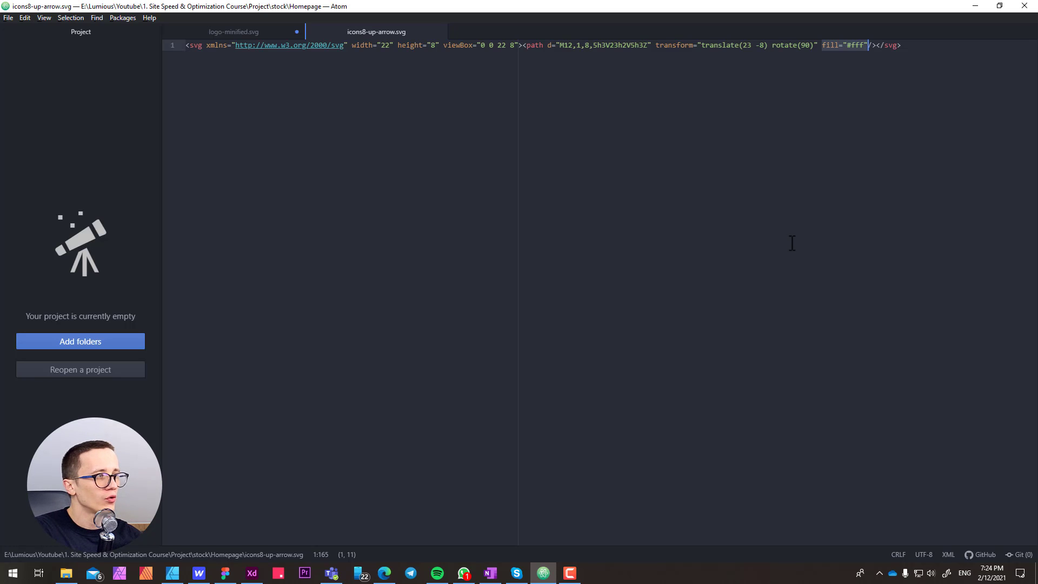
pyautogui.press('BackSpace')
pyautogui.press('BackSpace')
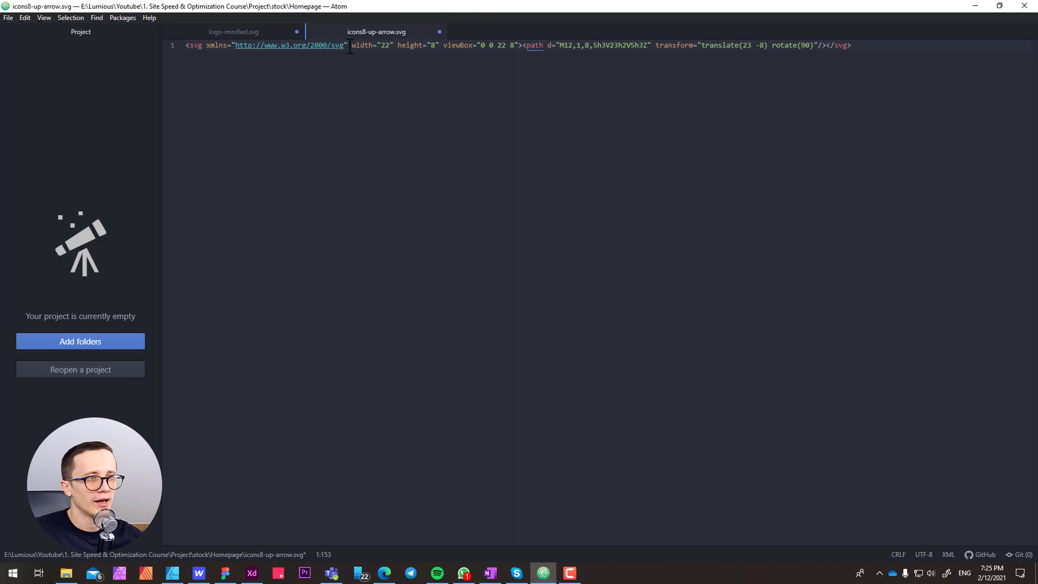
# Add the attribute fill="currentColor" to the opening svg tag, before the width attribute
pyautogui.click(351, 47)
pyautogui.write('fill=')
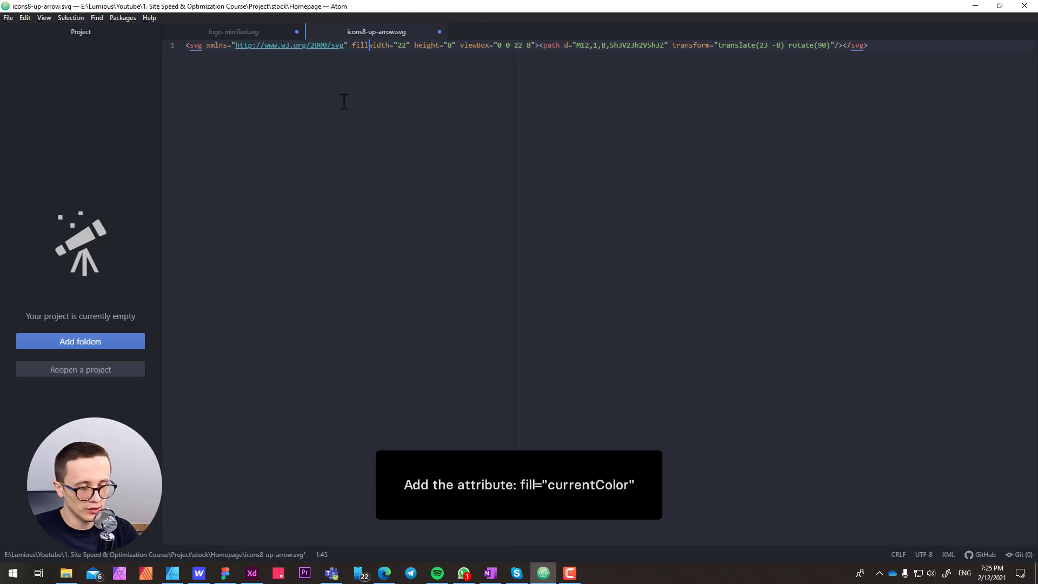
pyautogui.write('""')
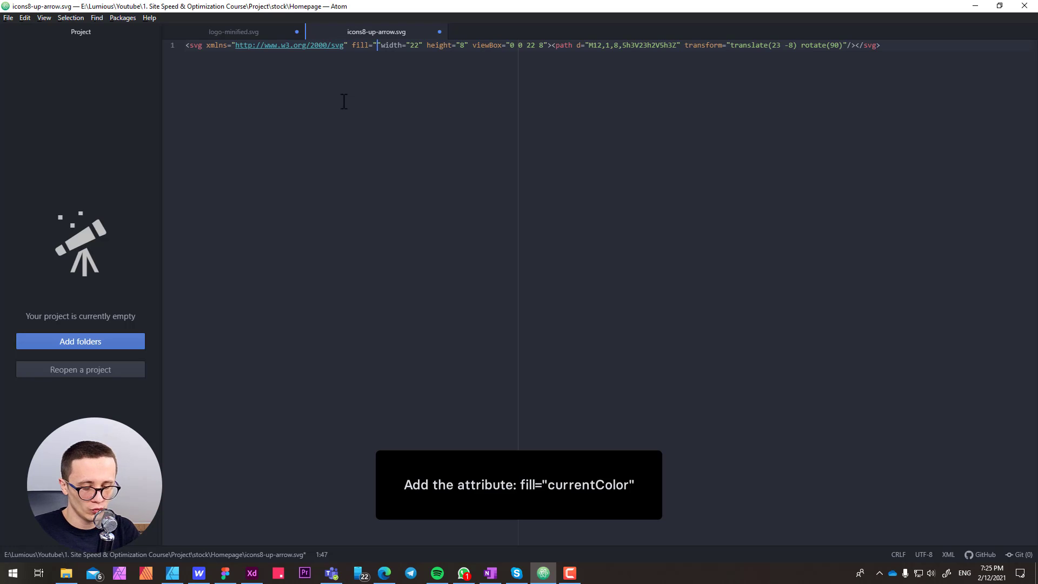
pyautogui.write('currentColo')
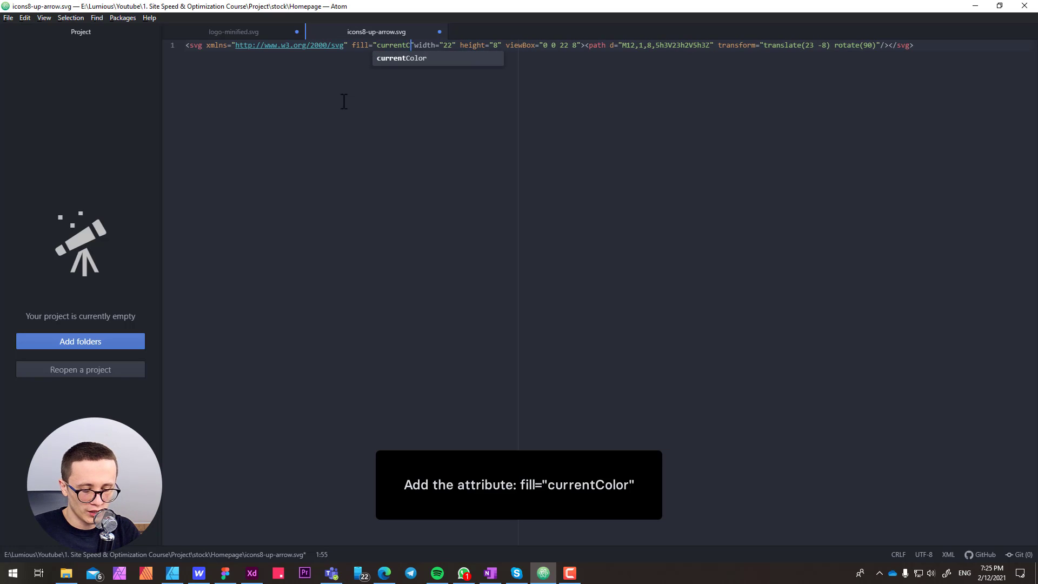
pyautogui.write('r')
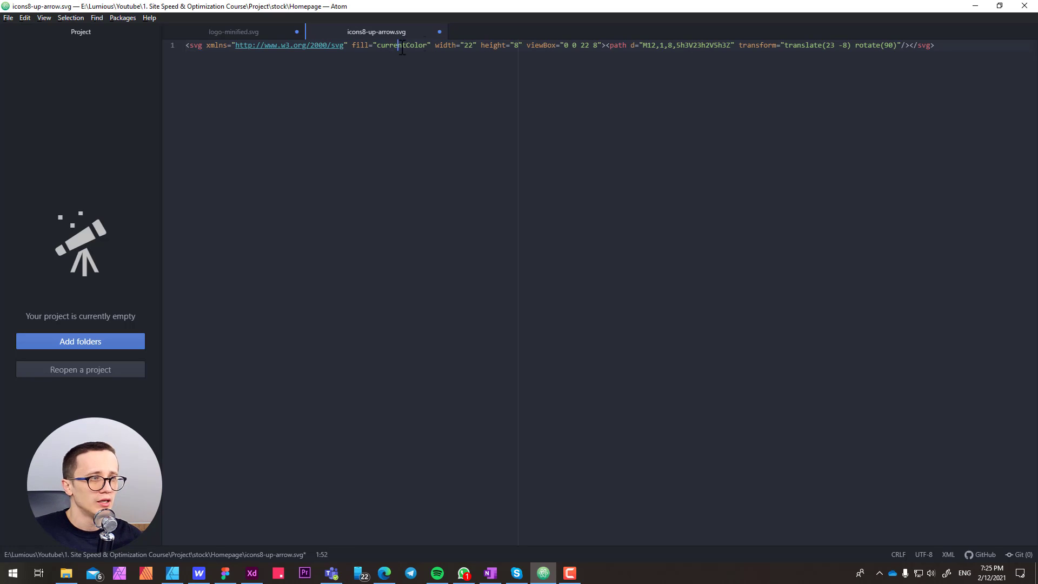
# Copy the entire SVG code, paste it into the open HTML Embed code editor in Webflow, and save and close it
pyautogui.moveTo(958, 47); pyautogui.dragTo(174, 59)
pyautogui.hotkey('ctrl', 'c')
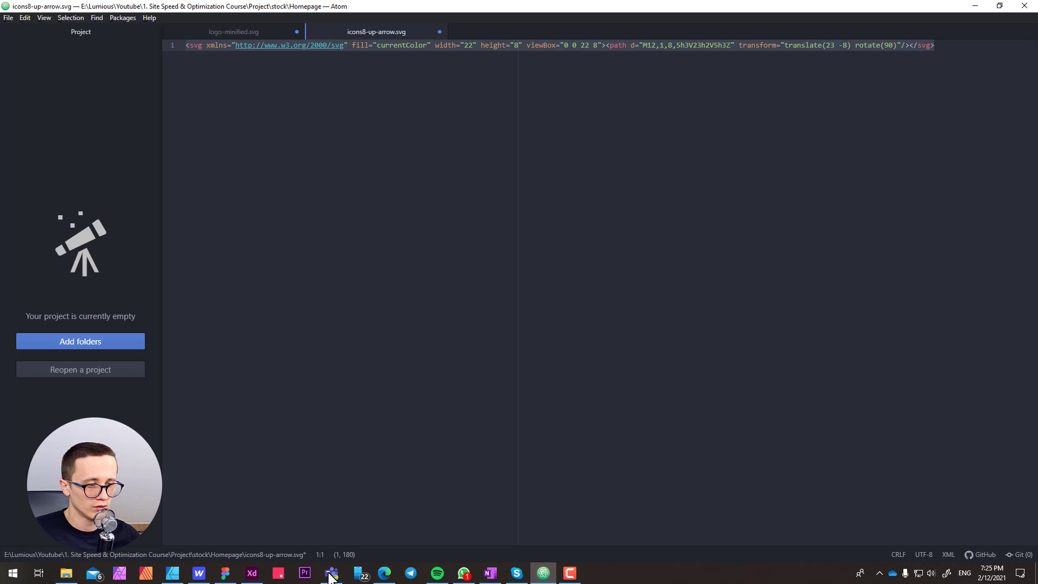
pyautogui.click(199, 573)
pyautogui.hotkey('ctrl', 'v')
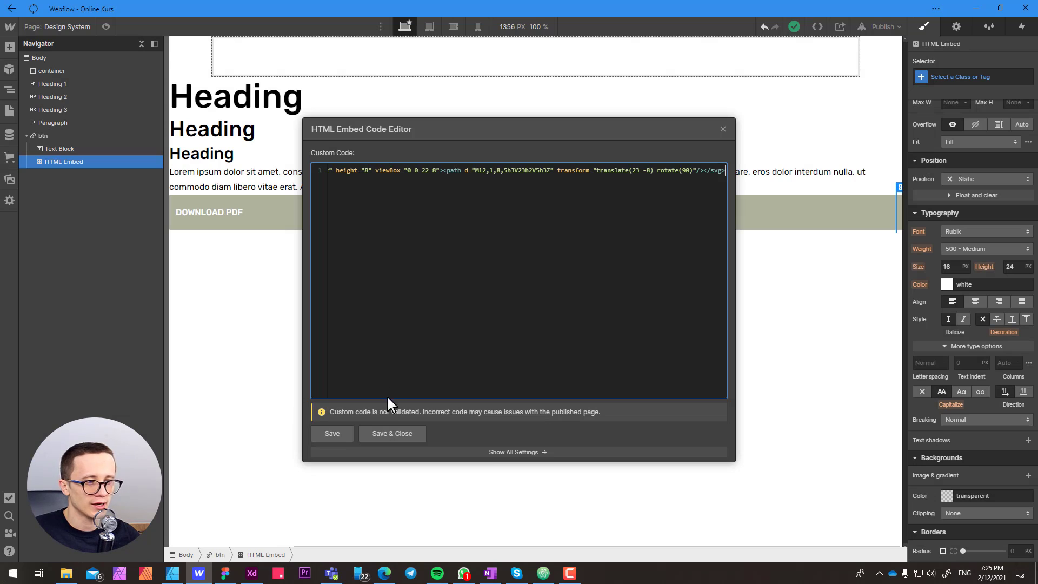
pyautogui.click(387, 433)
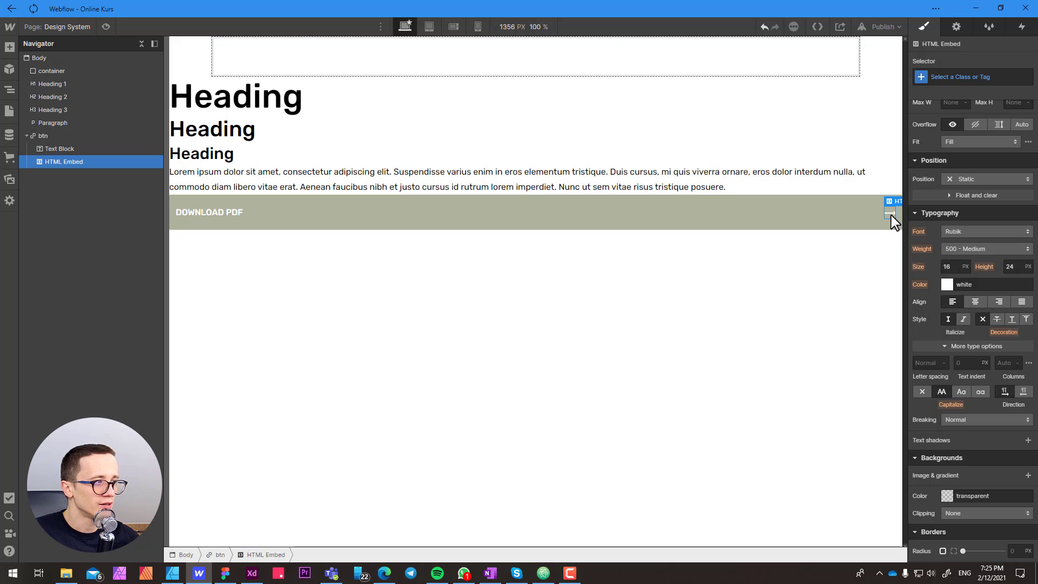
# Test dark and red (#ff4040) text colours on the btn link, ending back on white
pyautogui.click(861, 219)
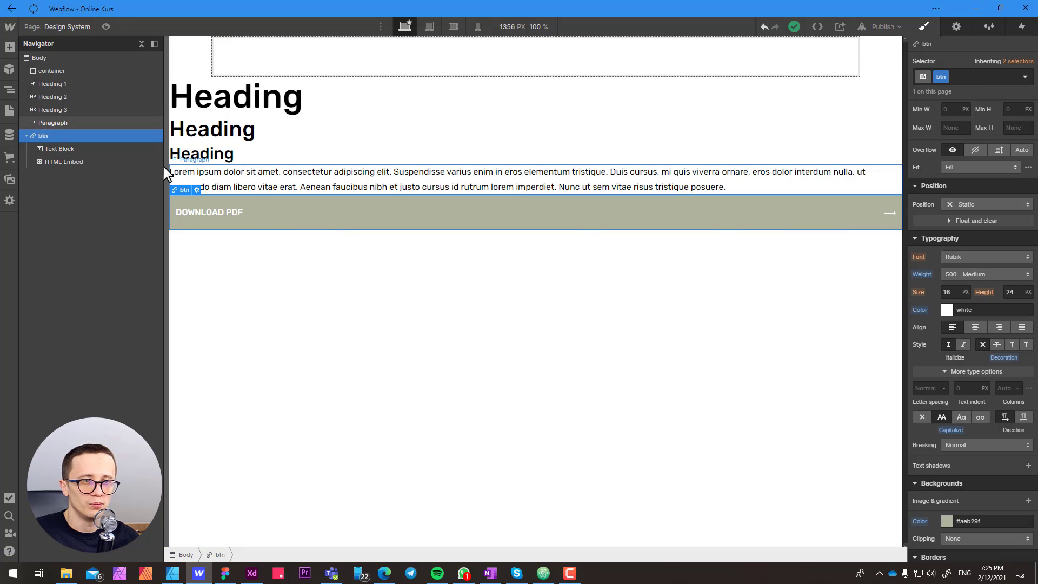
pyautogui.click(947, 312)
pyautogui.click(944, 386)
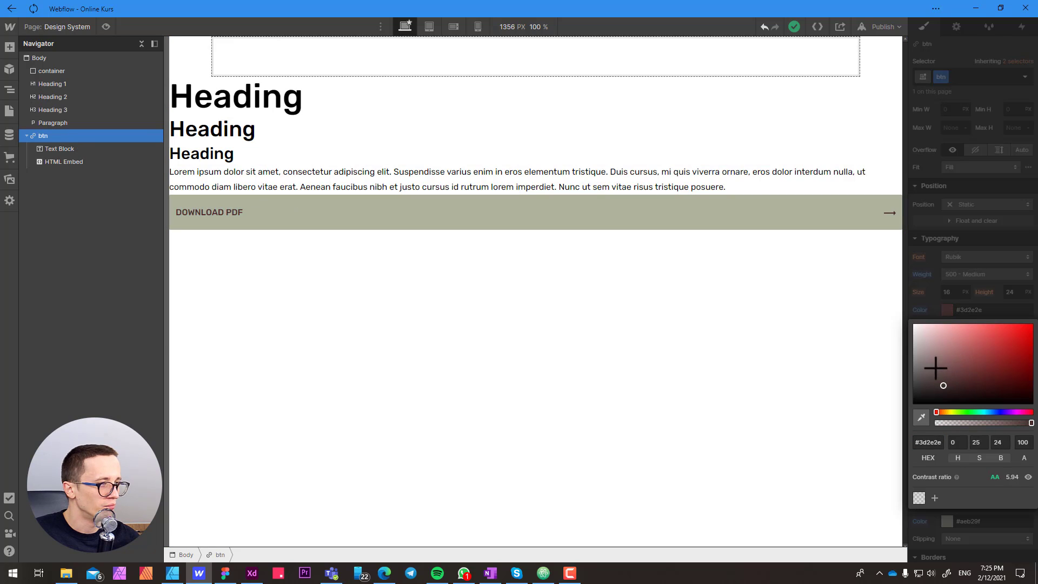
pyautogui.click(997, 330)
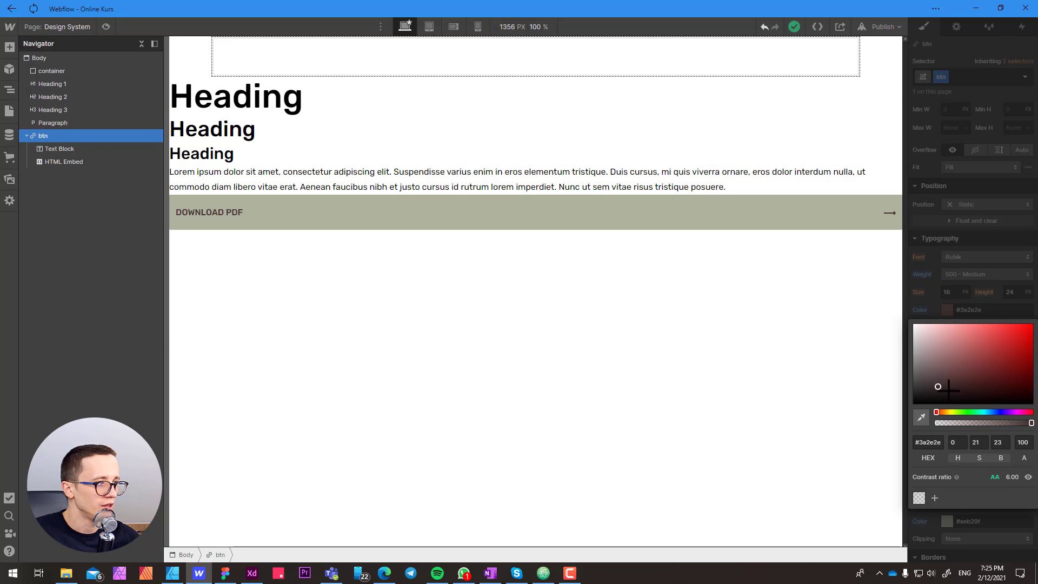
pyautogui.click(1004, 324)
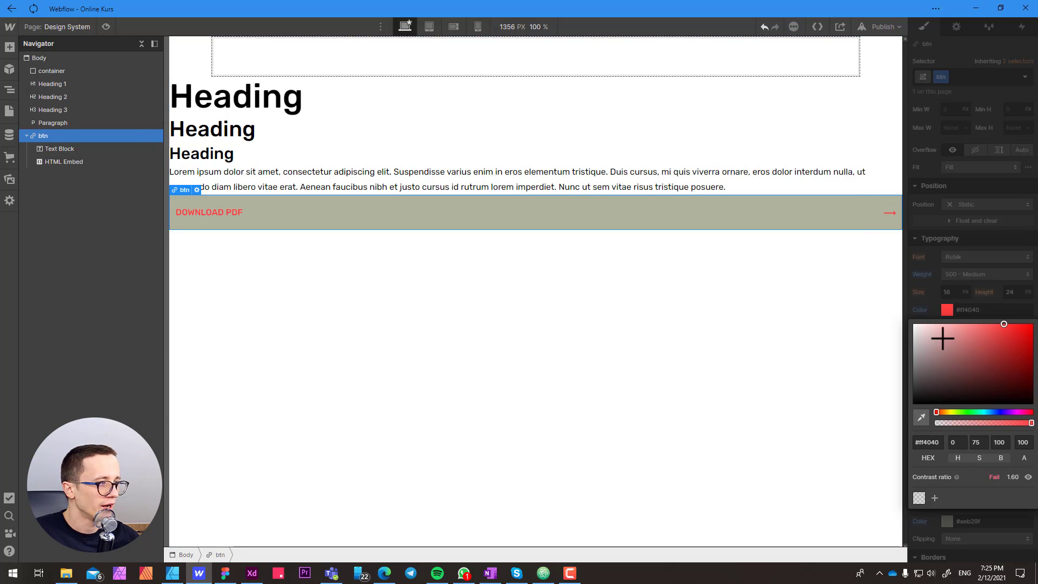
pyautogui.moveTo(943, 339); pyautogui.dragTo(901, 318)
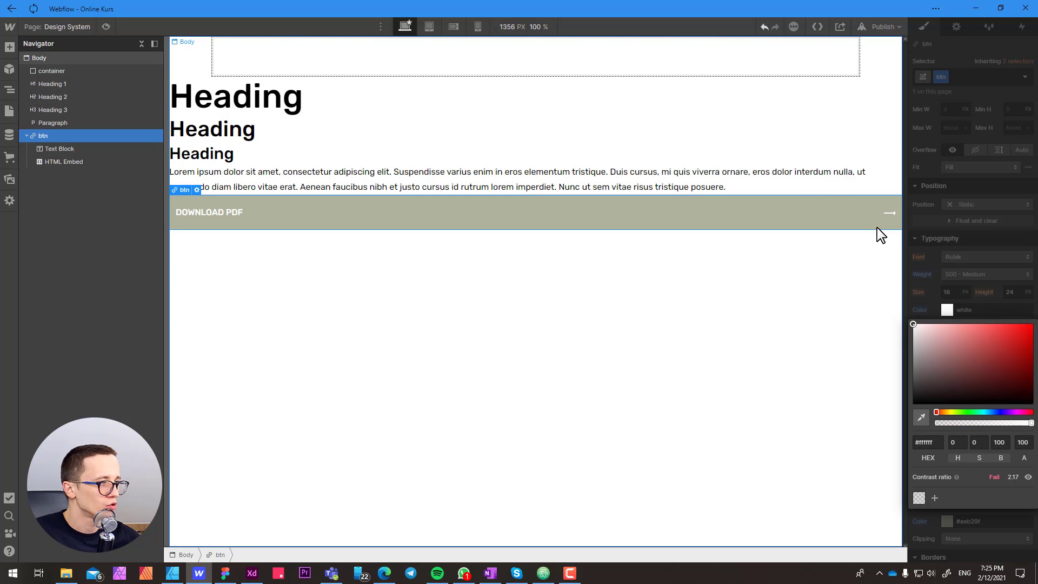
# Give the arrow's HTML Embed inside the button a new class named btn-arrow
pyautogui.click(889, 214)
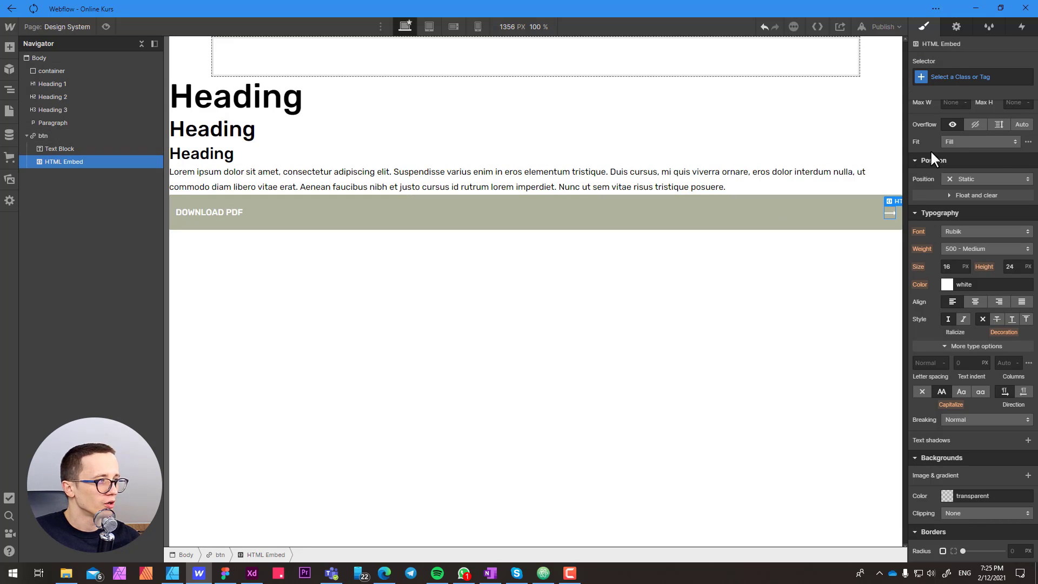
pyautogui.click(955, 77)
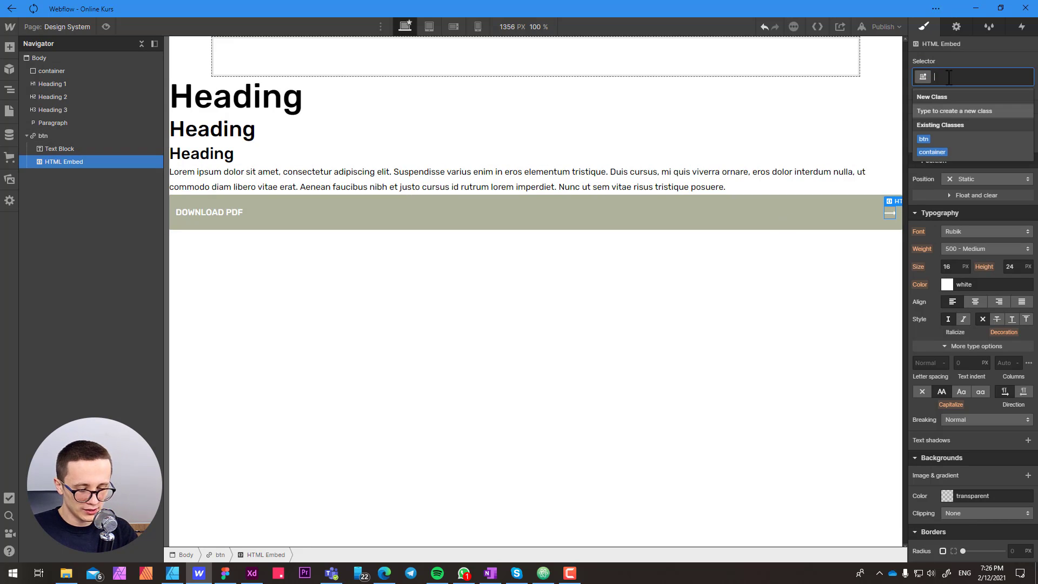
pyautogui.write('btn-ar')
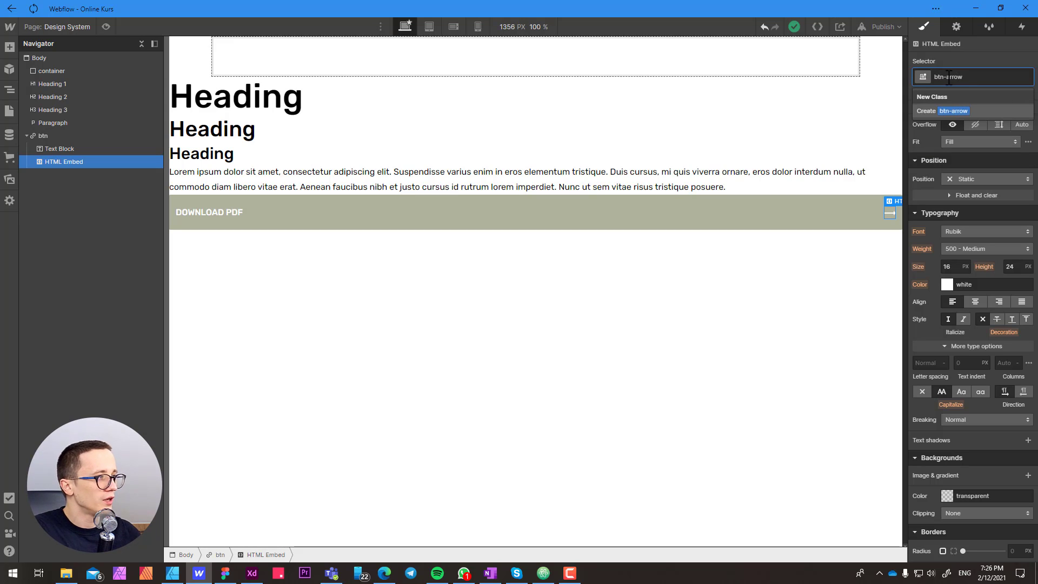
pyautogui.write('row')
pyautogui.press('Return')
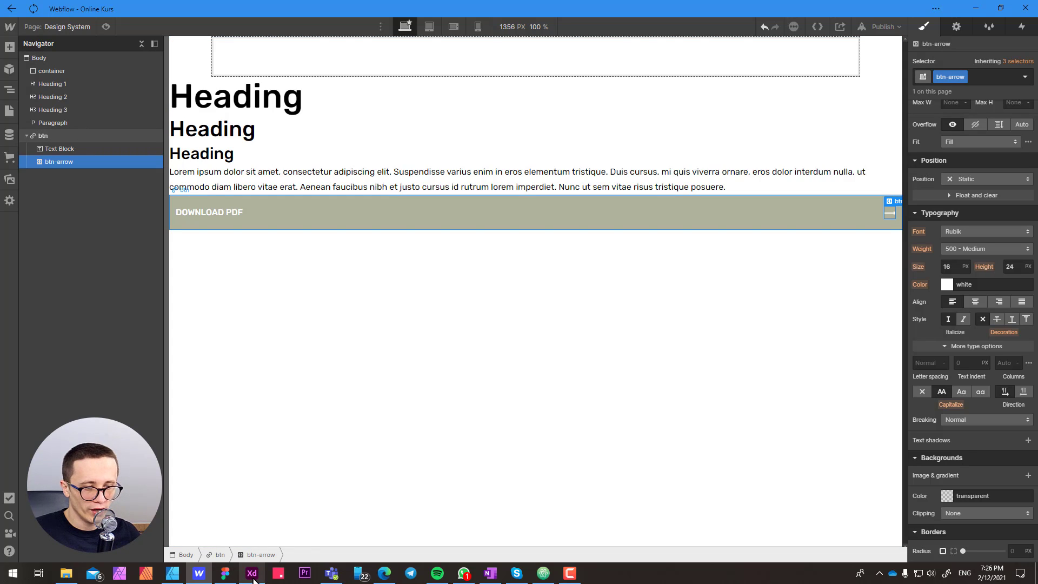
# Inspect the arrow's size in the DOWNLOAD PDF button in Adobe XD, and its SVG code in Atom
pyautogui.moveTo(254, 577)
pyautogui.click(255, 507)
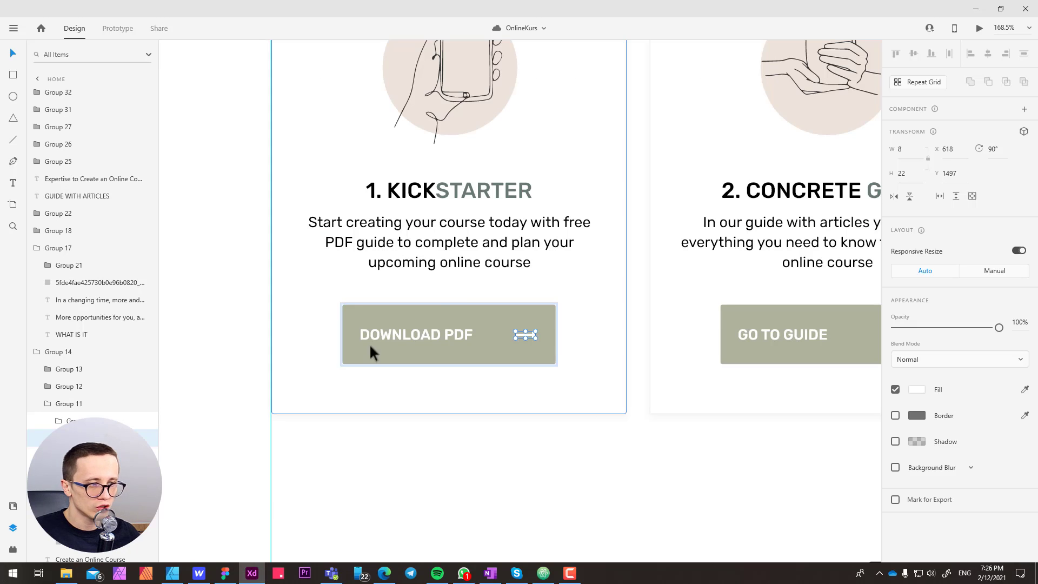
pyautogui.click(544, 377)
pyautogui.hscroll(2, 554, 340)
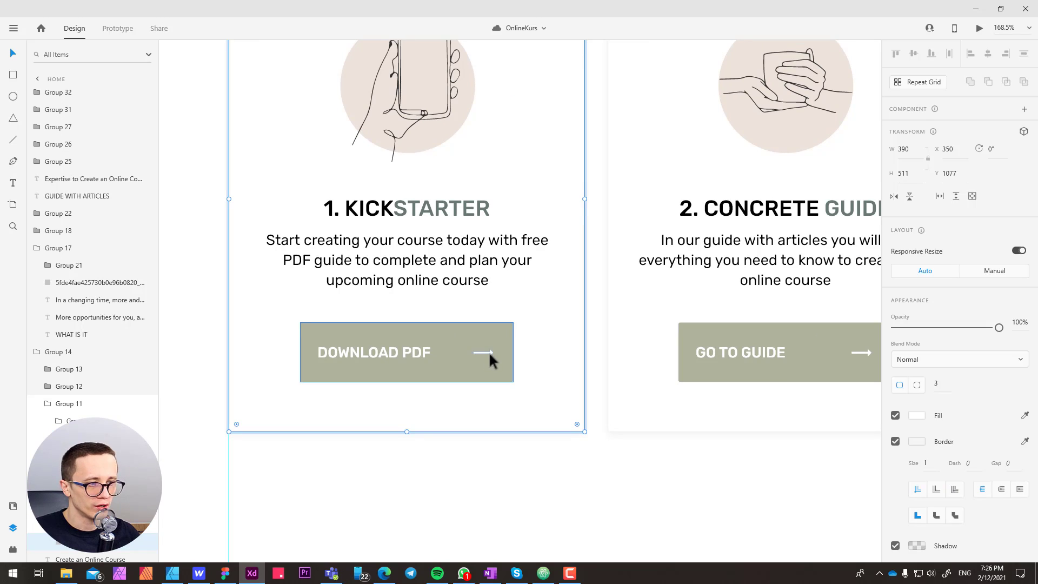
pyautogui.doubleClick(490, 351)
pyautogui.doubleClick(491, 350)
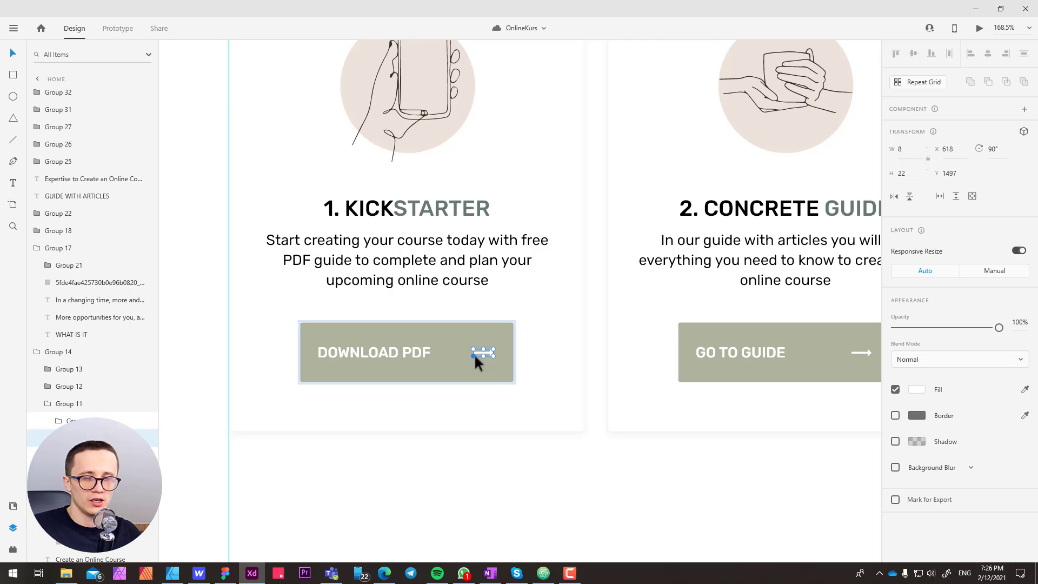
pyautogui.scroll(-2, 265, 186)
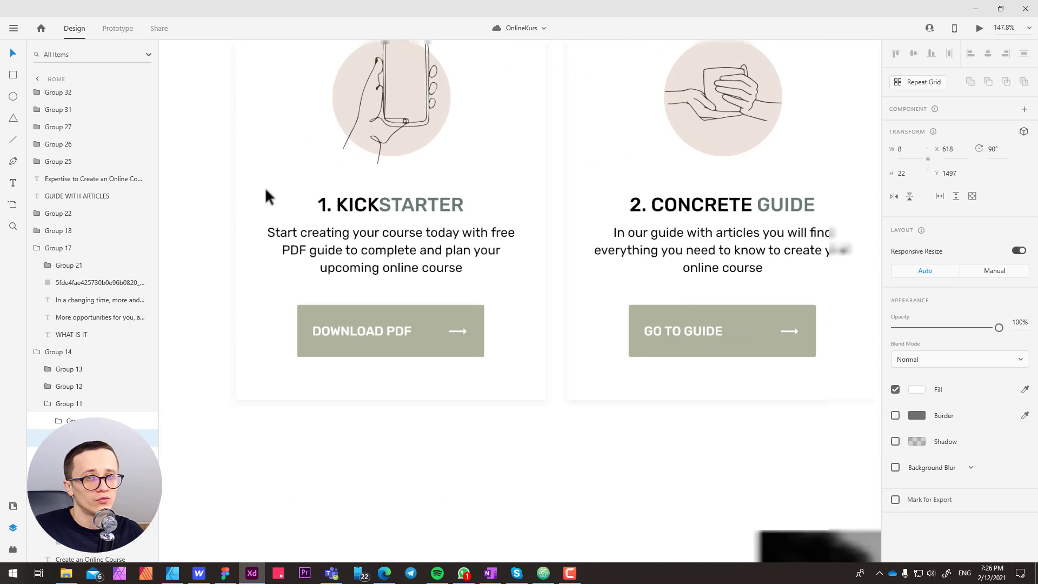
pyautogui.scroll(3, 462, 324)
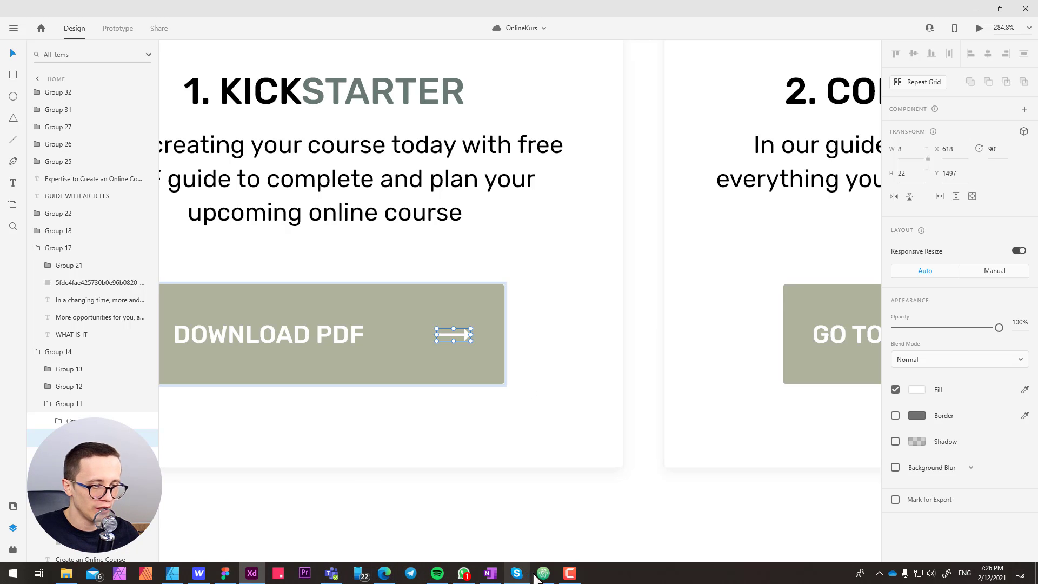
pyautogui.click(543, 574)
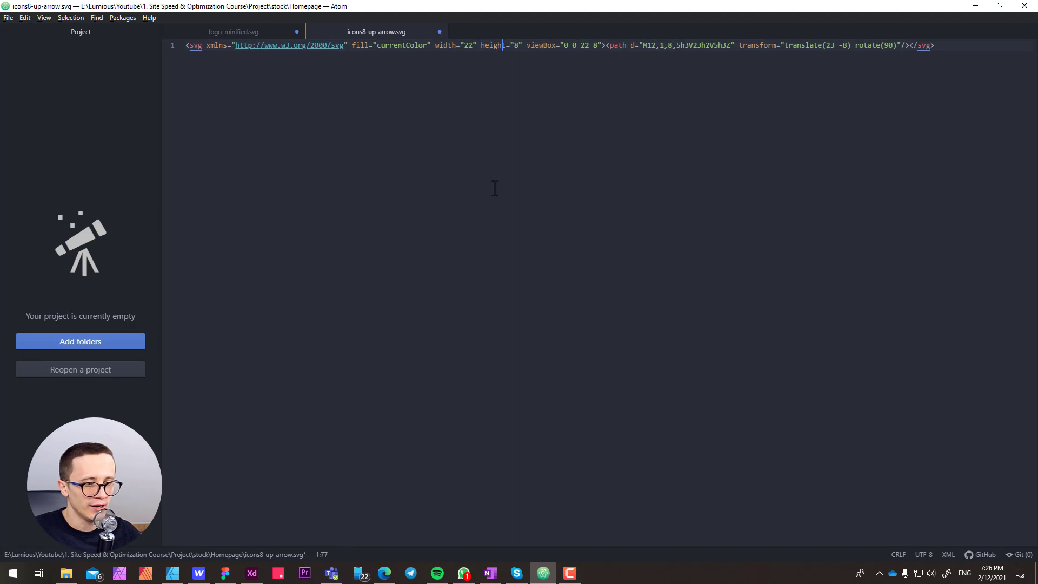
# Switch to Webflow and set the btn-arrow embed's width and height to 24 px each
pyautogui.click(199, 573)
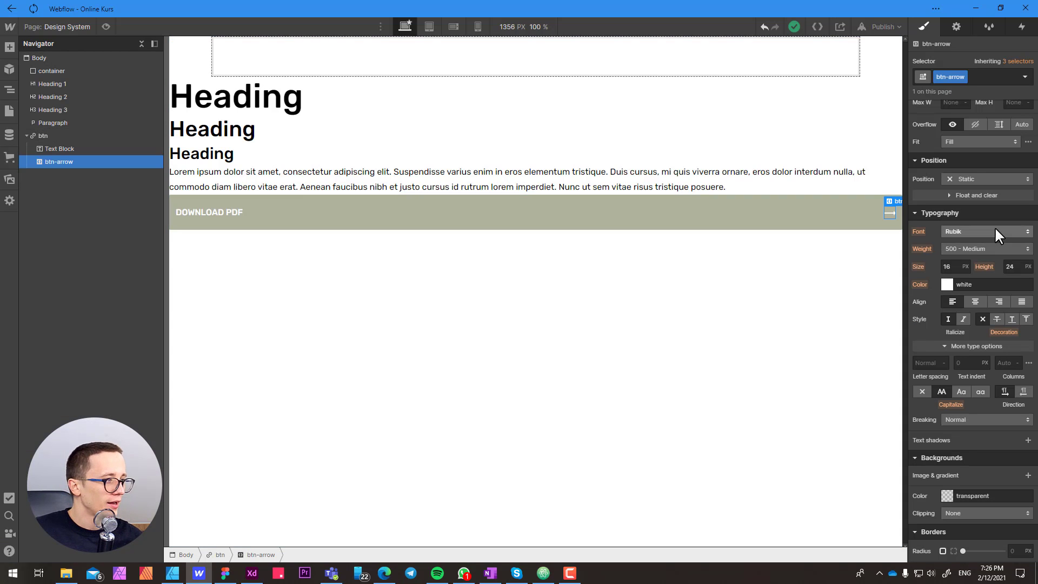
pyautogui.scroll(5, 956, 168)
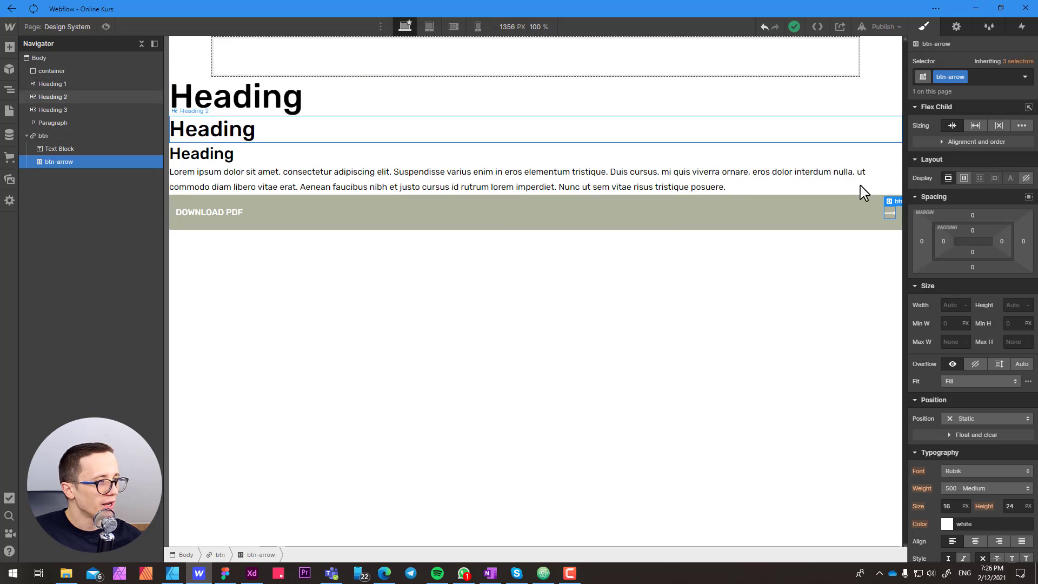
pyautogui.click(948, 306)
pyautogui.write('22')
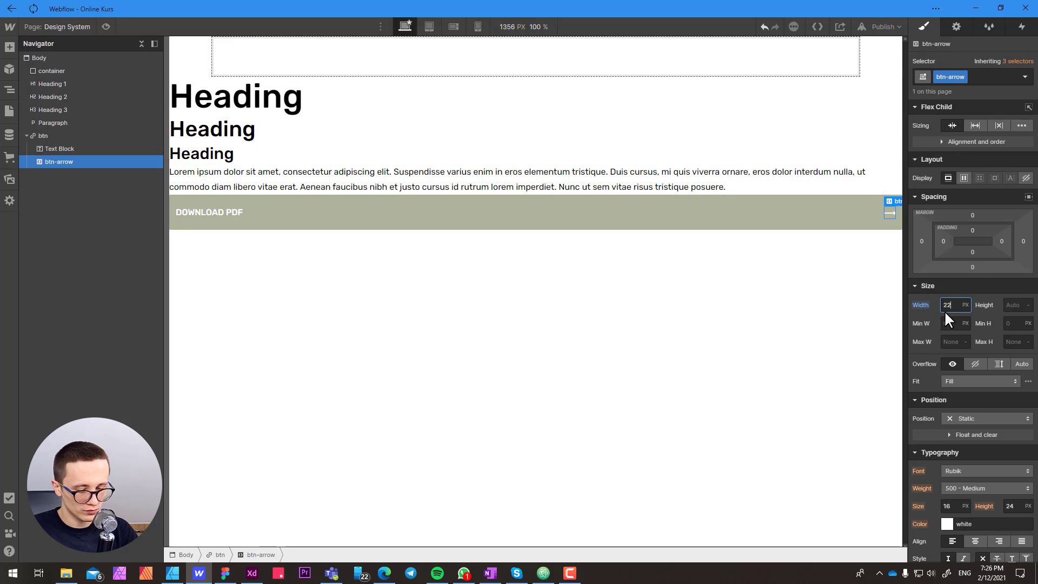
pyautogui.write('4')
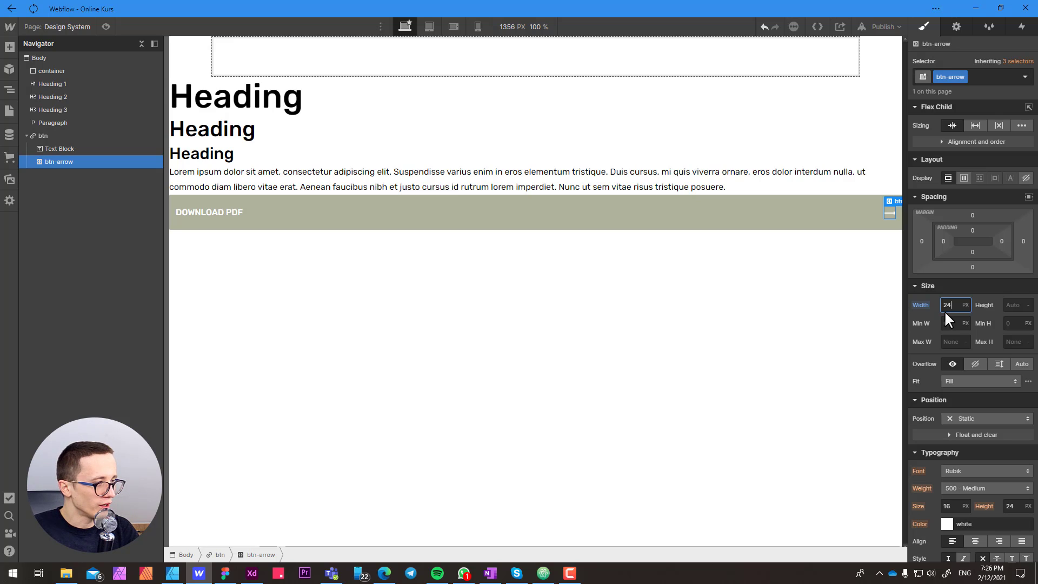
pyautogui.press('Tab')
pyautogui.write('24')
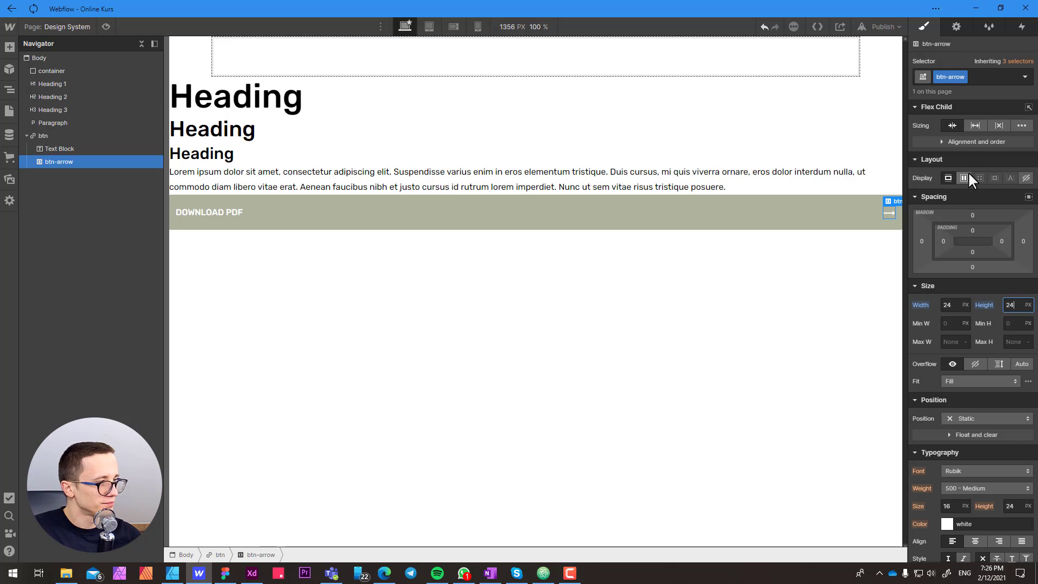
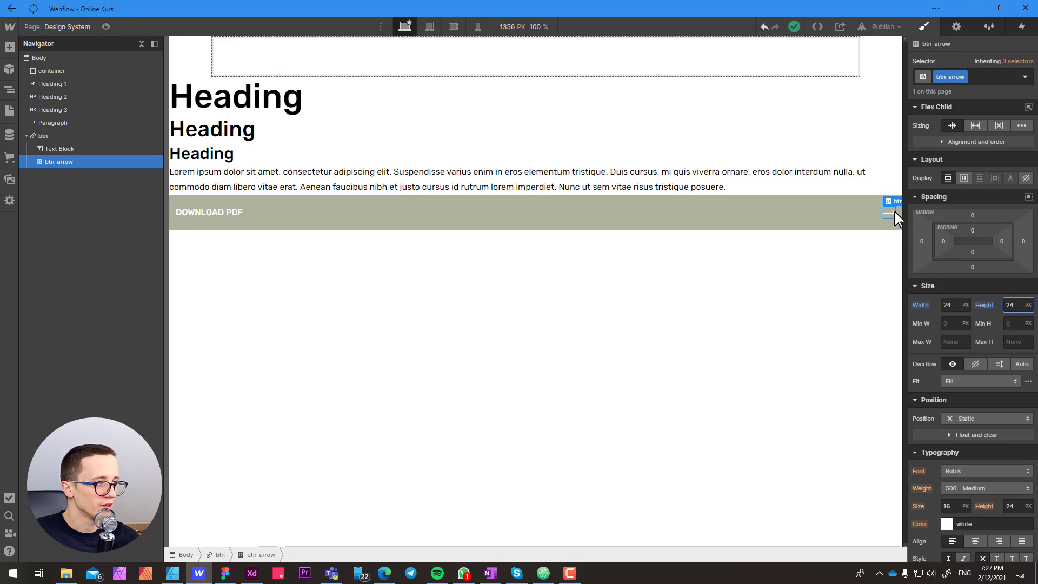
# Make the btn-arrow embed a horizontal flex container with its content centred in both align and justify
pyautogui.click(962, 177)
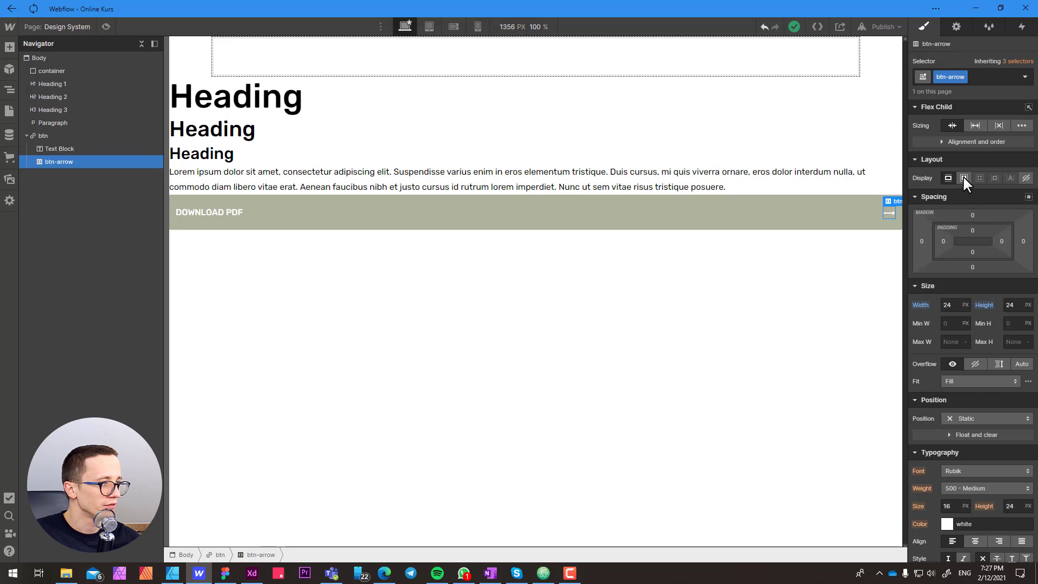
pyautogui.click(968, 216)
pyautogui.click(968, 234)
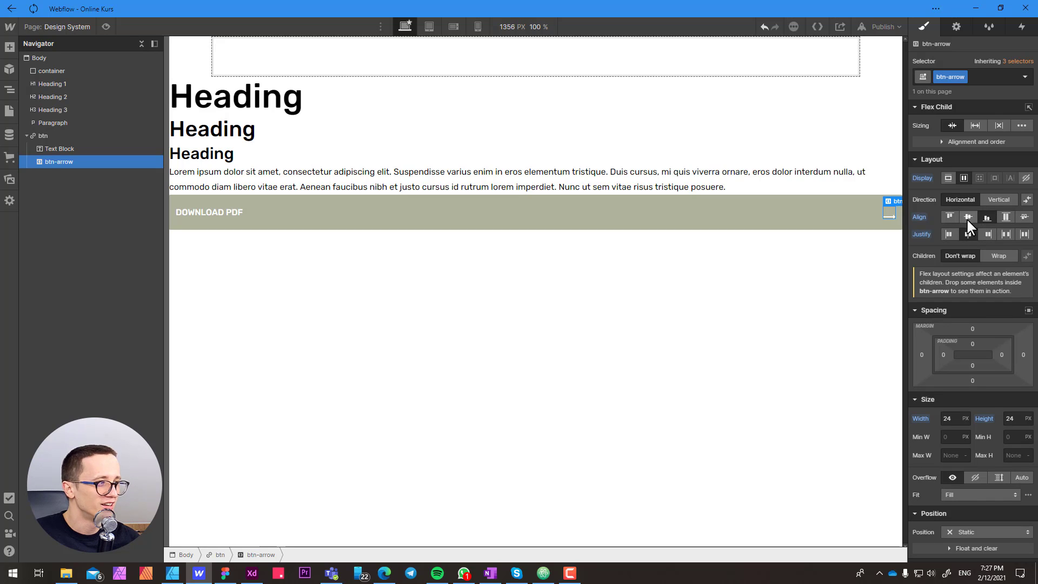
pyautogui.click(893, 222)
pyautogui.click(887, 218)
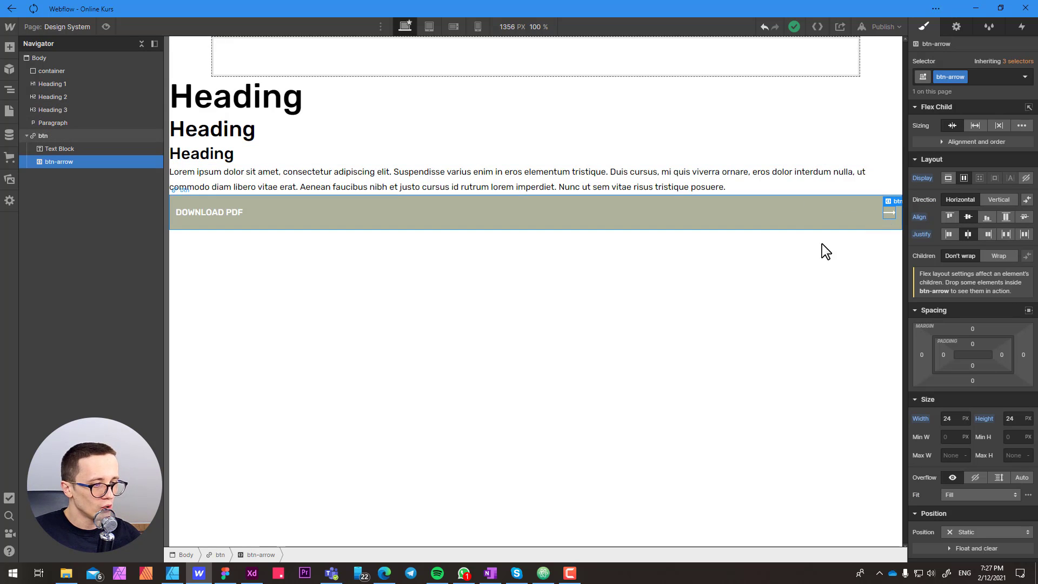
# Switch to Adobe XD and inspect the size of the START TODAY button in the hero section
pyautogui.click(543, 573)
pyautogui.moveTo(435, 46); pyautogui.dragTo(520, 56)
pyautogui.click(515, 58)
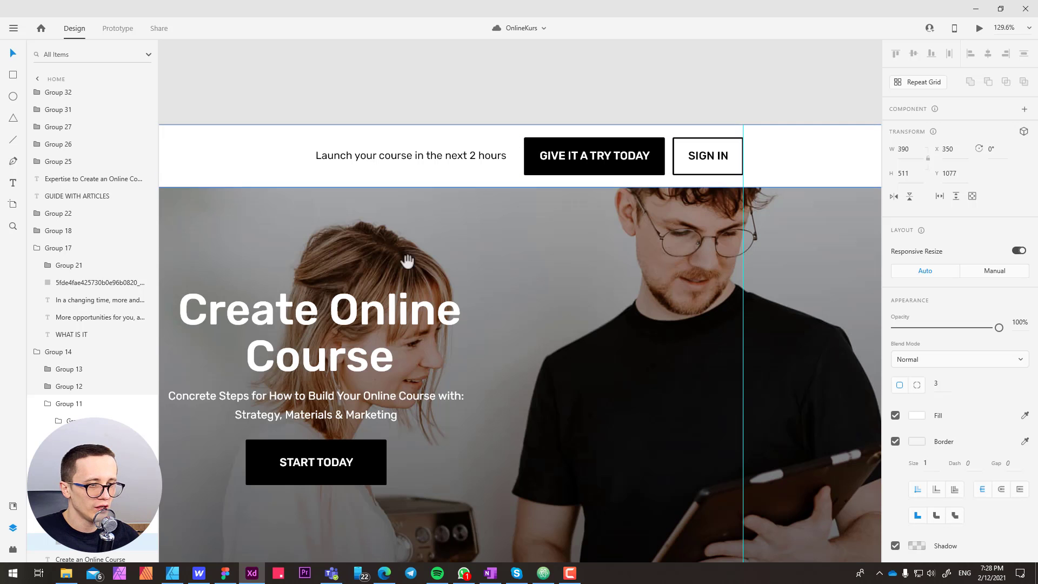
pyautogui.scroll(3, 426, 413)
pyautogui.click(421, 422)
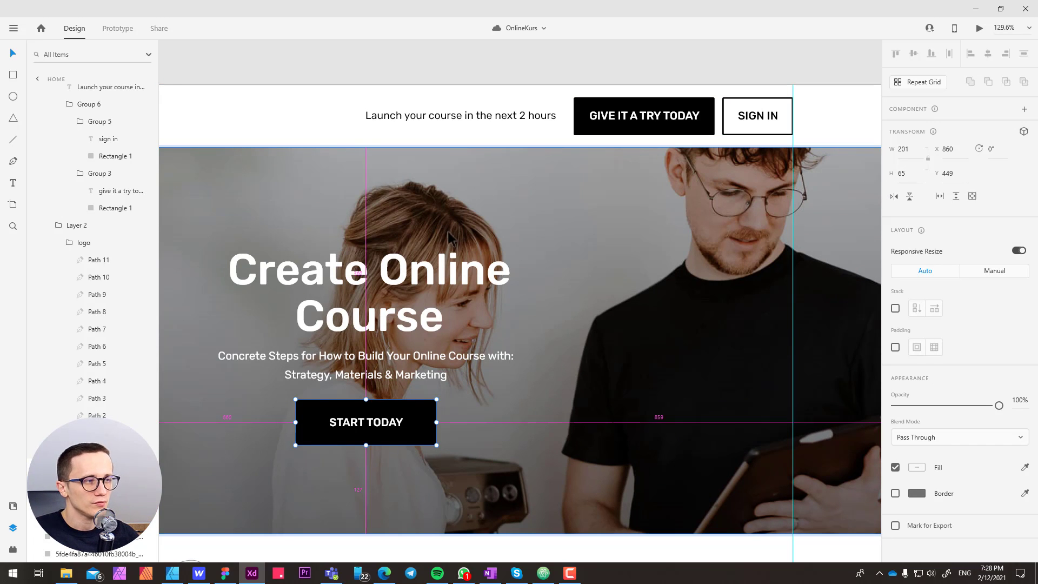
# Switch to Webflow and add a Button element to the page body below the DOWNLOAD PDF link
pyautogui.hotkey('alt', 'Tab')
pyautogui.click(264, 273)
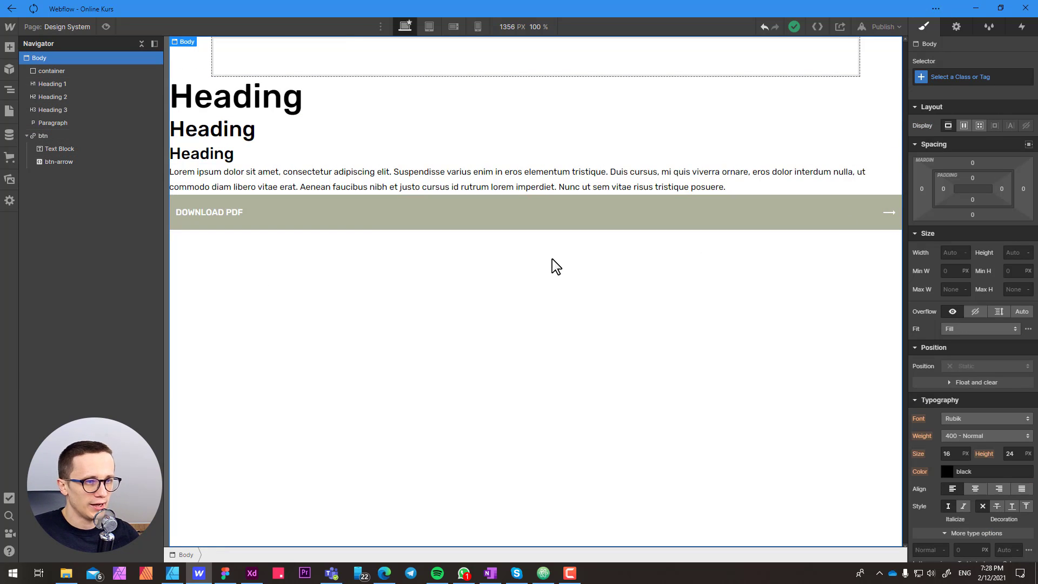
pyautogui.hotkey('ctrl', 'e')
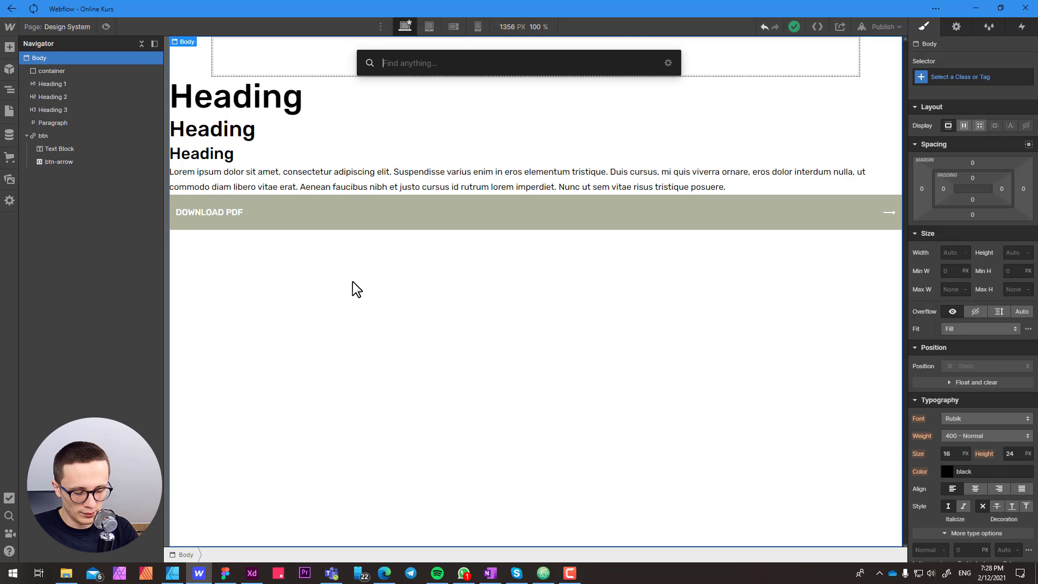
pyautogui.write('btun')
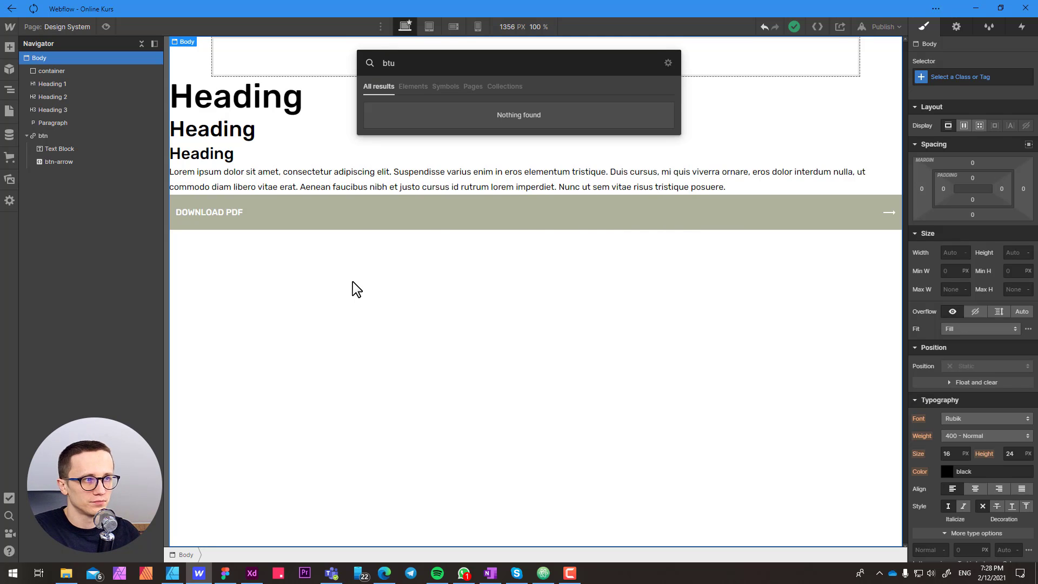
pyautogui.press('BackSpace')
pyautogui.press('BackSpace')
pyautogui.write('u')
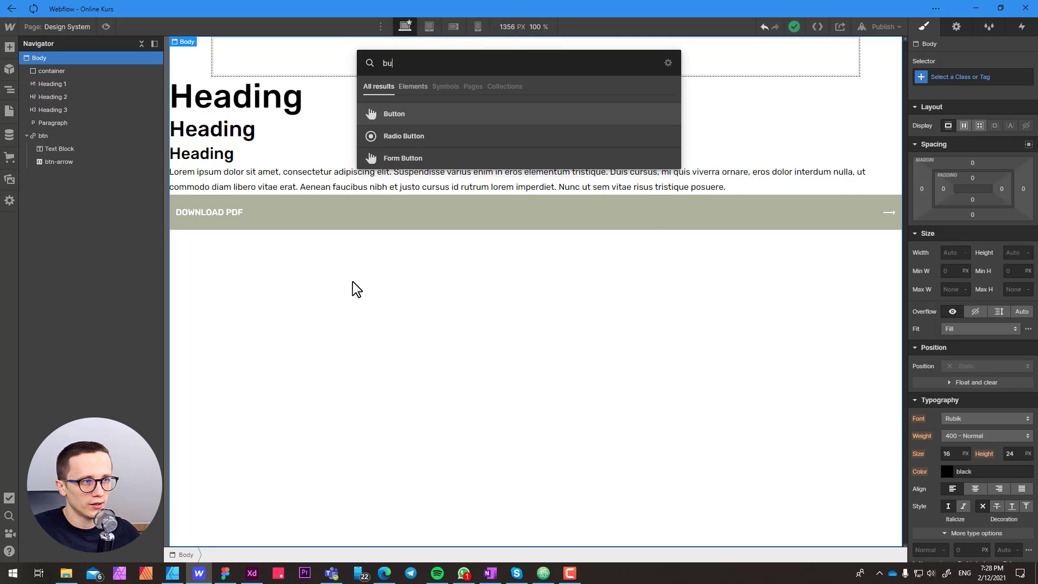
pyautogui.click(394, 111)
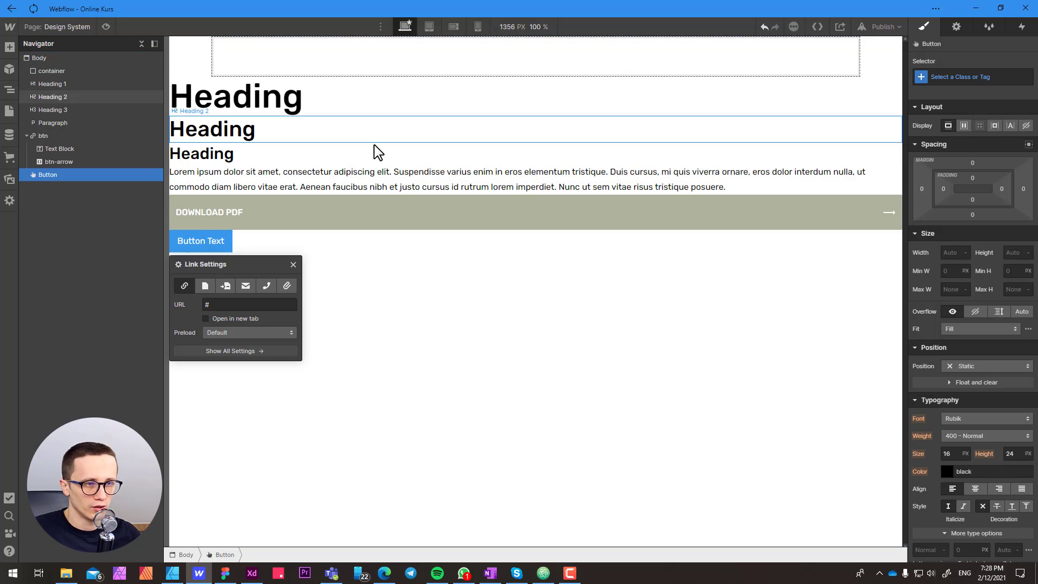
# Give the new button a new class named btn-simple
pyautogui.click(941, 78)
pyautogui.write('btn-')
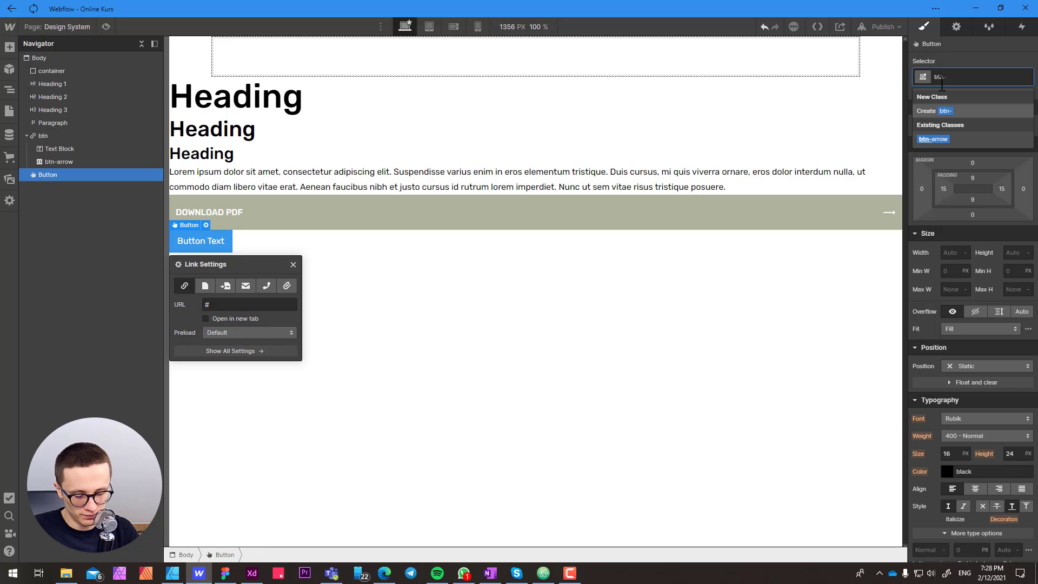
pyautogui.write('simple')
pyautogui.press('Return')
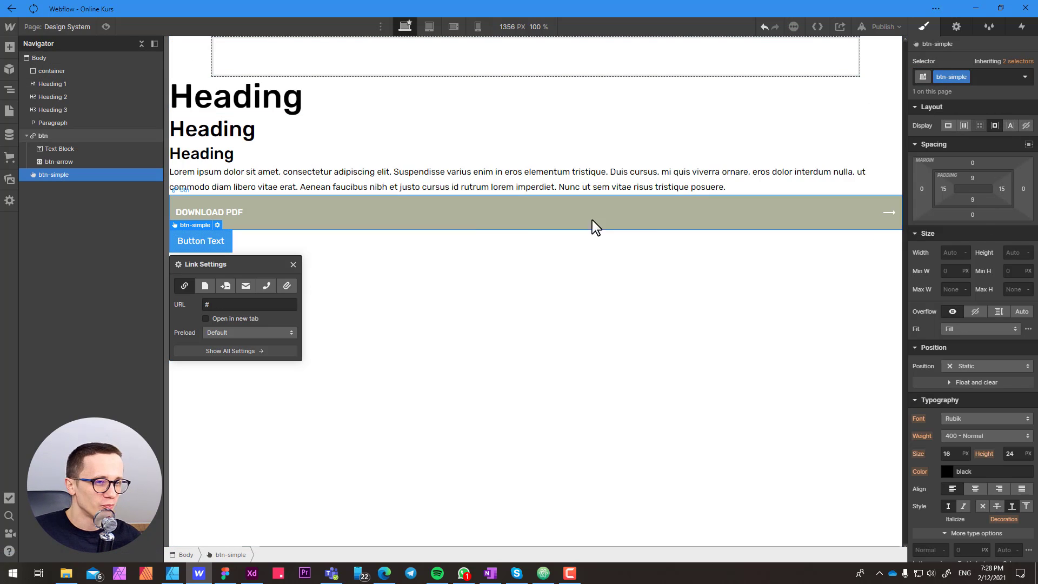
# Set the btn-simple button's height to 65 px and its padding to 12 px on all sides, matching the btn link
pyautogui.click(1011, 252)
pyautogui.write('42')
pyautogui.press('Return')
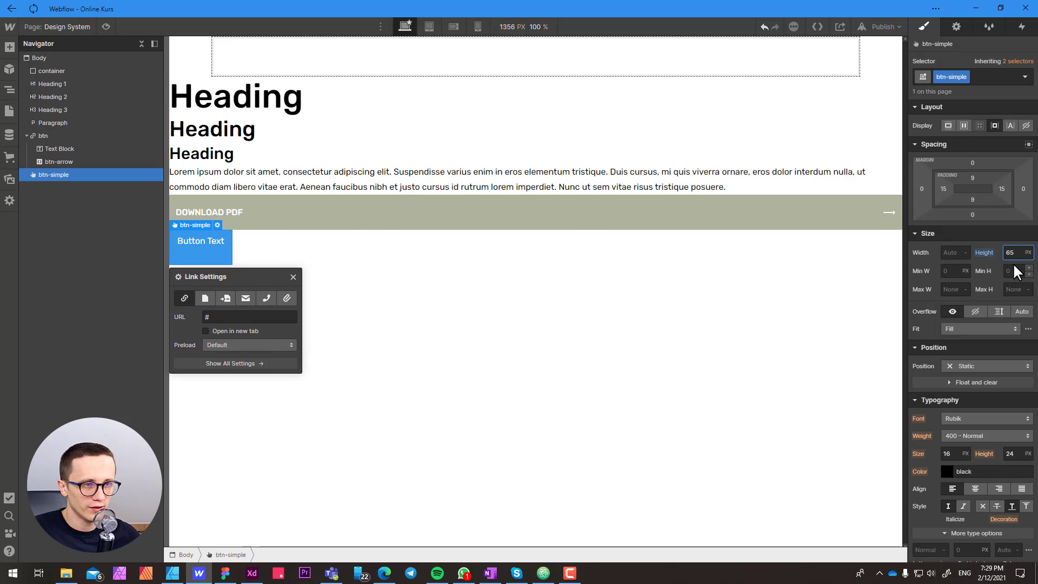
pyautogui.click(387, 214)
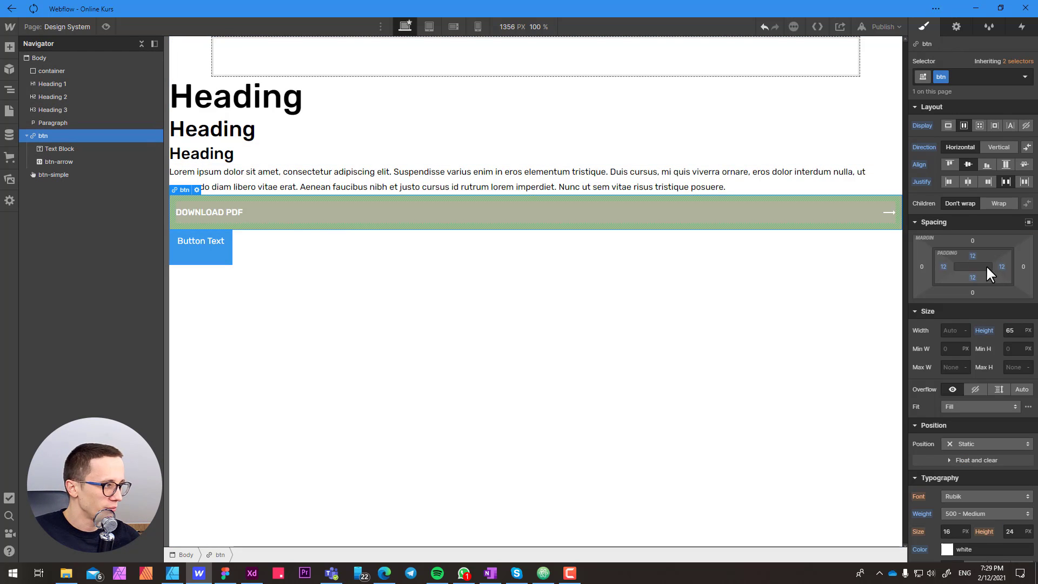
pyautogui.click(236, 250)
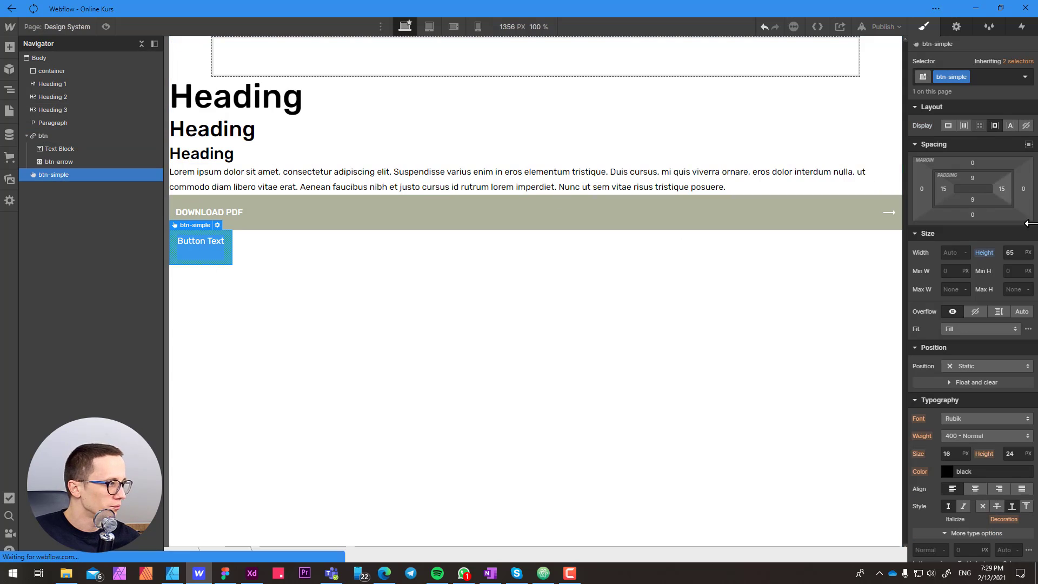
pyautogui.moveTo(944, 187); pyautogui.dragTo(947, 189)
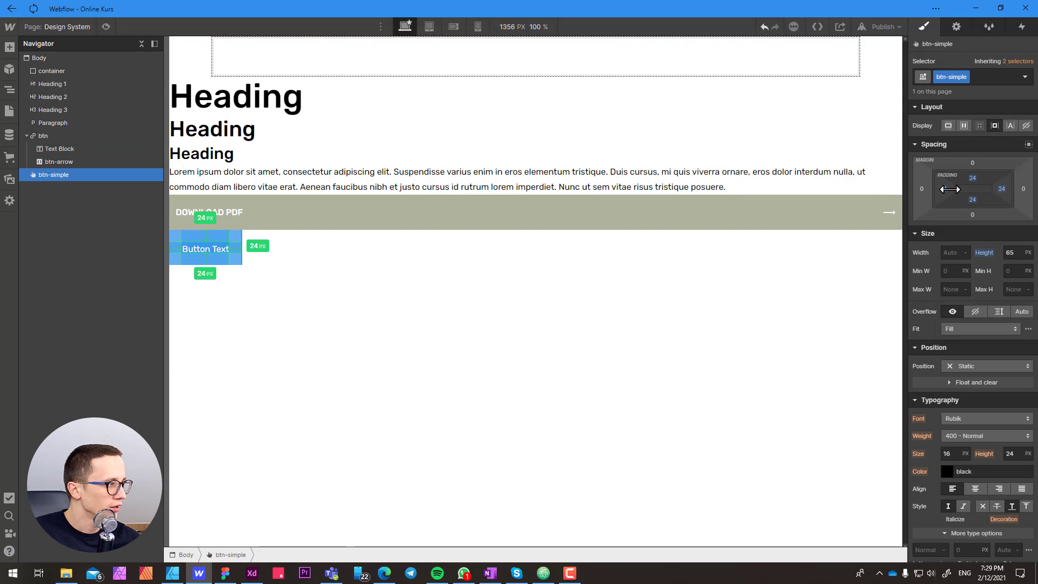
# Check the START TODAY label in Adobe XD, and change the Webflow button's text to "Start Today"
pyautogui.hotkey('alt', 'Tab')
pyautogui.hotkey('ctrl', 'a')
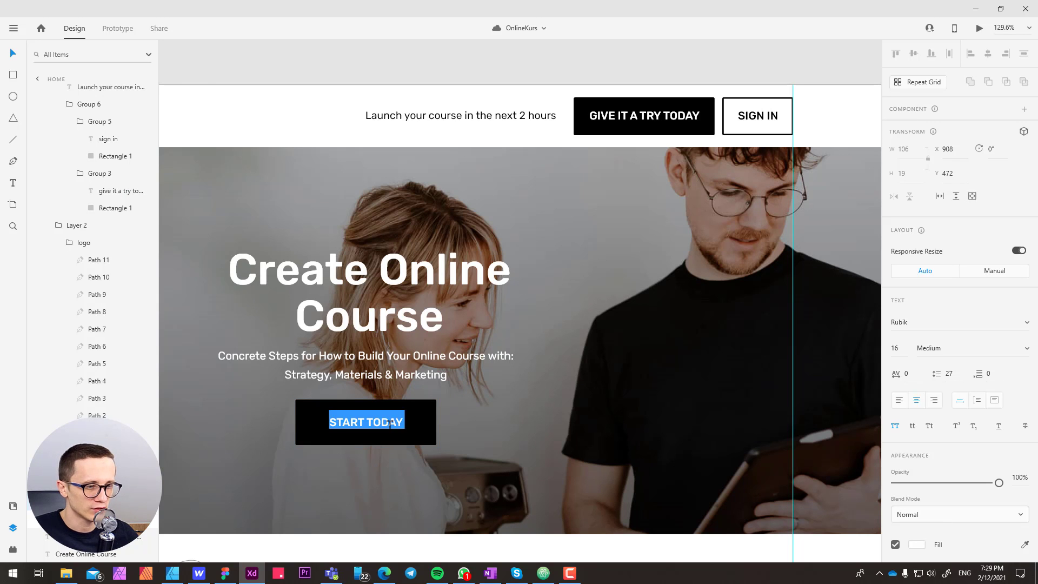
pyautogui.hotkey('alt', 'Tab')
pyautogui.doubleClick(544, 249)
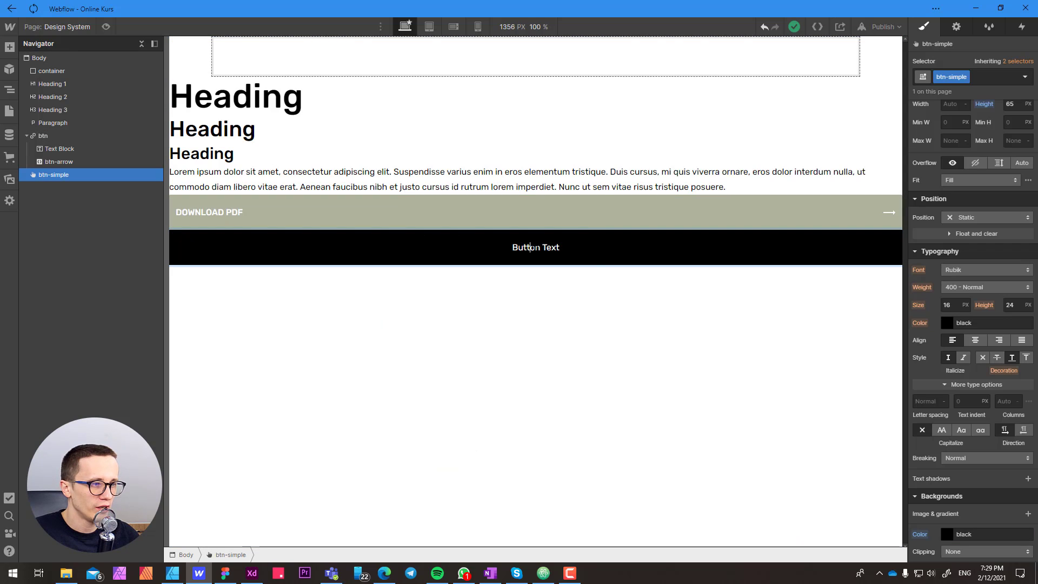
pyautogui.write('Start Today')
pyautogui.click(588, 286)
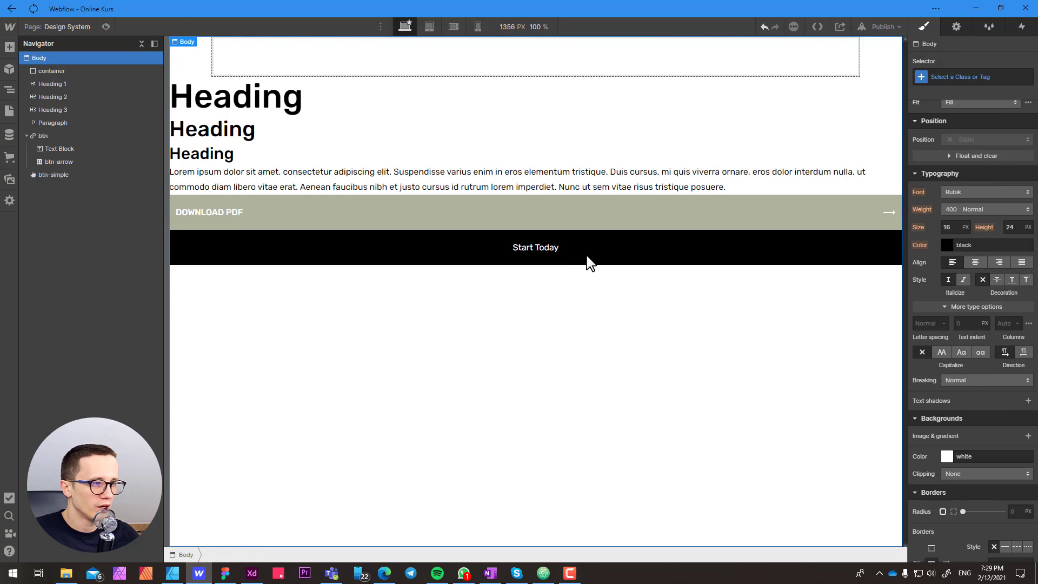
# Set the btn-simple button's text to all caps with the weight 500 - Medium
pyautogui.click(586, 261)
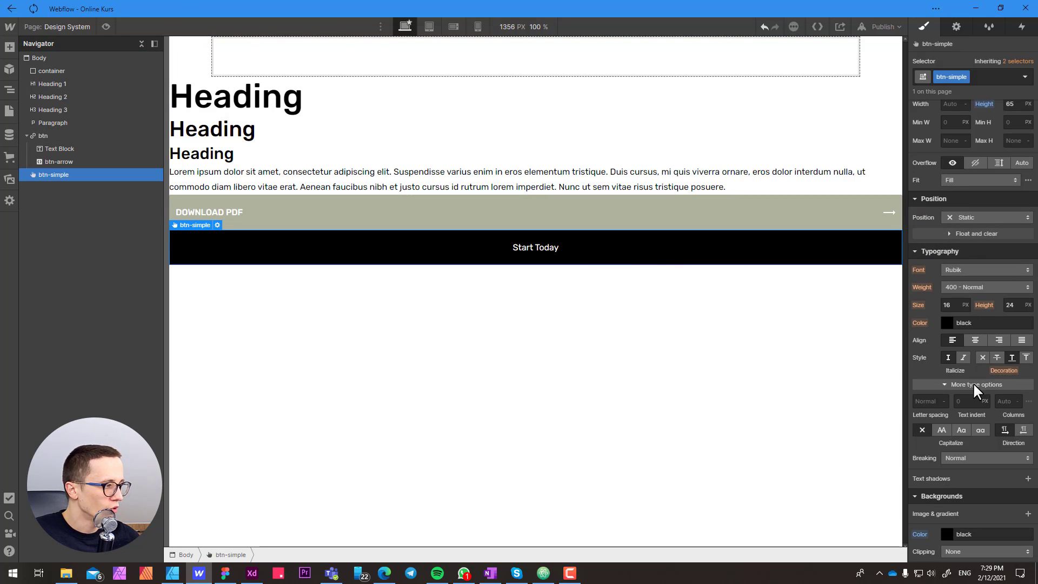
pyautogui.click(942, 430)
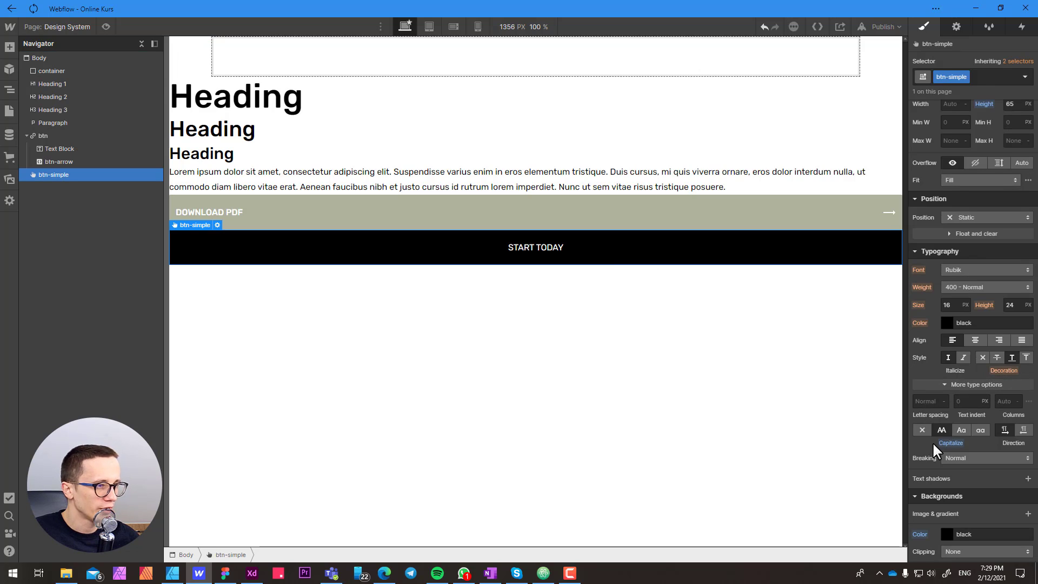
pyautogui.click(979, 287)
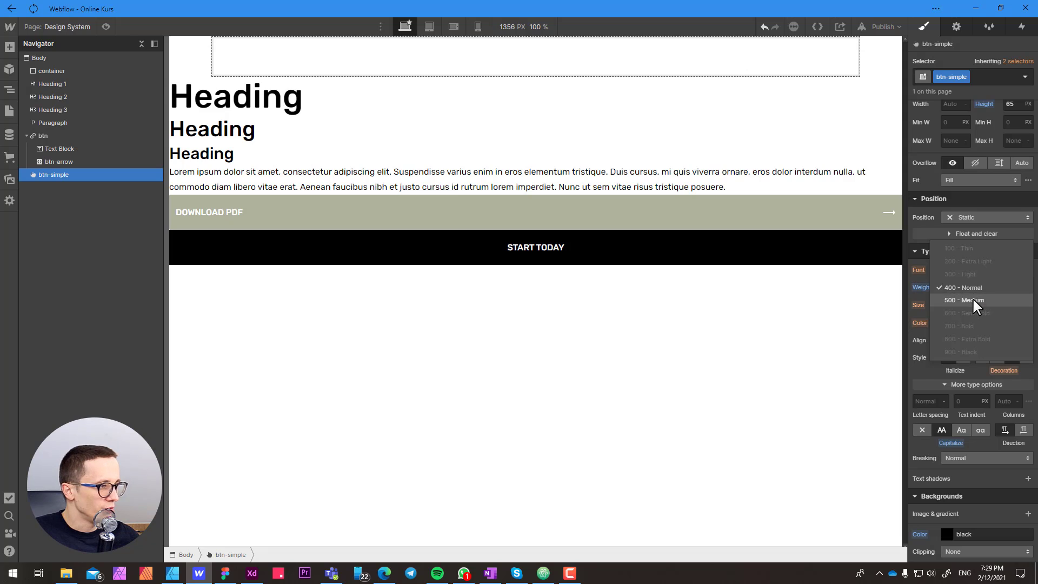
pyautogui.click(972, 298)
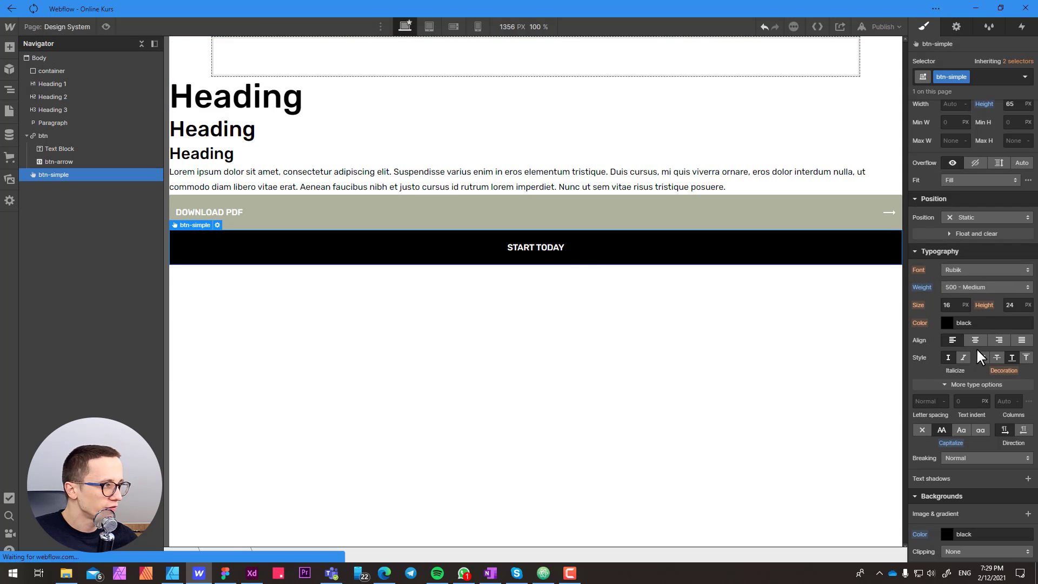
pyautogui.scroll(4, 975, 349)
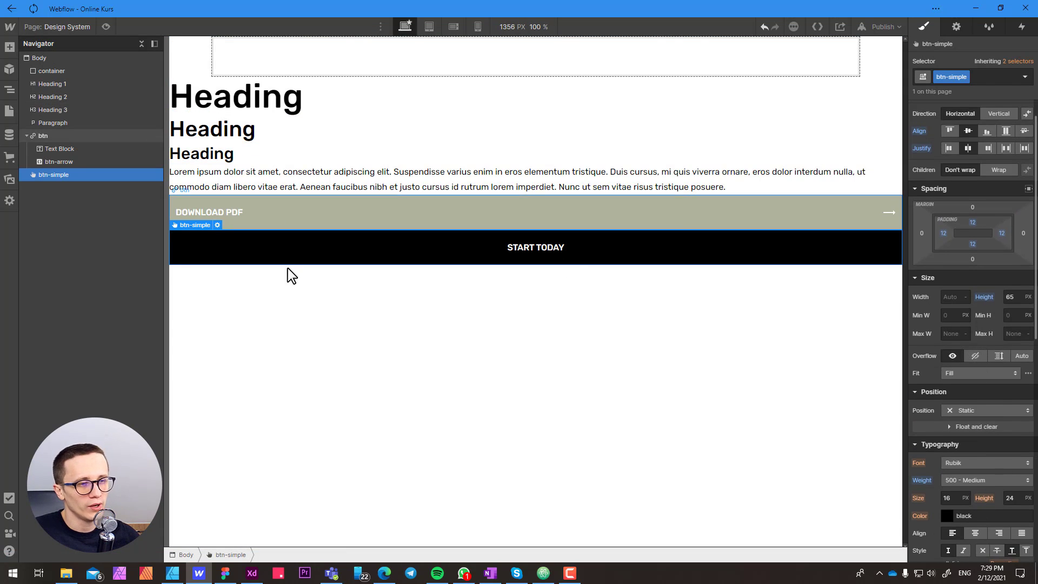
pyautogui.click(308, 355)
# Set the btn-simple button's border radius to 2 px
pyautogui.click(557, 234)
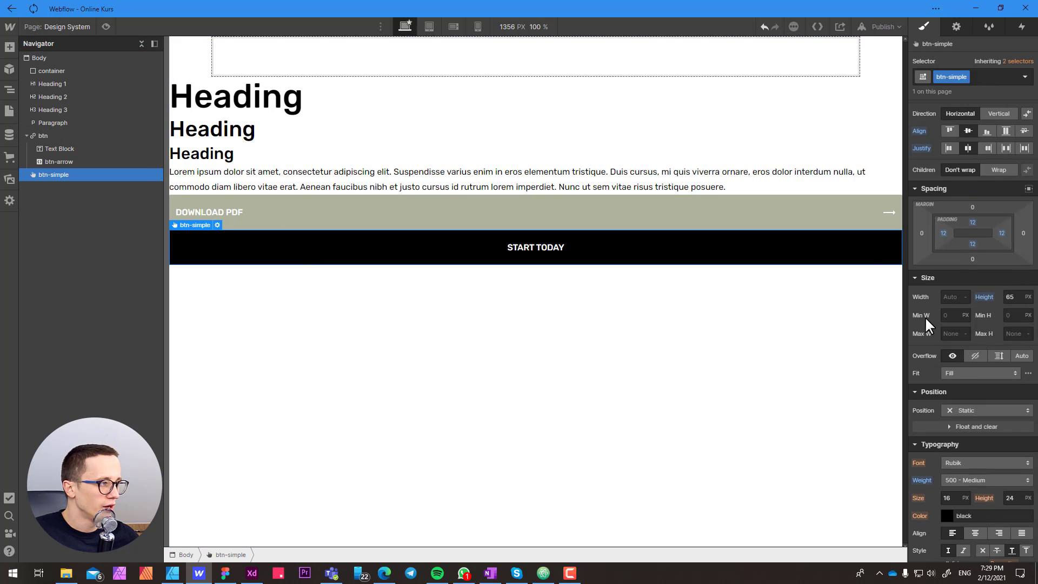
pyautogui.scroll(-9, 989, 424)
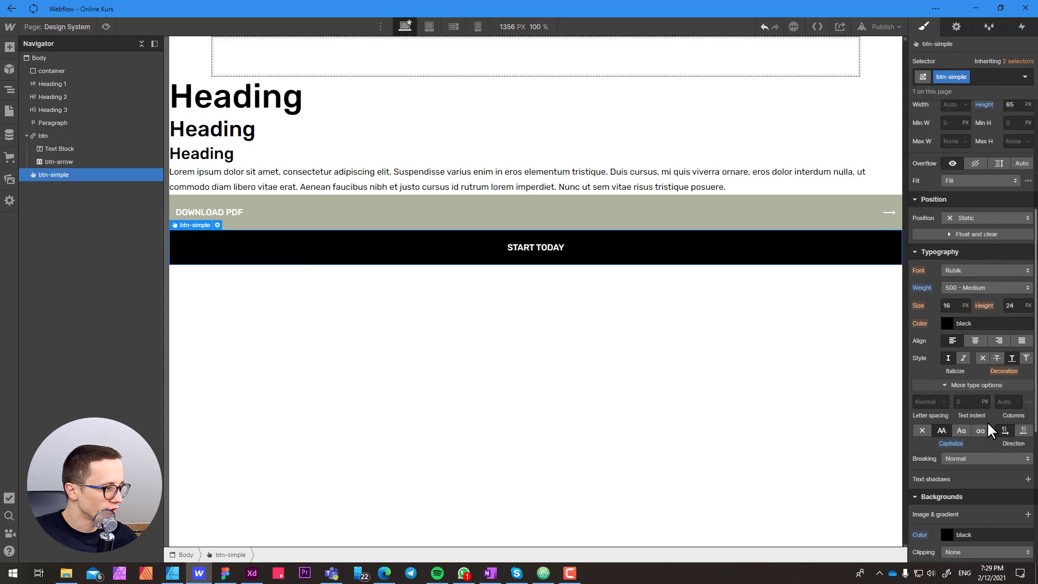
pyautogui.scroll(-1, 987, 424)
pyautogui.click(1013, 320)
pyautogui.write('0')
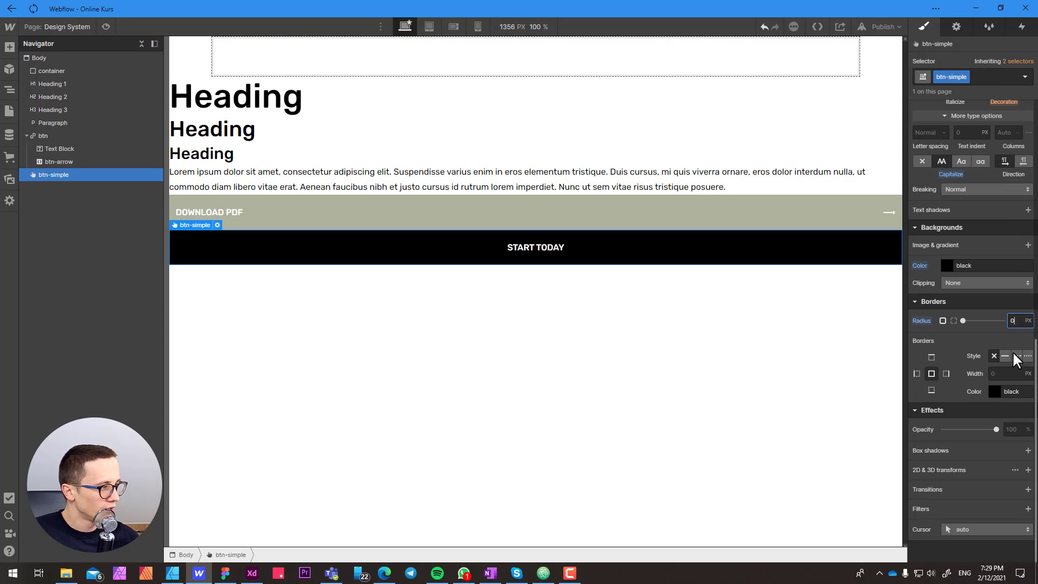
pyautogui.press('BackSpace')
pyautogui.write('2')
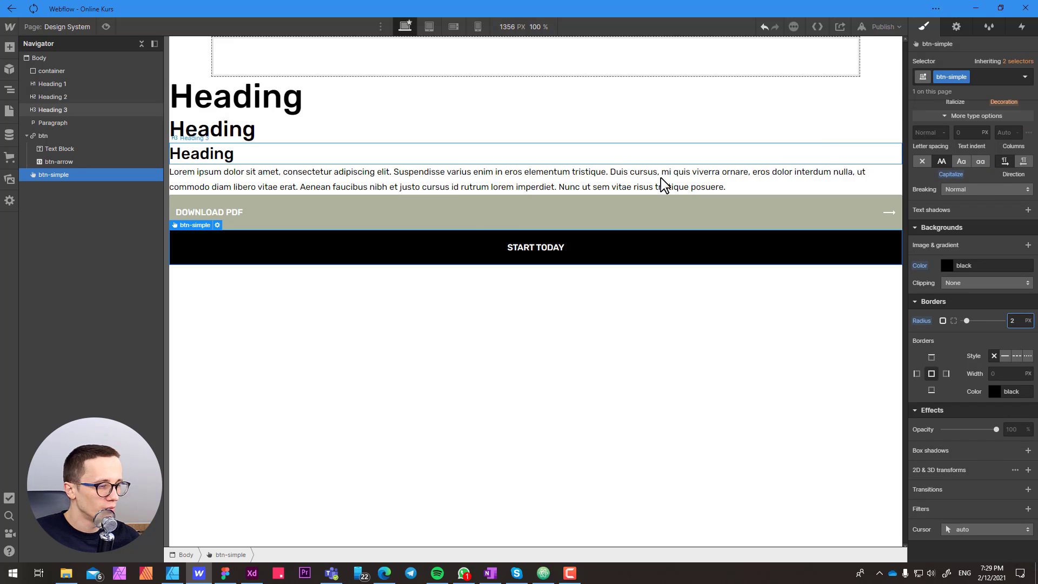
pyautogui.click(428, 278)
# Duplicate the btn-simple button below the original and add the new combo class btn-simple-ghost to the copy
pyautogui.click(436, 254)
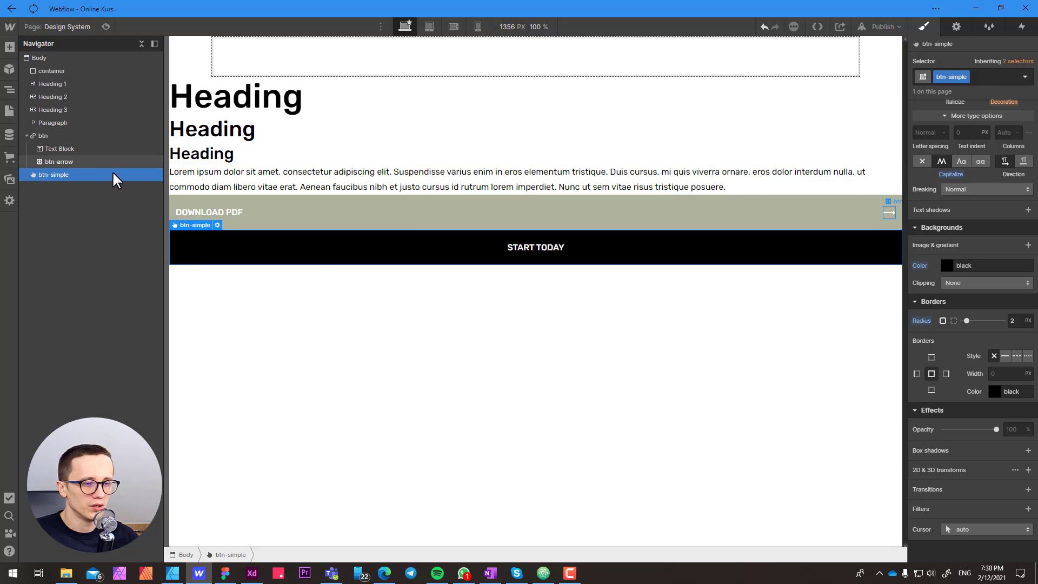
pyautogui.click(184, 555)
pyautogui.hotkey('ctrl', 'v')
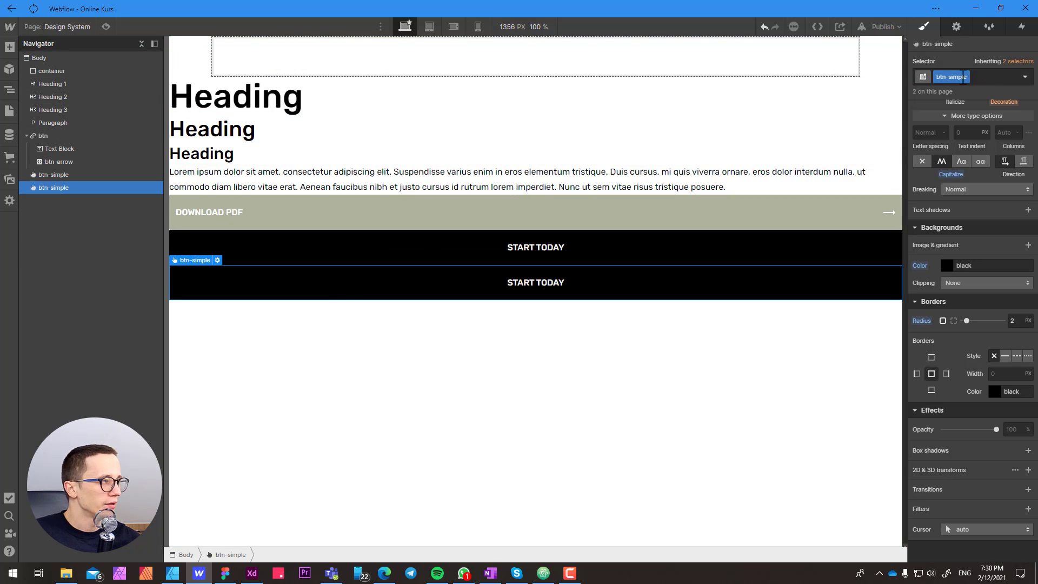
pyautogui.click(982, 77)
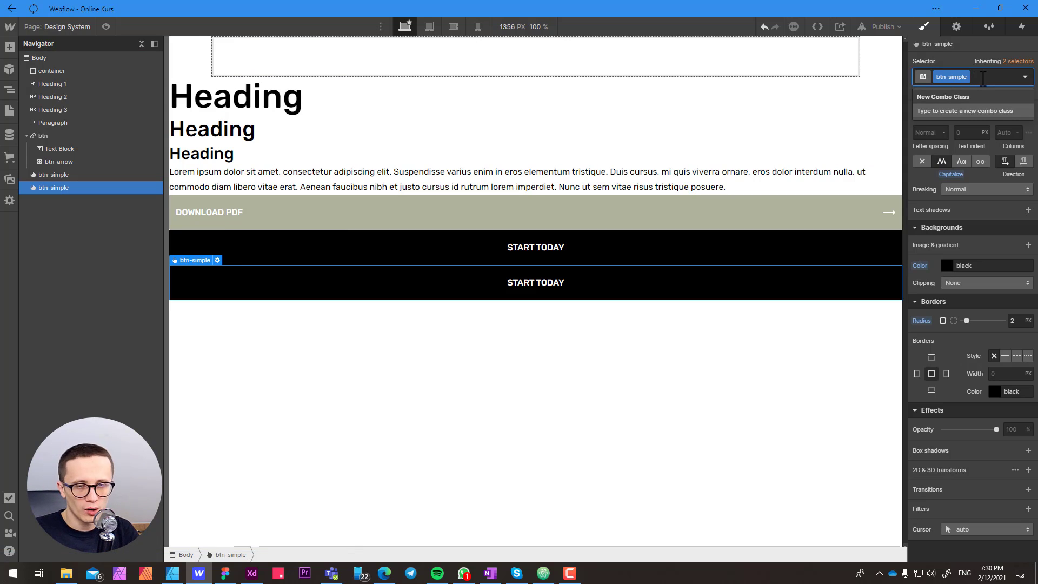
pyautogui.write('btn-simple-ghost')
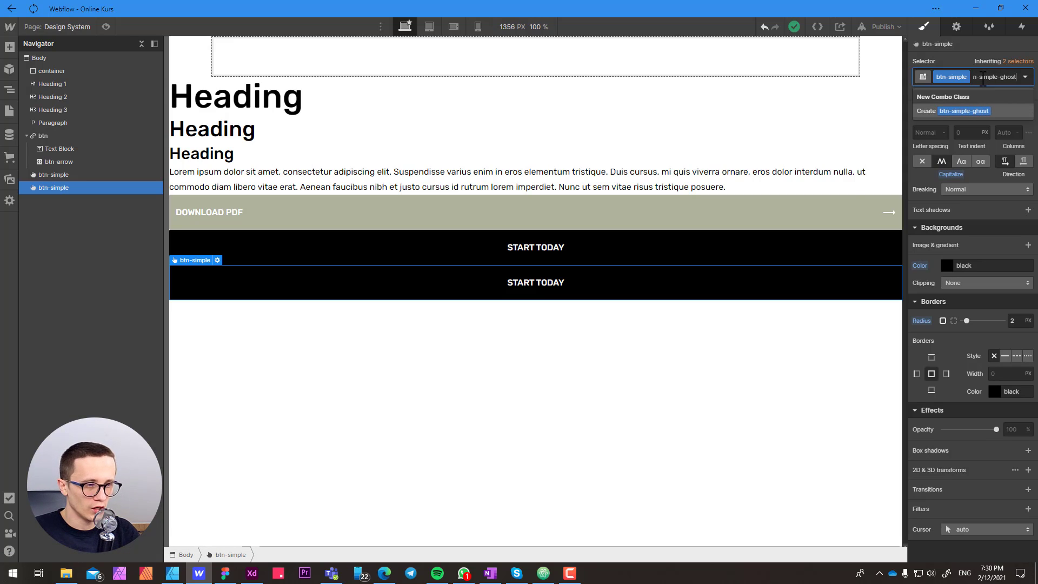
pyautogui.press('Return')
# Examine the outlined SIGN IN button in the Adobe XD header, and return to Webflow
pyautogui.hotkey('alt', 'Tab')
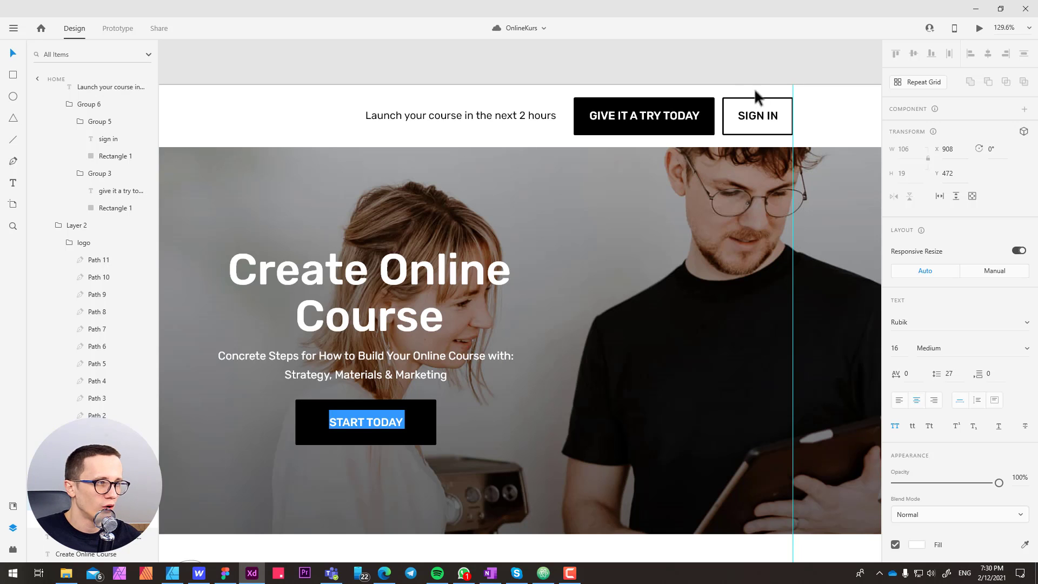
pyautogui.click(728, 95)
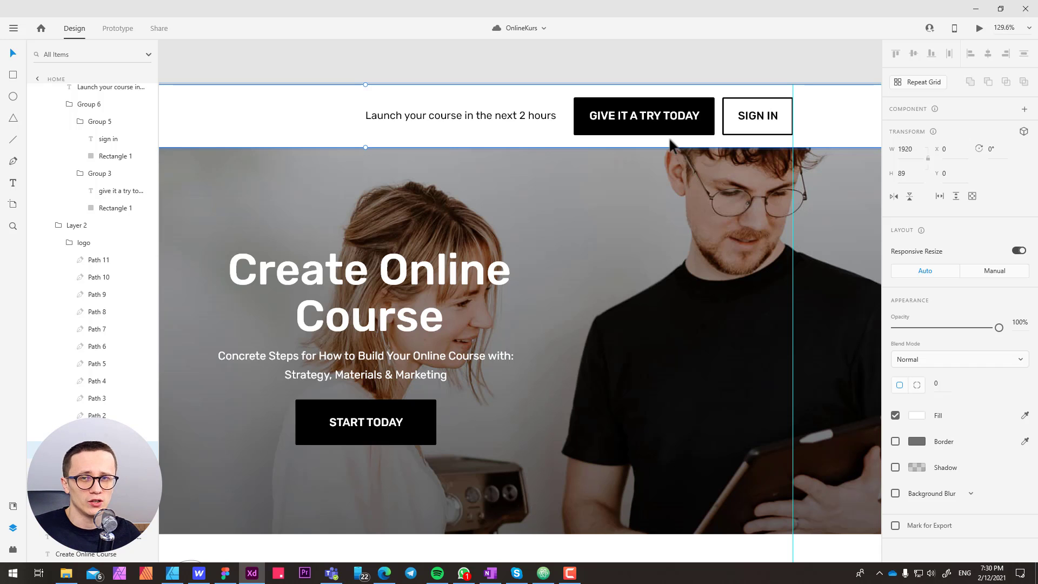
pyautogui.hotkey('alt', 'Tab')
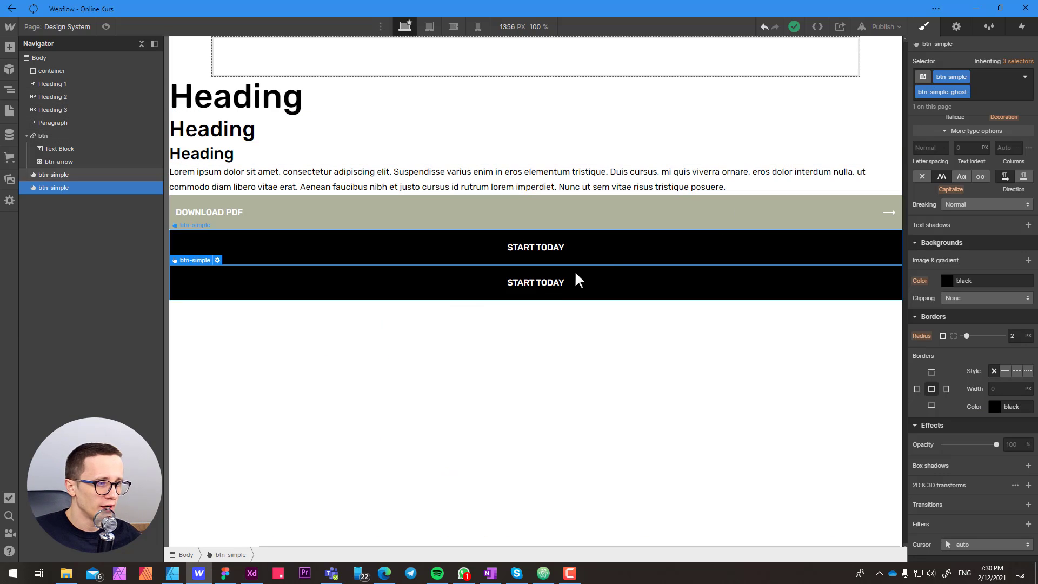
# Give the btn-simple button a 2 px solid black border, checking the SIGN IN button's border size in Adobe XD
pyautogui.click(312, 249)
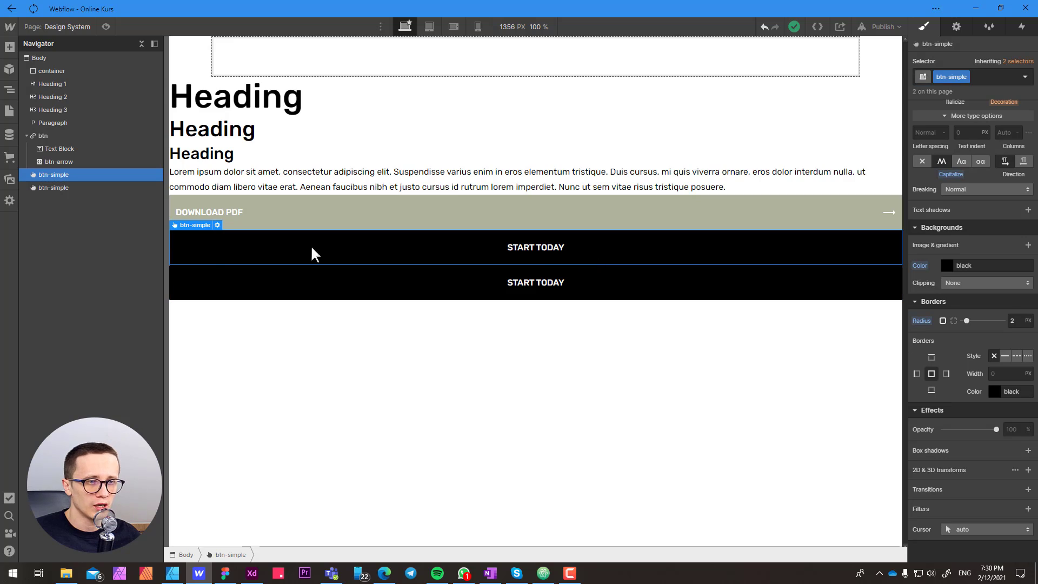
pyautogui.click(1001, 374)
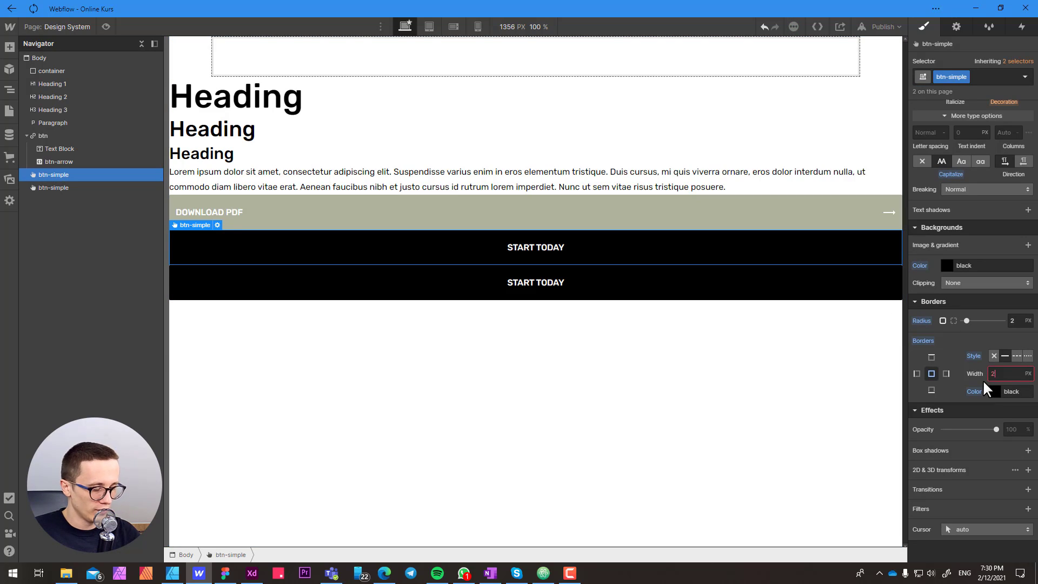
pyautogui.hotkey('alt', 'Tab')
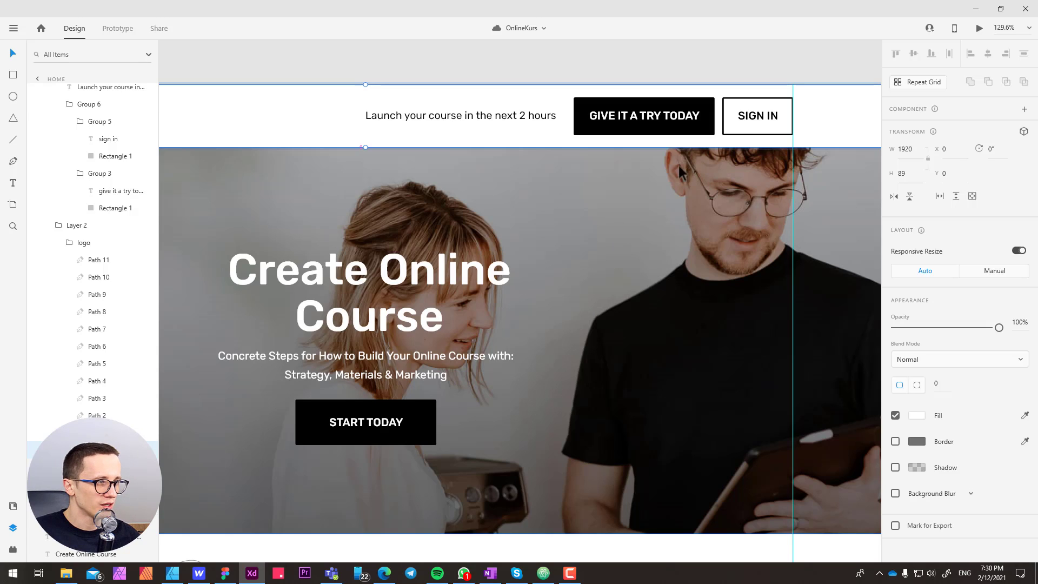
pyautogui.doubleClick(725, 108)
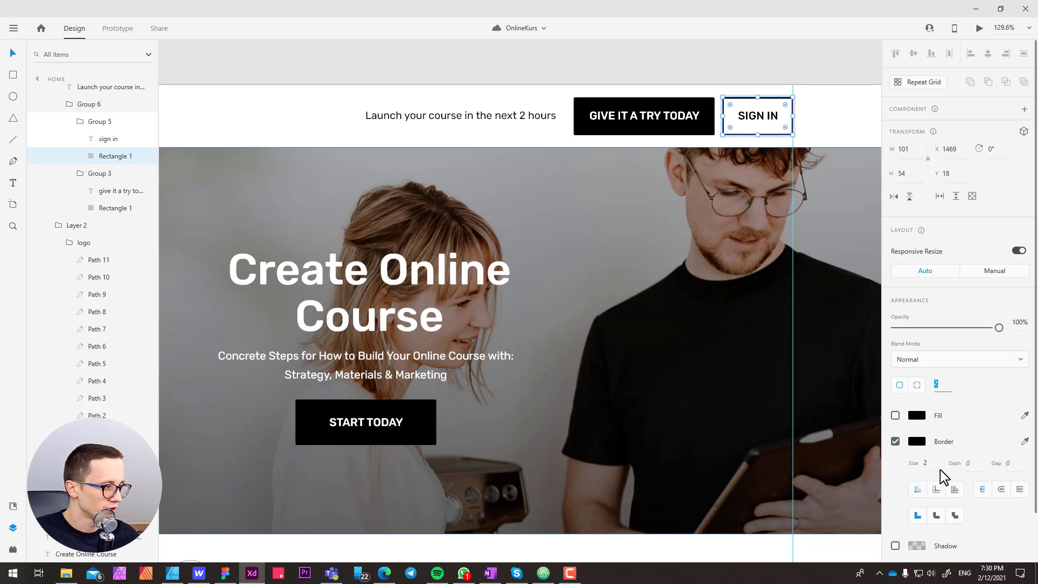
pyautogui.hotkey('alt', 'Tab')
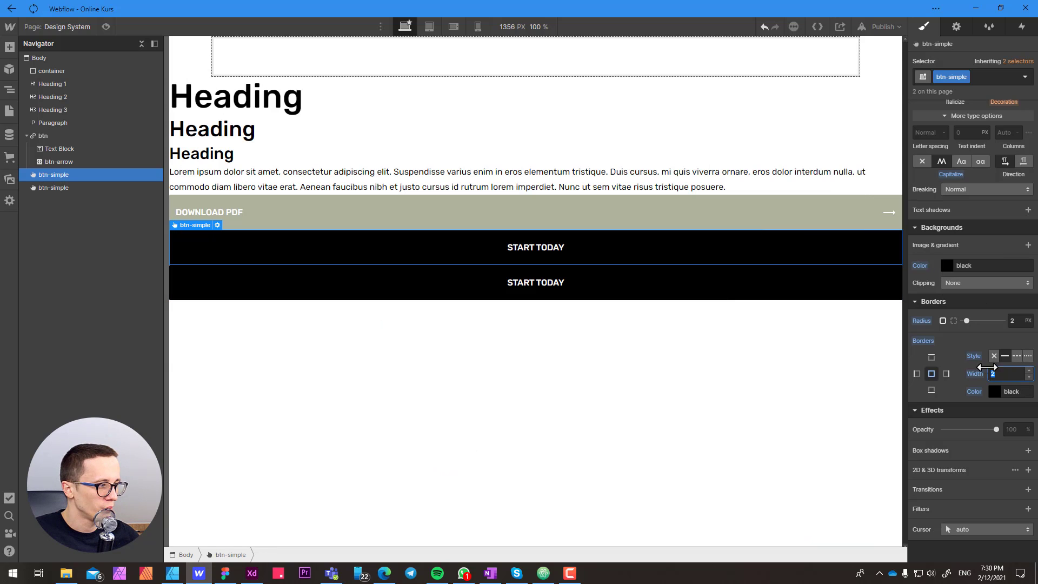
pyautogui.click(958, 341)
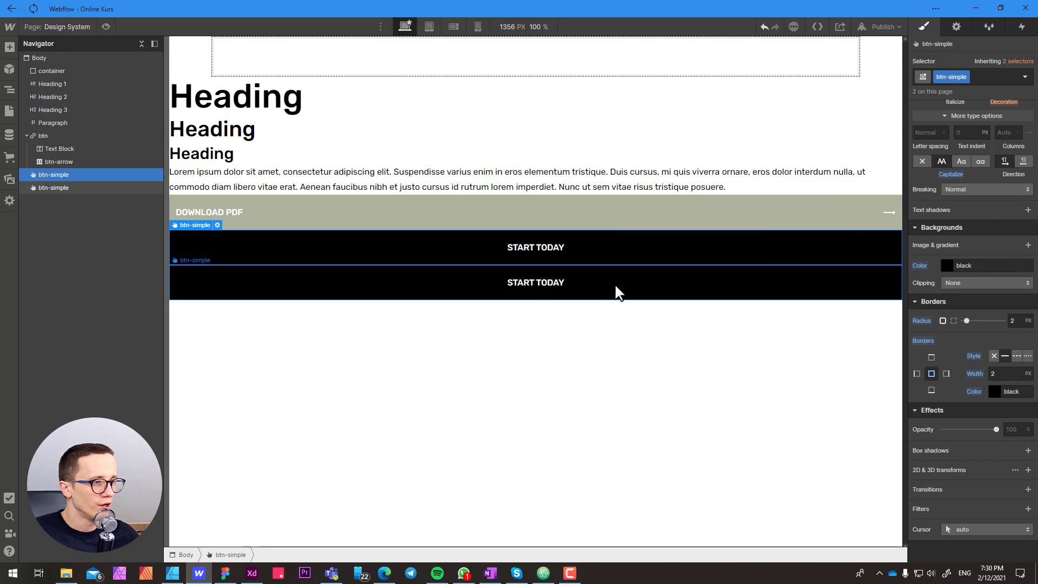
# Make the btn-simple-ghost button's background color transparent
pyautogui.click(615, 286)
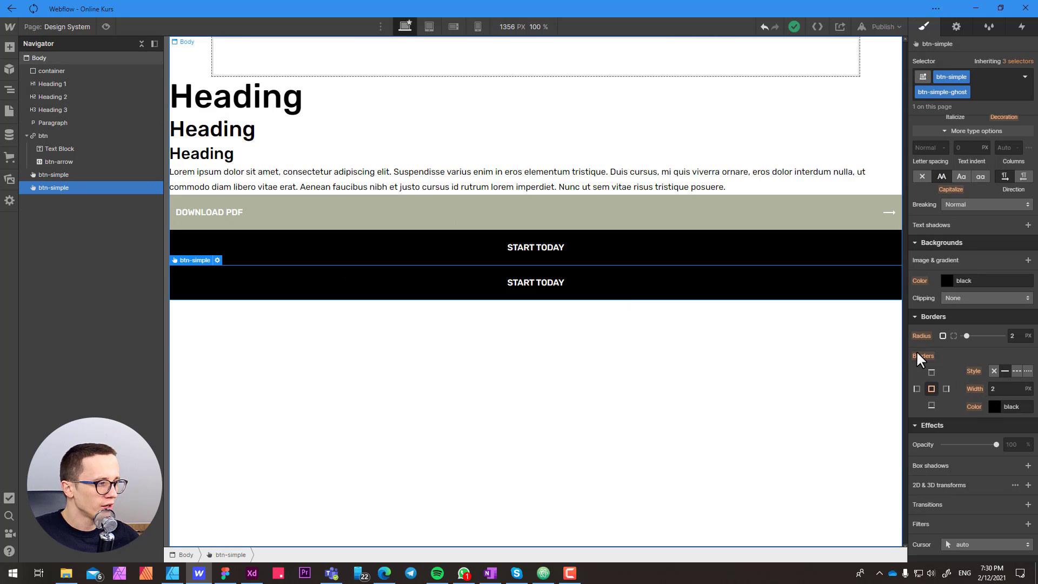
pyautogui.click(645, 251)
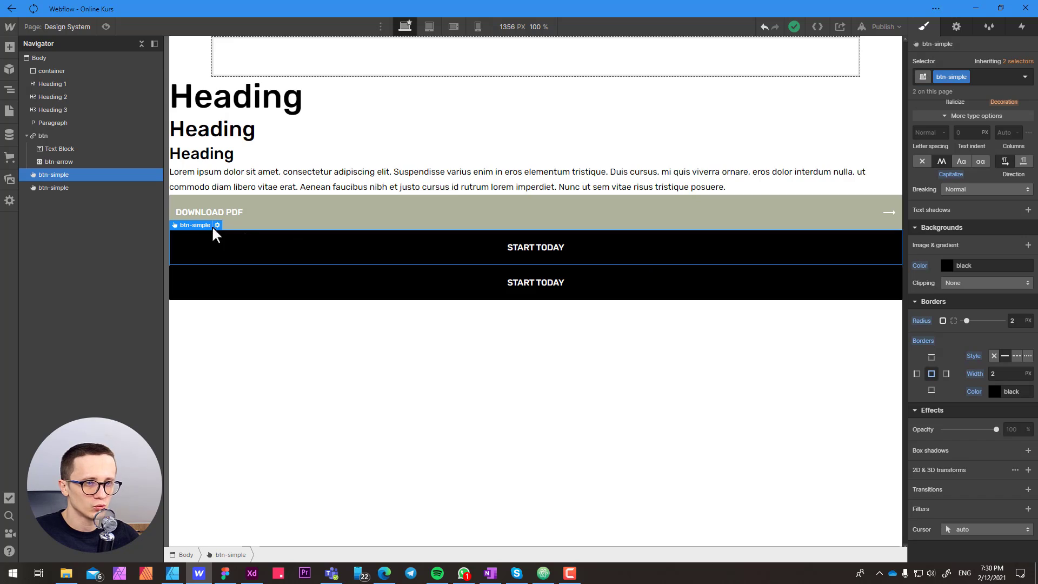
pyautogui.click(212, 289)
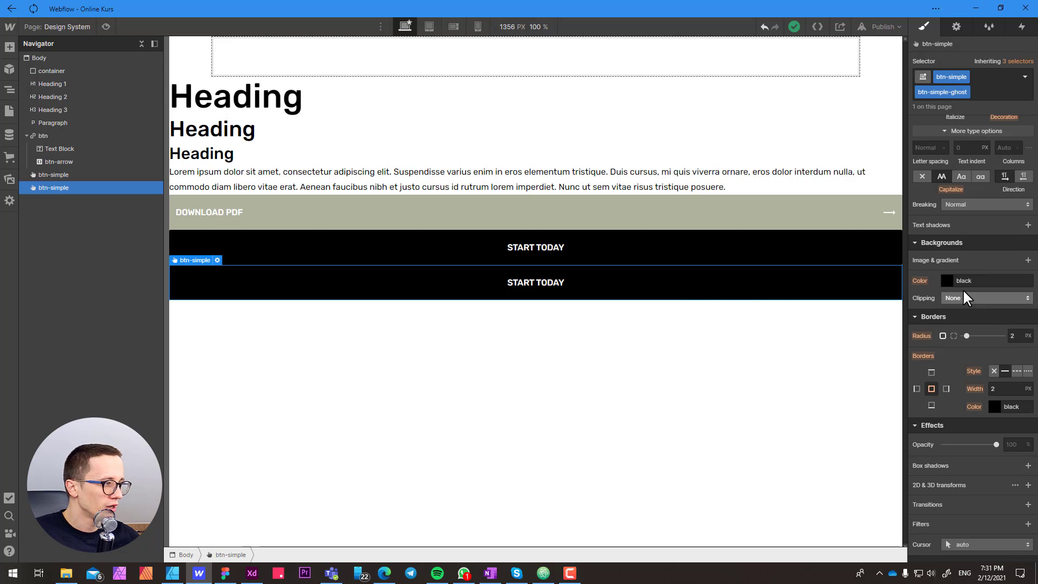
pyautogui.click(946, 280)
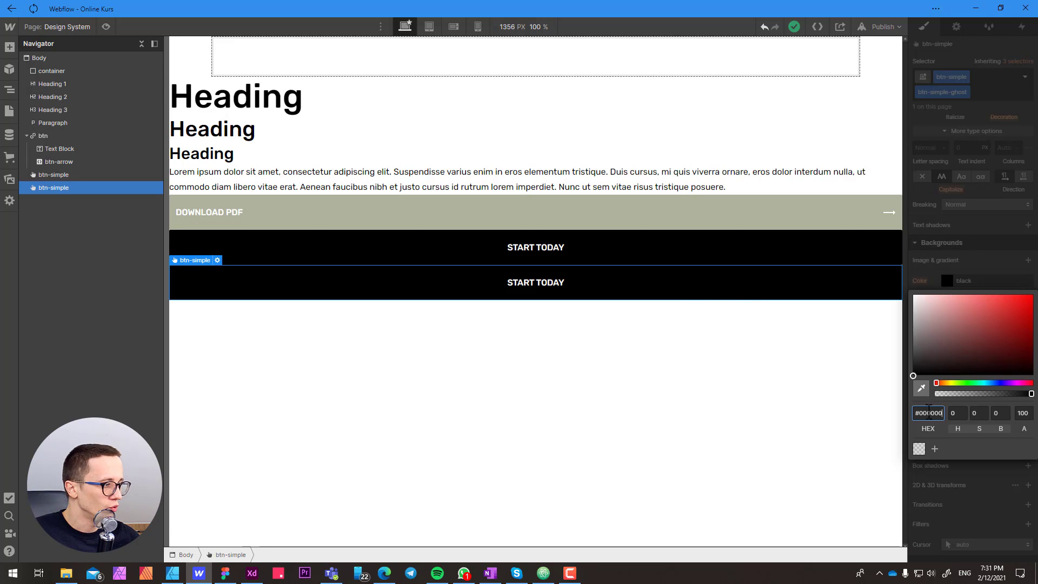
pyautogui.click(919, 449)
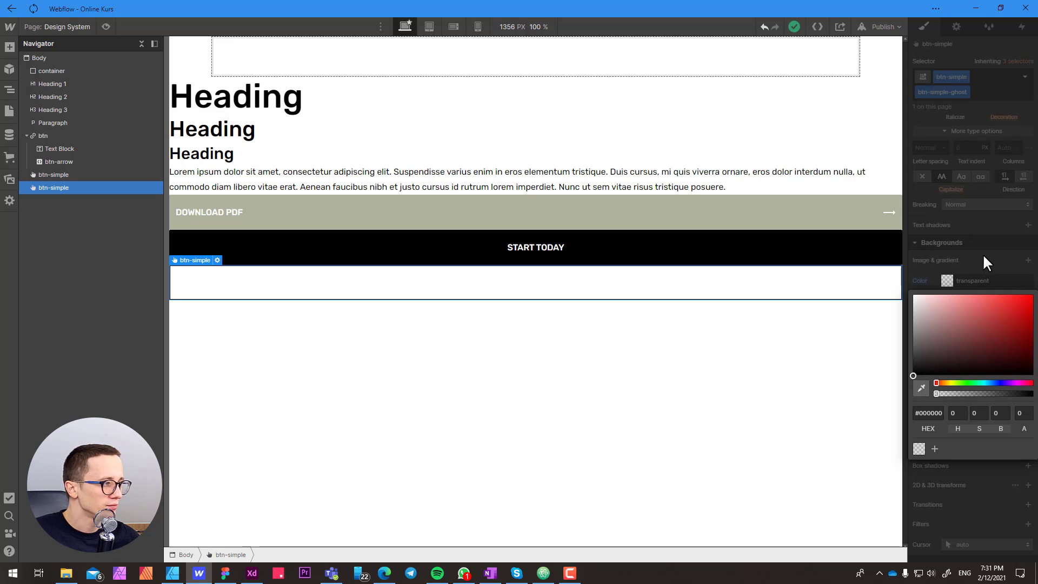
pyautogui.click(982, 257)
# Set the btn-simple-ghost button's text color to black (#000000)
pyautogui.scroll(5, 975, 242)
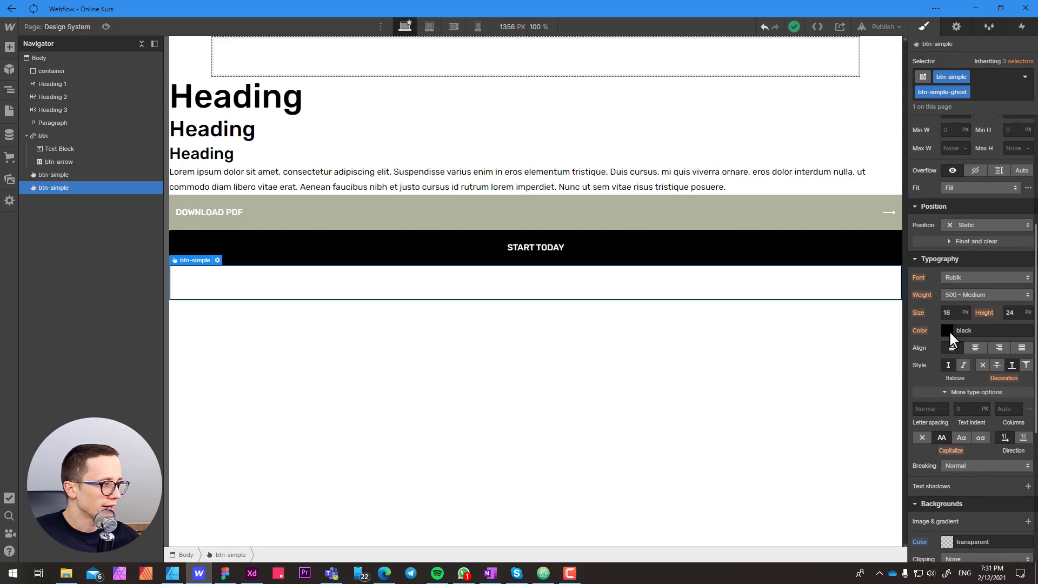
pyautogui.click(946, 334)
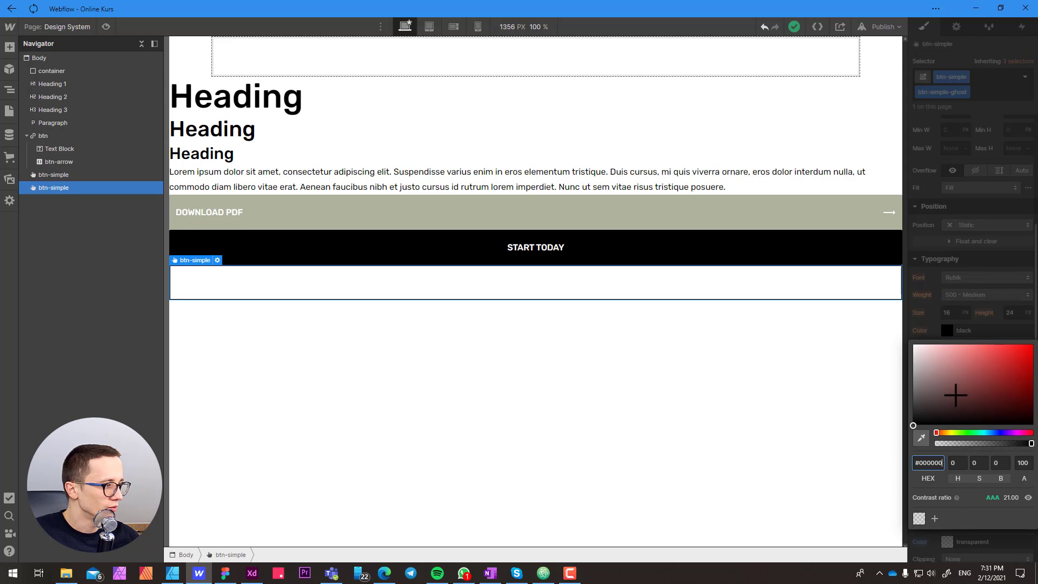
pyautogui.moveTo(946, 390); pyautogui.dragTo(916, 428)
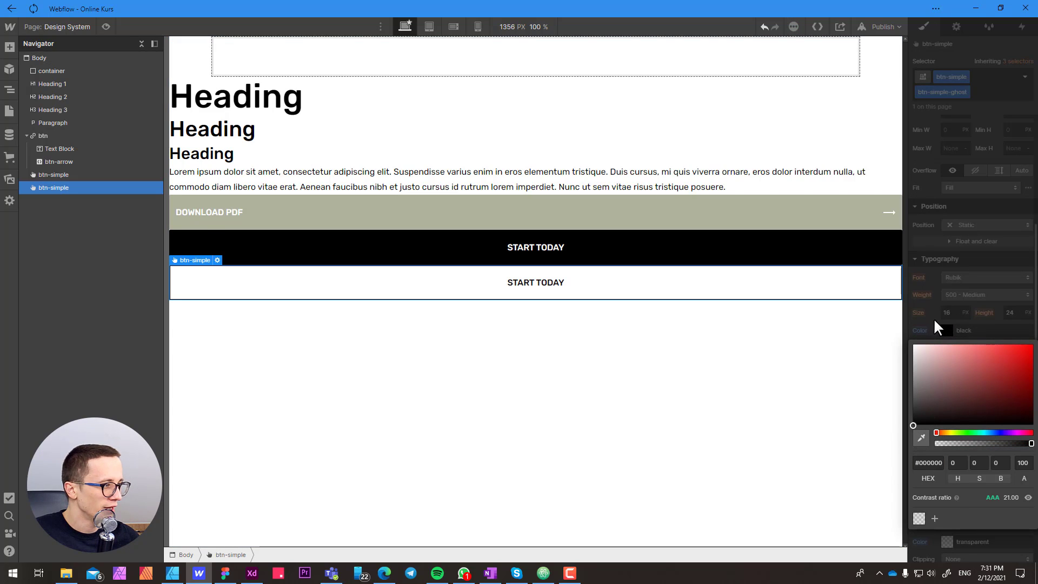
pyautogui.click(931, 323)
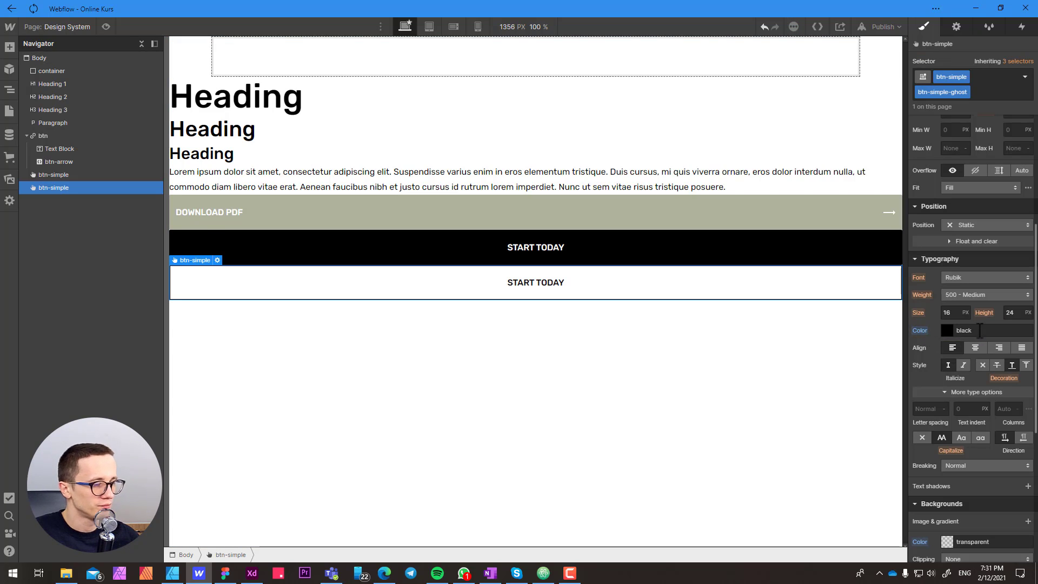
# Preview the page to check the simple and ghost buttons, and return to the Designer
pyautogui.click(528, 324)
pyautogui.click(535, 293)
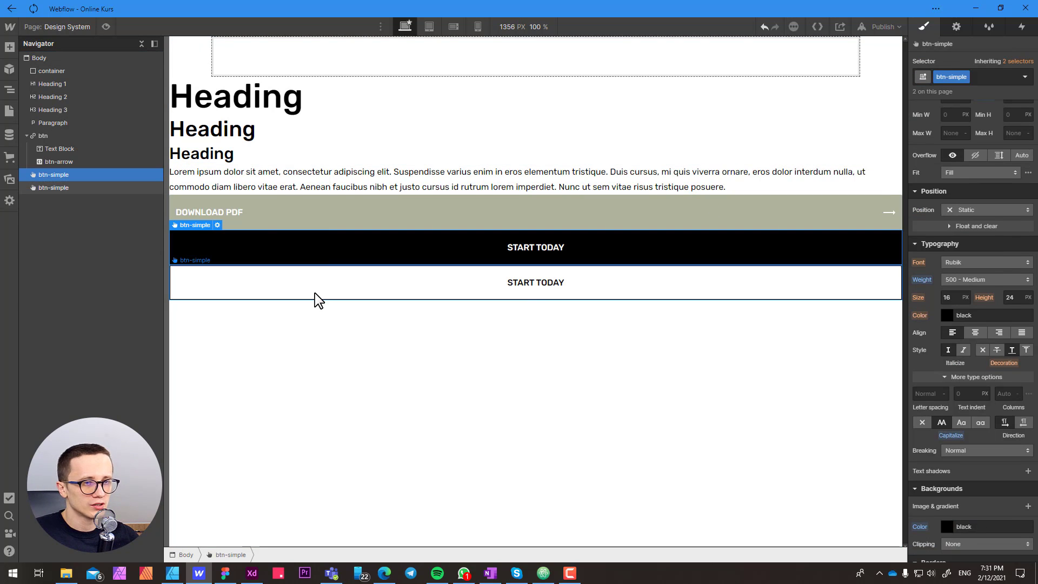
pyautogui.click(106, 26)
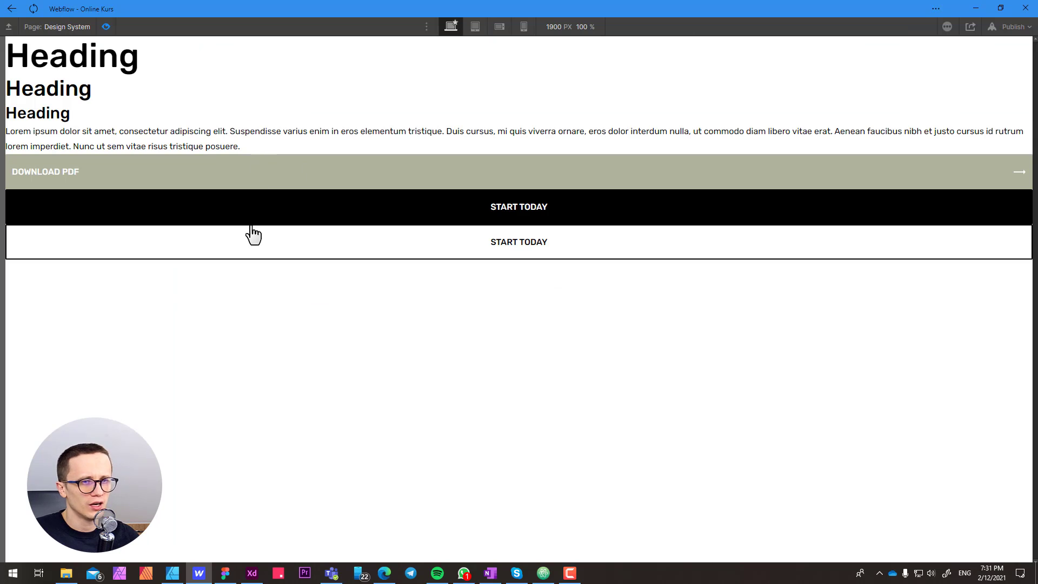
pyautogui.hotkey('ctrl', 'shift', 'p')
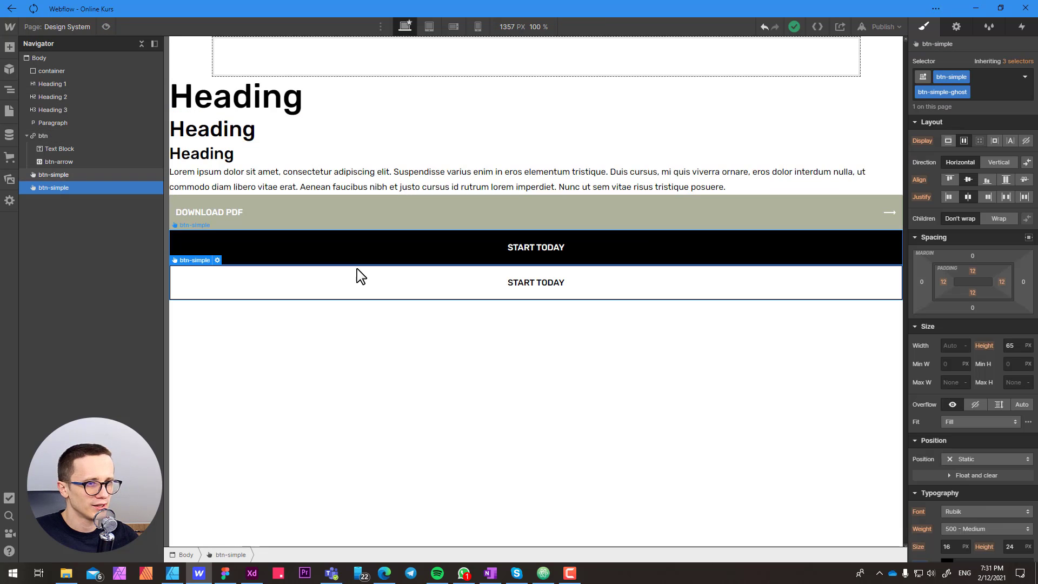
pyautogui.click(282, 222)
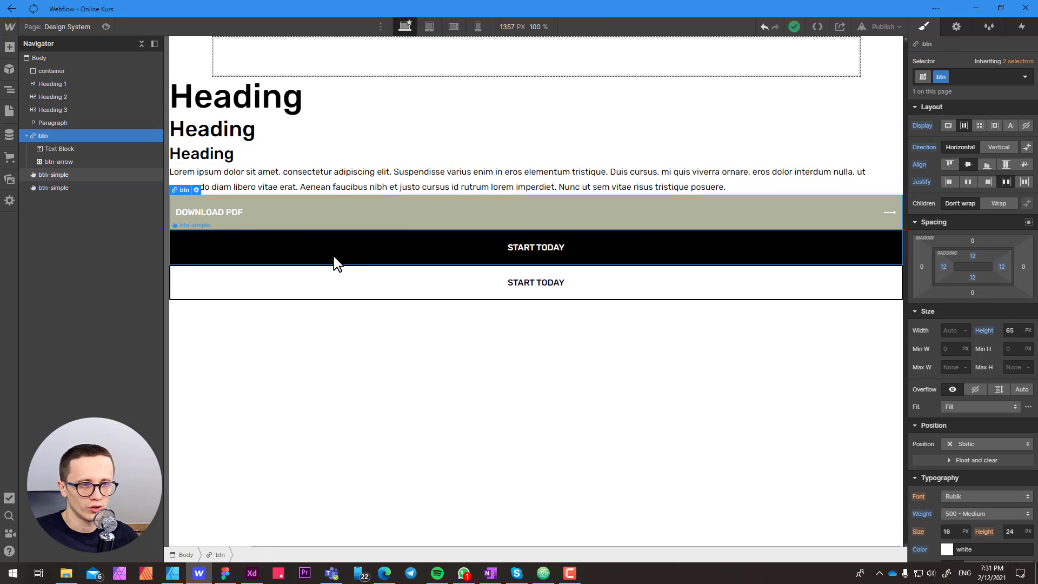
# Switch to Adobe XD and look through the sections of the Home artboard
pyautogui.hotkey('alt', 'Tab')
pyautogui.scroll(-10, 448, 232)
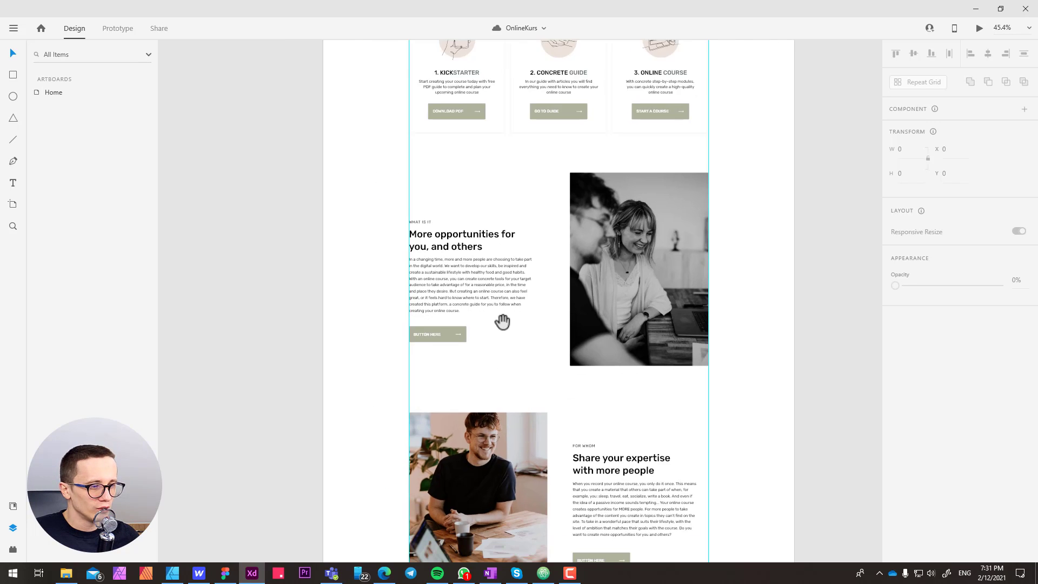
pyautogui.scroll(-10, 480, 256)
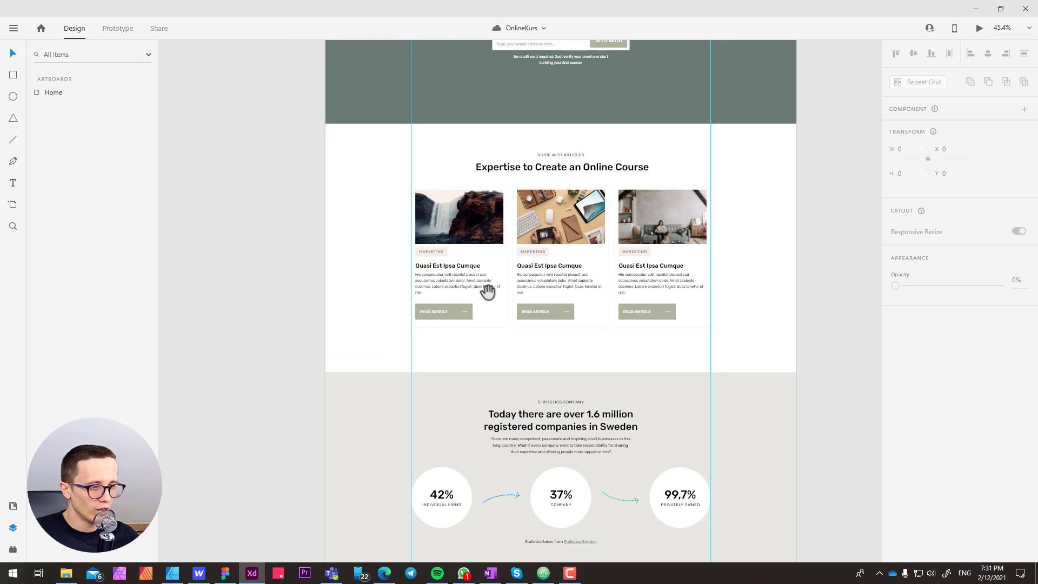
pyautogui.scroll(10, 520, 401)
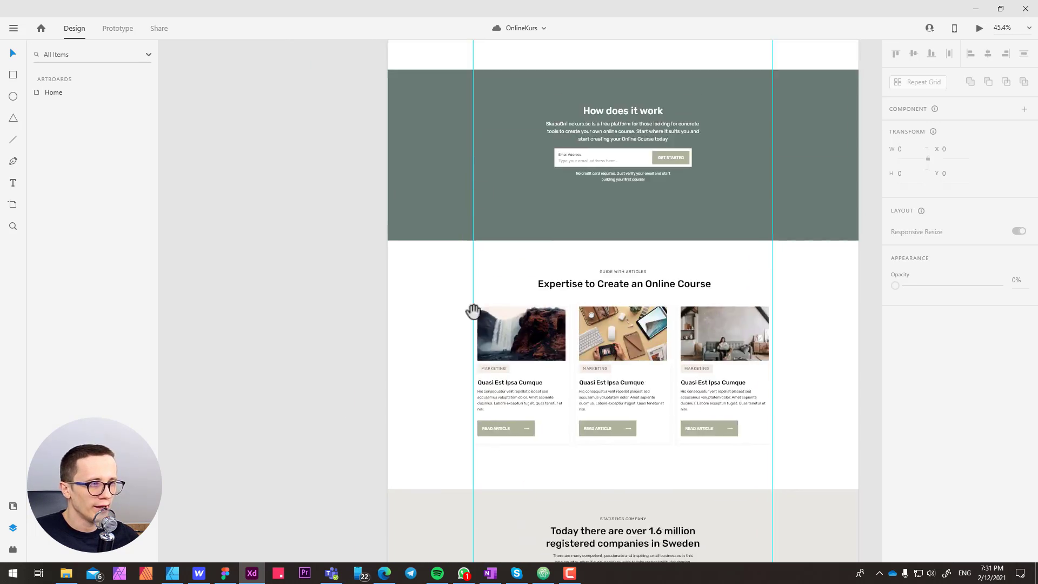
pyautogui.scroll(5, 418, 258)
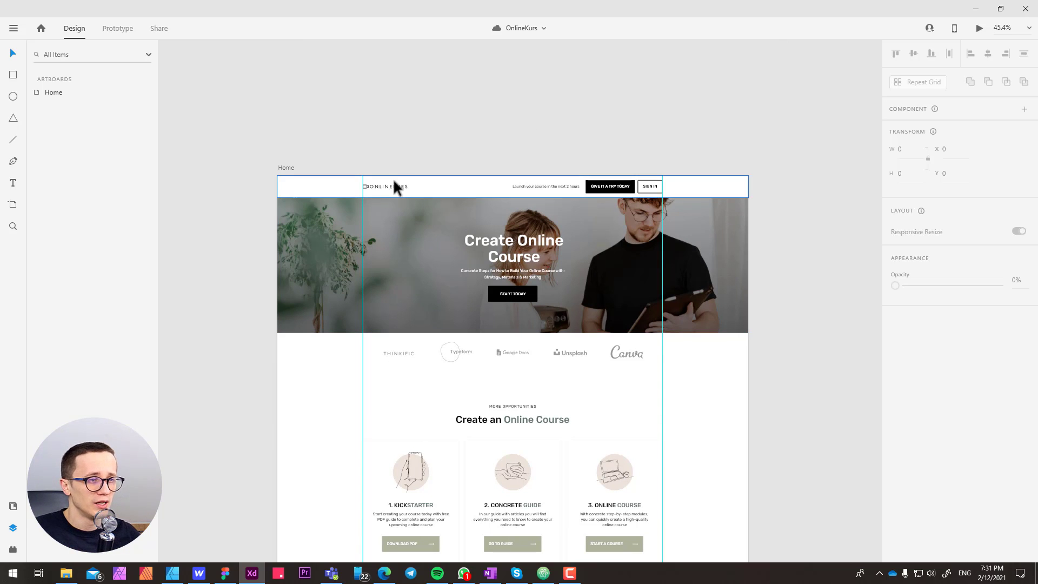
# Examine the ONLINEKURS logo in the header and the paths that make it up
pyautogui.scroll(5, 391, 182)
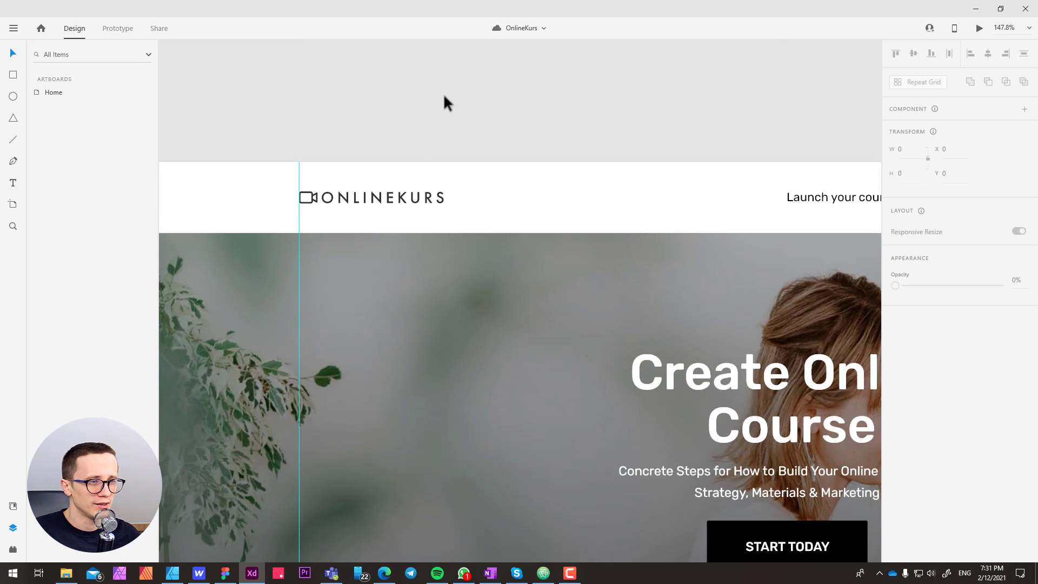
pyautogui.doubleClick(403, 199)
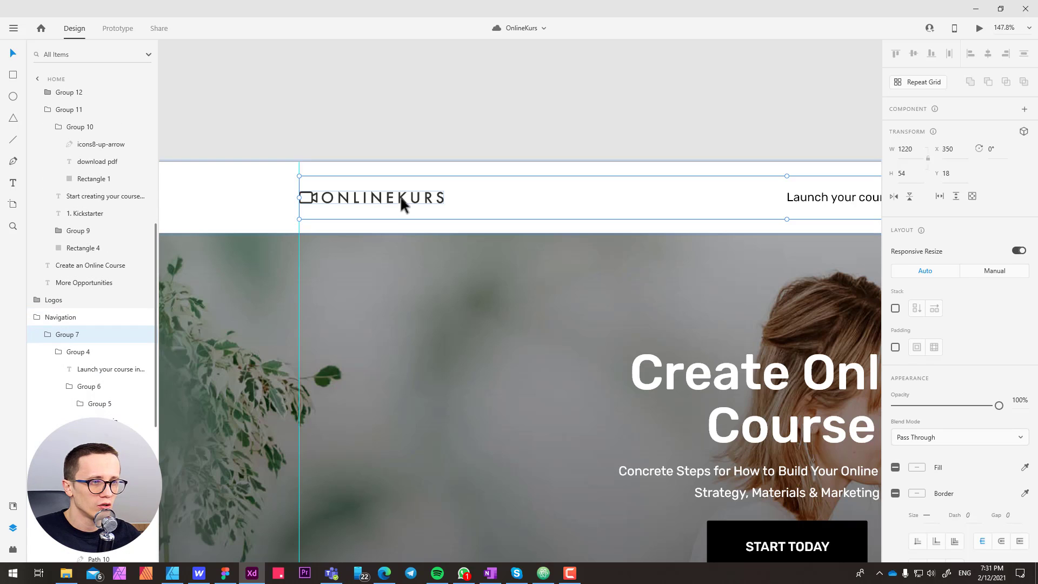
pyautogui.click(401, 196)
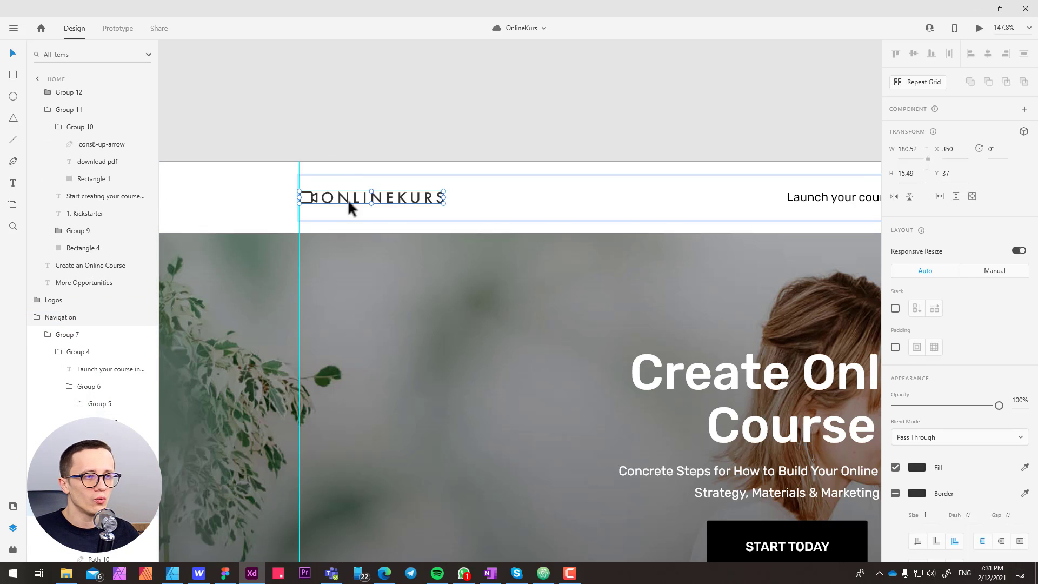
pyautogui.scroll(3, 358, 192)
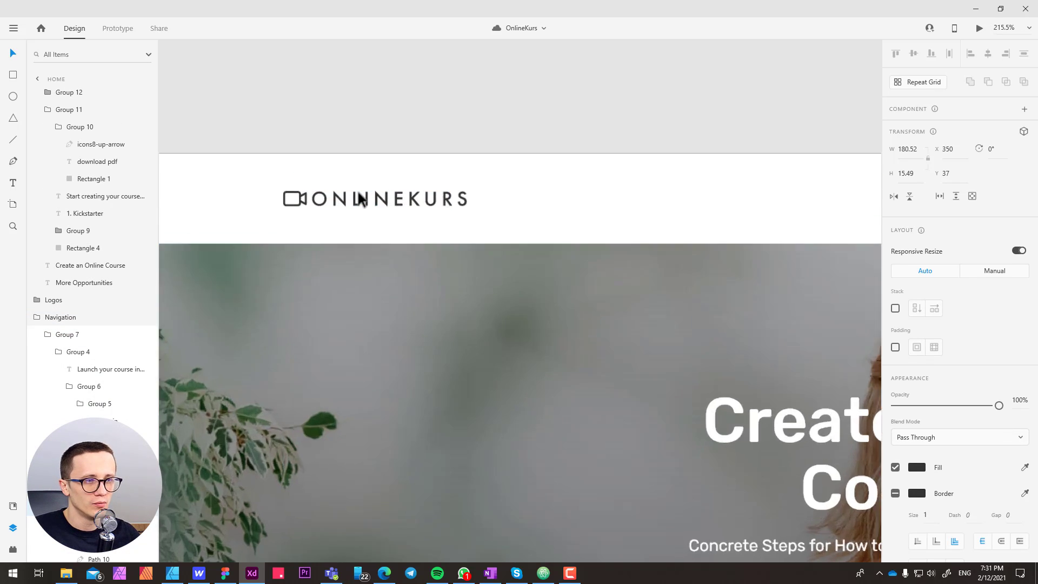
pyautogui.doubleClick(358, 204)
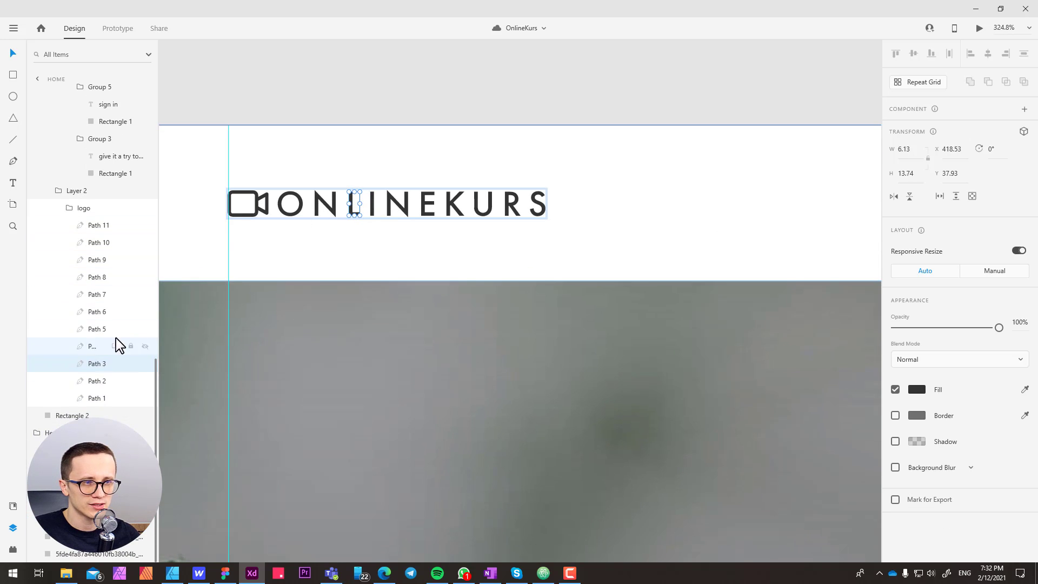
pyautogui.click(263, 209)
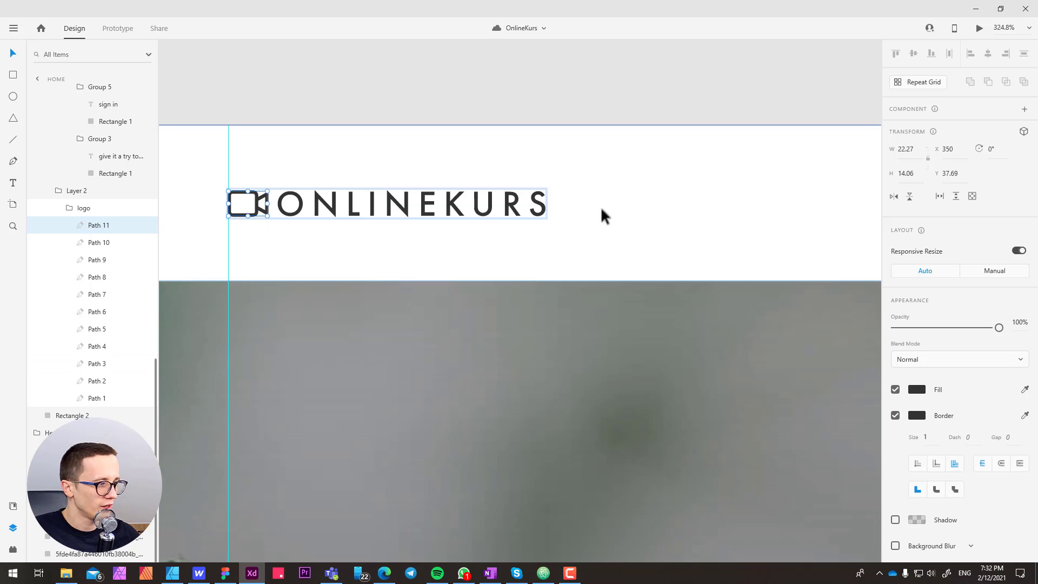
pyautogui.click(352, 100)
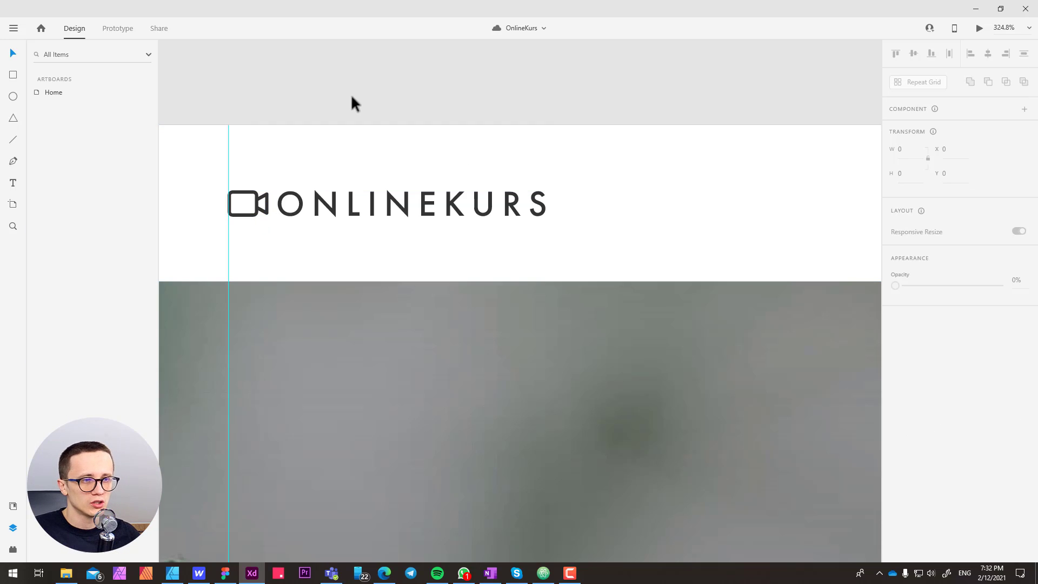
# Export the whole logo group as an SVG to the Homepage folder with Optimized (Minified) turned off
pyautogui.doubleClick(351, 201)
pyautogui.doubleClick(349, 200)
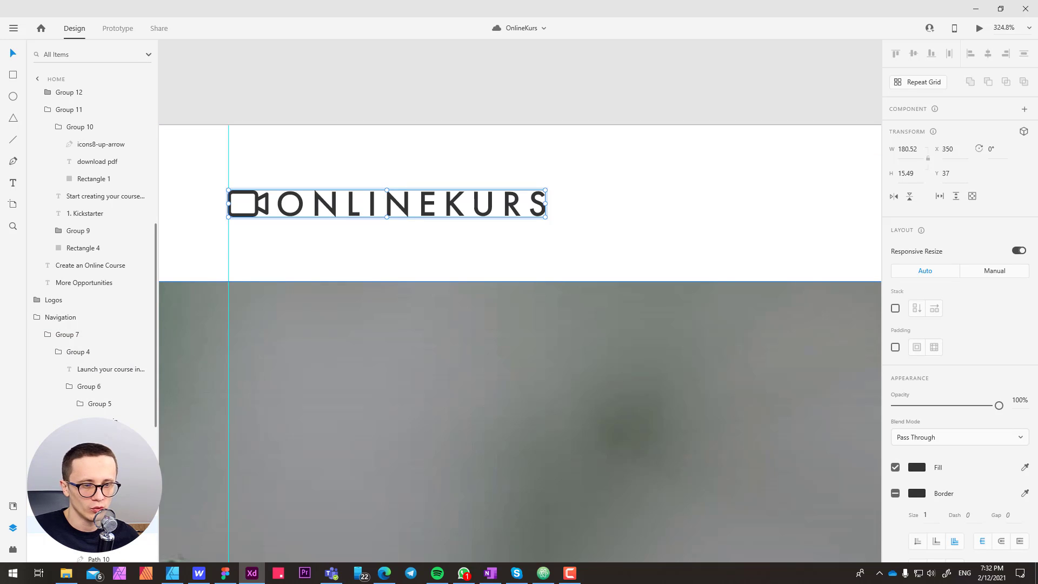
pyautogui.scroll(-4, 92, 301)
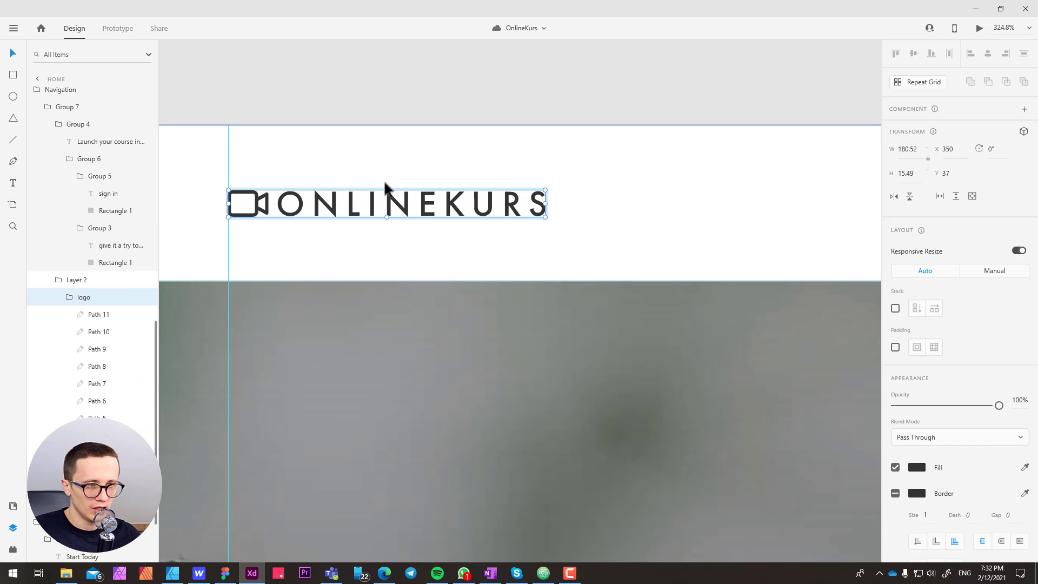
pyautogui.hotkey('ctrl', 'e')
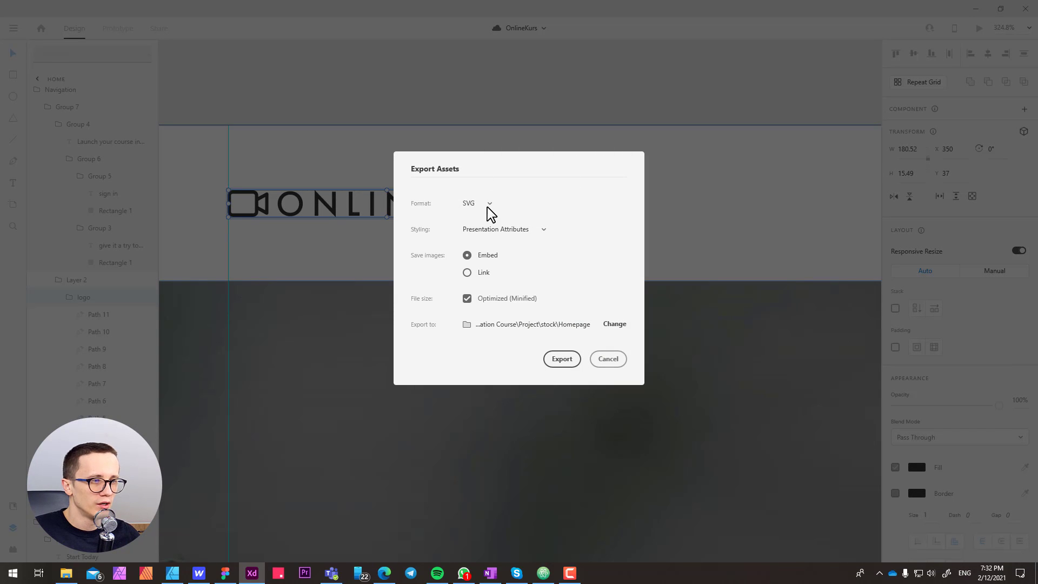
pyautogui.click(467, 299)
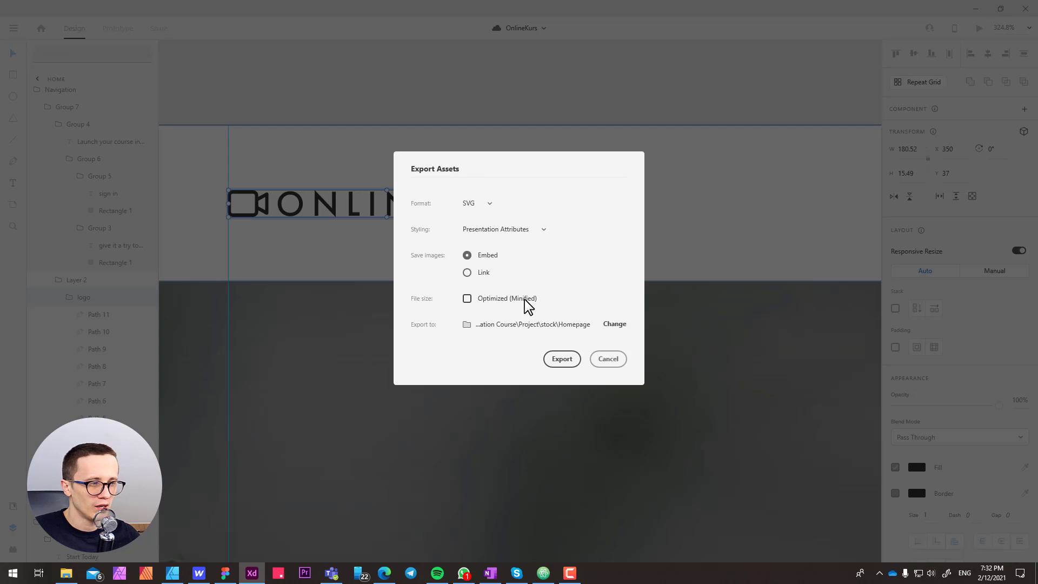
pyautogui.click(563, 361)
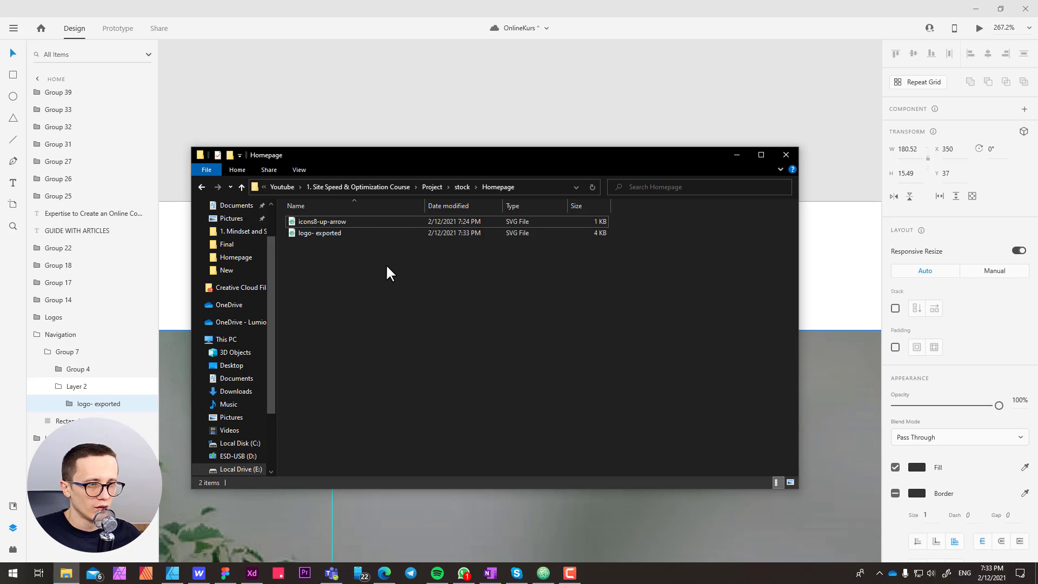
# Open the "logo- exported" SVG from the Homepage folder in Affinity Designer and clear the selection
pyautogui.click(327, 234)
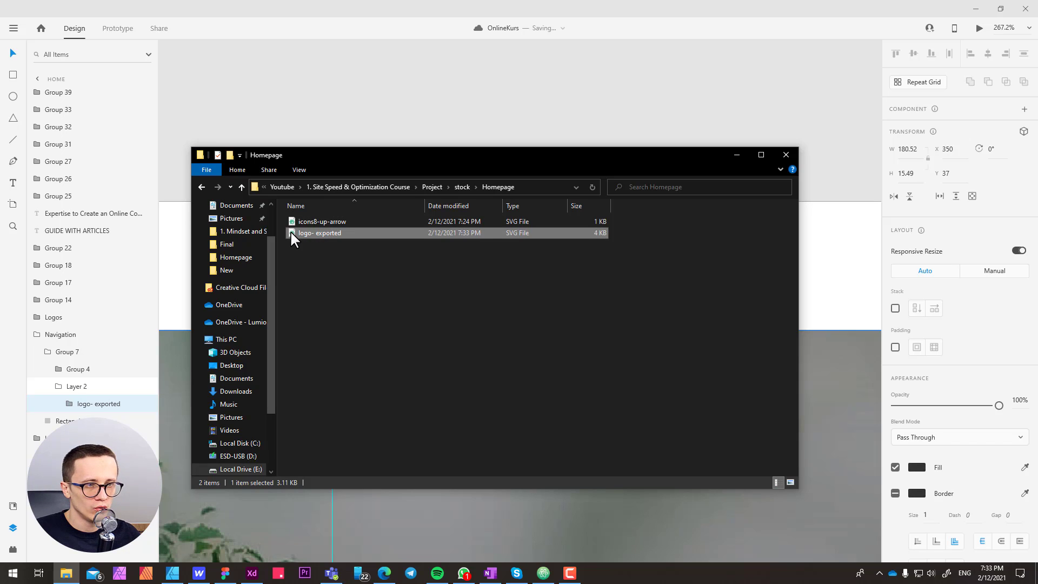
pyautogui.moveTo(291, 232); pyautogui.dragTo(556, 62)
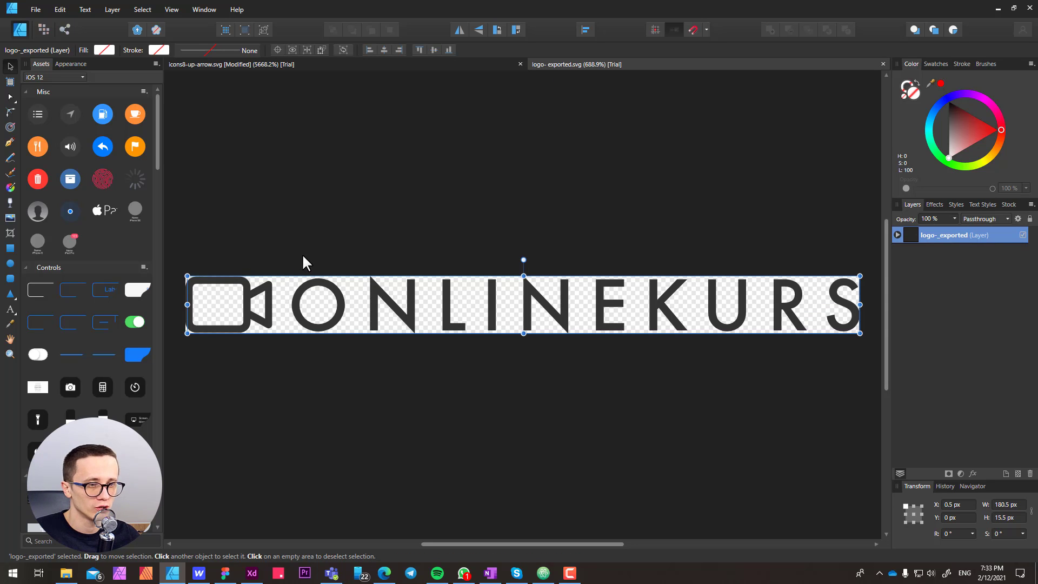
pyautogui.click(306, 226)
pyautogui.moveTo(306, 226); pyautogui.dragTo(430, 248)
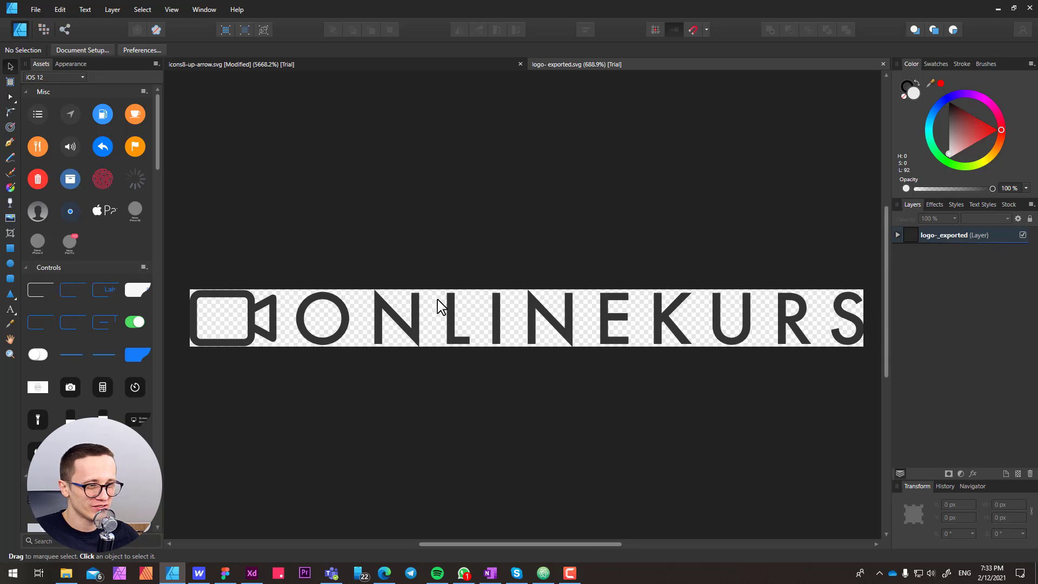
# Select all ten letters of ONLINEKURS and merge them into a single curve with the Add operation
pyautogui.click(378, 300)
pyautogui.hscroll(2, 463, 221)
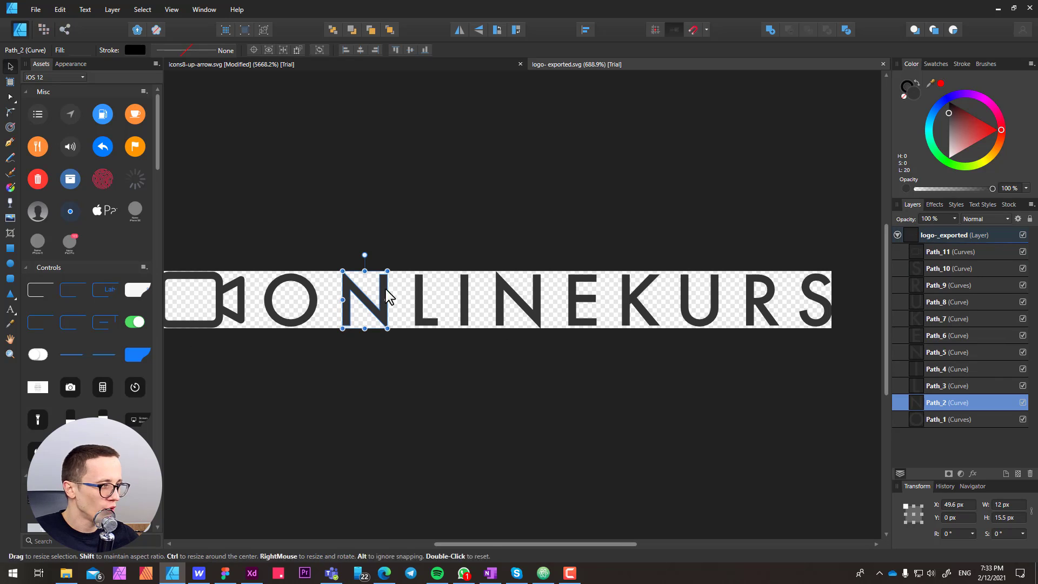
pyautogui.click(313, 302)
pyautogui.keyDown('shift'); pyautogui.click(365, 304); pyautogui.keyUp('shift')
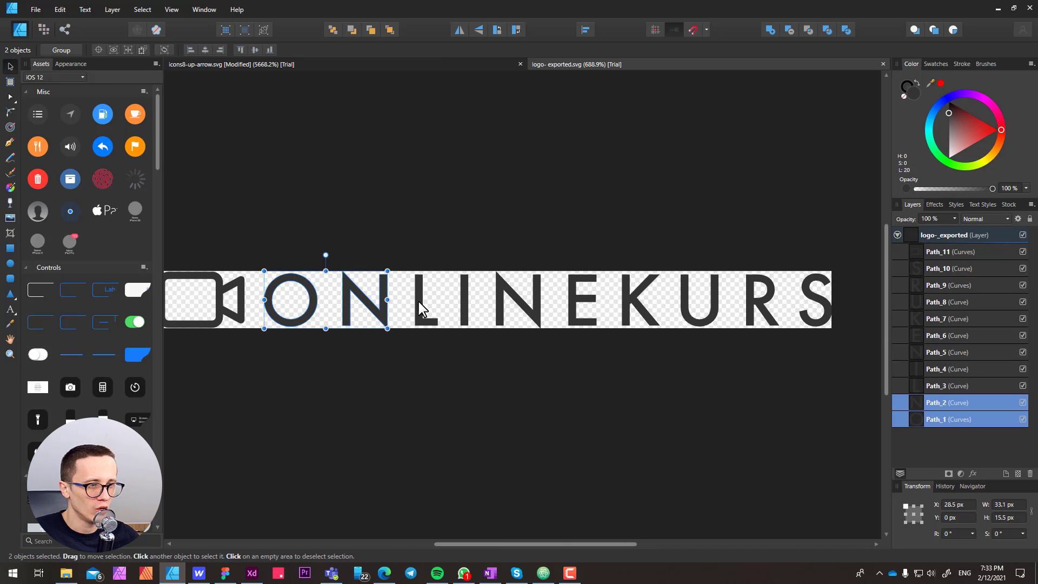
pyautogui.keyDown('shift'); pyautogui.click(423, 303); pyautogui.keyUp('shift')
pyautogui.keyDown('shift'); pyautogui.click(466, 305); pyautogui.keyUp('shift')
pyautogui.keyDown('shift'); pyautogui.click(503, 303); pyautogui.keyUp('shift')
pyautogui.keyDown('shift'); pyautogui.click(590, 307); pyautogui.keyUp('shift')
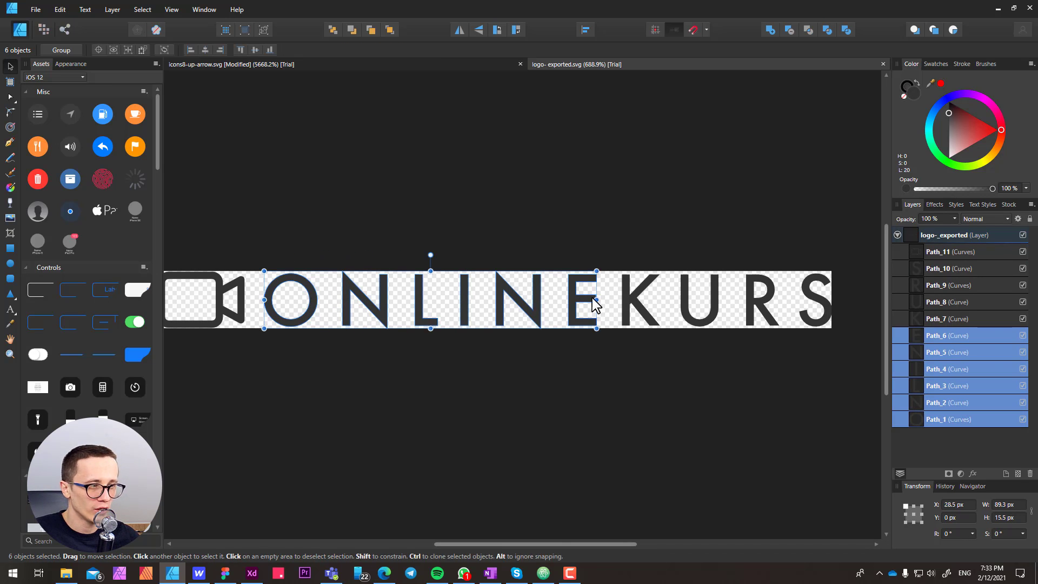
pyautogui.keyDown('shift'); pyautogui.click(644, 298); pyautogui.keyUp('shift')
pyautogui.keyDown('shift'); pyautogui.click(703, 298); pyautogui.keyUp('shift')
pyautogui.keyDown('shift'); pyautogui.click(755, 304); pyautogui.keyUp('shift')
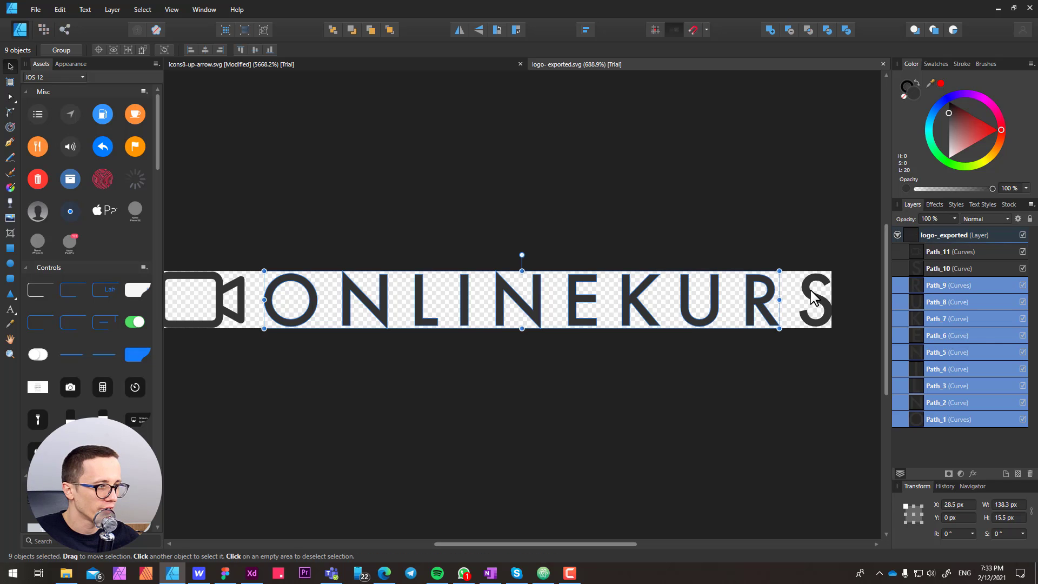
pyautogui.keyDown('shift'); pyautogui.click(815, 298); pyautogui.keyUp('shift')
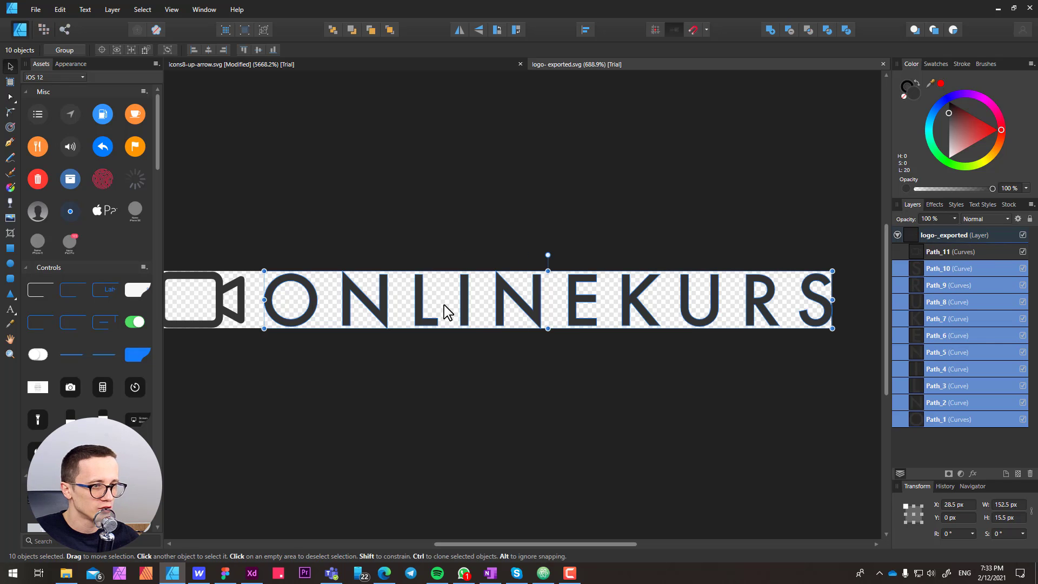
pyautogui.click(769, 29)
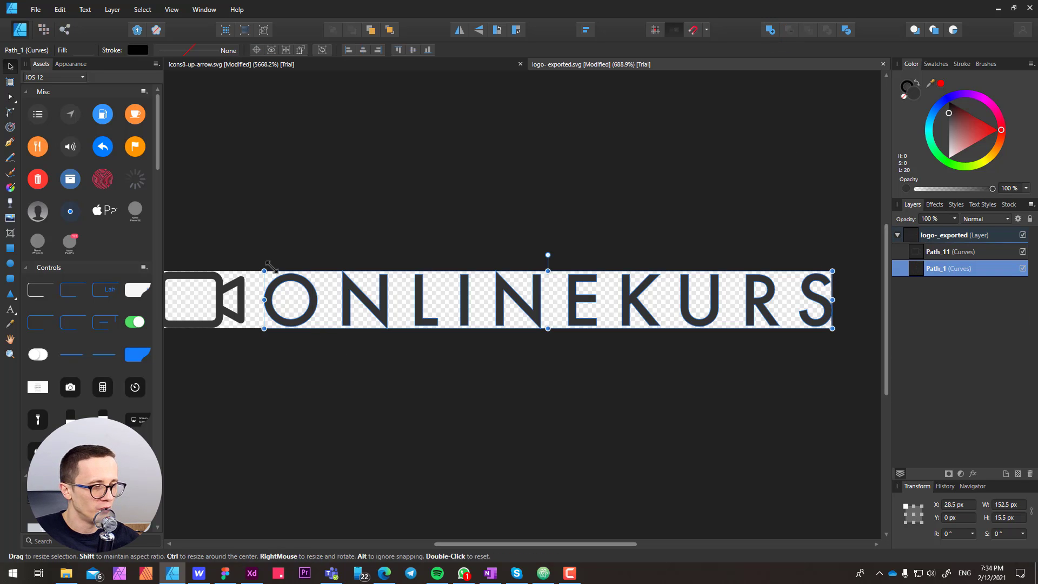
# Rename the merged ONLINEKURS curve to "letters" and deselect it
pyautogui.doubleClick(935, 269)
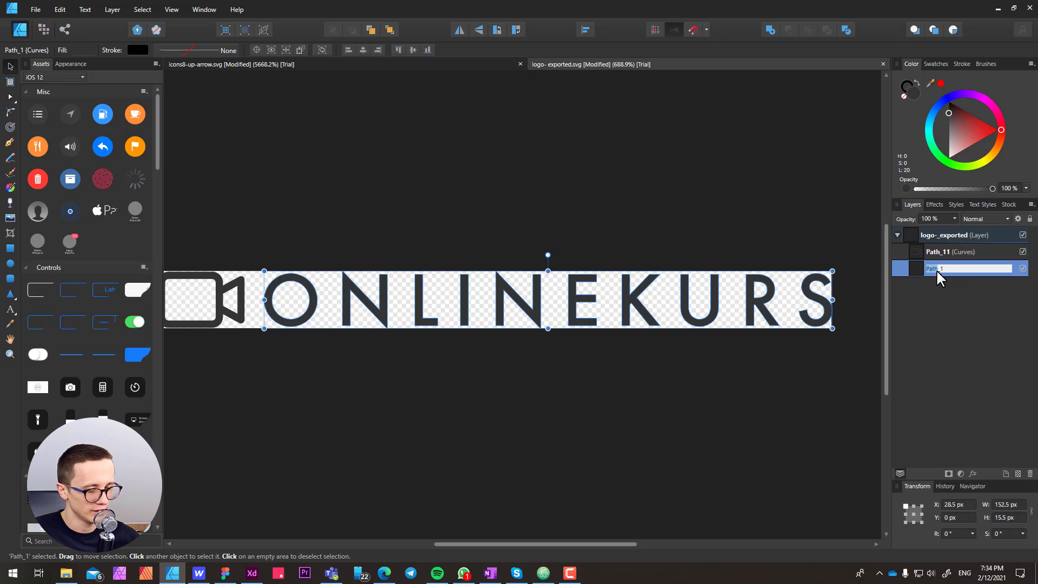
pyautogui.write('letters')
pyautogui.press('Return')
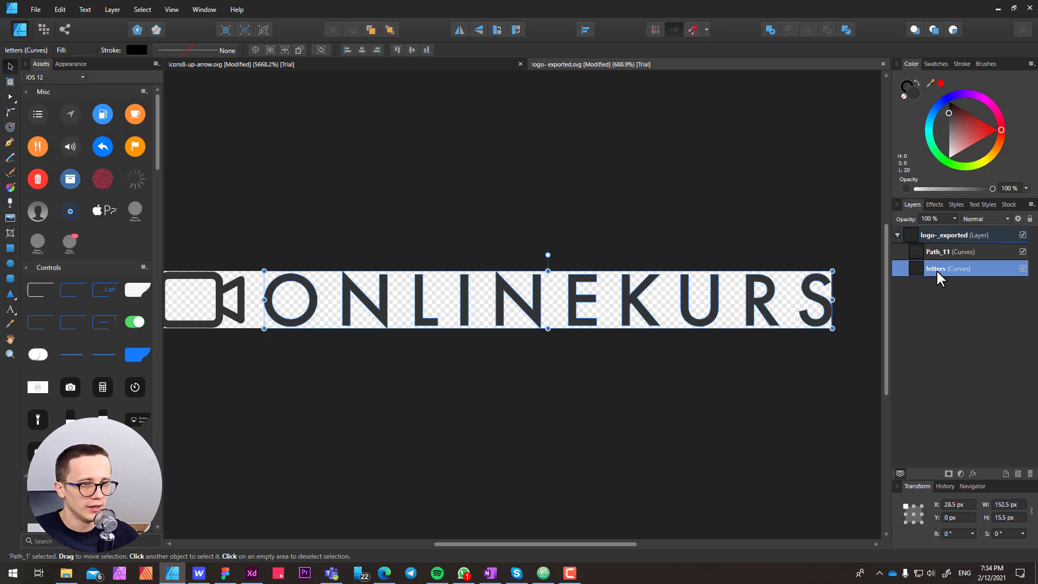
pyautogui.click(353, 212)
# Expand the stroke of the camera icon in front of the letters
pyautogui.moveTo(218, 299); pyautogui.dragTo(397, 256)
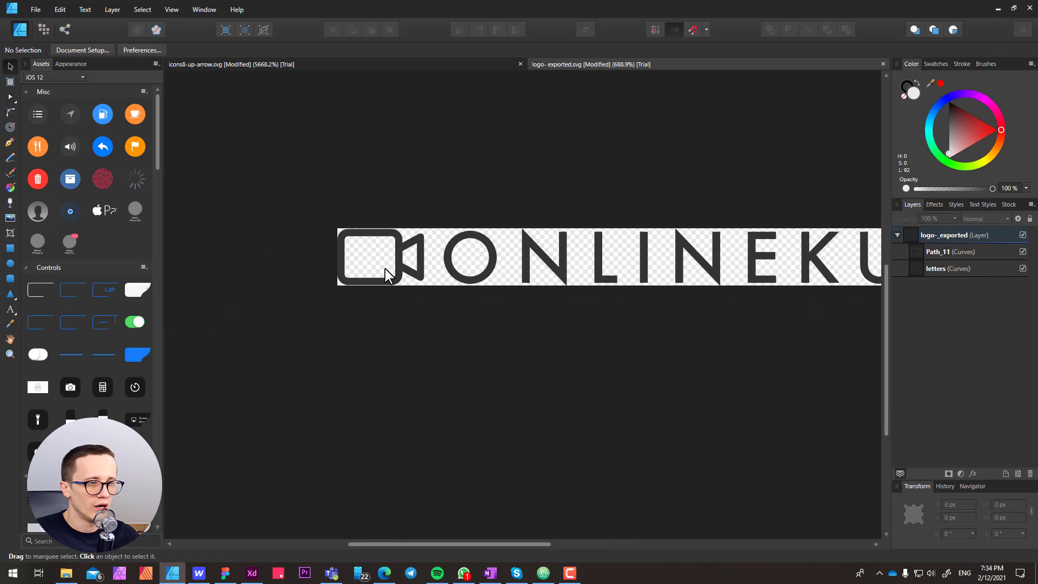
pyautogui.scroll(3, 383, 270)
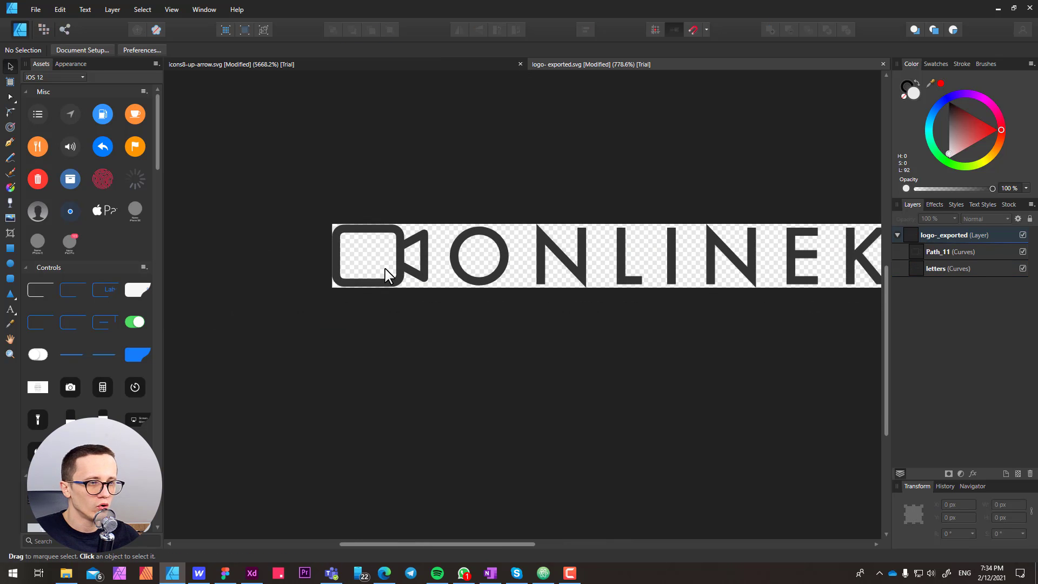
pyautogui.click(403, 238)
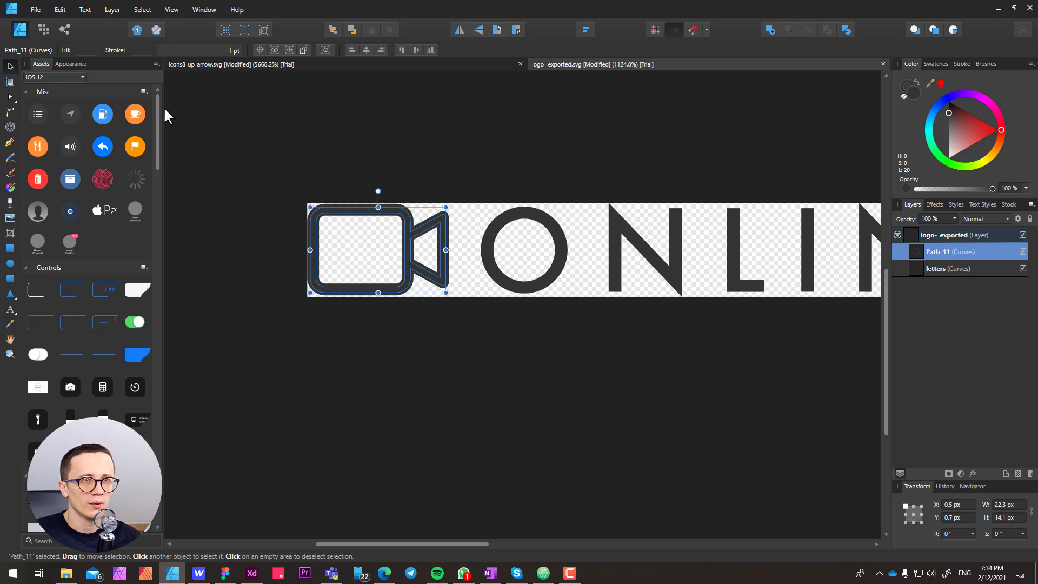
pyautogui.click(111, 8)
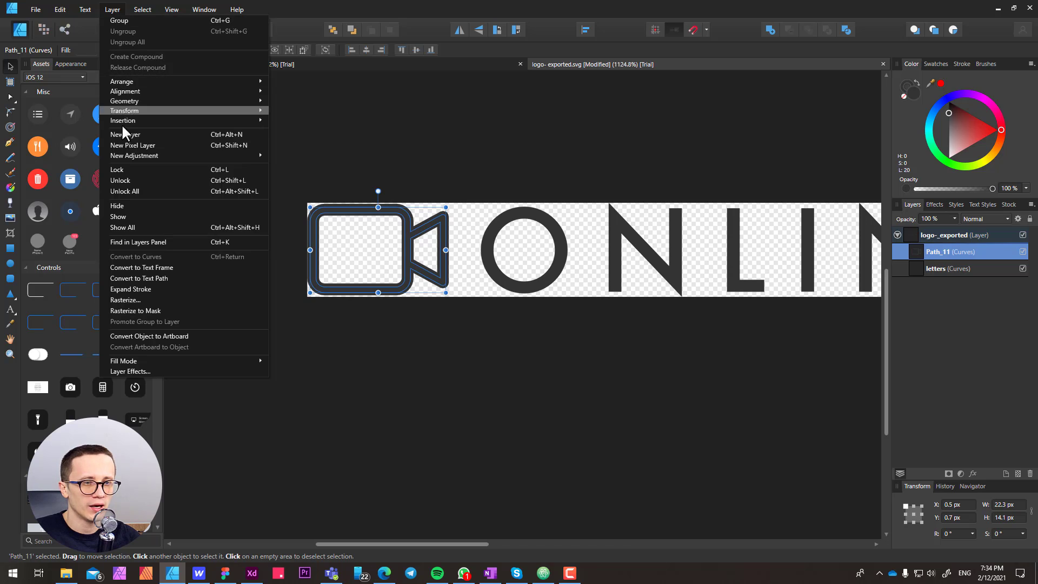
pyautogui.click(138, 289)
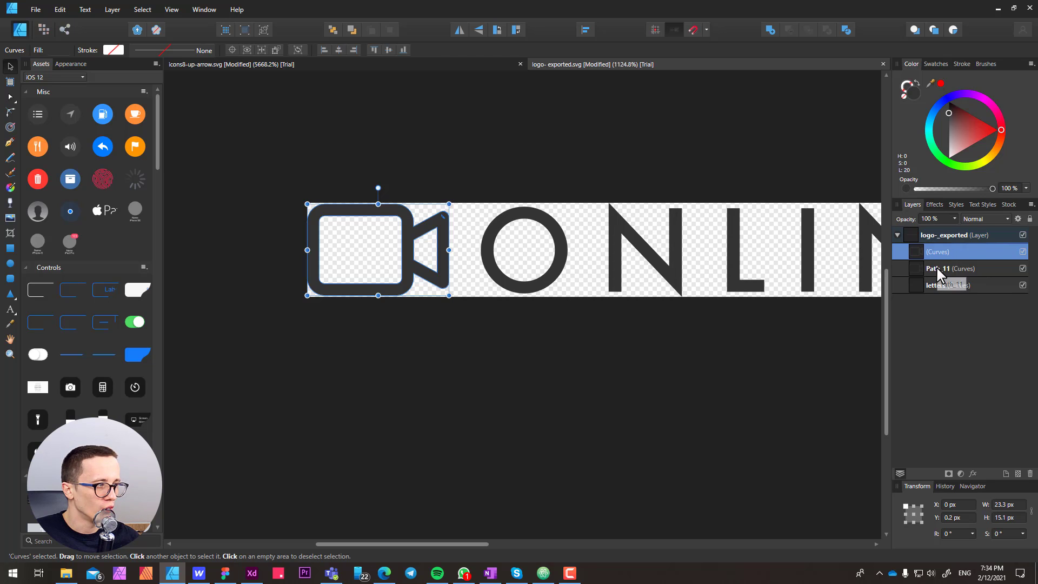
# Merge the camera icon's expanded stroke with its Path_11 fill using the Add operation
pyautogui.click(937, 262)
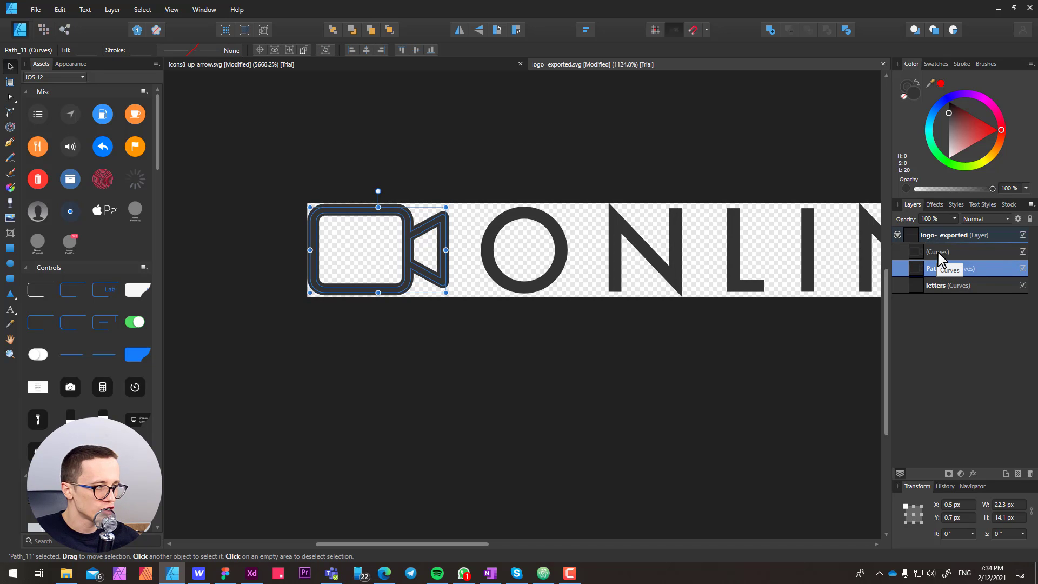
pyautogui.keyDown('shift'); pyautogui.click(937, 259); pyautogui.keyUp('shift')
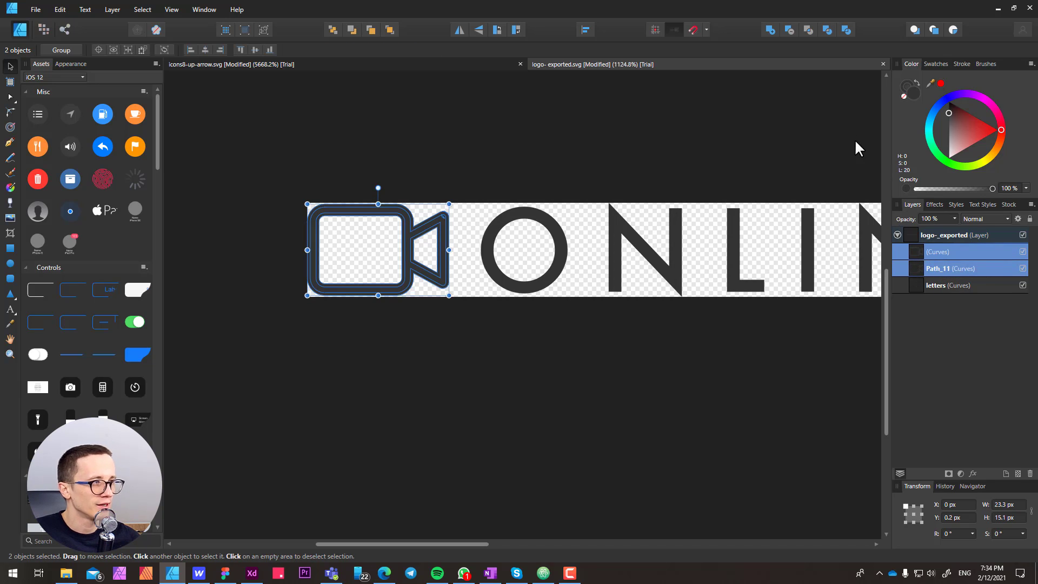
pyautogui.click(767, 30)
# Delete the stray nodes inside the upper outer corner of the camera icon's lens using the Node tool
pyautogui.scroll(5, 299, 231)
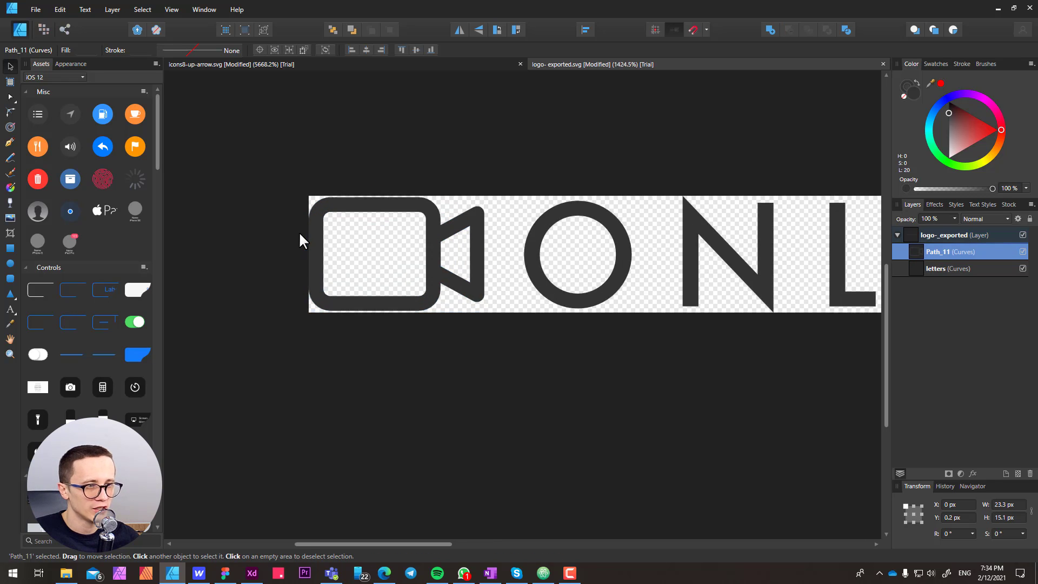
pyautogui.moveTo(500, 185); pyautogui.dragTo(470, 187)
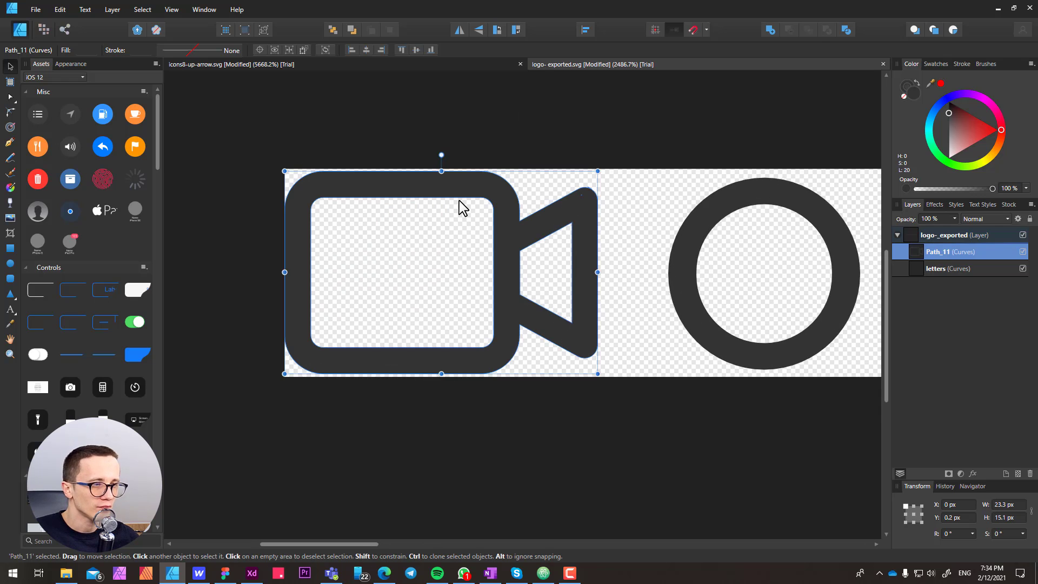
pyautogui.scroll(1, 459, 200)
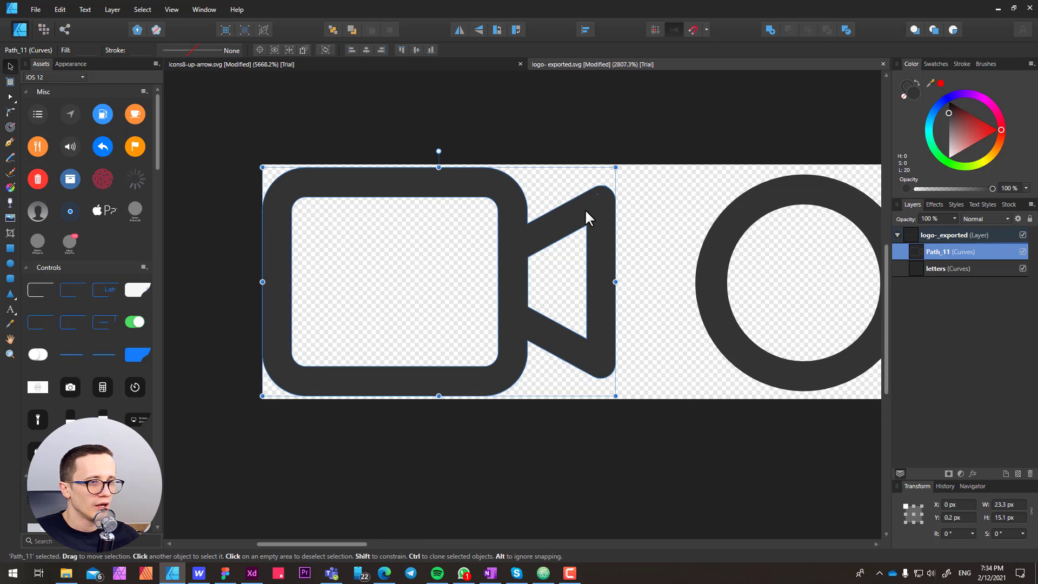
pyautogui.scroll(3, 584, 208)
pyautogui.scroll(2, 585, 209)
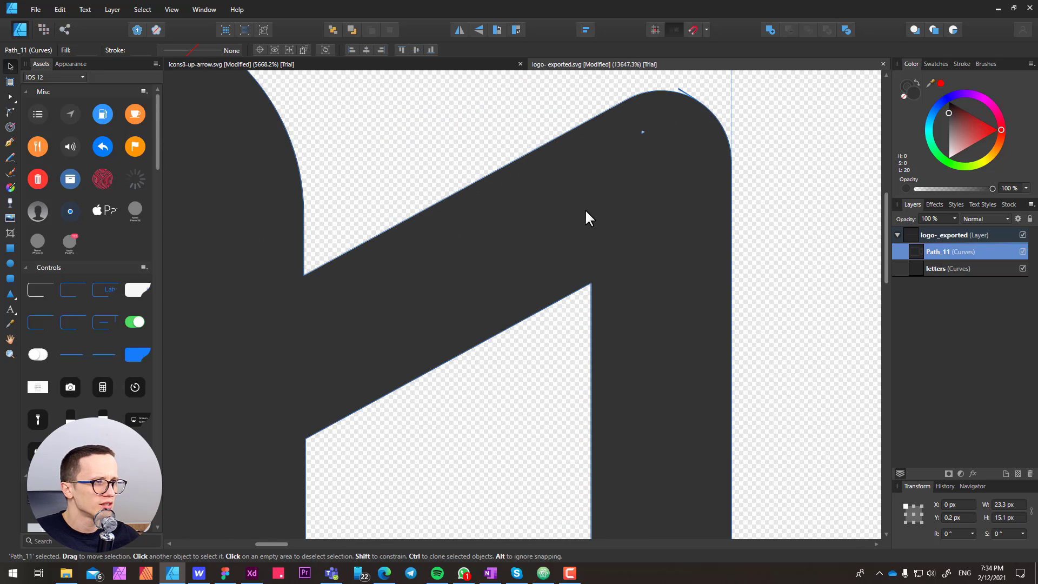
pyautogui.scroll(2, 536, 248)
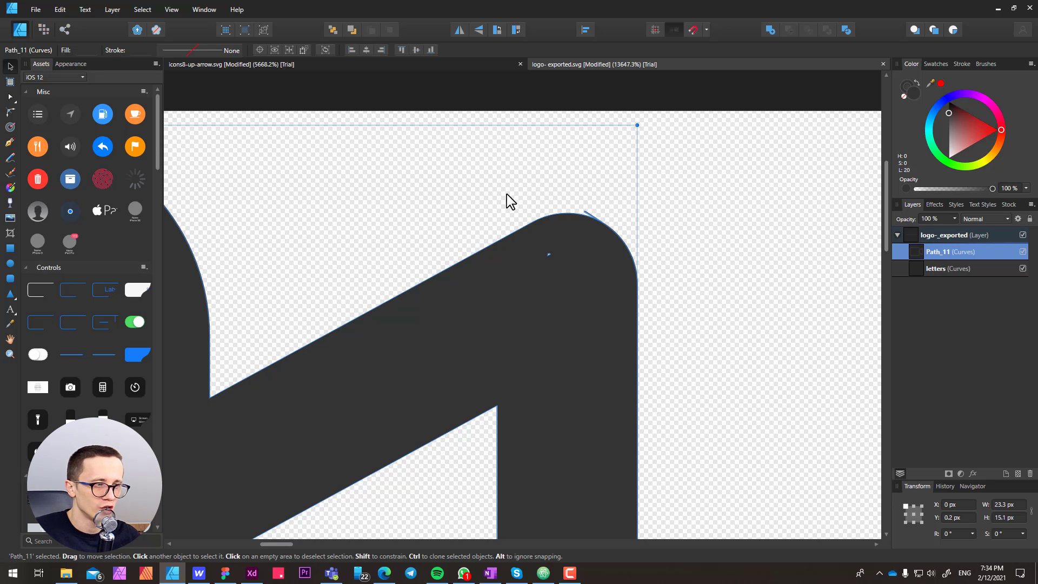
pyautogui.press('a')
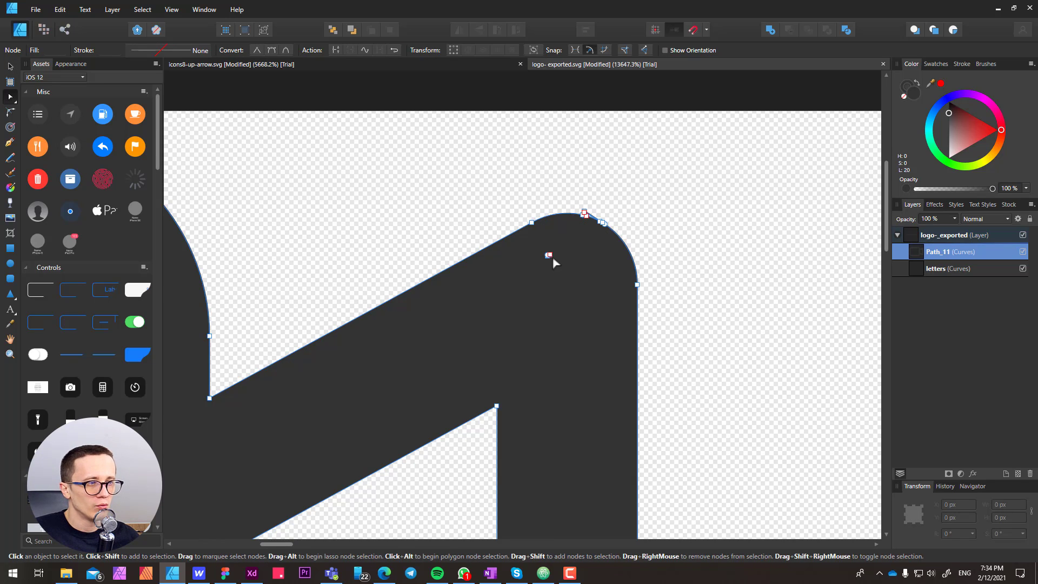
pyautogui.scroll(5, 552, 261)
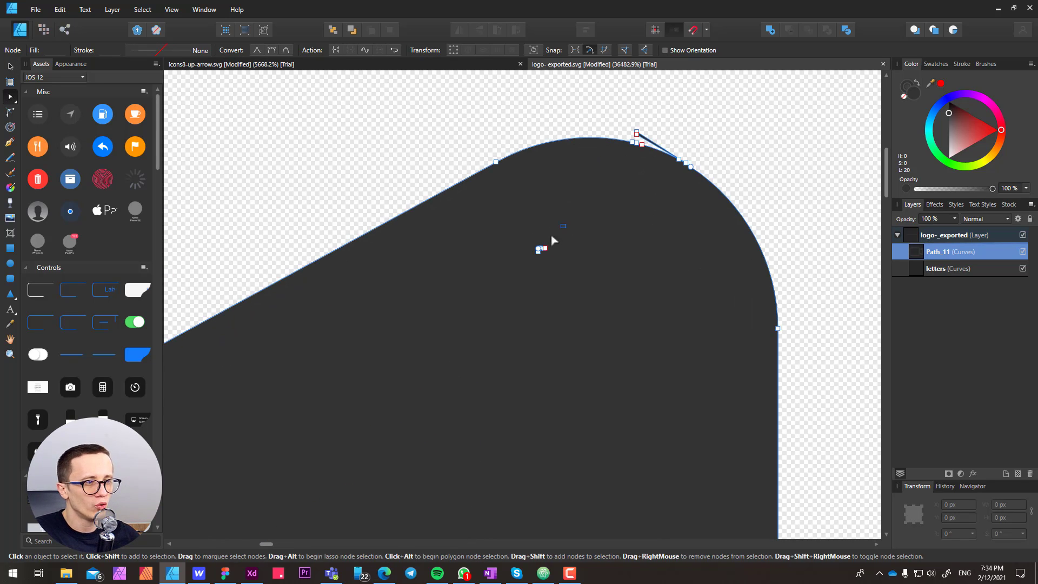
pyautogui.moveTo(553, 240); pyautogui.dragTo(516, 297)
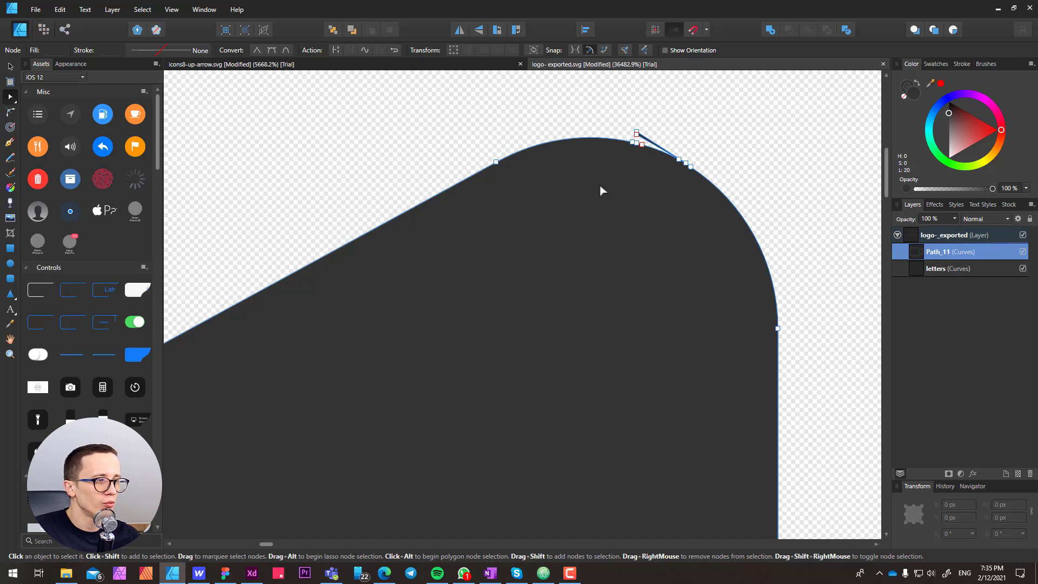
# Delete the nodes of the small spike sticking out of the lens's rounded upper corner and deselect the icon
pyautogui.scroll(3, 600, 190)
pyautogui.scroll(5, 470, 343)
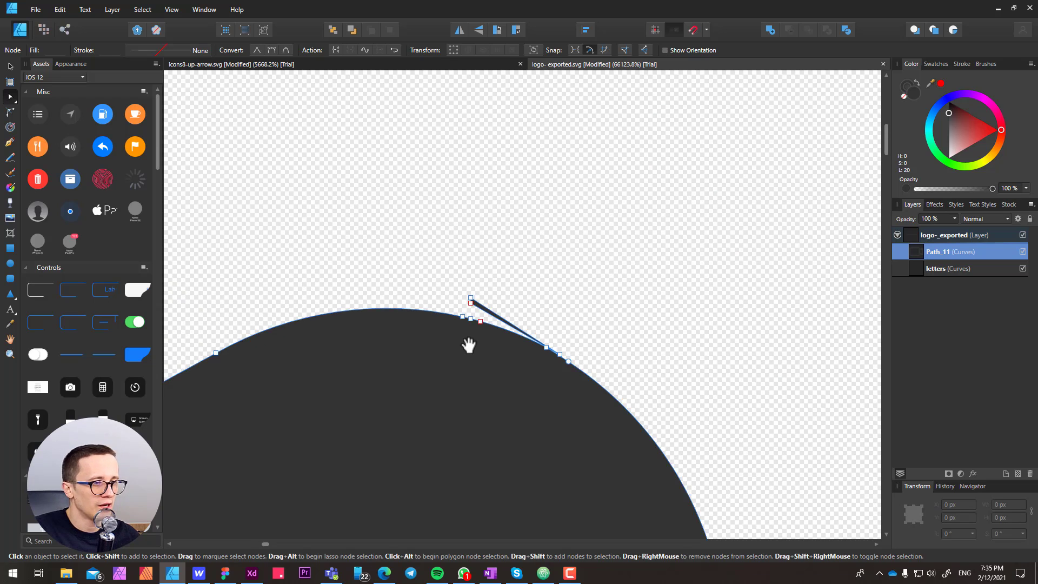
pyautogui.moveTo(492, 205); pyautogui.dragTo(463, 250)
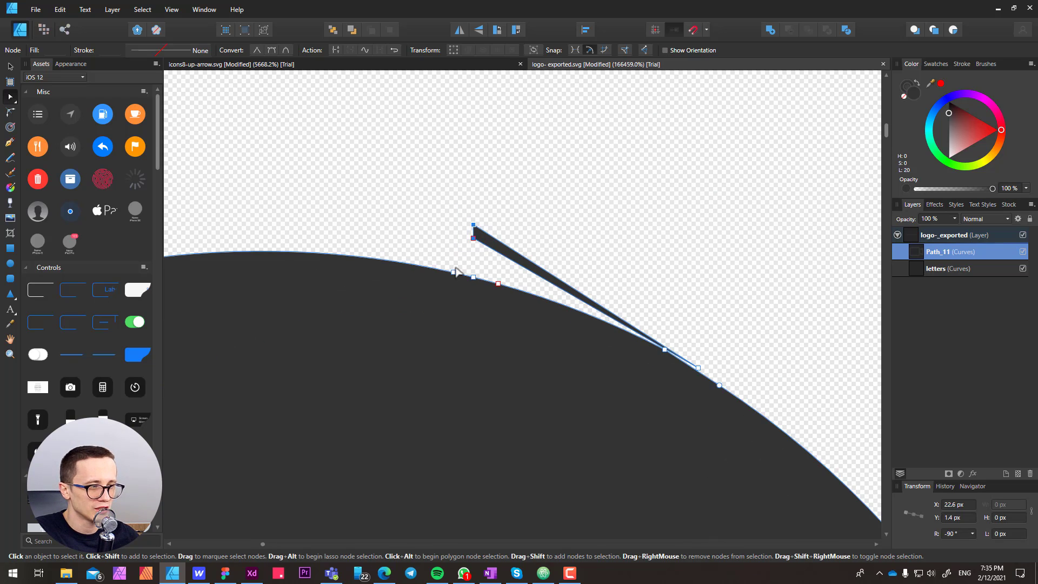
pyautogui.press('Delete')
pyautogui.scroll(-10, 505, 235)
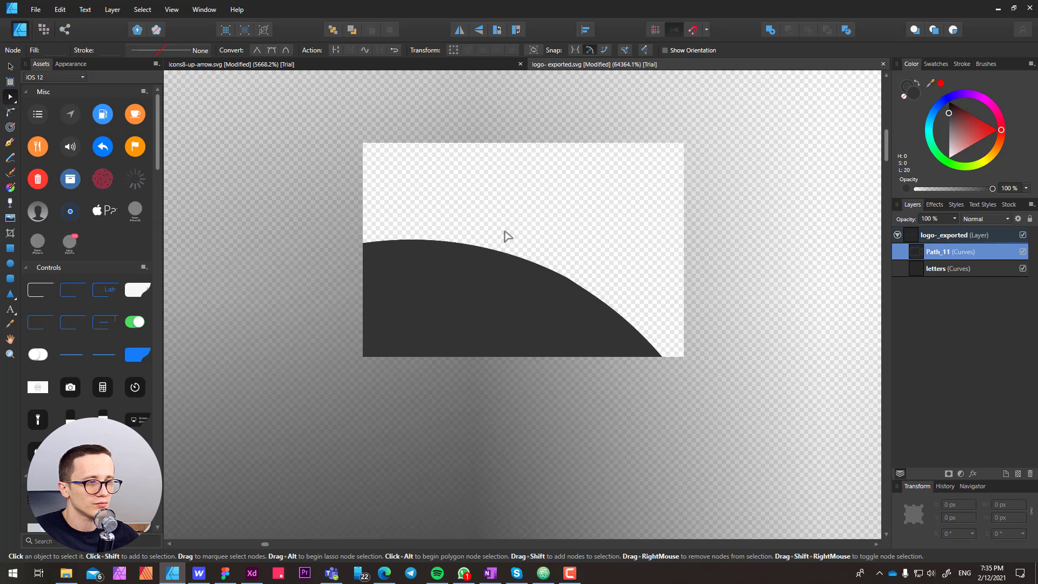
pyautogui.hotkey('ctrl', 'd')
pyautogui.scroll(-15, 505, 235)
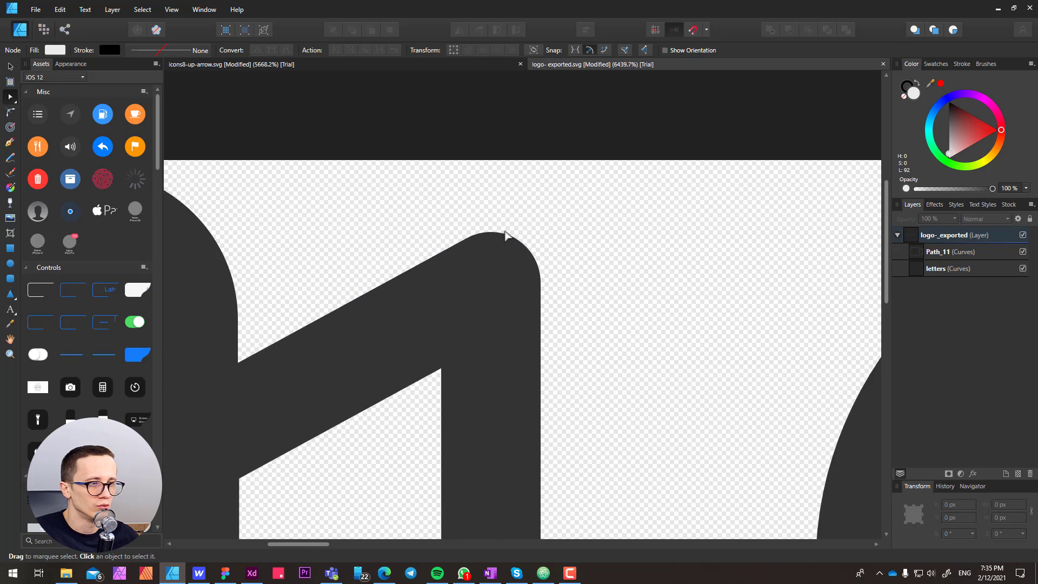
pyautogui.scroll(-3, 505, 235)
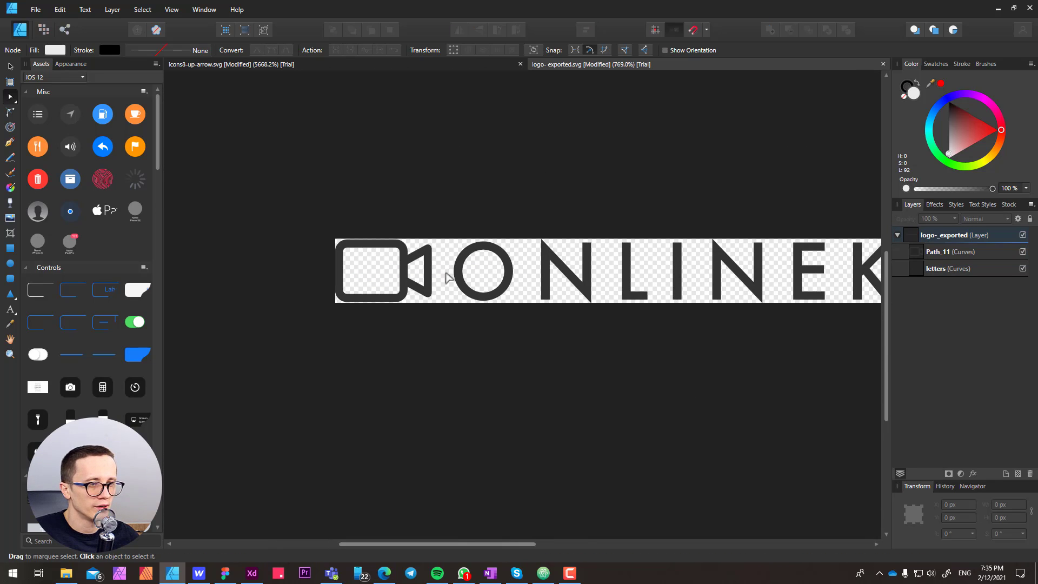
# Merge the camera icon and the letters into one curve with the Add operation and reselect the combined logo
pyautogui.press('v')
pyautogui.moveTo(460, 232); pyautogui.dragTo(426, 254)
pyautogui.click(303, 295)
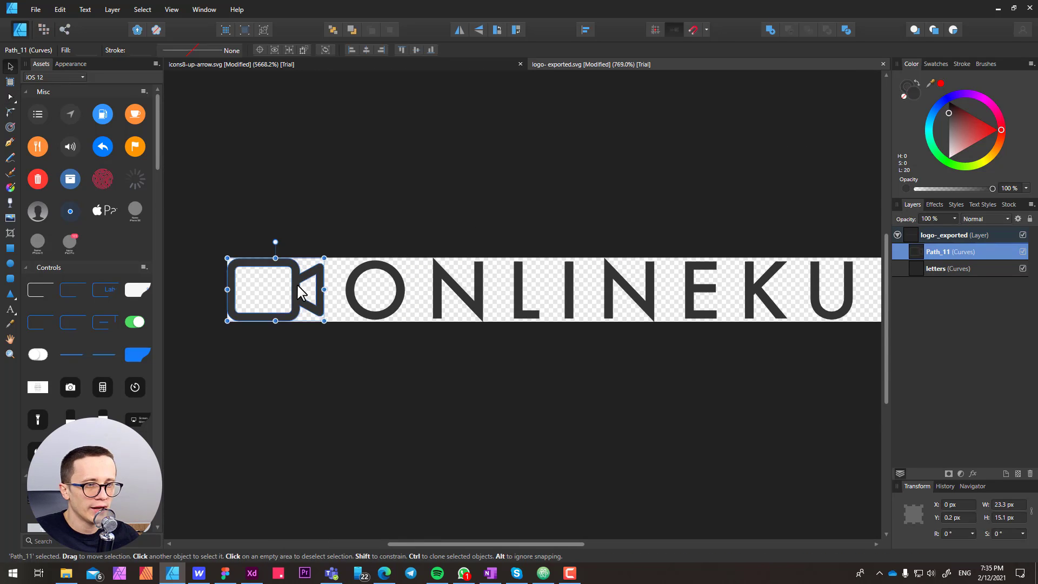
pyautogui.keyDown('shift'); pyautogui.click(351, 303); pyautogui.keyUp('shift')
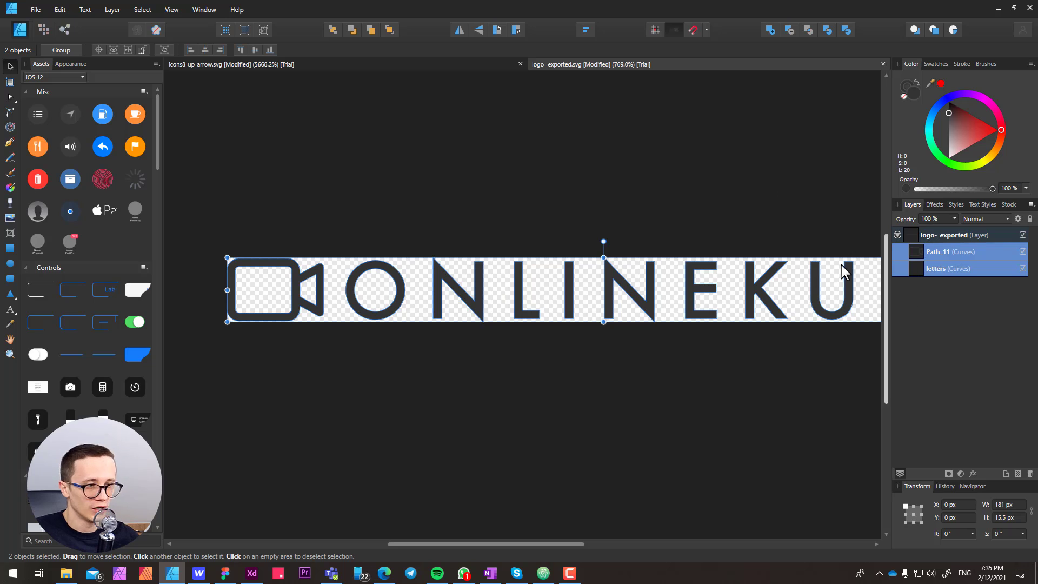
pyautogui.click(771, 31)
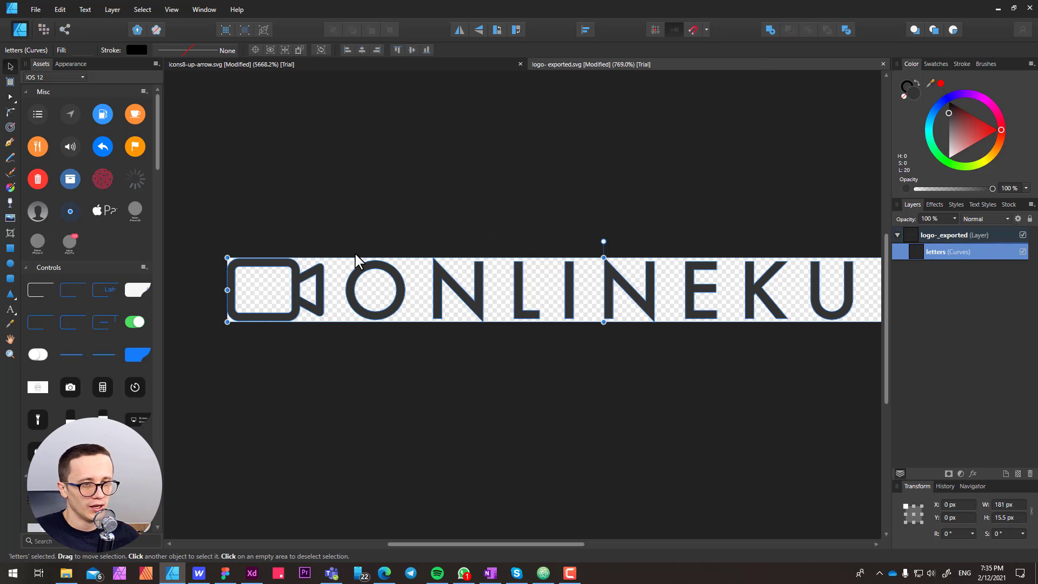
pyautogui.click(358, 235)
pyautogui.click(322, 286)
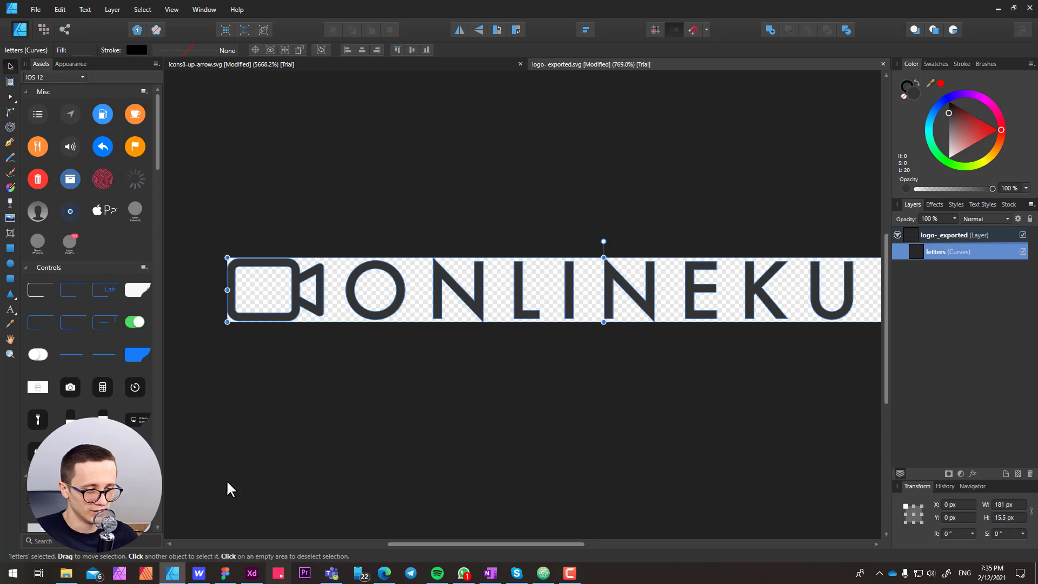
# Switch to Adobe XD and paste the combined logo onto the empty pasteboard above the Home artboard
pyautogui.click(251, 573)
pyautogui.hotkey('ctrl', 'v')
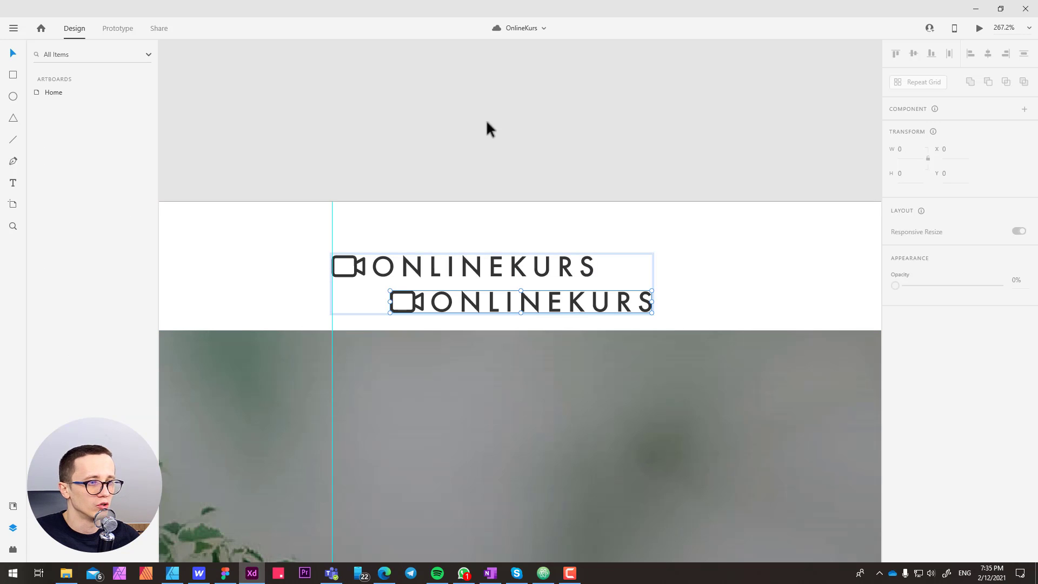
pyautogui.click(486, 273)
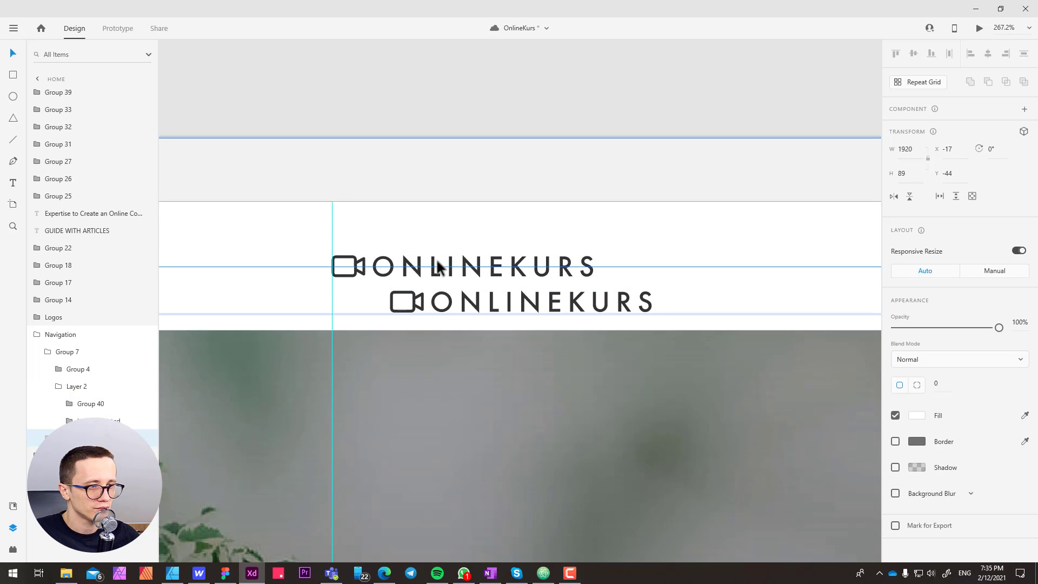
pyautogui.hotkey('ctrl', 'z')
pyautogui.click(422, 119)
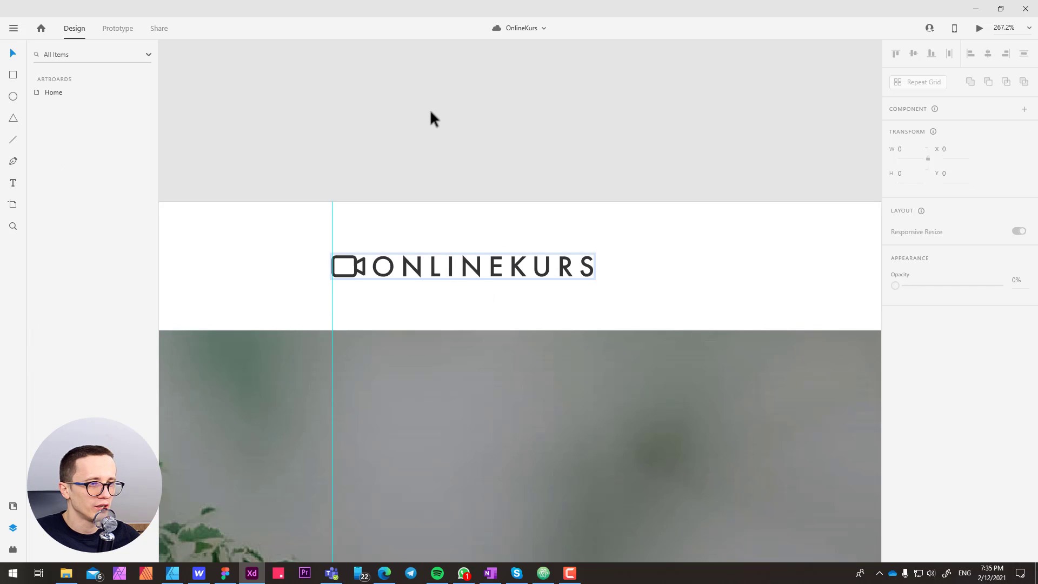
pyautogui.hotkey('ctrl', 'v')
pyautogui.hotkey('ctrl', 'z')
pyautogui.click(388, 271)
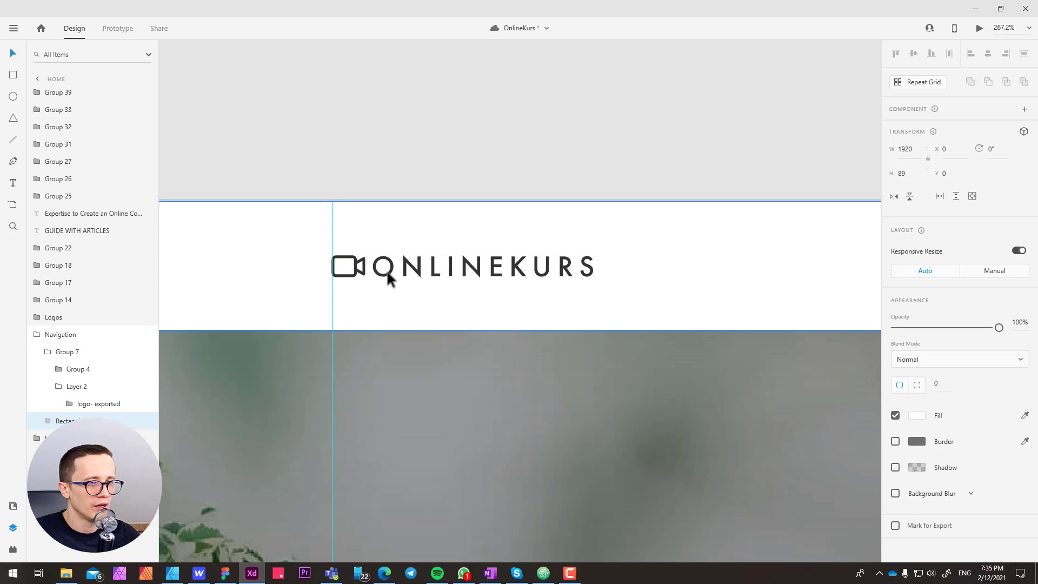
pyautogui.hotkey('ctrl', 'v')
pyautogui.moveTo(463, 305); pyautogui.dragTo(378, 231)
pyautogui.press('Delete')
pyautogui.hotkey('ctrl', 'z')
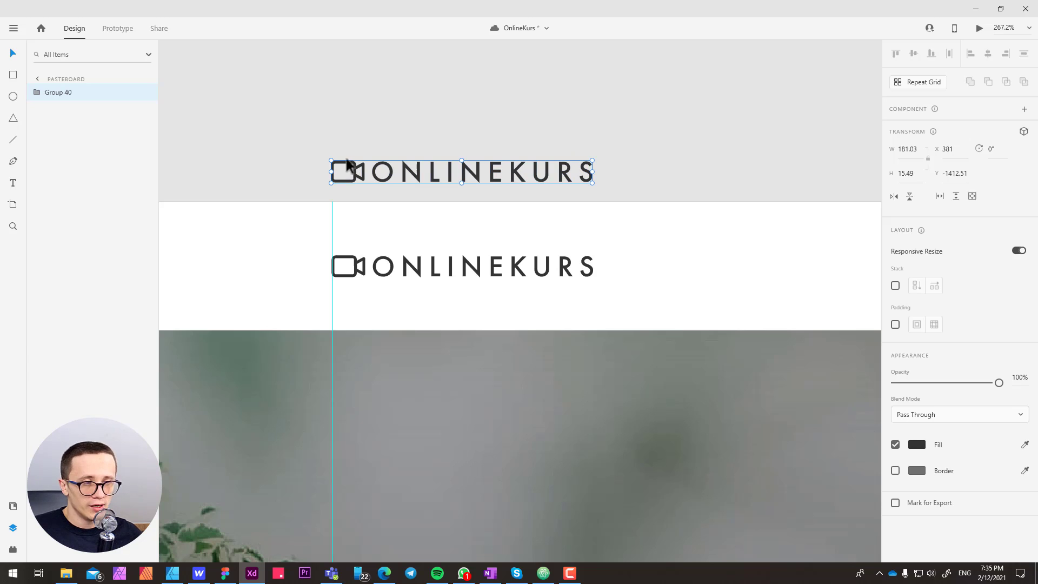
# Check the pasted logo group's contents and ungroup it into a single standalone path
pyautogui.click(36, 92)
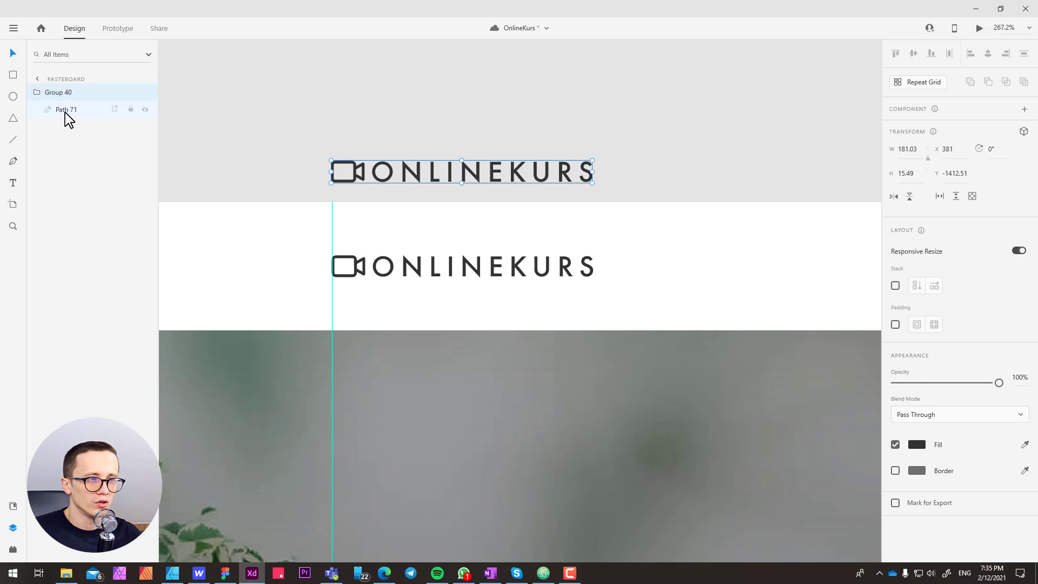
pyautogui.click(65, 110)
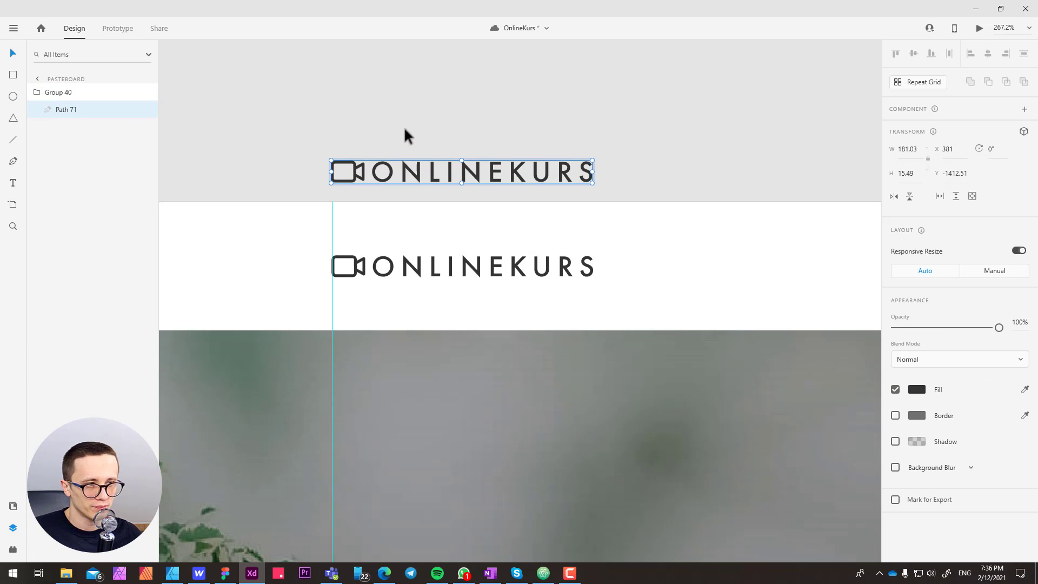
pyautogui.click(405, 139)
pyautogui.click(364, 173)
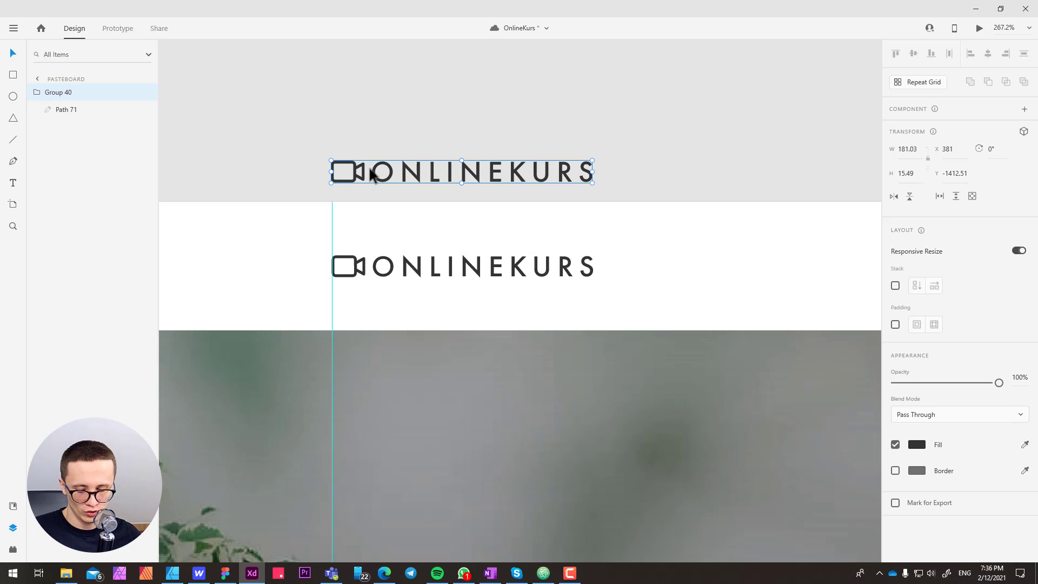
pyautogui.hotkey('ctrl', 'shift', 'g')
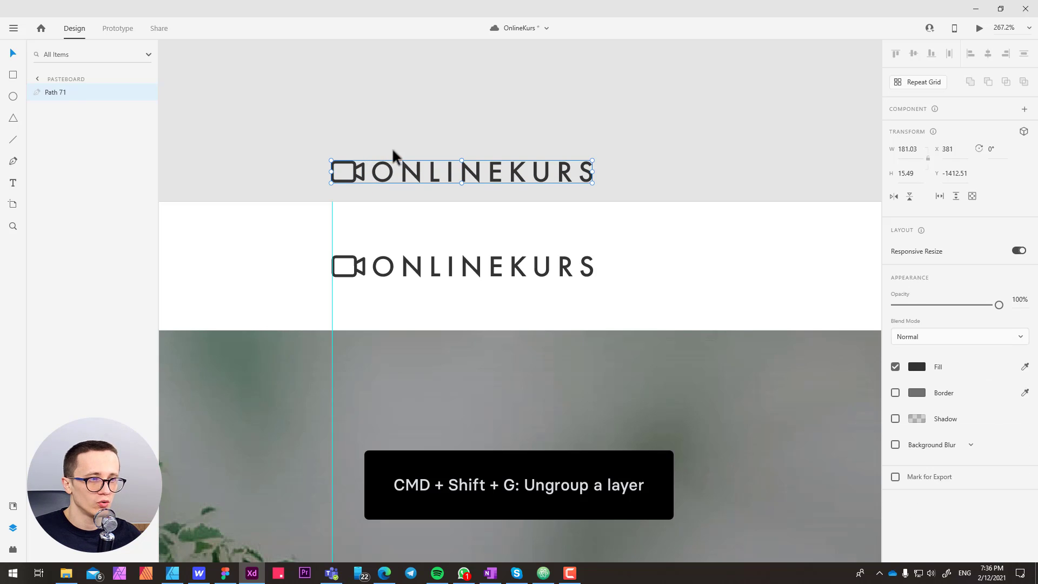
pyautogui.click(406, 132)
pyautogui.click(397, 175)
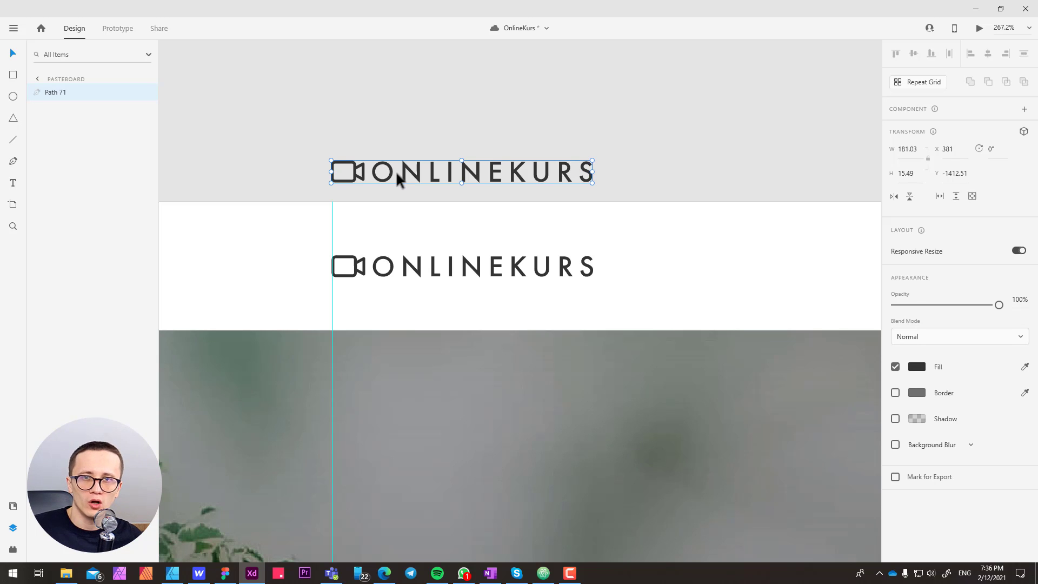
# Export the logo path as an Optimized (Minified) SVG with embedded images into the Homepage folder
pyautogui.click(426, 147)
pyautogui.click(419, 183)
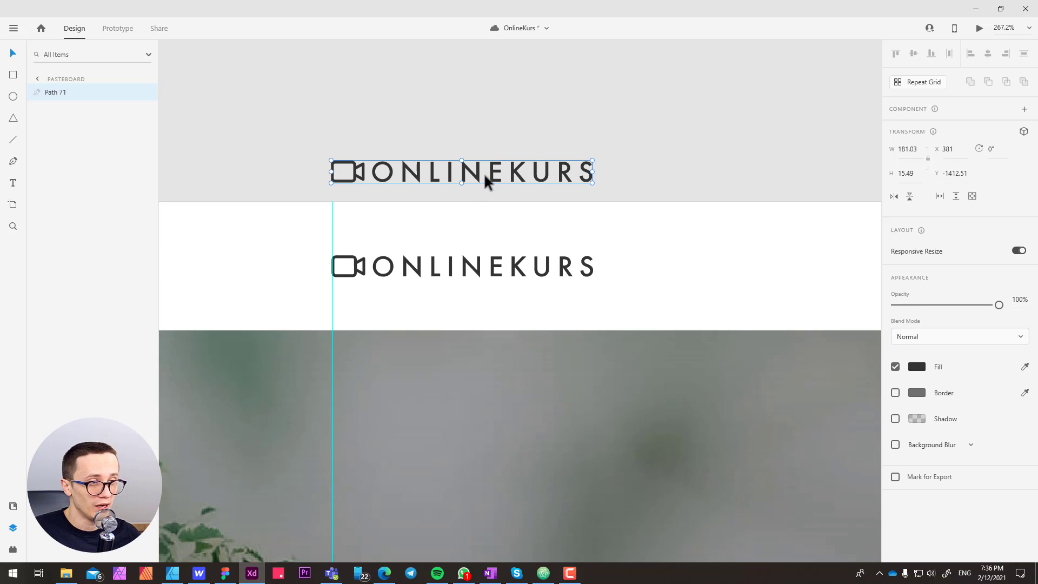
pyautogui.hotkey('ctrl', 'e')
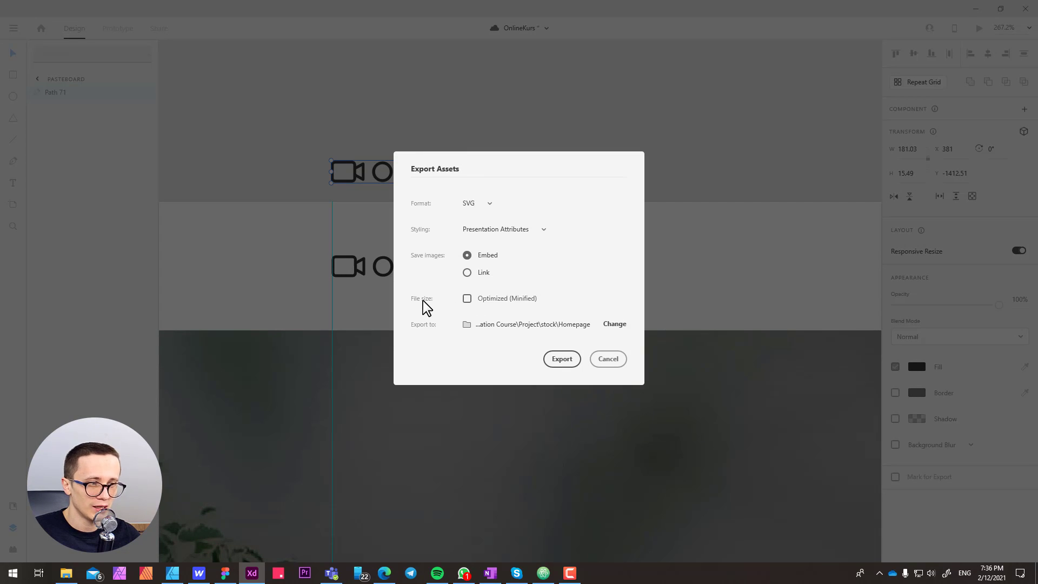
pyautogui.click(467, 300)
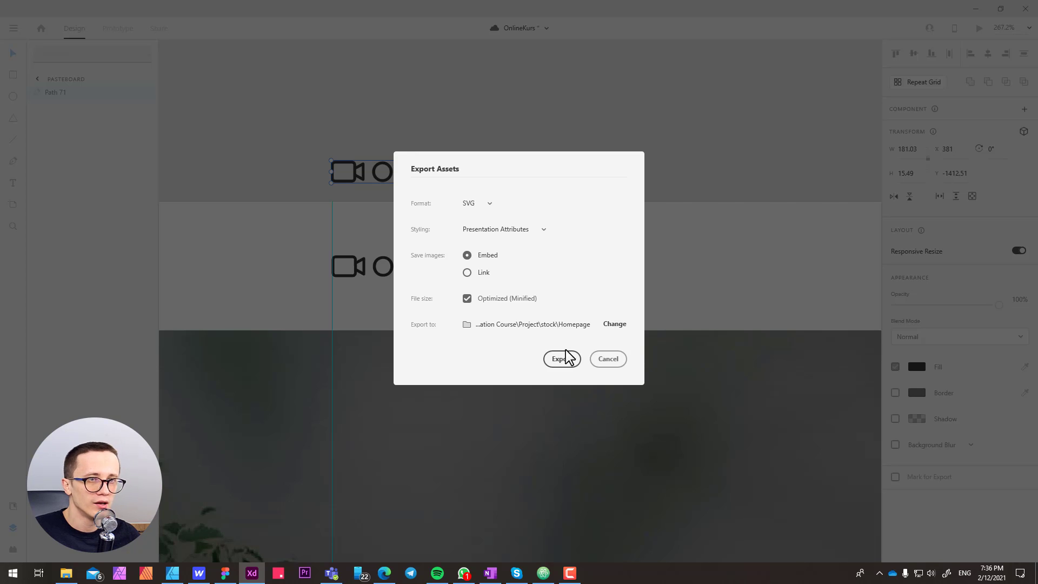
pyautogui.click(563, 364)
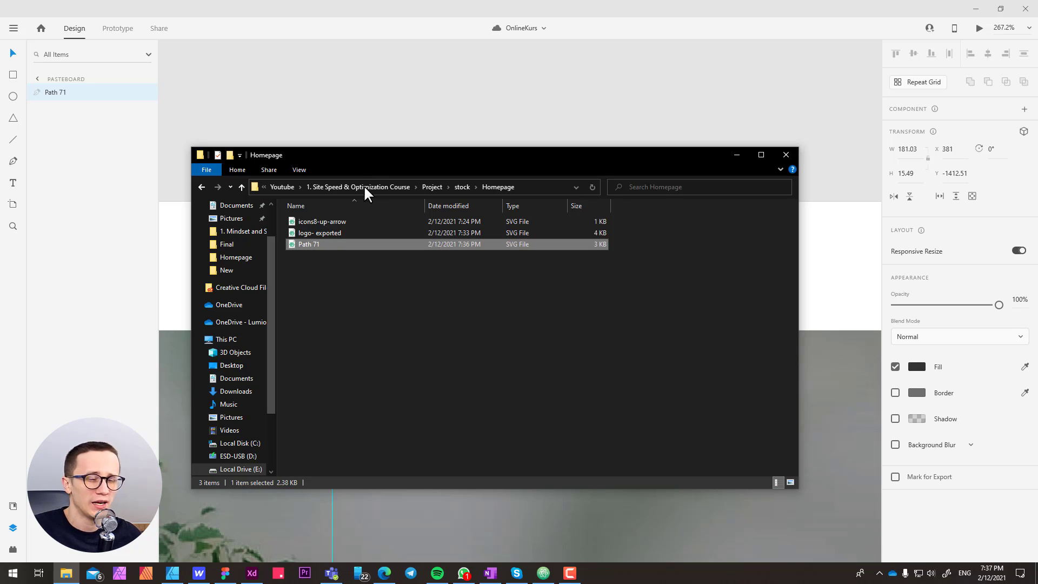
# Open the exported Path 71.svg in Atom and turn on soft wrap for its code
pyautogui.click(292, 245)
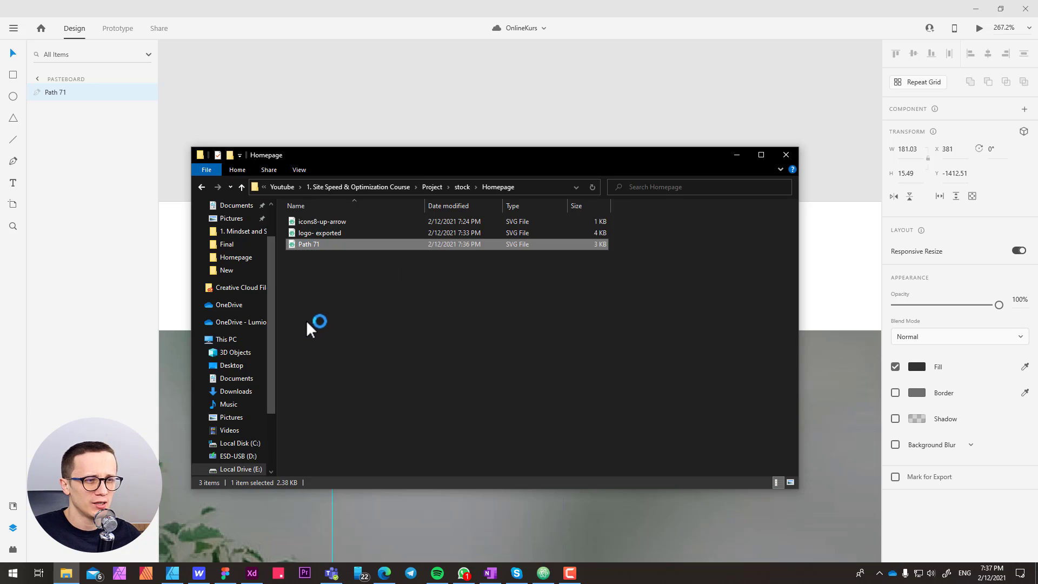
pyautogui.click(543, 572)
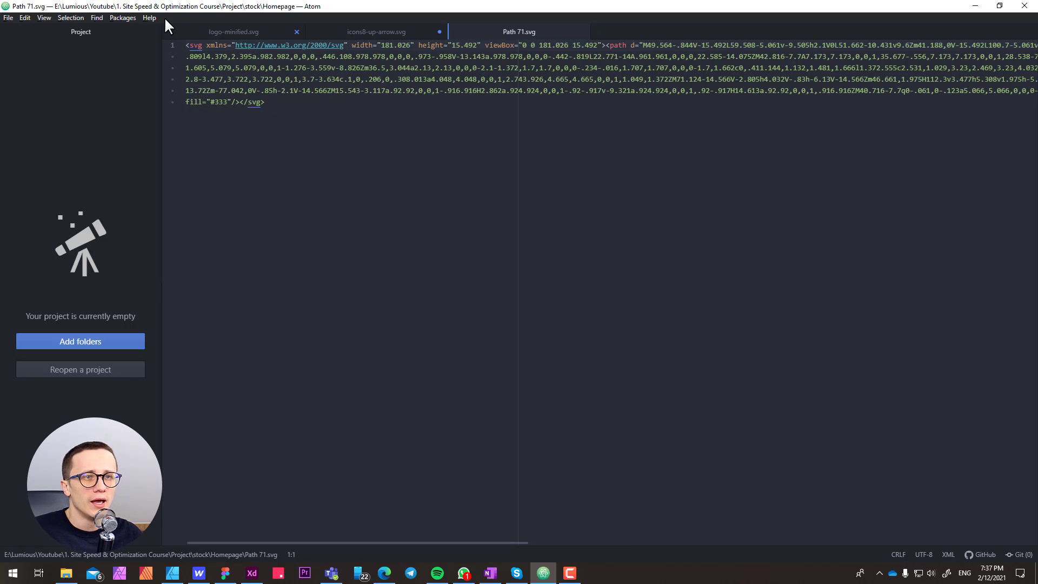
pyautogui.click(44, 17)
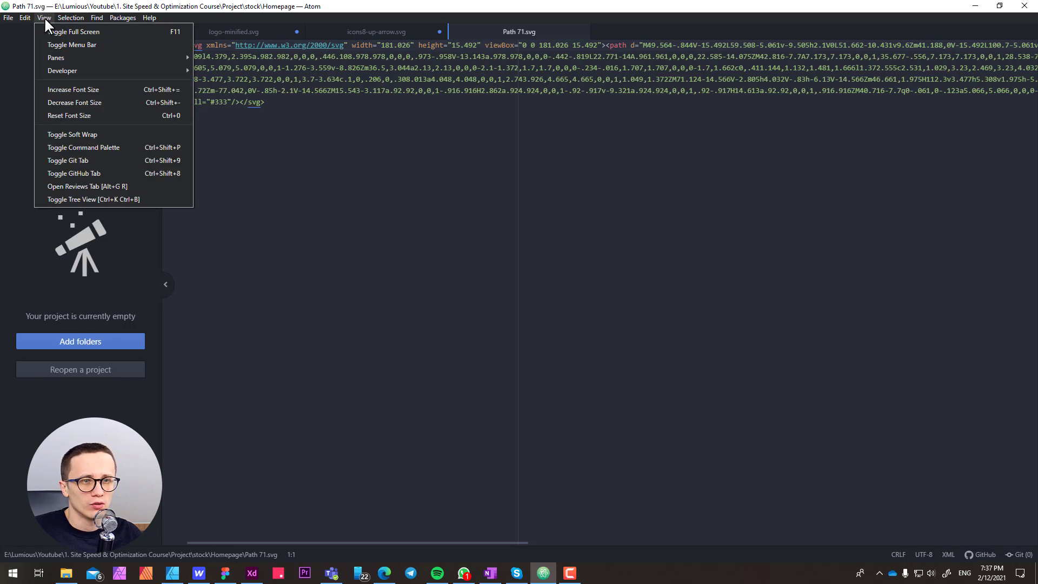
pyautogui.press('Escape')
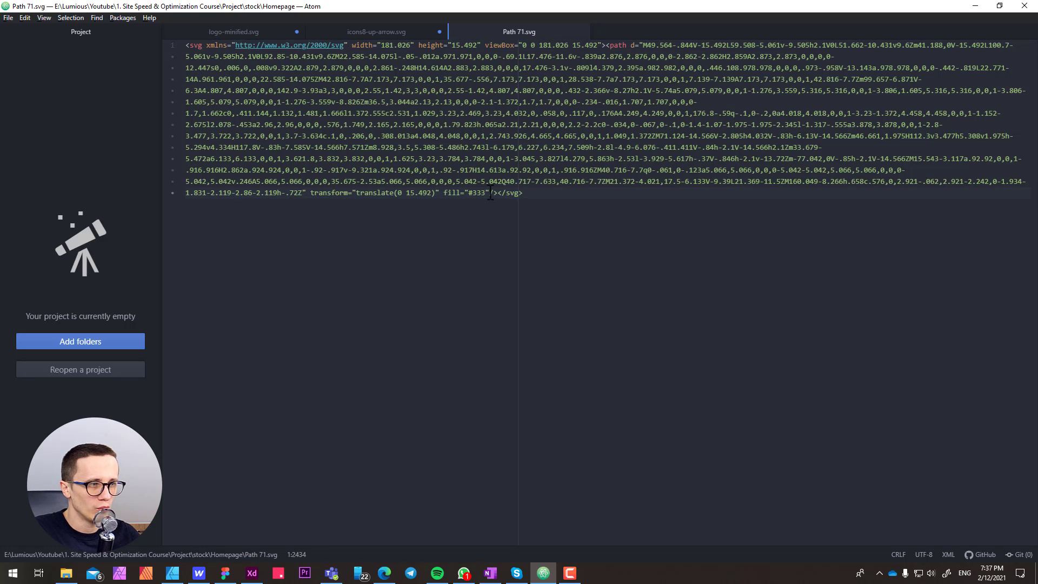
# Remove the fill="#333" attribute from the path and add fill="currentColor" to the opening svg tag
pyautogui.moveTo(488, 193); pyautogui.dragTo(441, 193)
pyautogui.press('BackSpace')
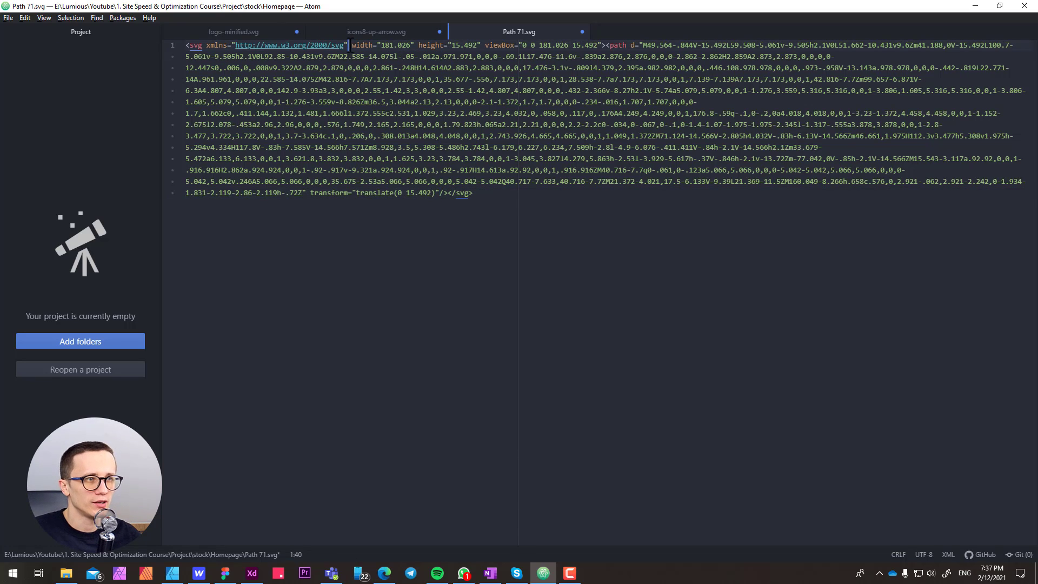
pyautogui.write('fill=')
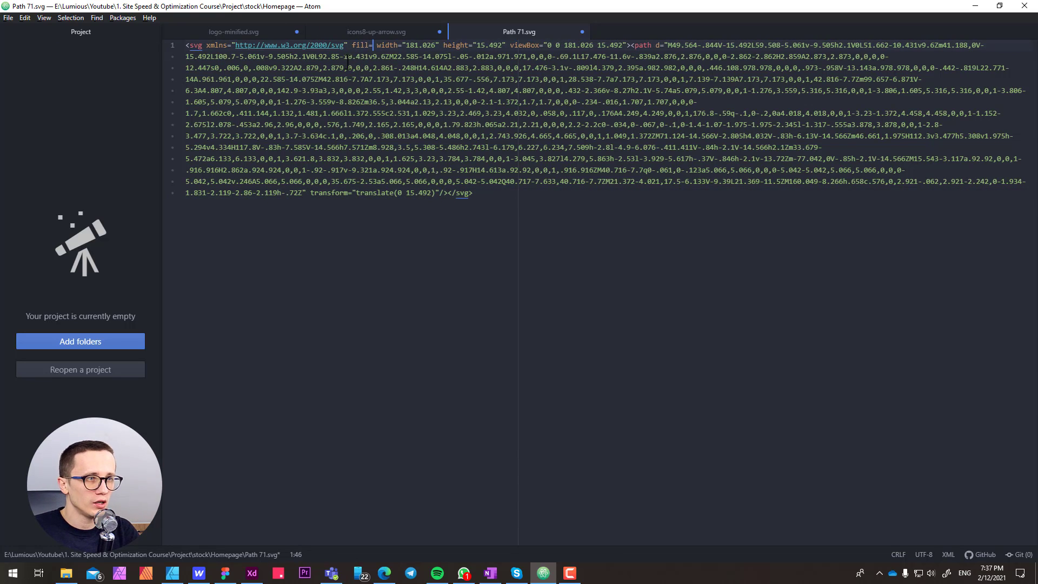
pyautogui.write('"')
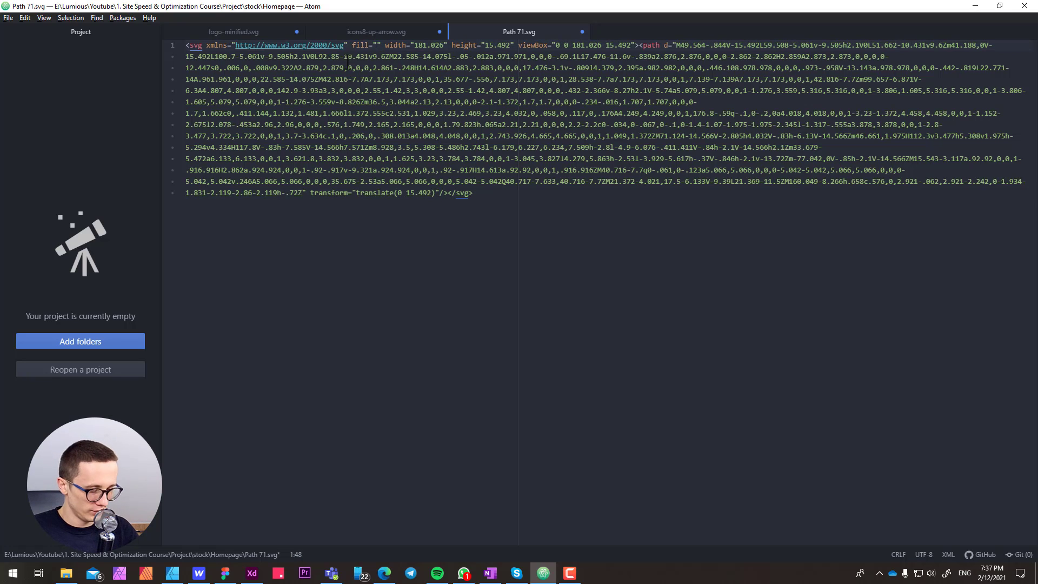
pyautogui.write('currentColo')
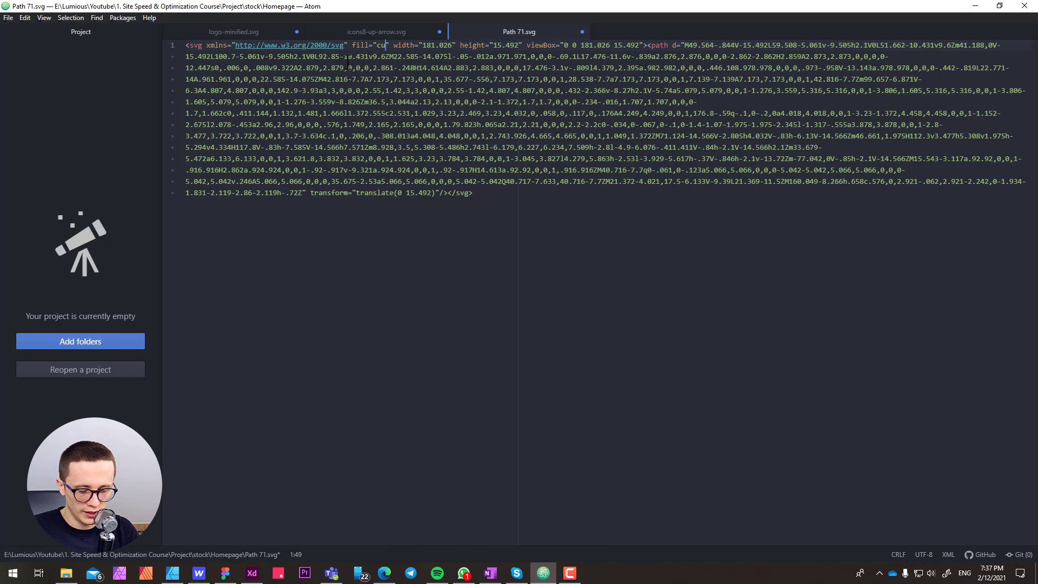
pyautogui.write('r')
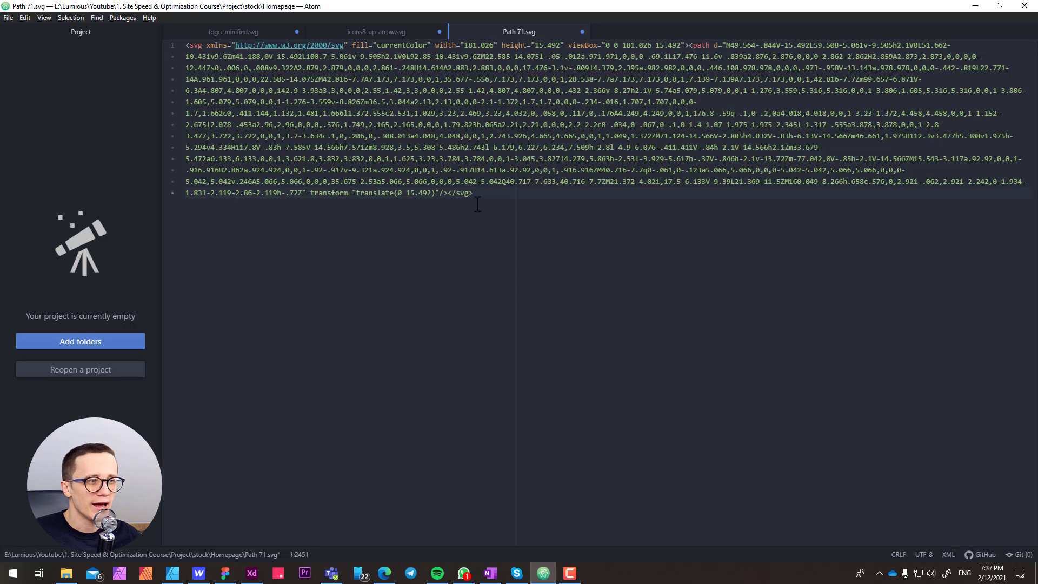
# Select and copy the entire SVG code of Path 71.svg
pyautogui.moveTo(470, 193); pyautogui.dragTo(173, 39)
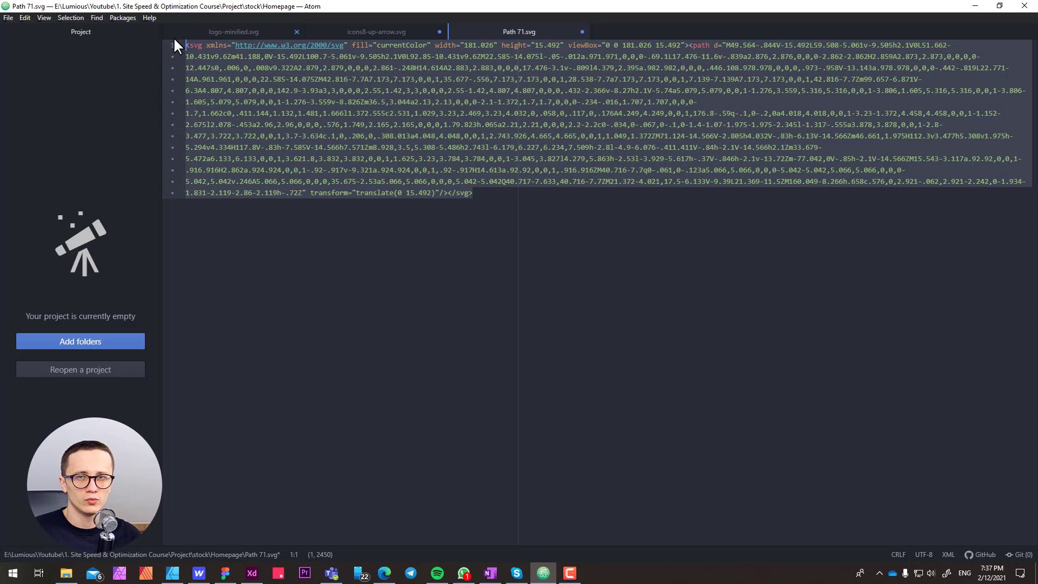
pyautogui.click(477, 193)
pyautogui.hotkey('ctrl', 'a')
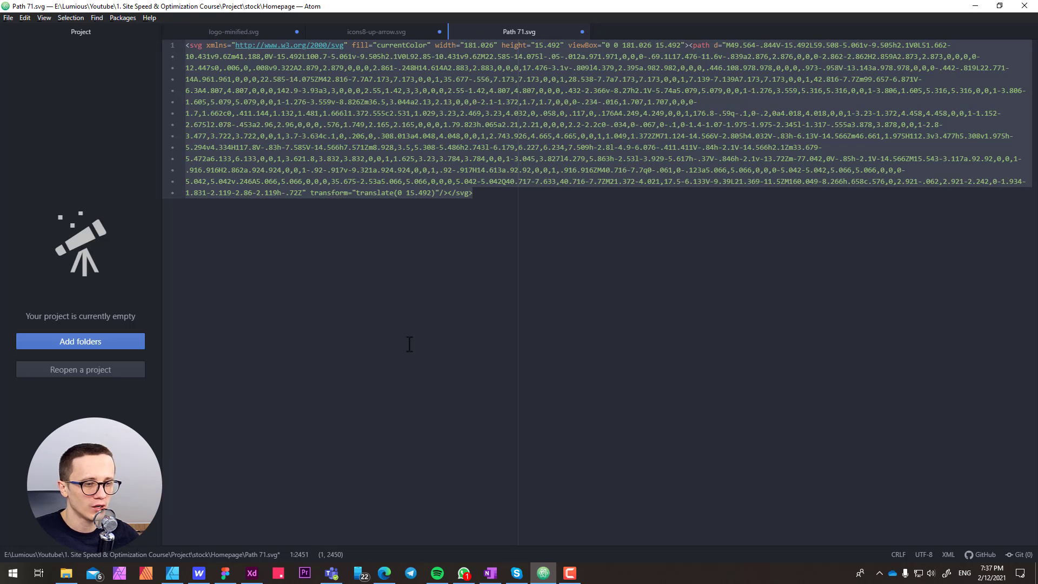
# Switch to Webflow, add a Link Block to the Design System page's body and give it the class brand
pyautogui.click(199, 573)
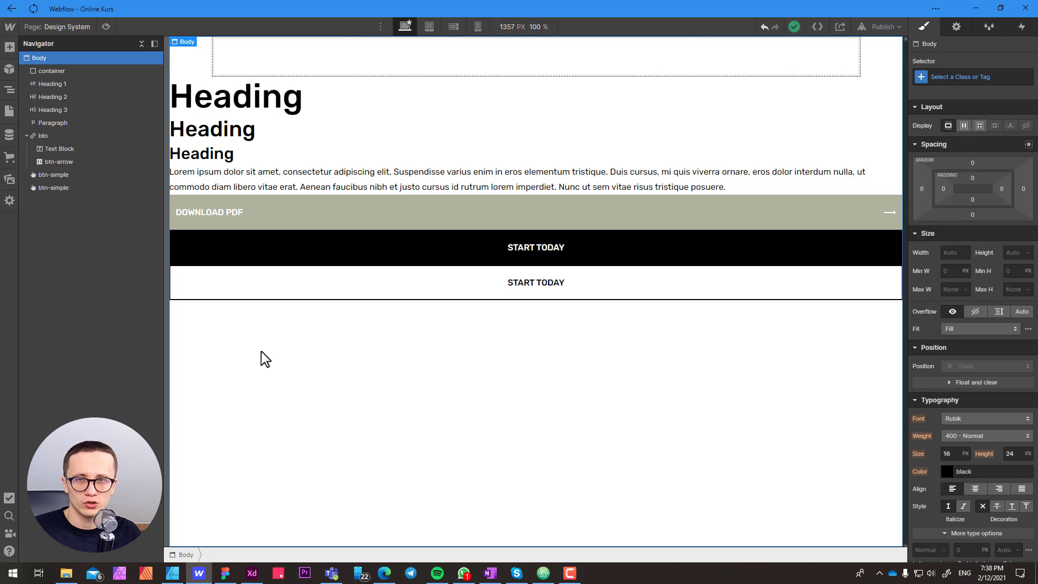
pyautogui.hotkey('ctrl', 'k')
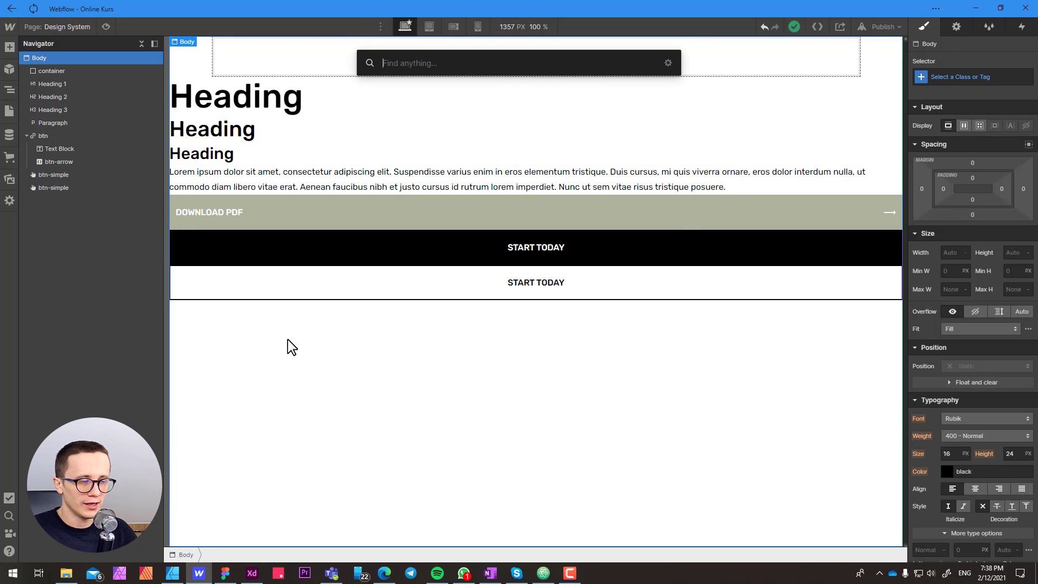
pyautogui.write('link')
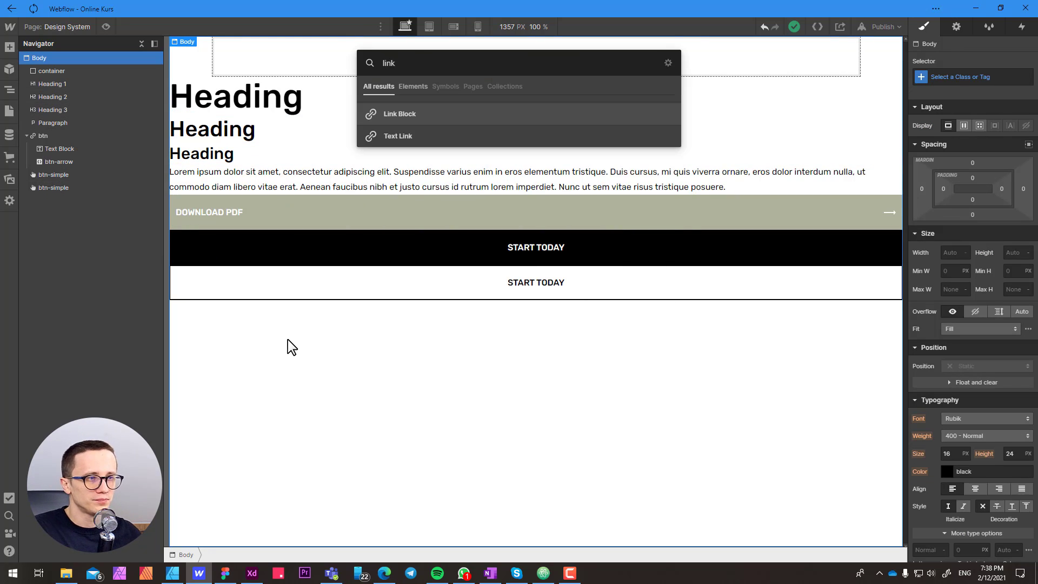
pyautogui.press('Return')
pyautogui.click(948, 76)
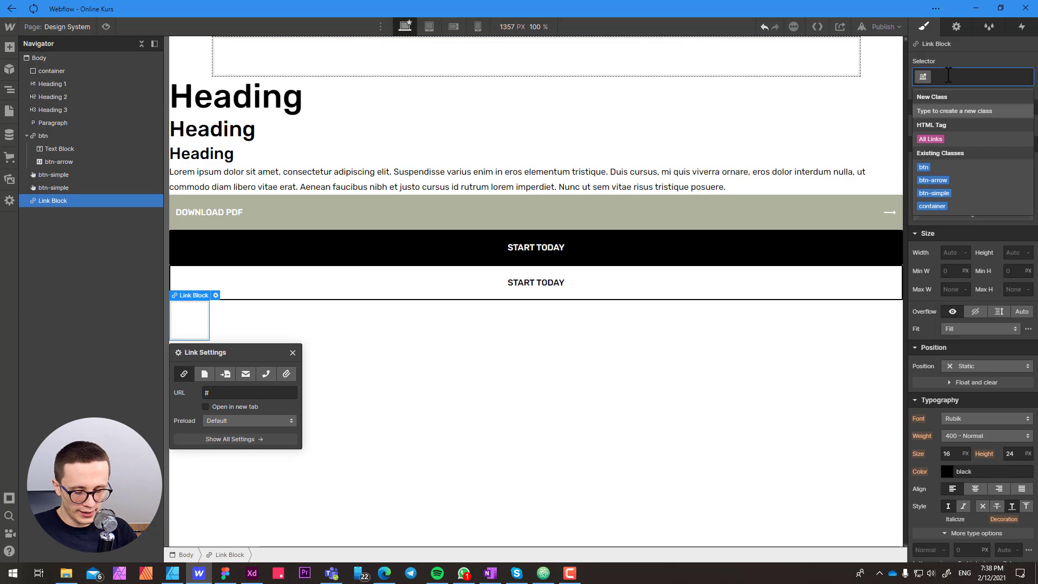
pyautogui.write('brand')
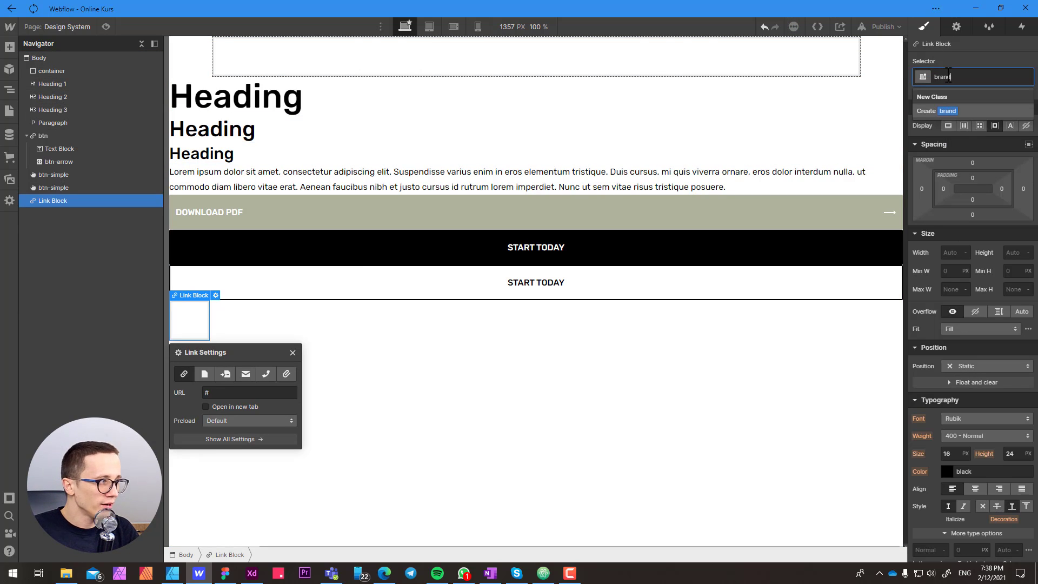
pyautogui.press('Return')
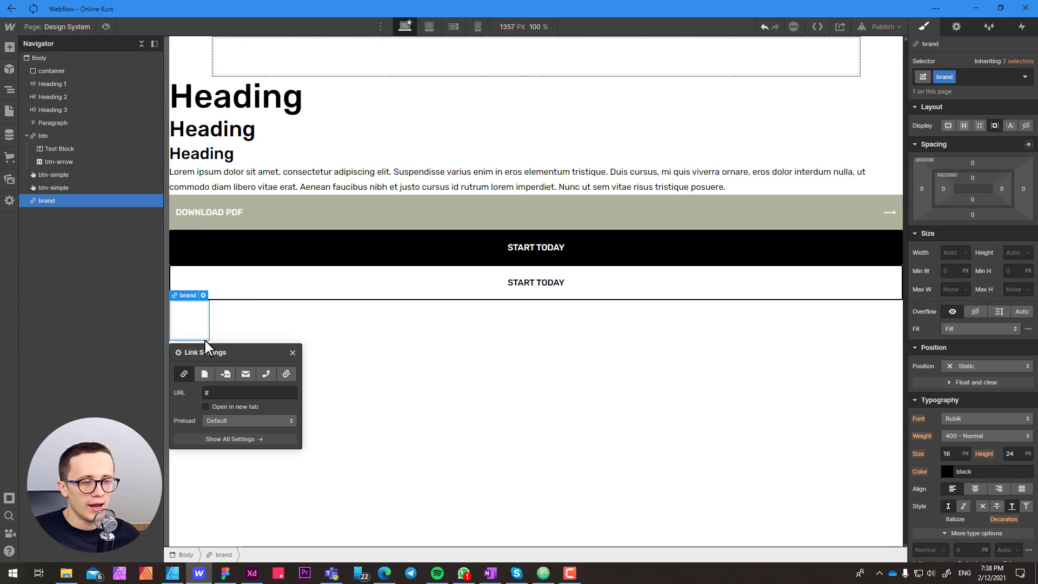
# Add an HTML Embed inside the brand link block, paste the copied SVG logo code into it and save it
pyautogui.hotkey('ctrl', 'e')
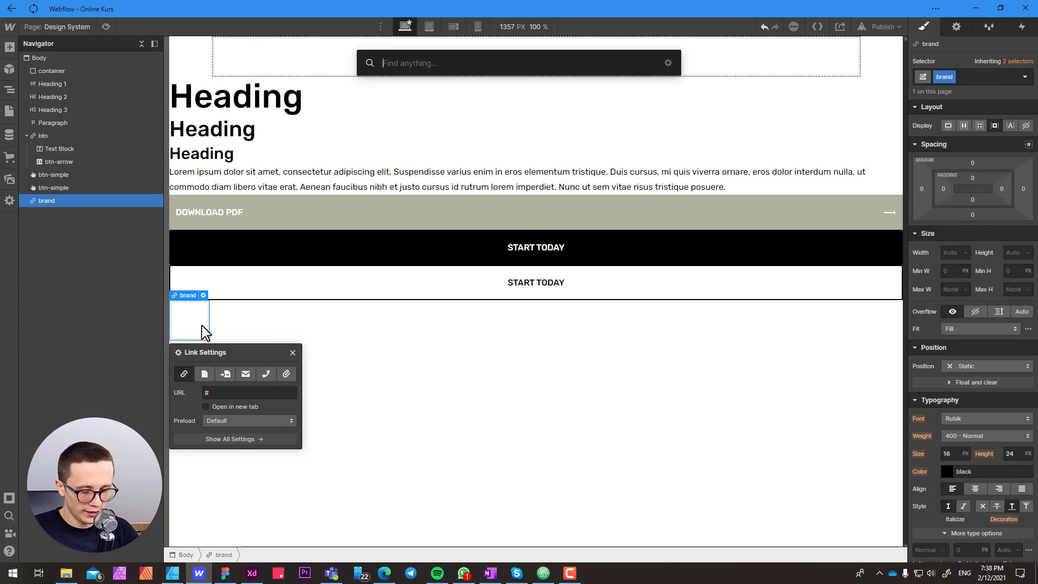
pyautogui.write('emb')
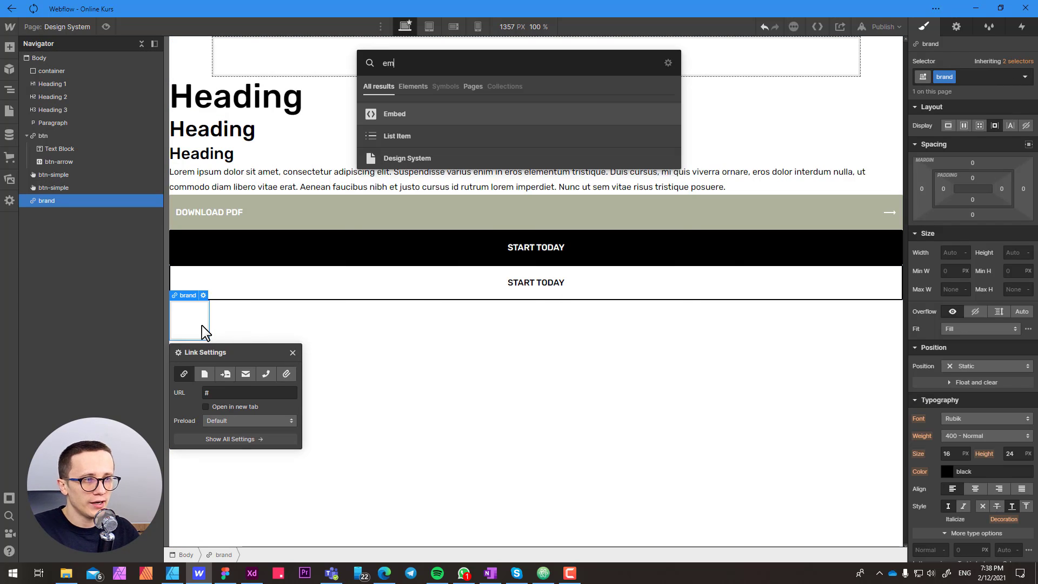
pyautogui.press('Return')
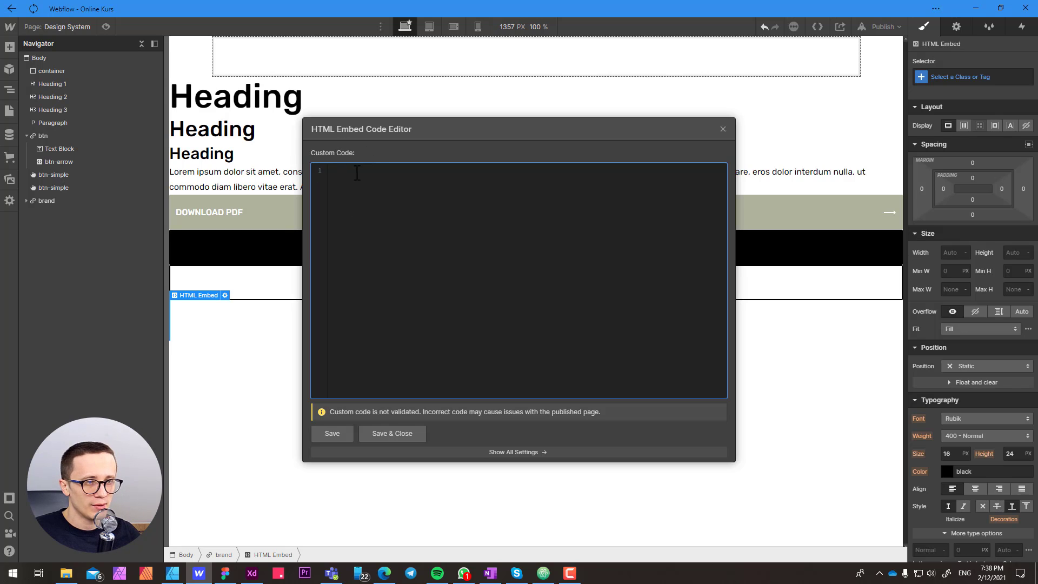
pyautogui.hotkey('ctrl', 'v')
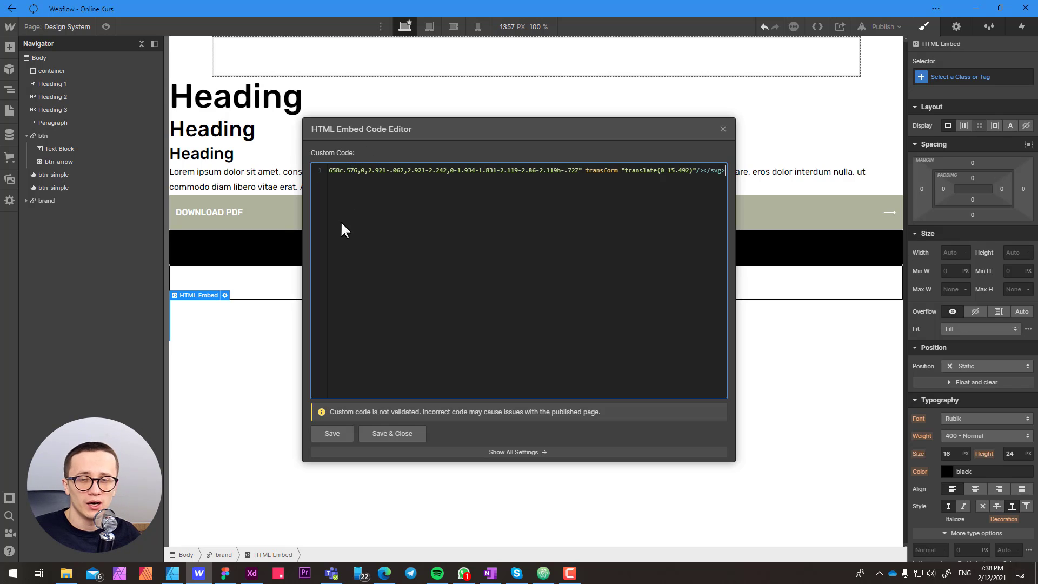
pyautogui.click(385, 433)
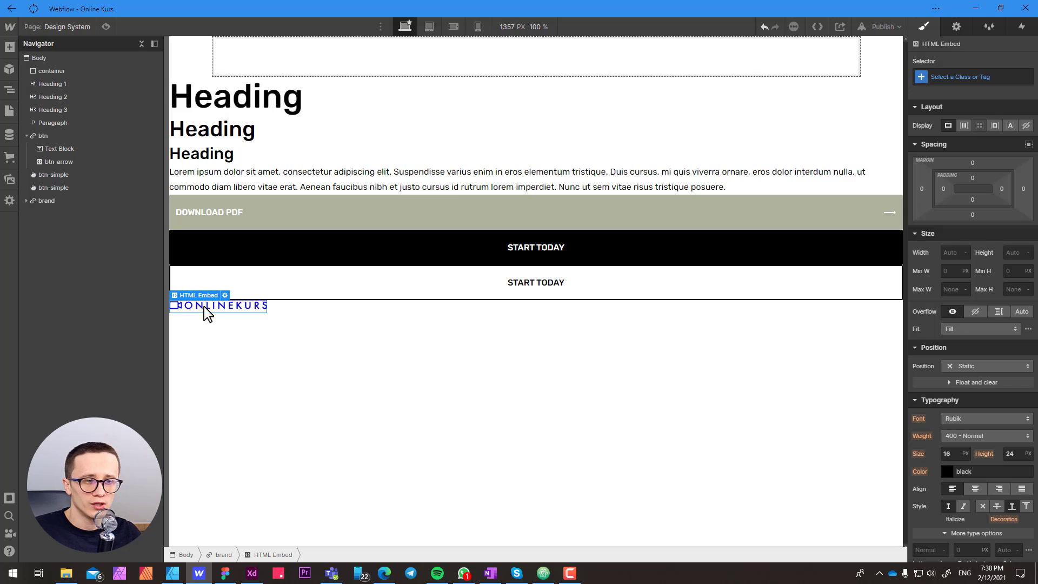
# Try a red font colour on the brand link block, then set the colour to black (#000000)
pyautogui.click(44, 200)
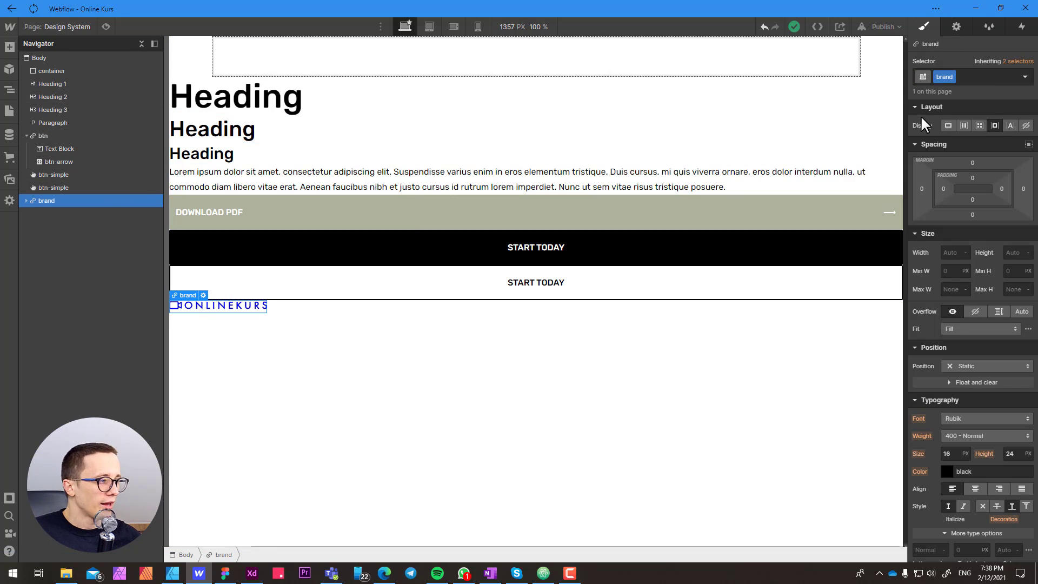
pyautogui.click(946, 472)
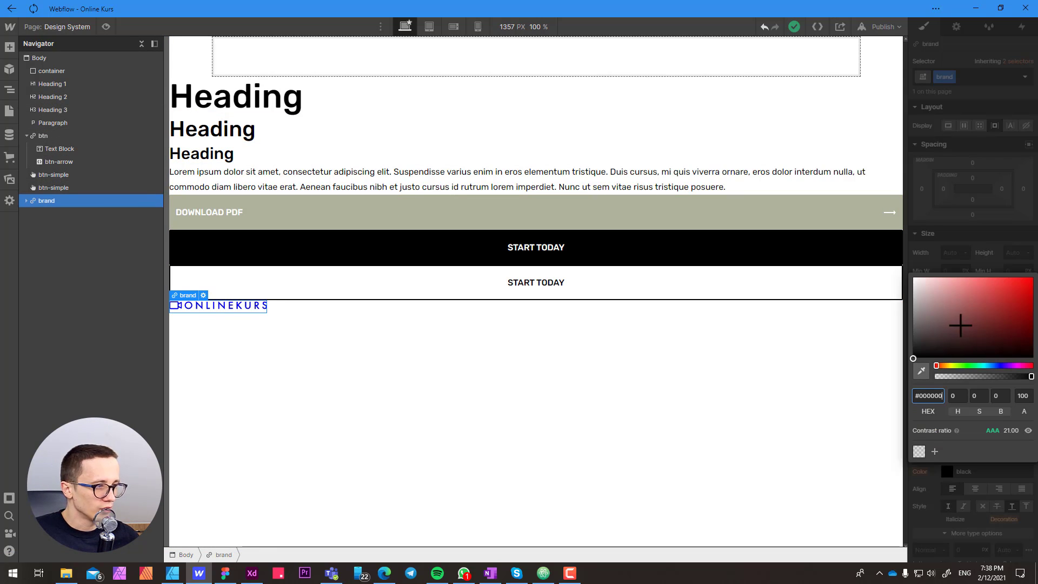
pyautogui.moveTo(948, 319); pyautogui.dragTo(1000, 277)
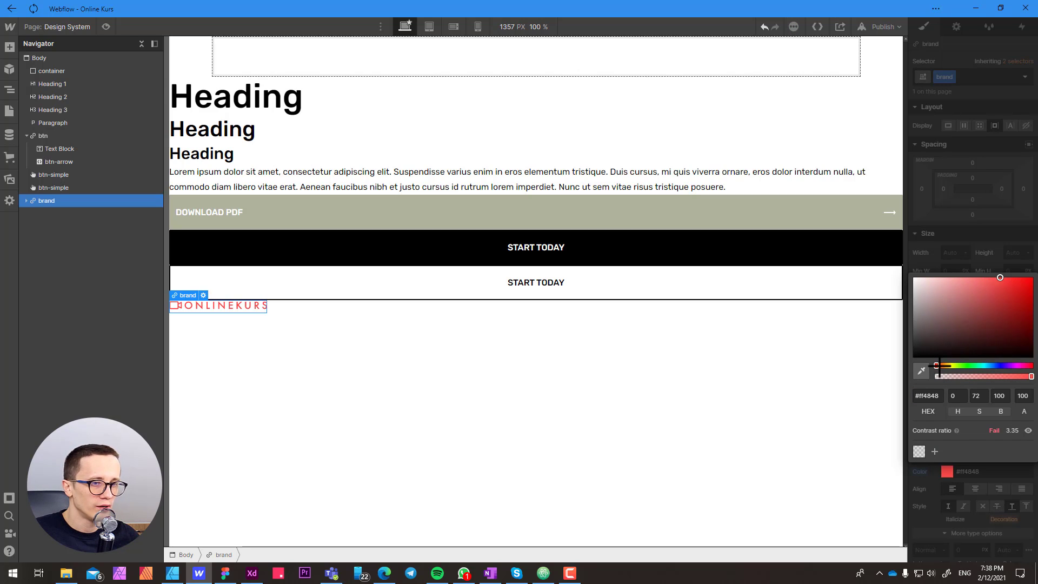
pyautogui.moveTo(937, 366)
pyautogui.mouseDown()
pyautogui.moveTo(1012, 365)
pyautogui.moveTo(928, 368)
pyautogui.mouseUp()
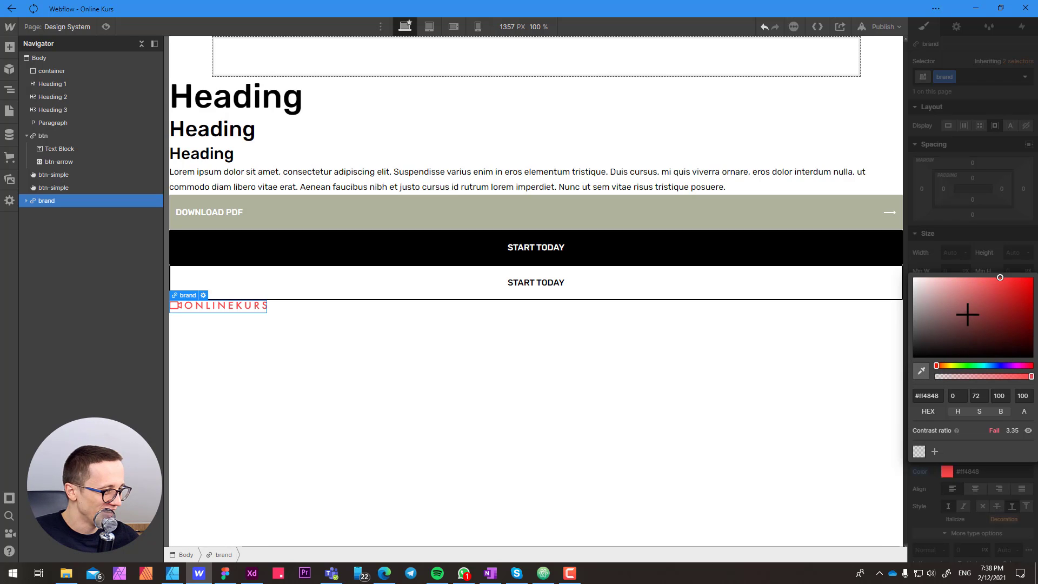
pyautogui.moveTo(962, 314); pyautogui.dragTo(893, 385)
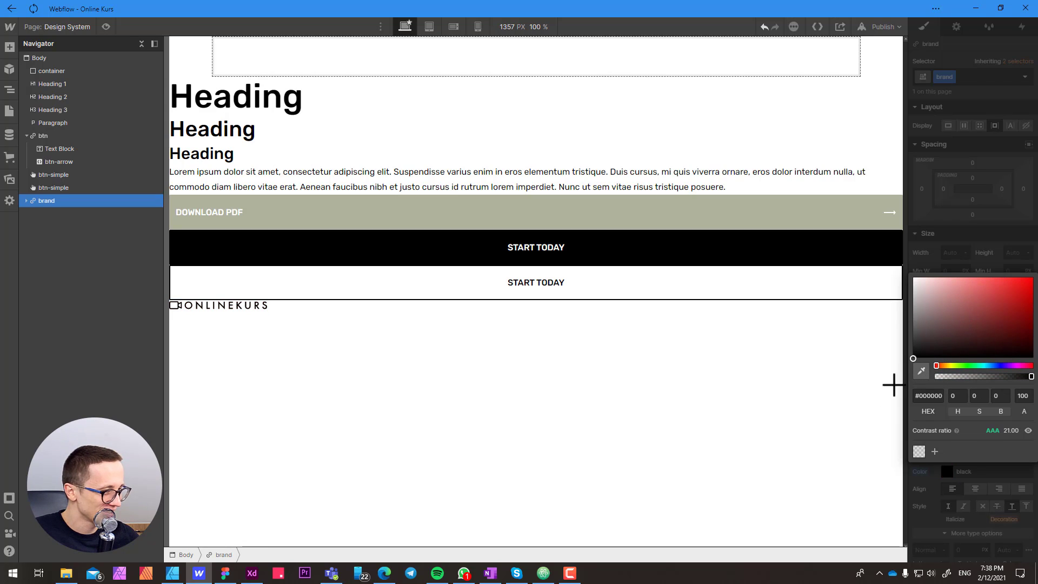
pyautogui.click(948, 220)
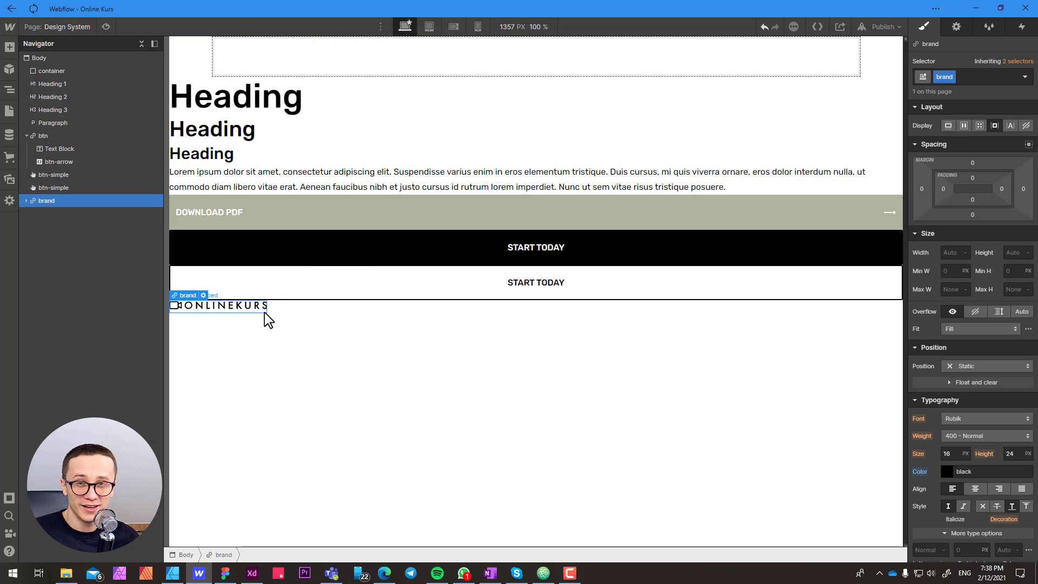
# Set the brand link block's padding to 12 px on all four sides
pyautogui.click(1019, 79)
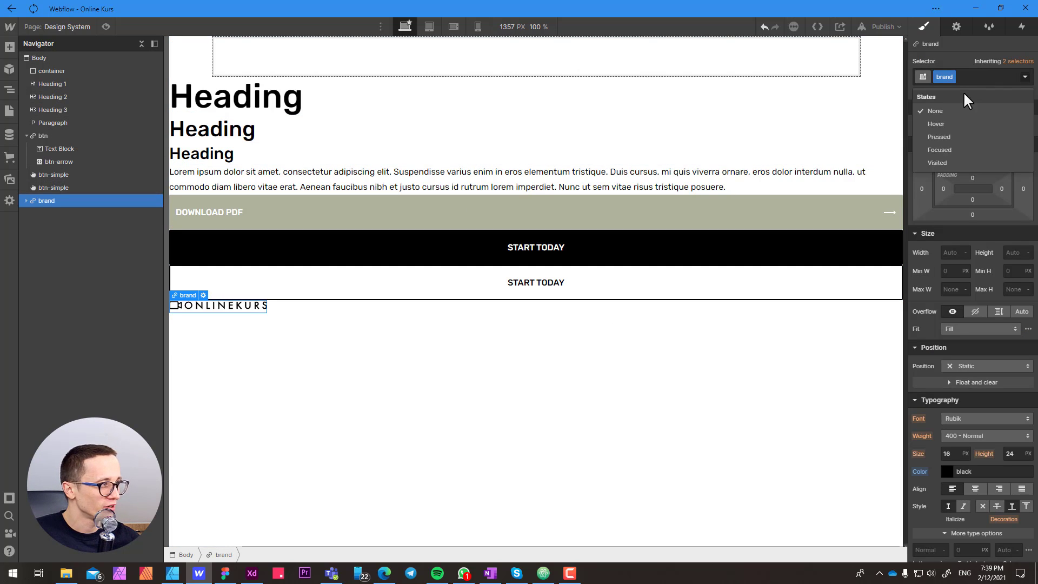
pyautogui.click(949, 54)
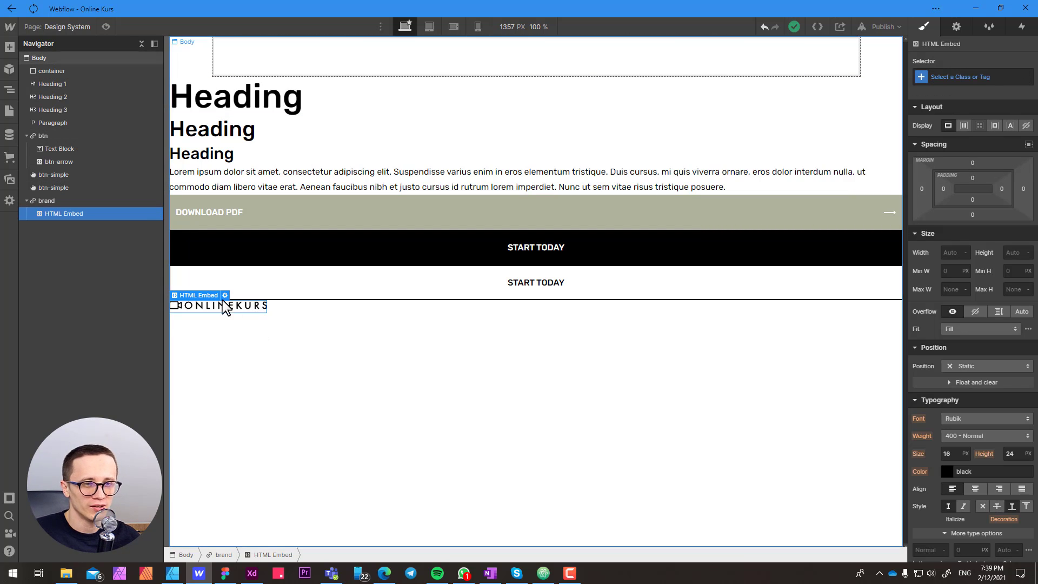
pyautogui.click(25, 200)
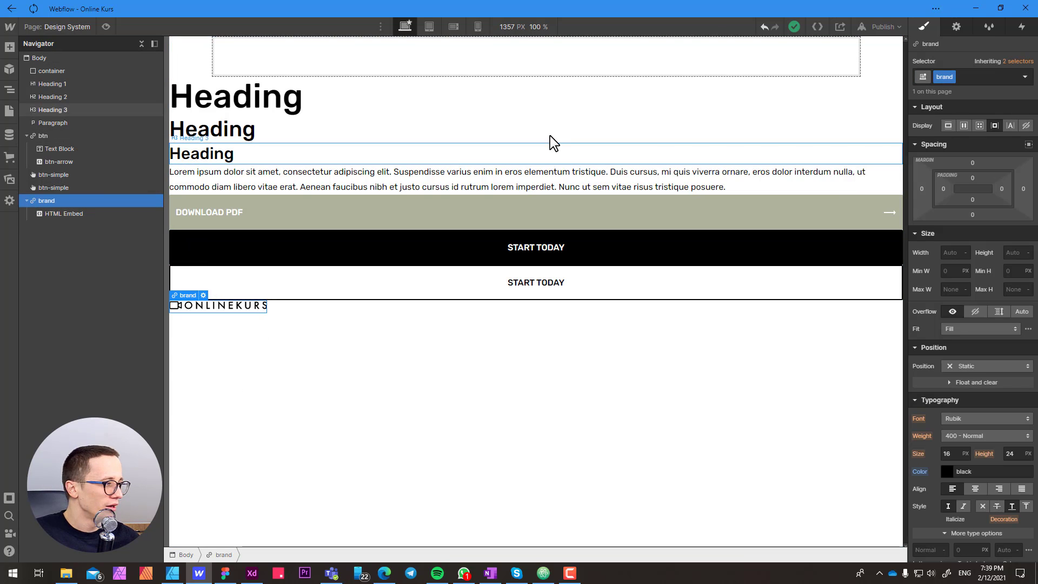
pyautogui.click(995, 125)
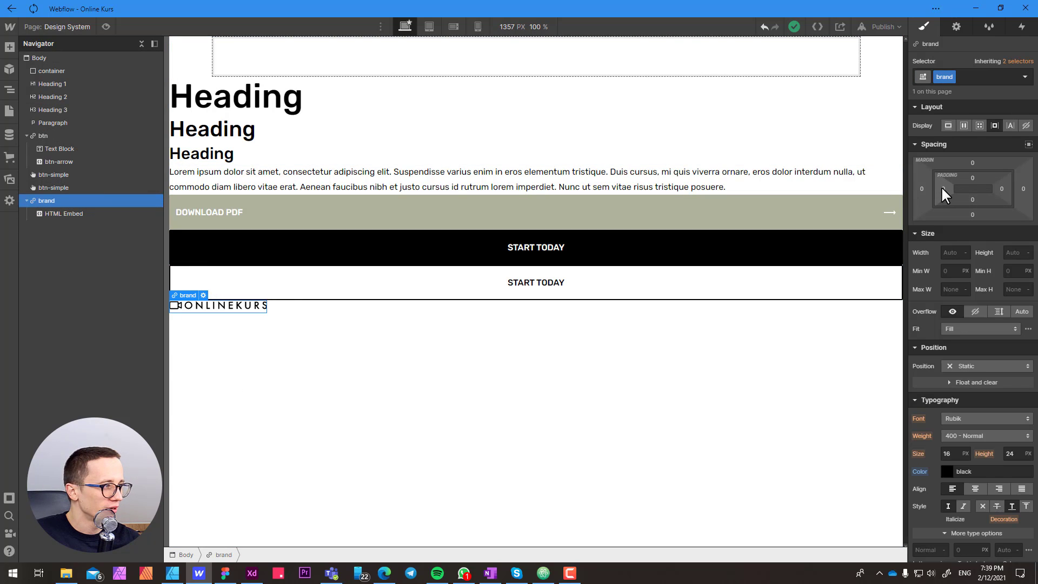
pyautogui.moveTo(942, 186); pyautogui.dragTo(948, 189)
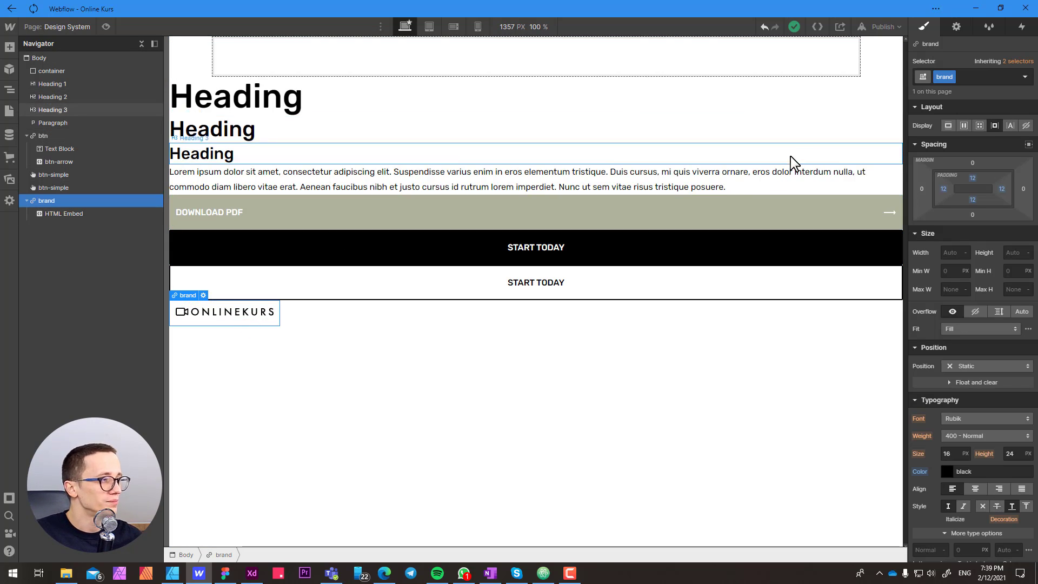
# Preview the Design System page to check the logo link, then return to the design view
pyautogui.press('p')
pyautogui.click(106, 26)
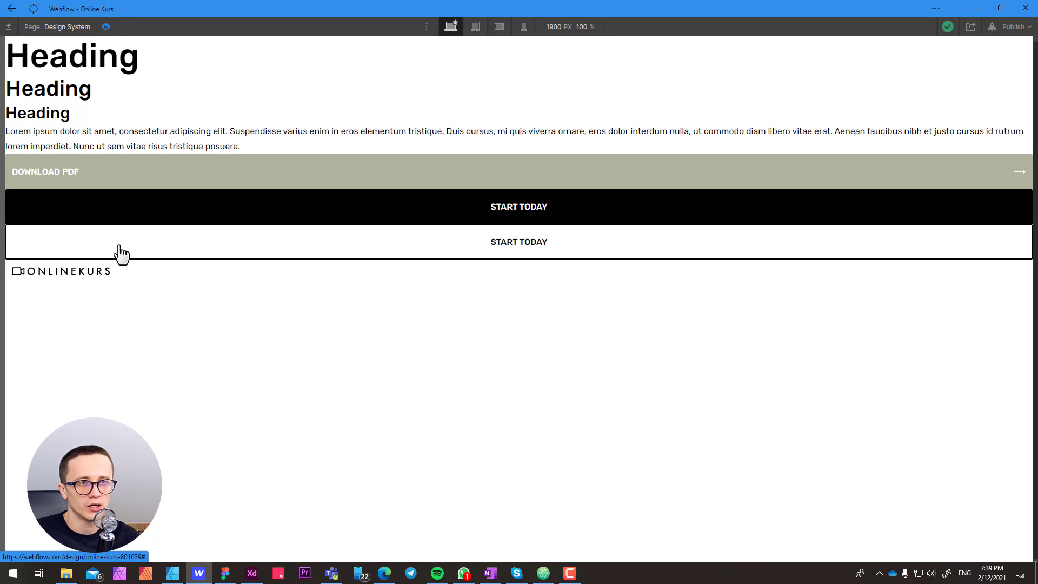
pyautogui.click(104, 28)
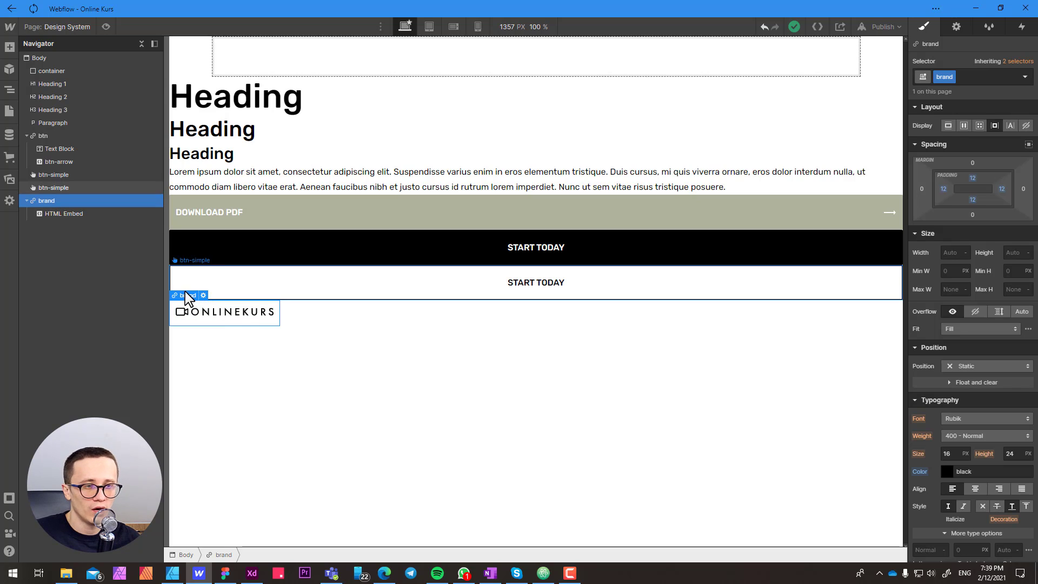
# Make the brand link block a horizontal flex container with its content centred in both alignment and justification
pyautogui.click(964, 124)
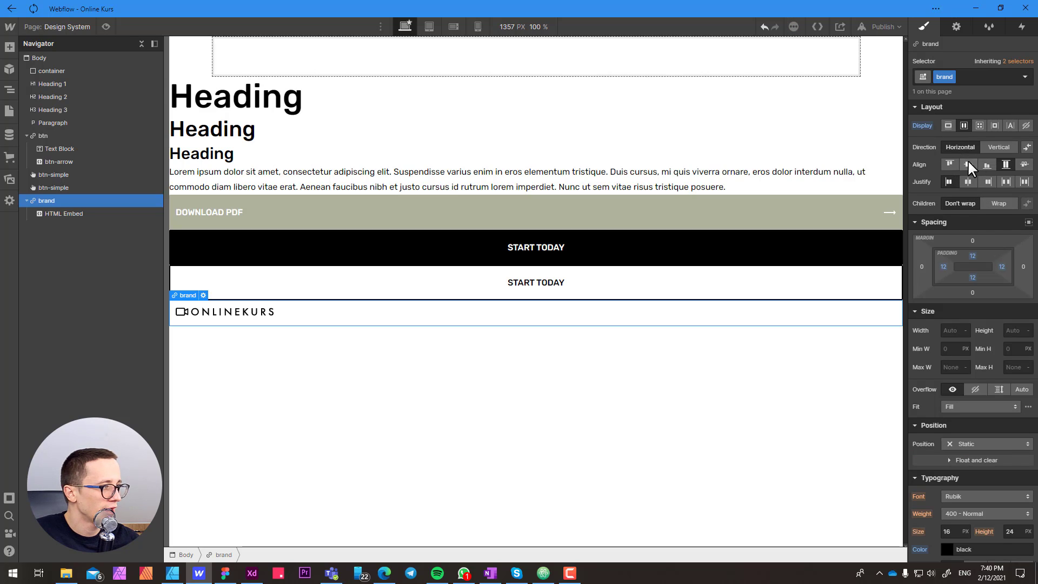
pyautogui.click(968, 164)
pyautogui.click(967, 182)
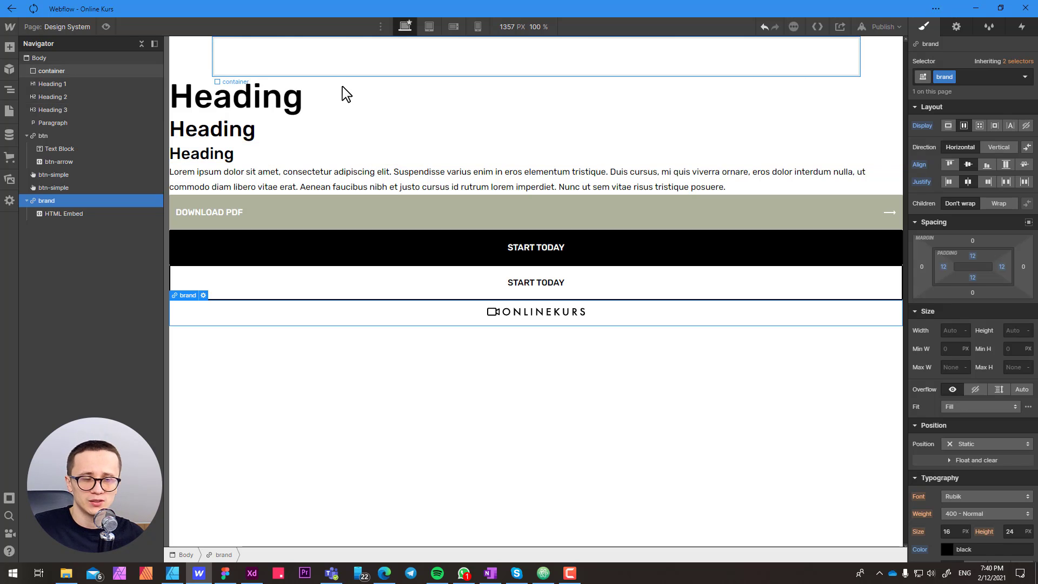
pyautogui.click(443, 352)
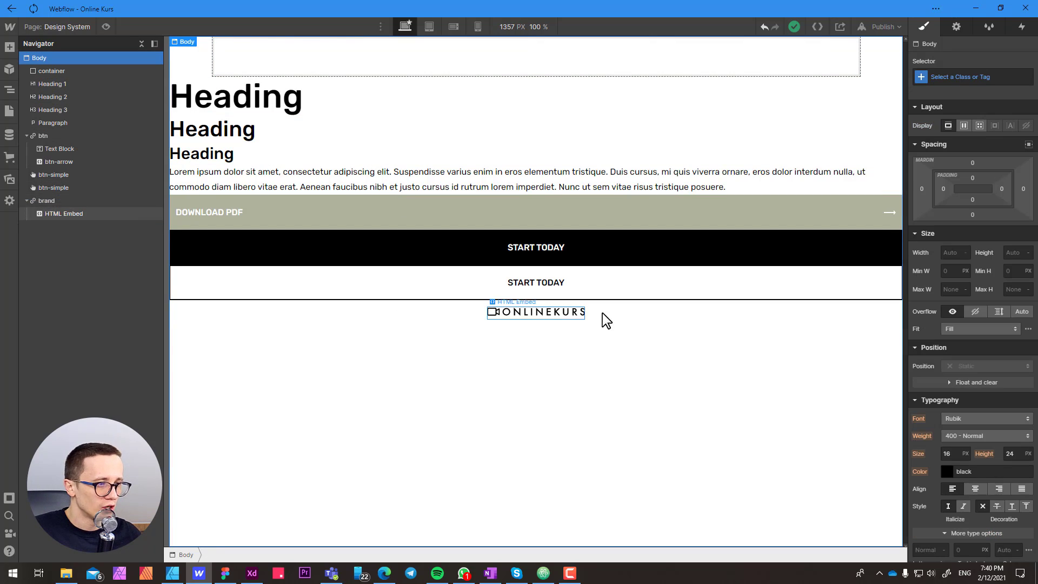
pyautogui.click(602, 317)
pyautogui.click(572, 403)
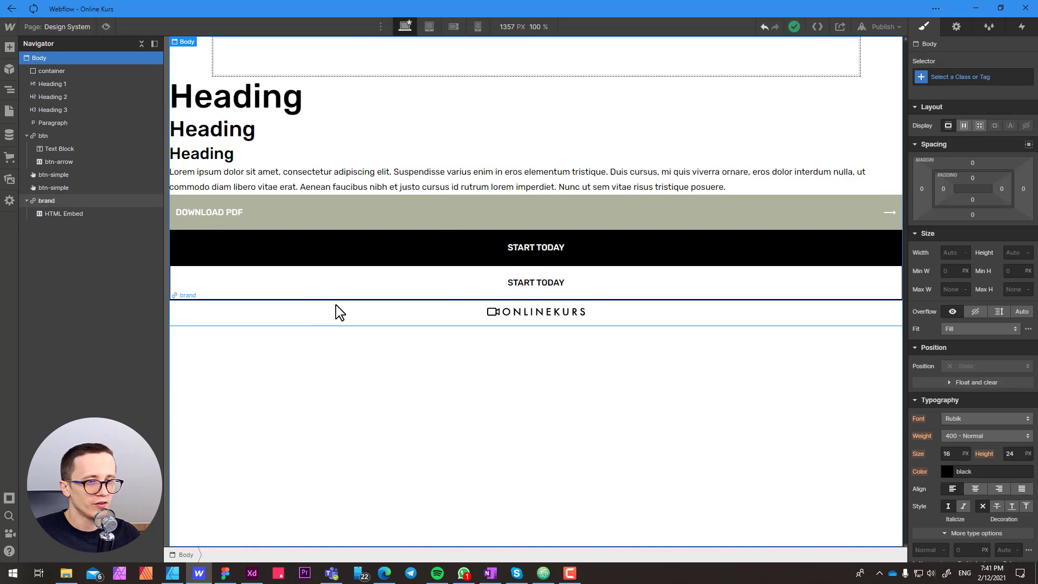
# Add a Text Block inside the brand link block with the text "Back to Homepage"
pyautogui.click(336, 306)
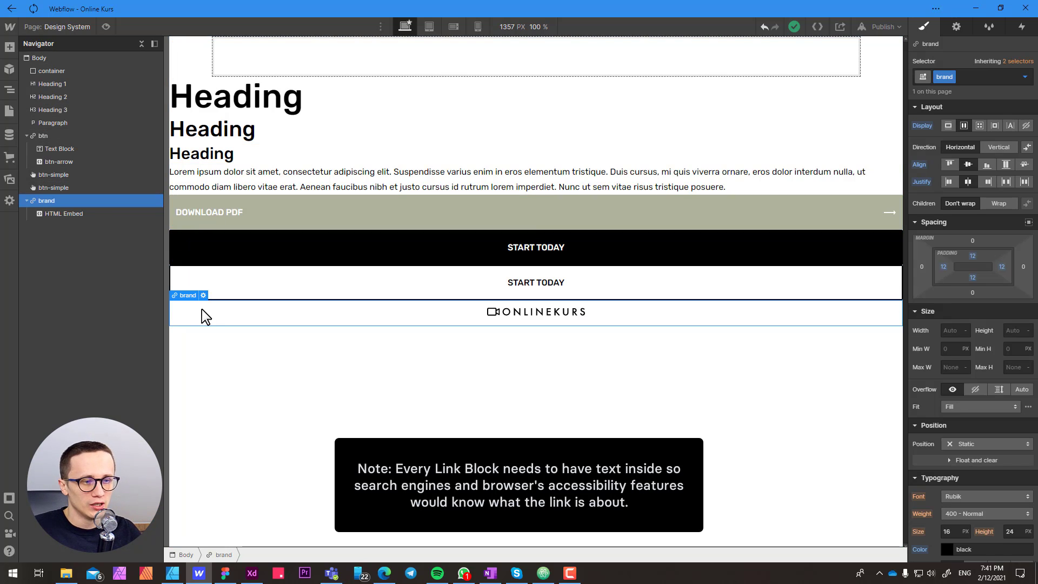
pyautogui.hotkey('ctrl', 'e')
pyautogui.write('tex')
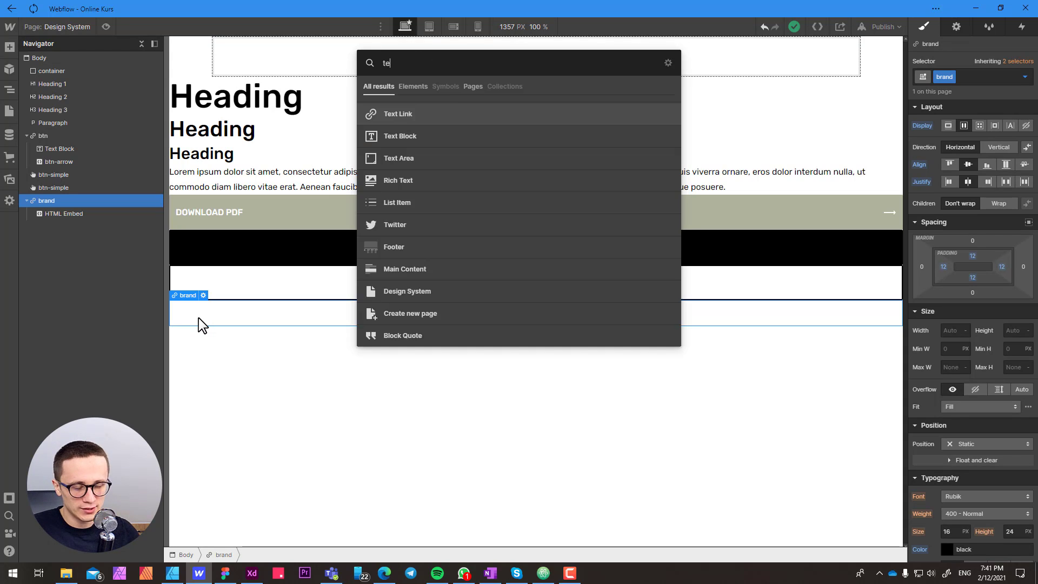
pyautogui.click(403, 138)
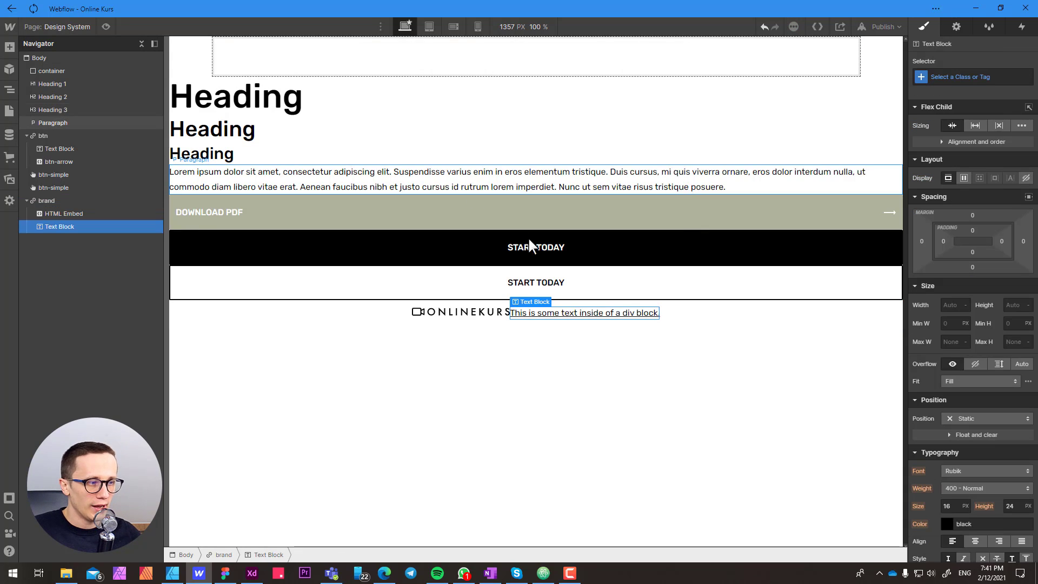
pyautogui.doubleClick(540, 318)
pyautogui.hotkey('ctrl', 'a')
pyautogui.write('B')
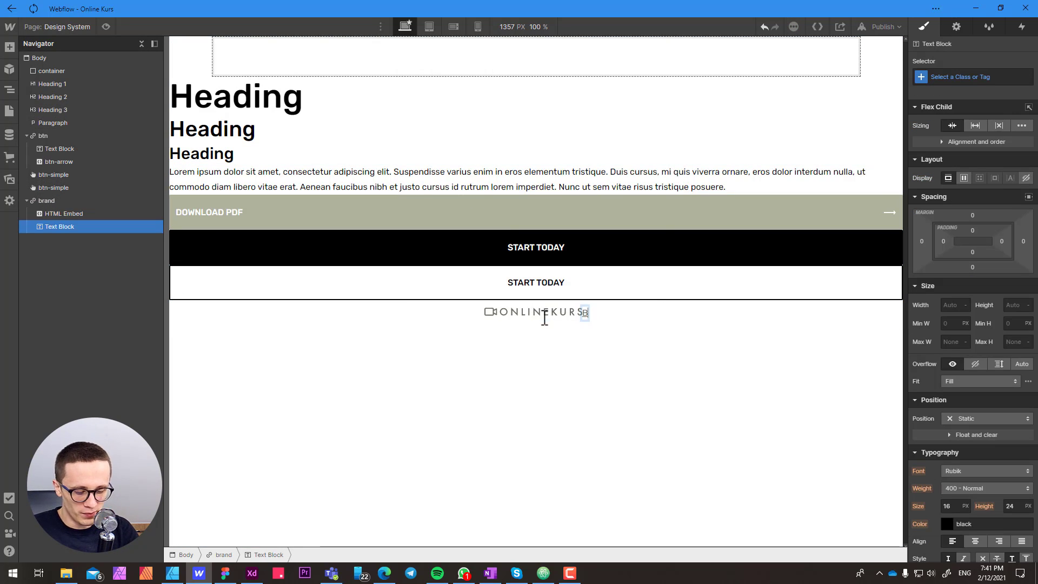
pyautogui.write('ack to Homepage')
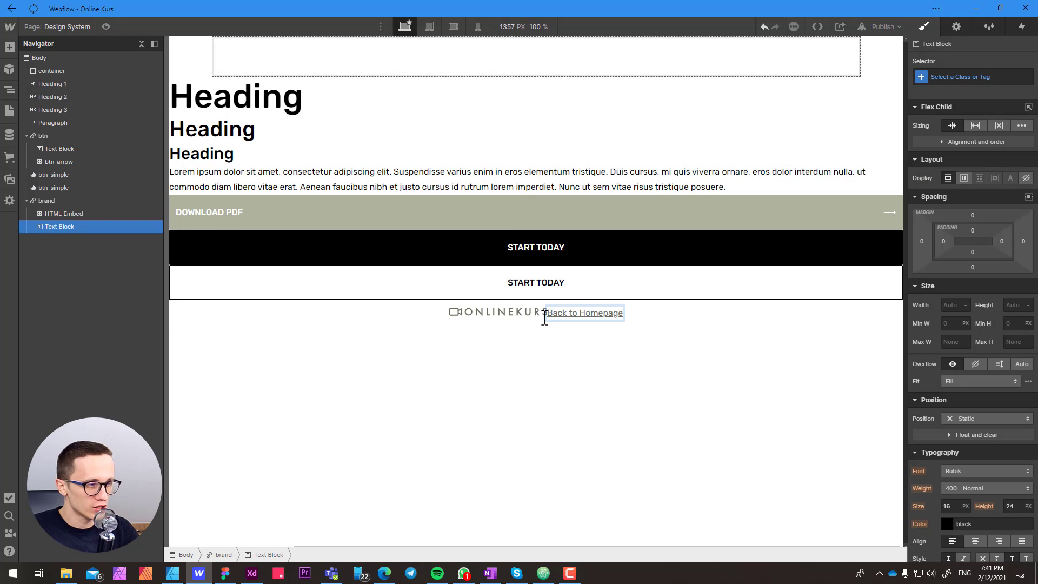
pyautogui.press('Escape')
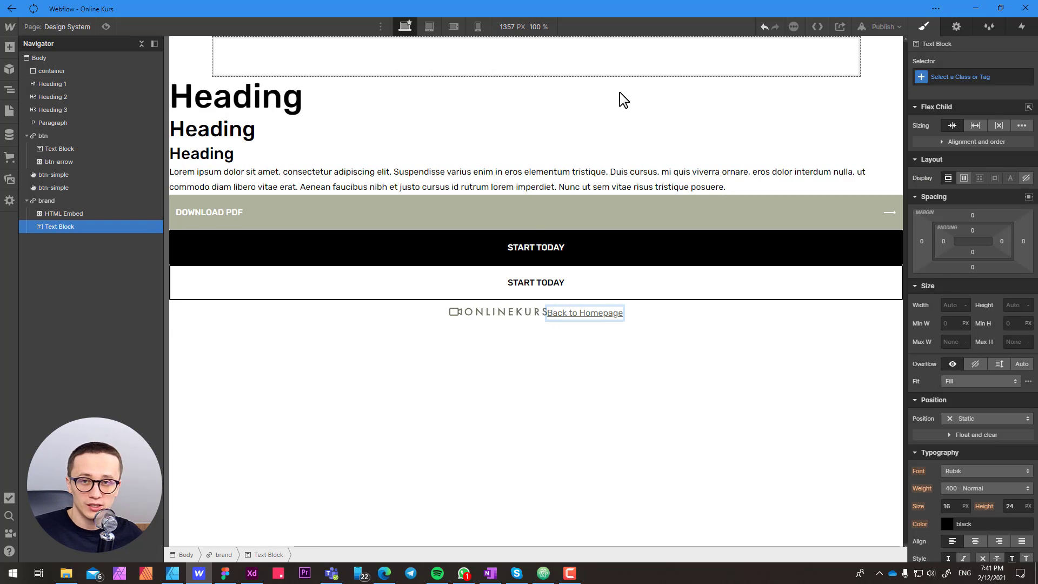
# Give the "Back to Homepage" text block the class link-hidden and set its display to none
pyautogui.click(638, 323)
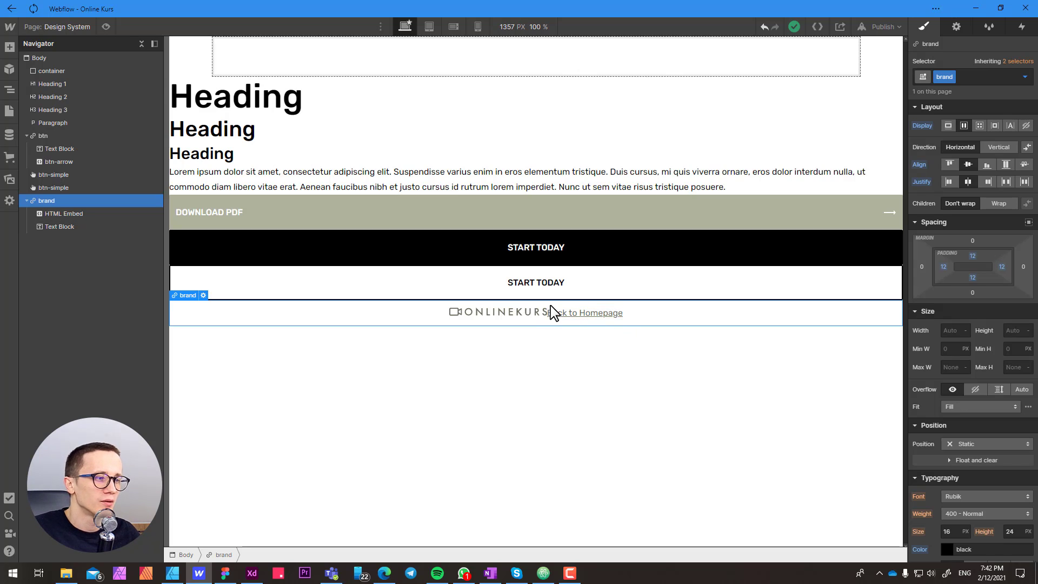
pyautogui.click(603, 314)
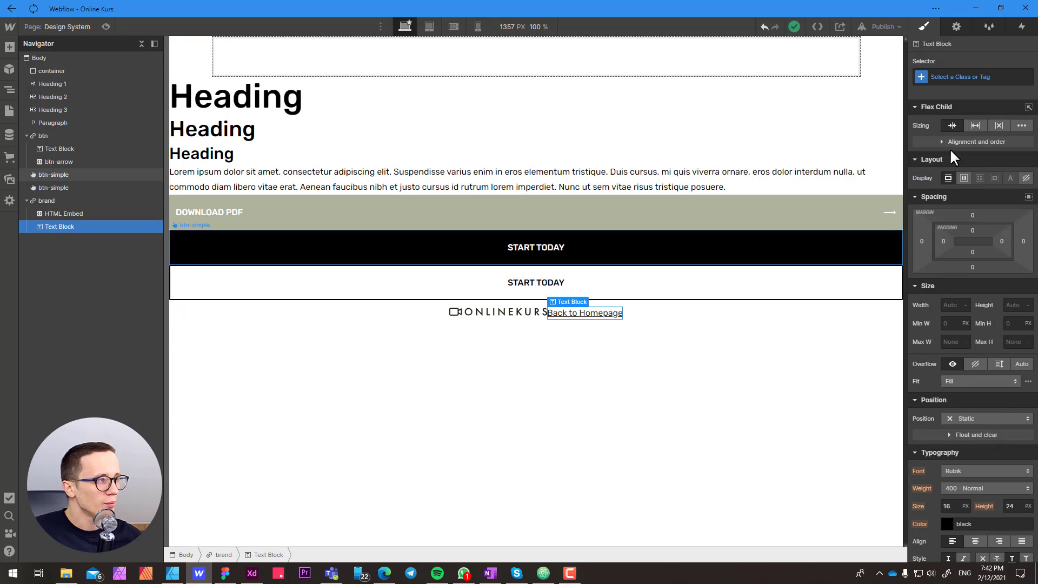
pyautogui.click(943, 77)
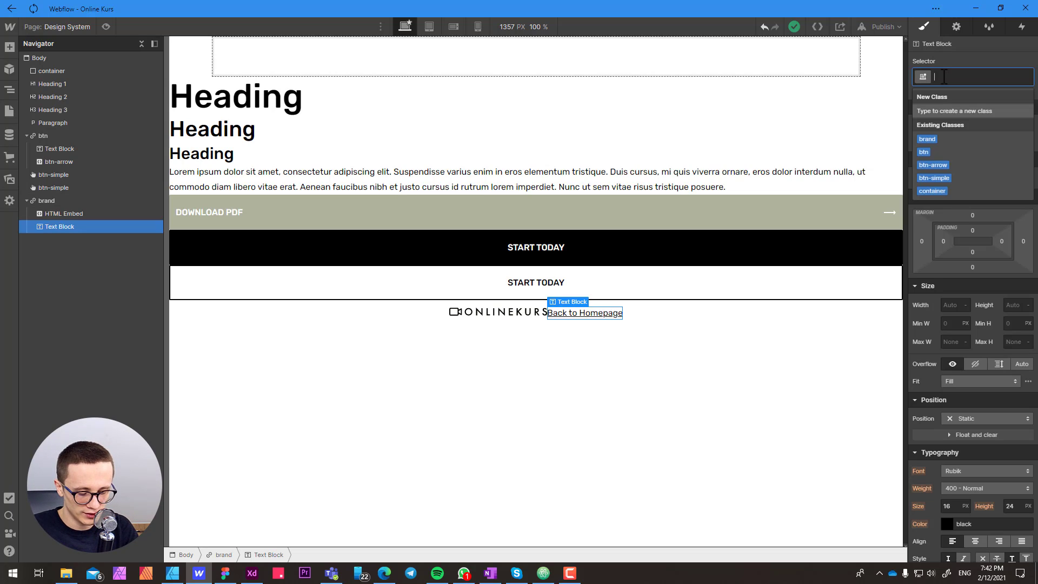
pyautogui.write('link-')
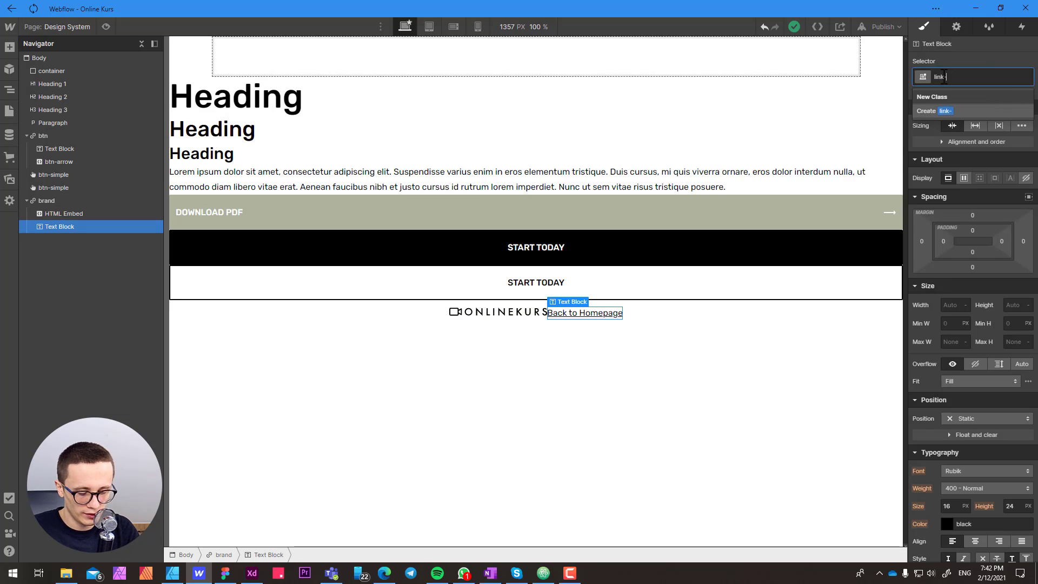
pyautogui.write('hidden')
pyautogui.press('Return')
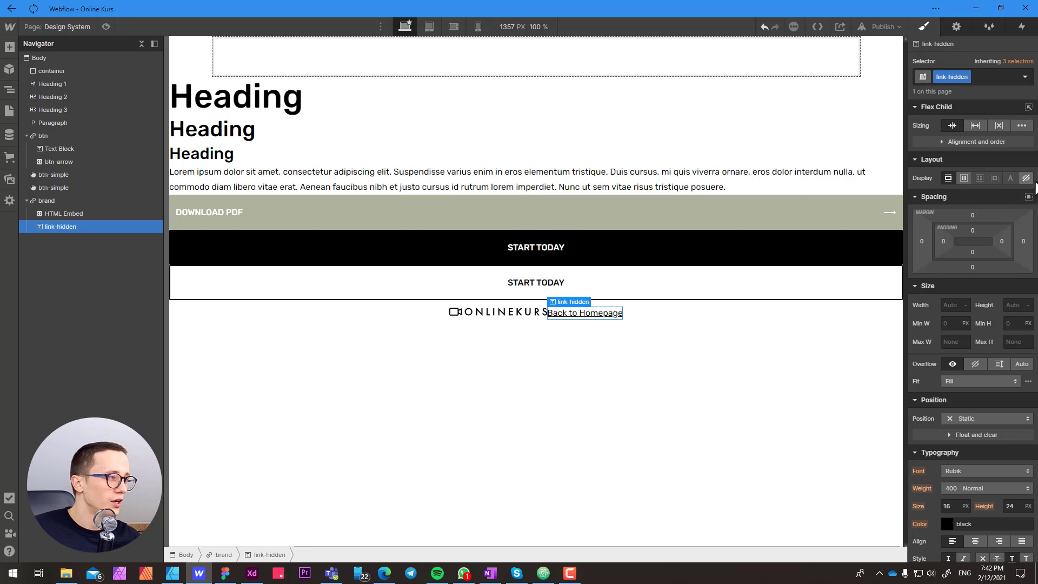
pyautogui.click(1026, 178)
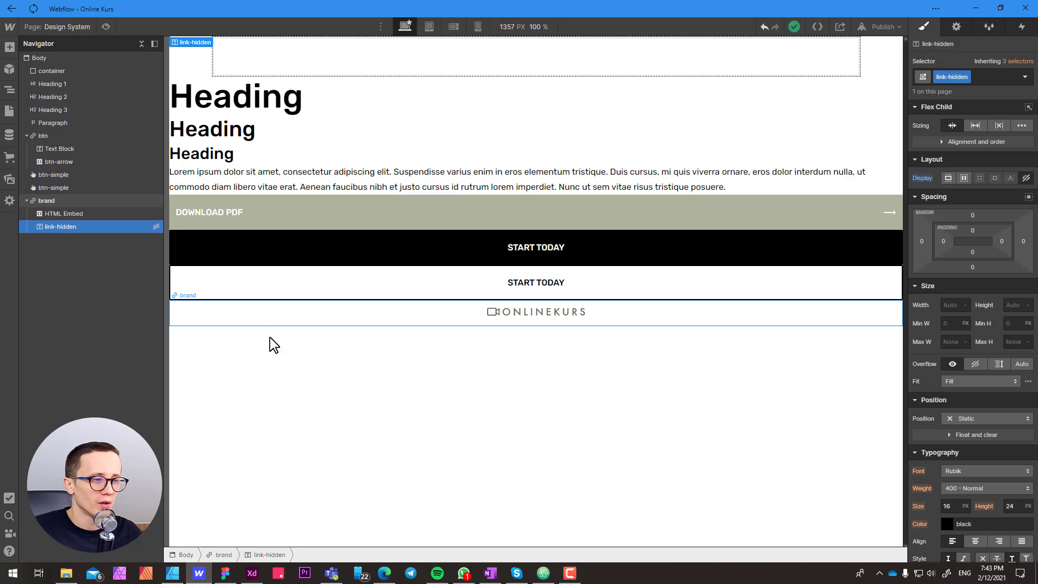
pyautogui.click(350, 407)
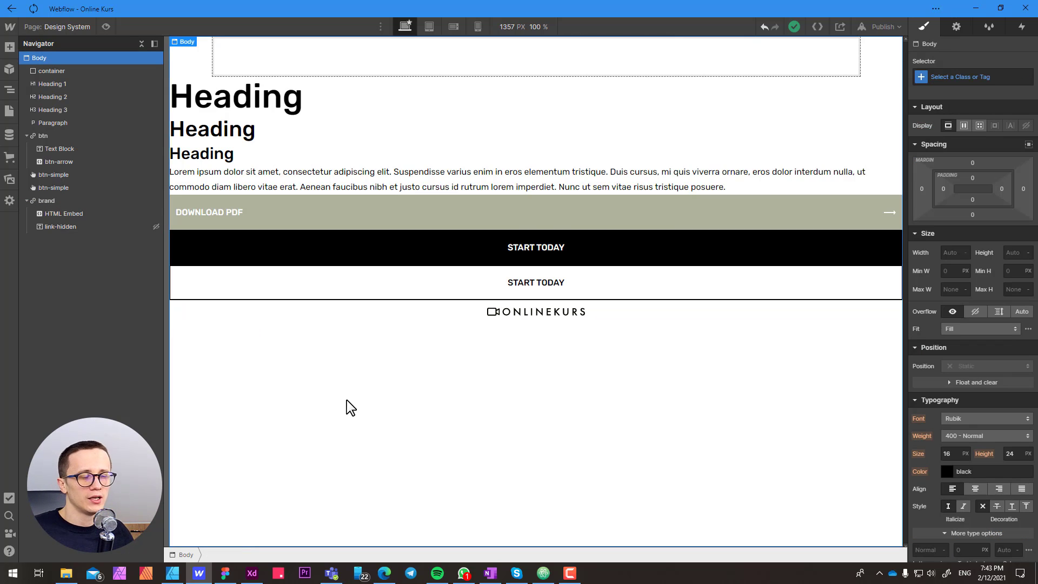